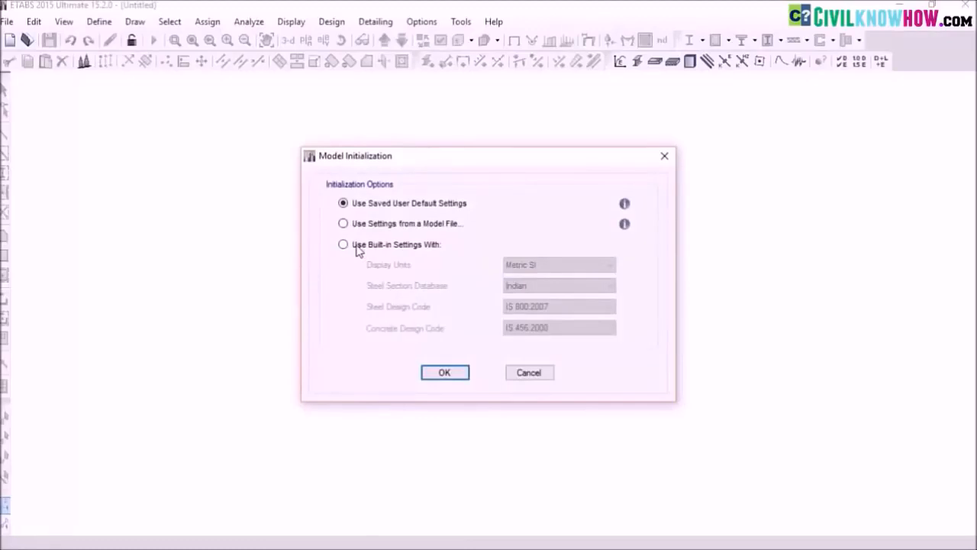
- Create a new Grid Only model with the built-in Metric SI and Indian code settings, custom grid spacing and custom story data
left_click(356, 247)
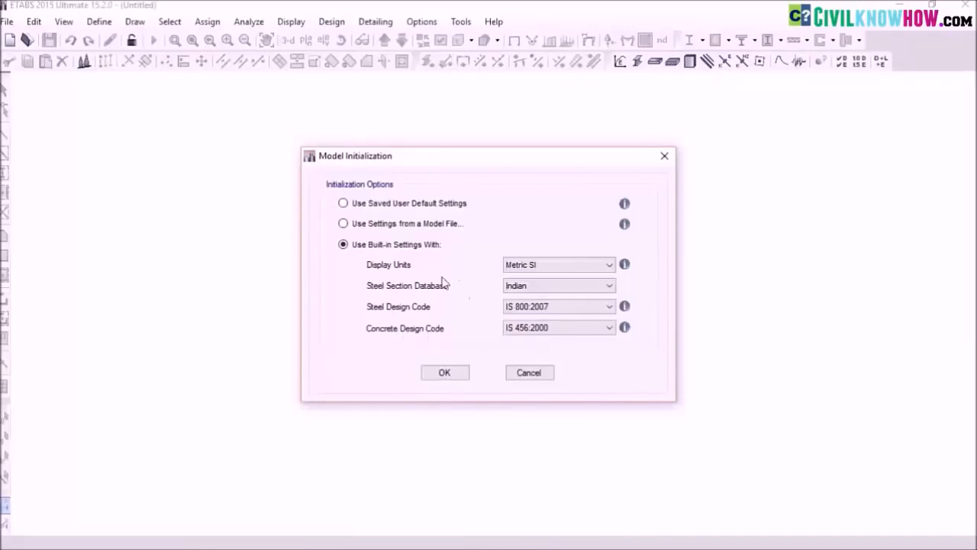
left_click(444, 372)
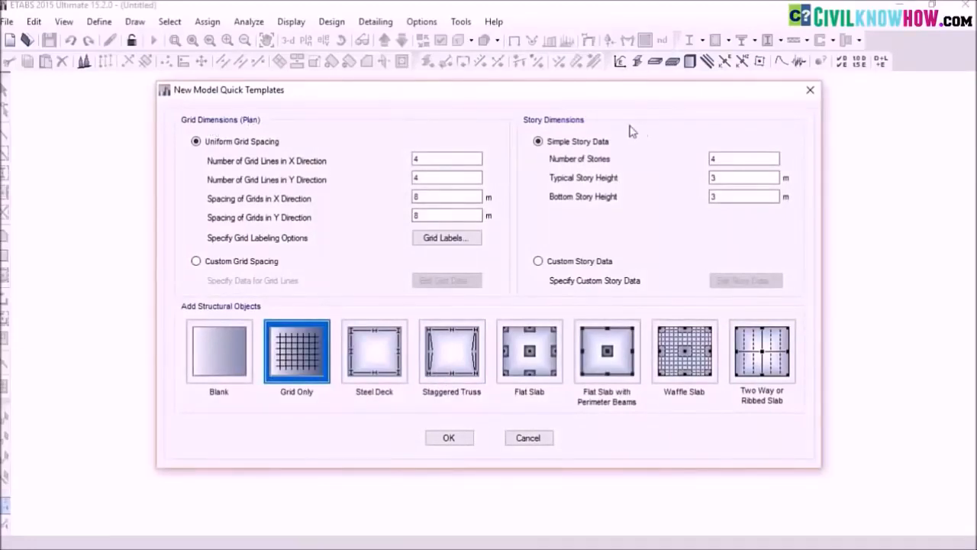
left_click(202, 262)
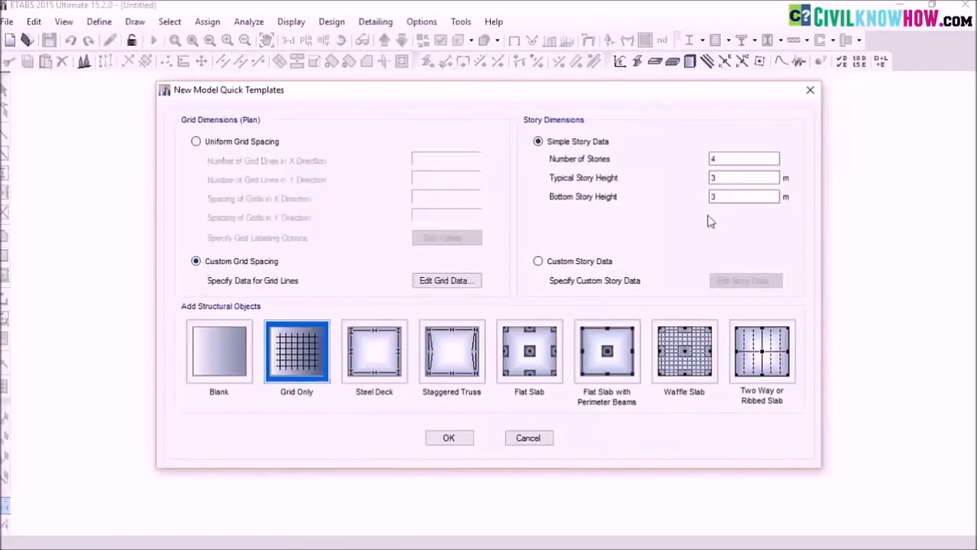
left_click(554, 265)
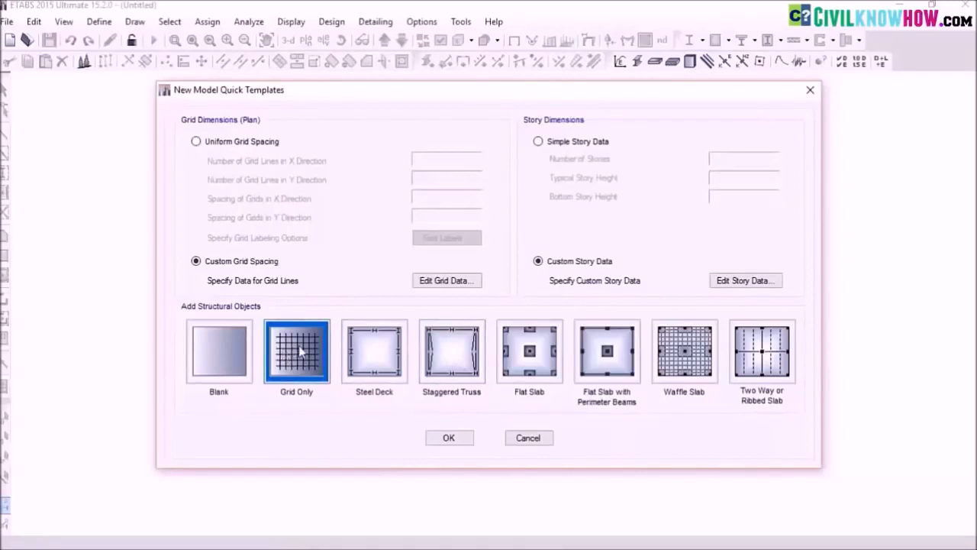
left_click(452, 440)
left_click(453, 440)
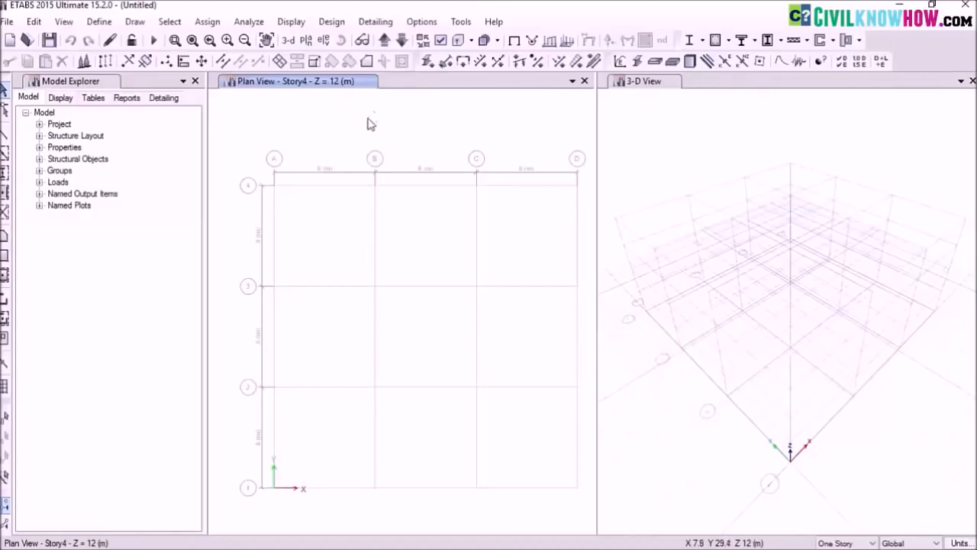
- Close the Model Explorer and the 3-D view so that only the Story4 plan view stays open
left_click(194, 80)
left_click(973, 81)
middle_click_drag(379, 186, 342, 163)
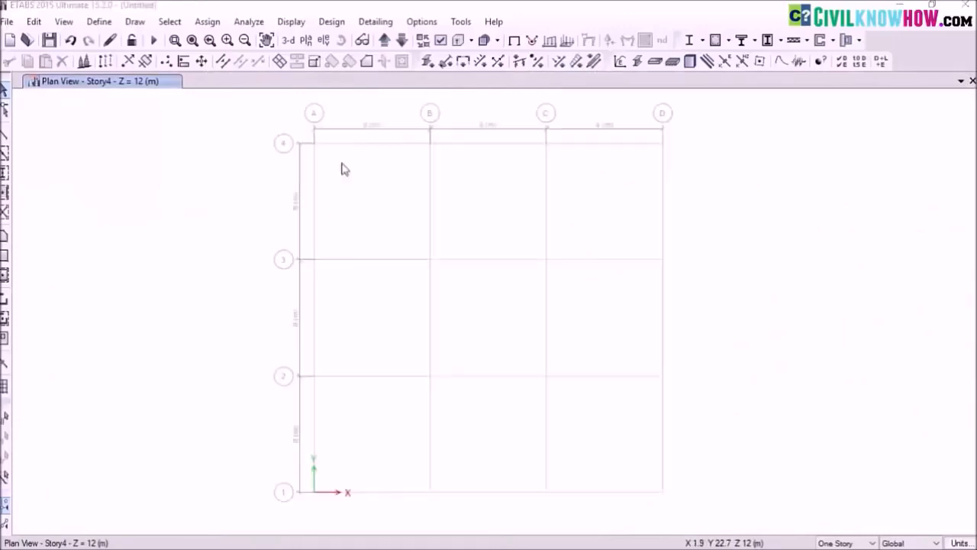
- Add a new Cartesian grid system named "grid 1", keeping the first grid labels A and 1
left_click(34, 23)
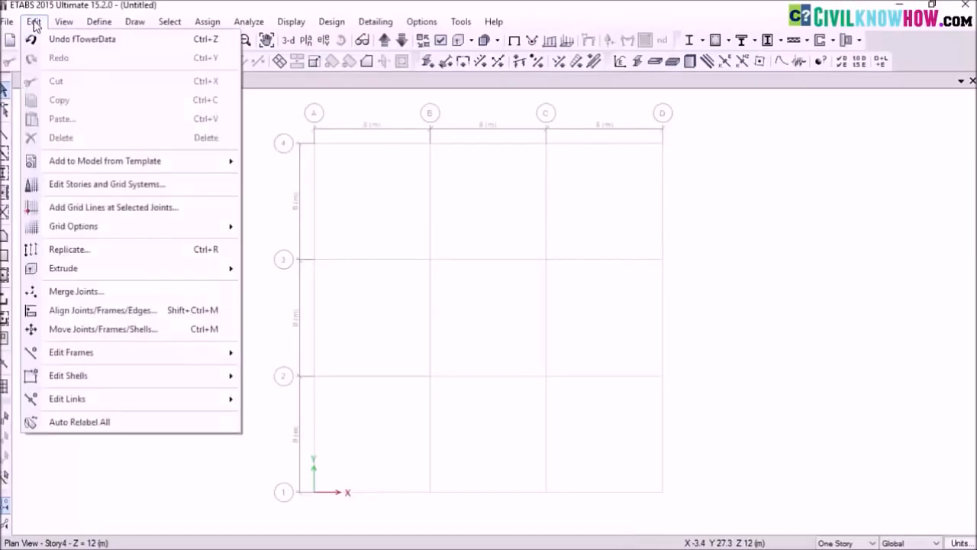
left_click(81, 187)
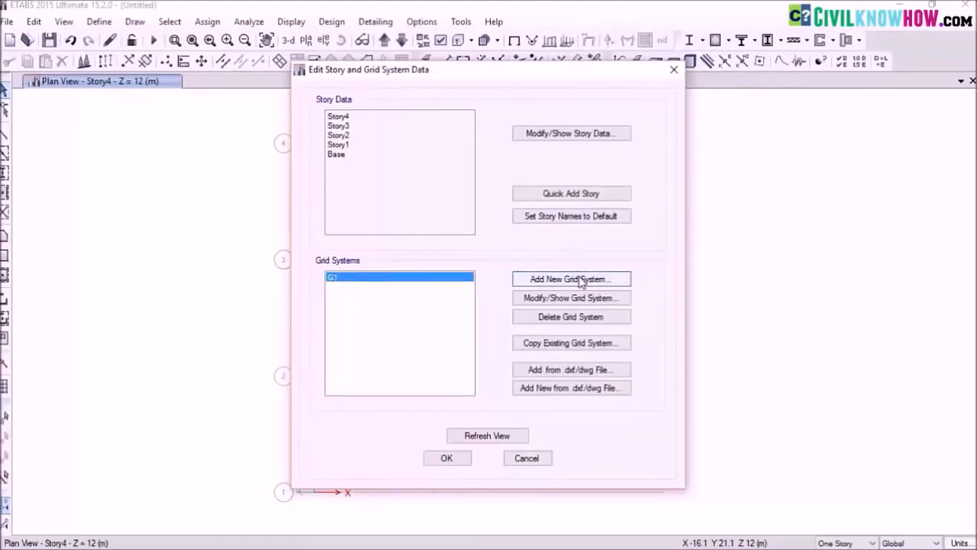
left_click(577, 280)
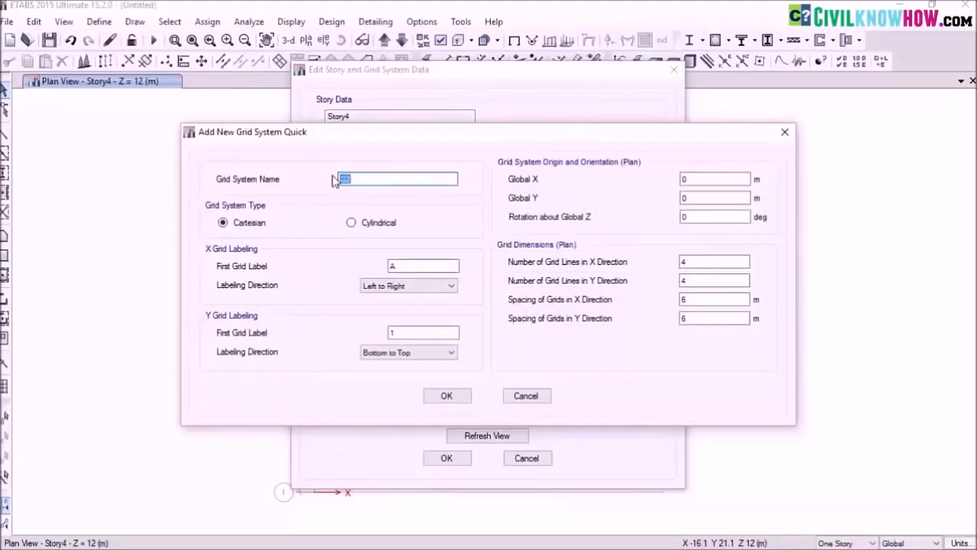
type("grid")
left_click(403, 265)
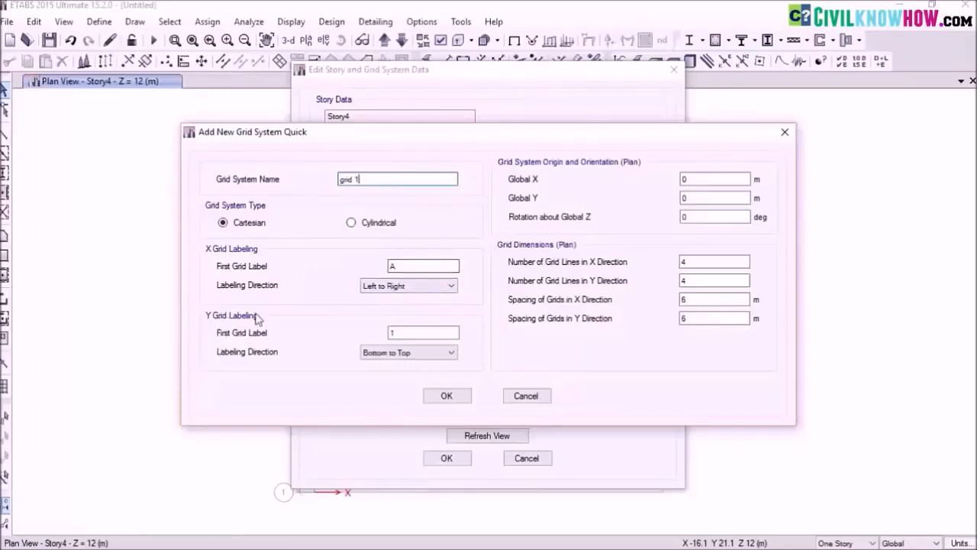
left_click(400, 332)
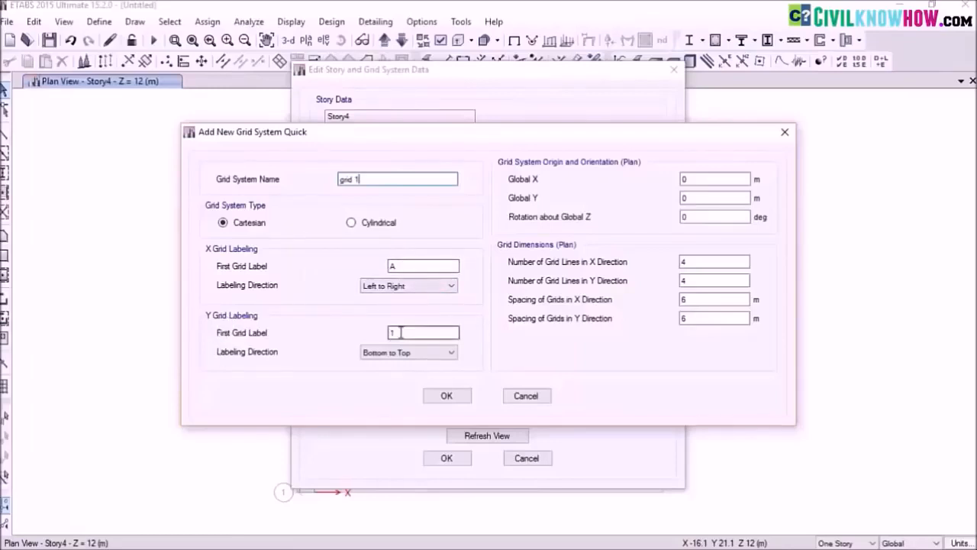
left_click(450, 395)
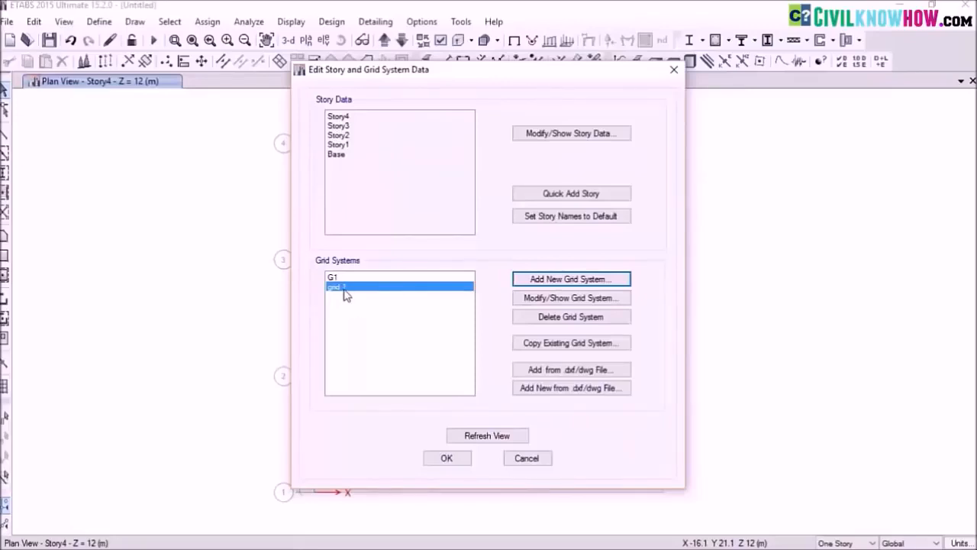
- Add ten more X grid lines, E through N, to the grid system "grid 1"
left_click(548, 299)
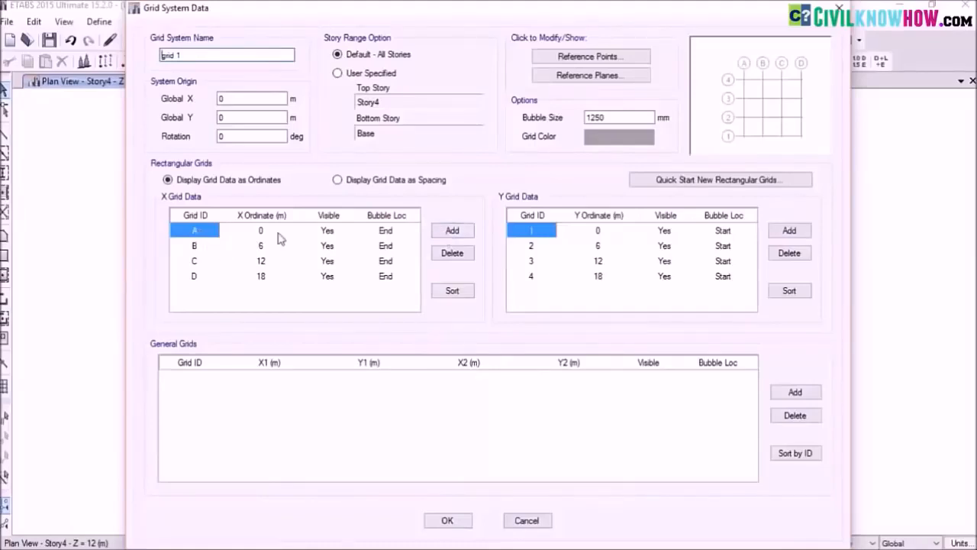
left_click(451, 232)
left_click(450, 231)
left_click(450, 231)
left_click(451, 232)
left_click(451, 231)
left_click(450, 231)
left_click(450, 232)
left_click(450, 231)
left_click(451, 231)
left_click(450, 231)
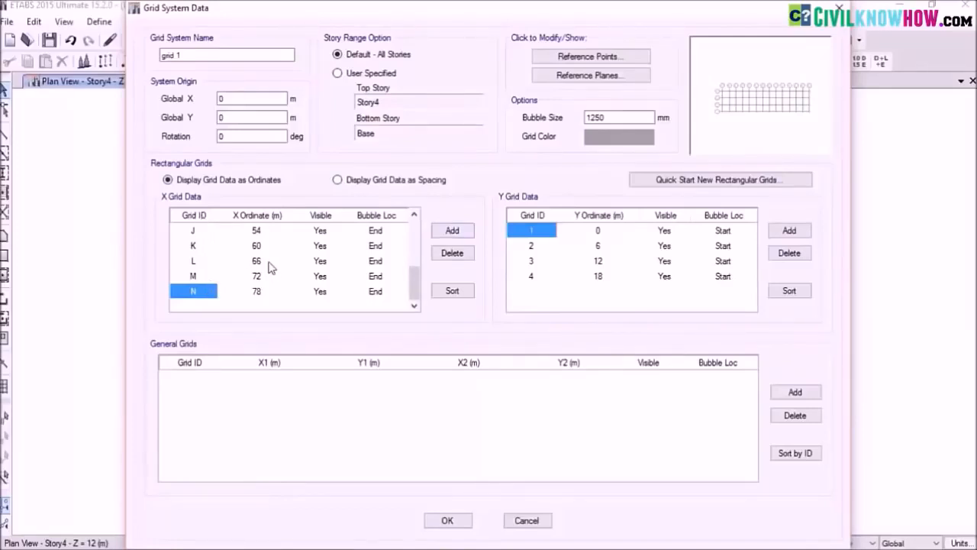
- Set the X ordinates of grid lines B–F to 1.2, 2.7, 3.9, 4.5 and 5.8 m, and J–N to 12.6, 16.4, 17.49, 18.13 and 19 m
scroll(271, 279, "up", 3)
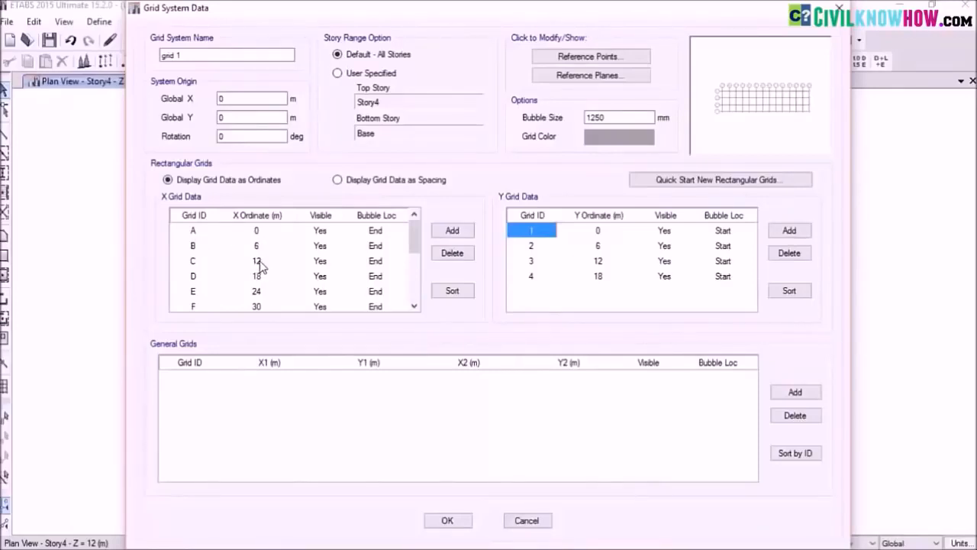
left_click(264, 246)
type("1.2")
left_click(258, 262)
type("2.6")
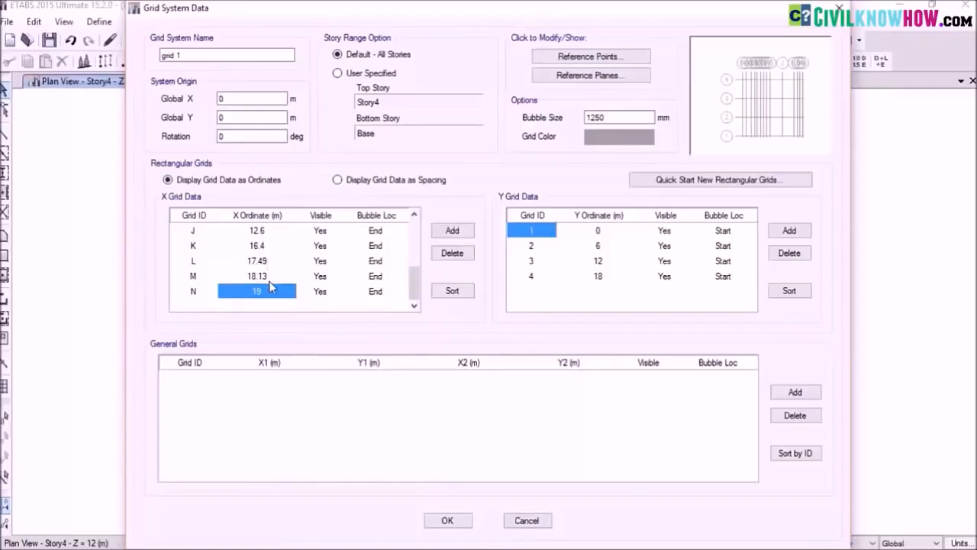
scroll(268, 284, "up", 3)
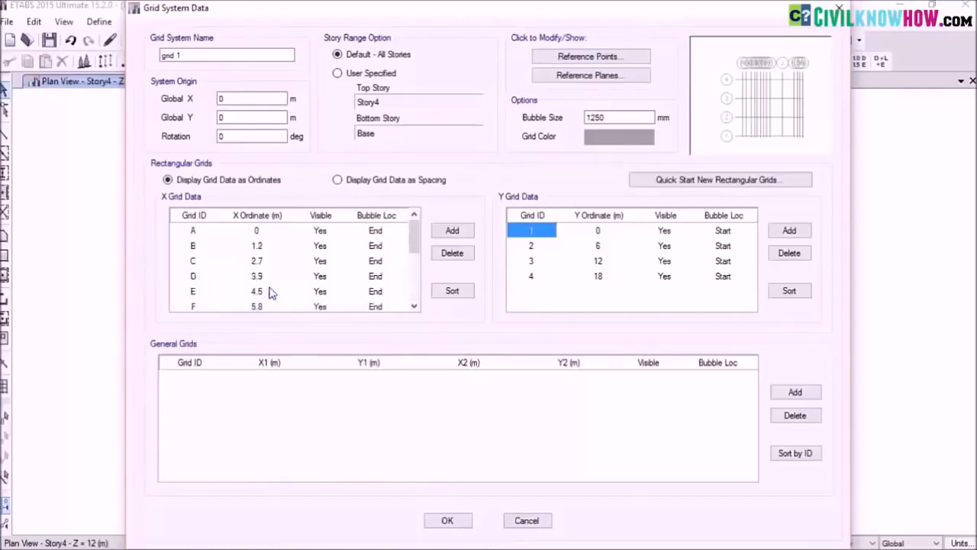
scroll(299, 252, "down", 3)
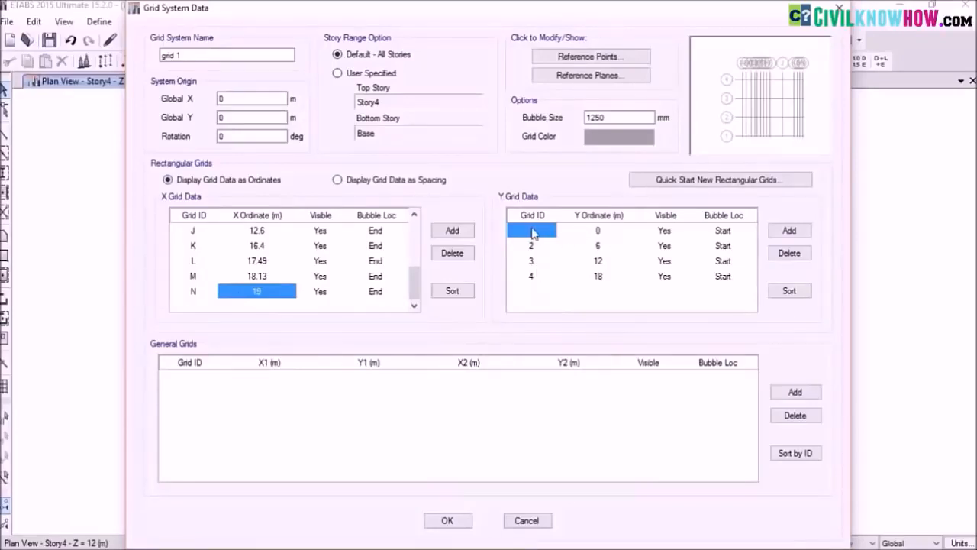
- Set the Y ordinates of grid lines 2, 3 and 4 to 5.7, 9 and 11.5 m
left_click(598, 231)
left_click(600, 250)
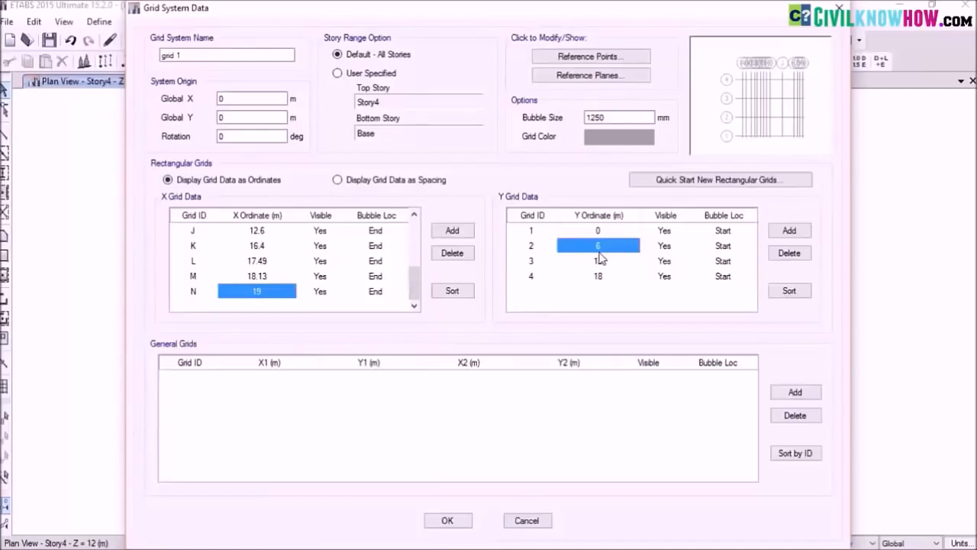
type("7")
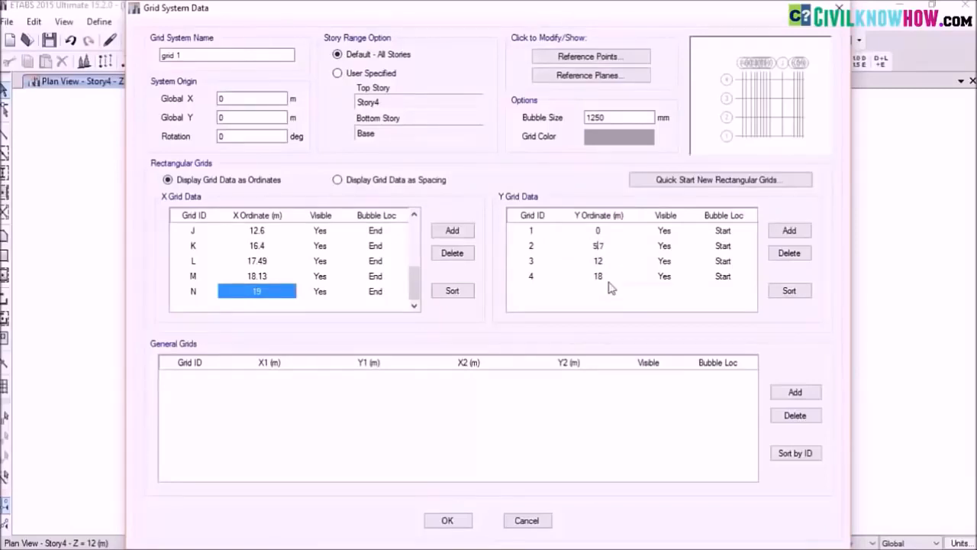
left_click(601, 261)
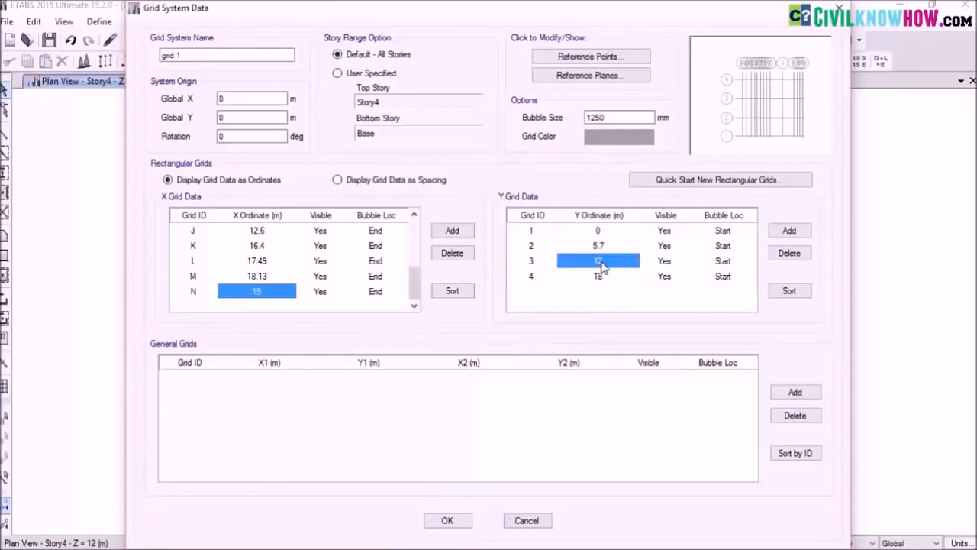
type("9")
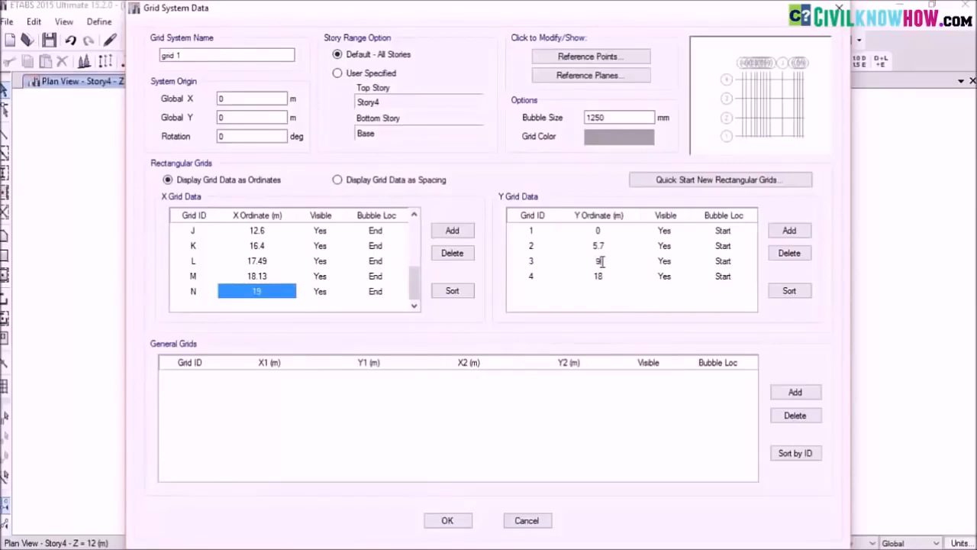
left_click(603, 280)
type("11.5")
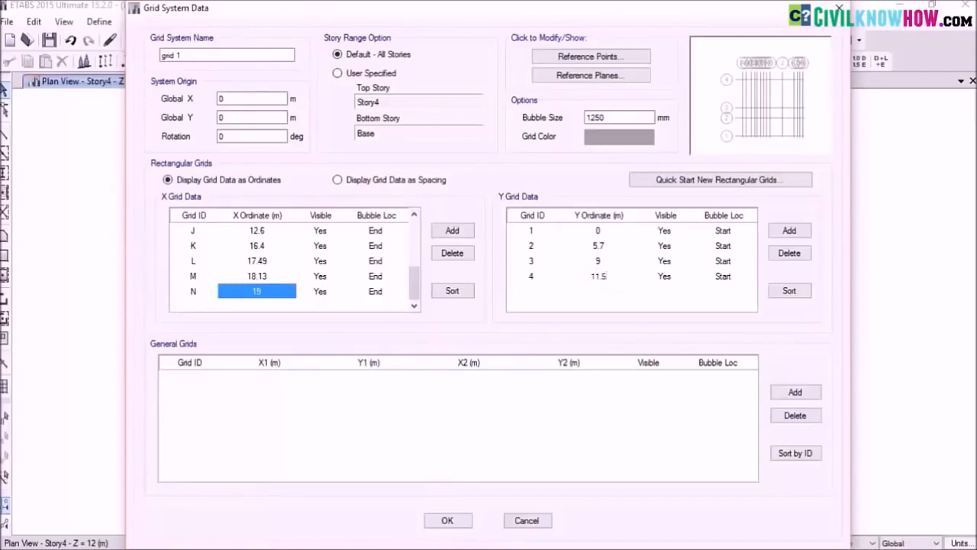
- Add a fifth Y grid line at 13.5 m and accept the grid system data
left_click(786, 232)
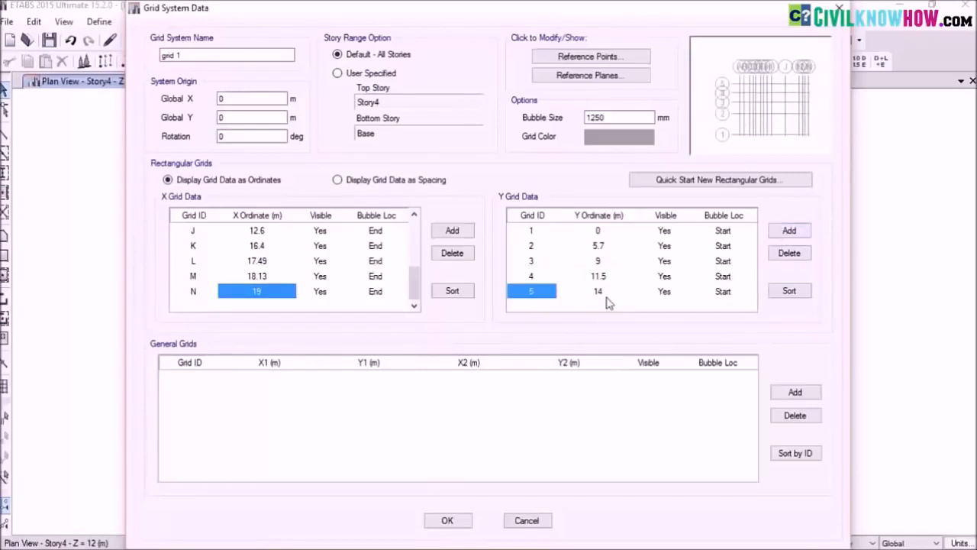
type("1")
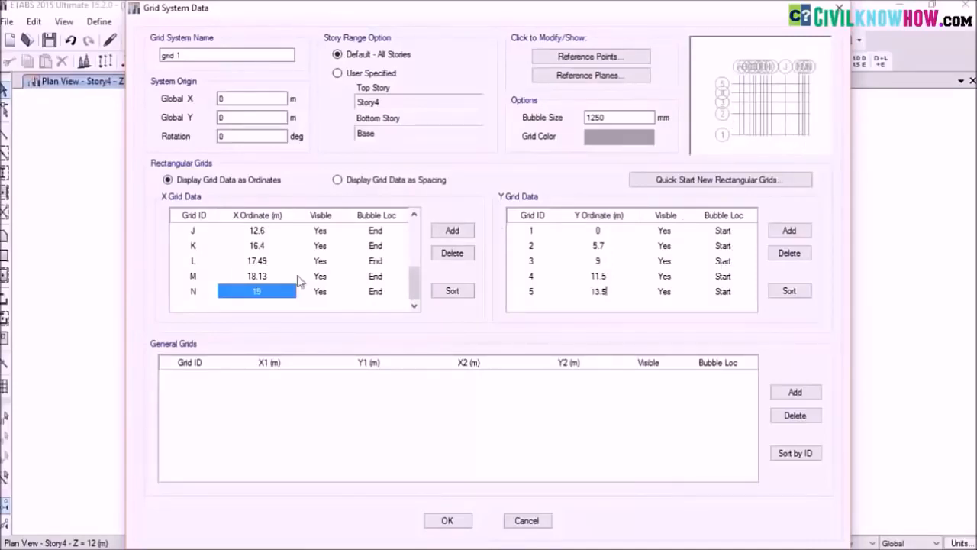
left_click(446, 523)
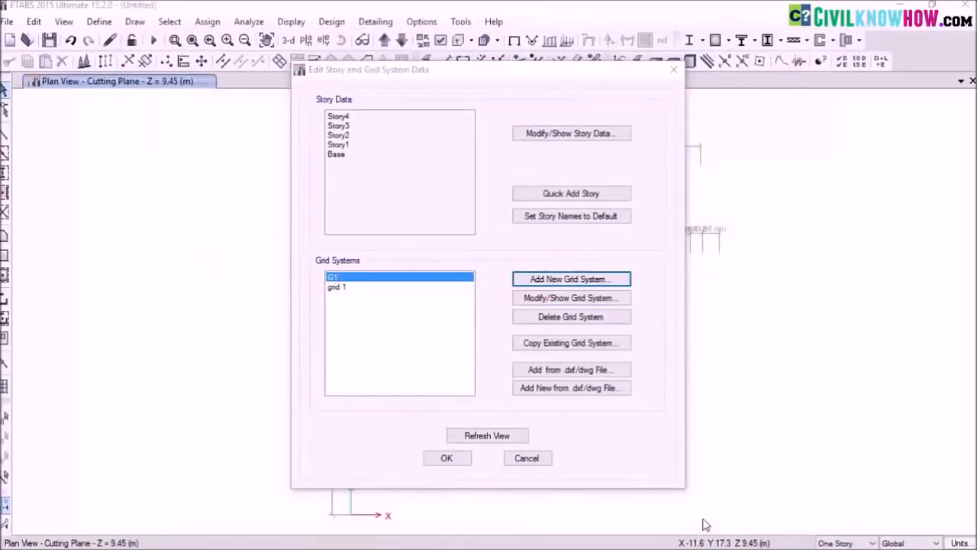
- Delete the original grid system G1 from the list of grid systems
left_click(354, 280)
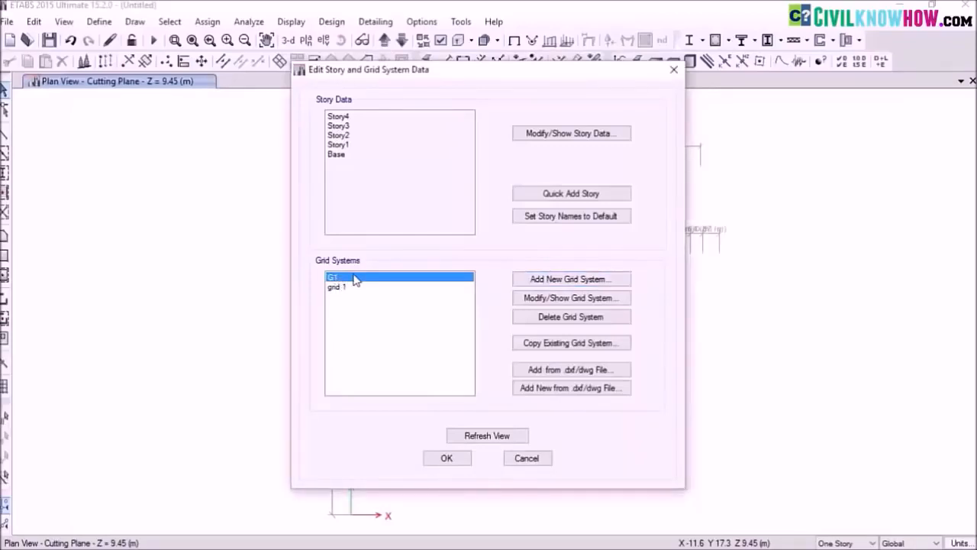
left_click(547, 319)
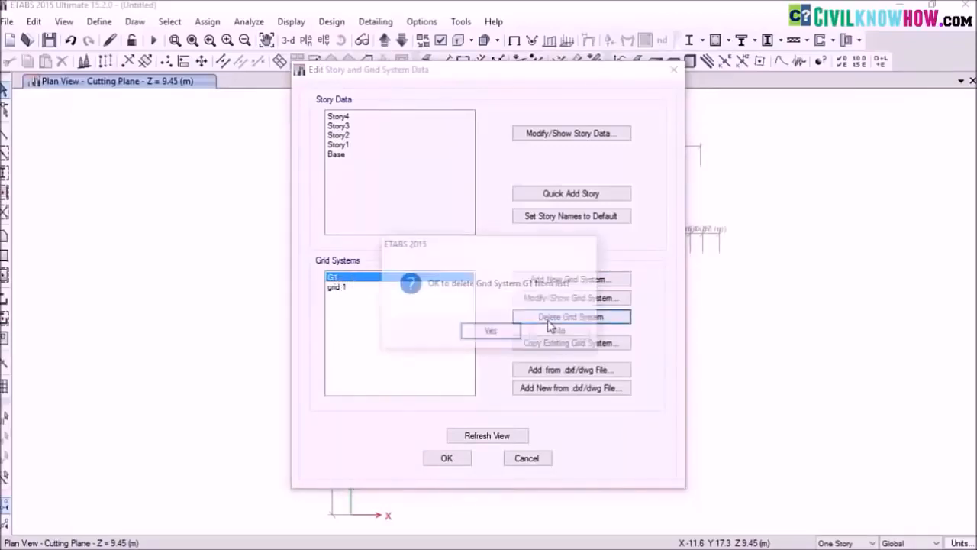
left_click(484, 332)
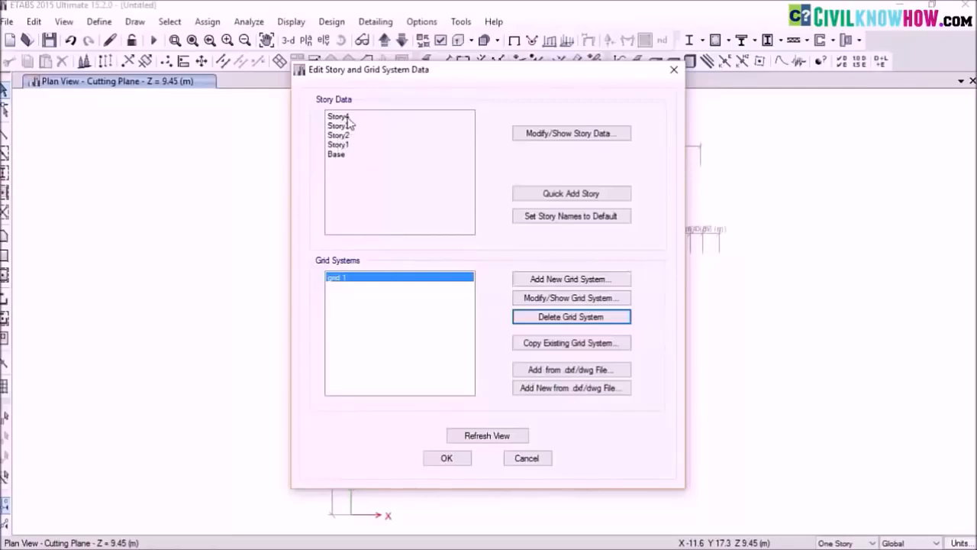
- In the story data, rename the lowest story above the base as "pstory"
left_click(559, 134)
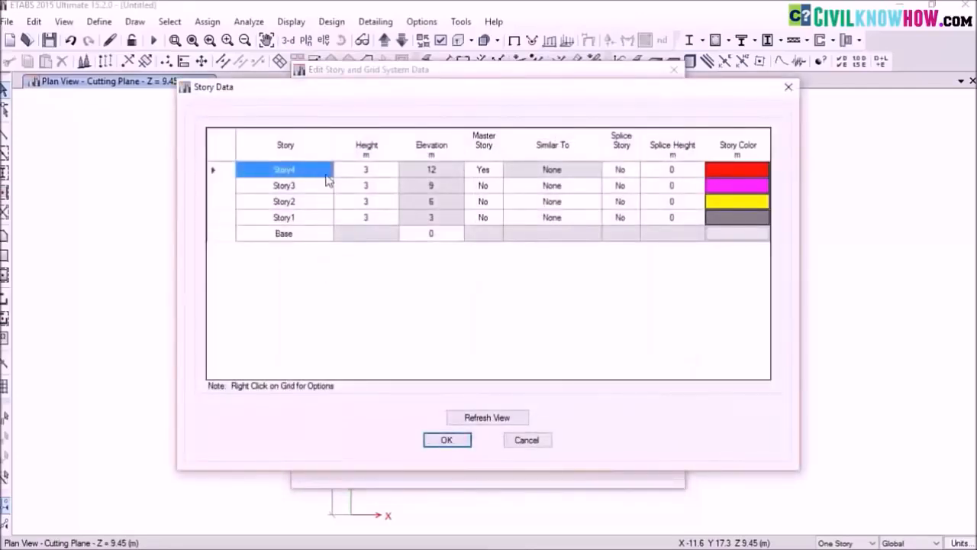
double_click(288, 219)
key("BackSpace")
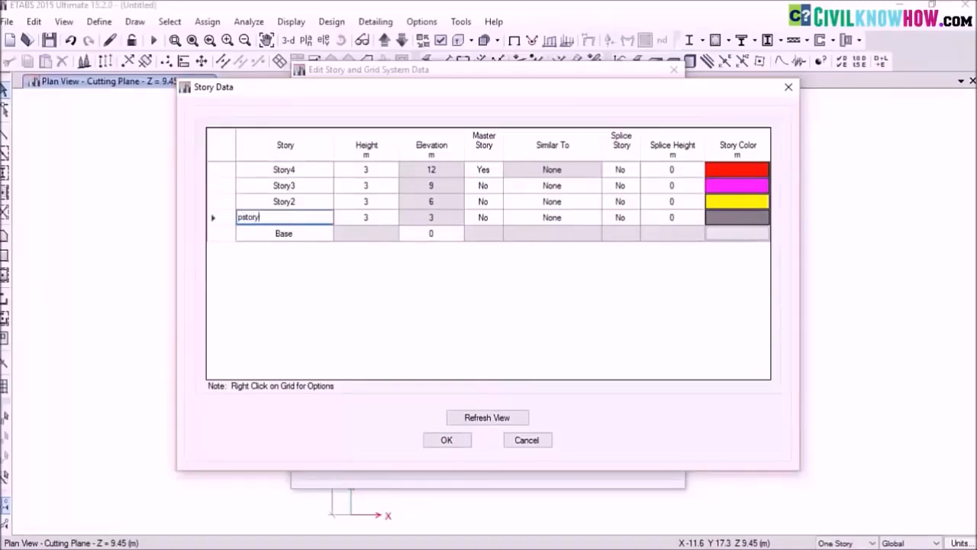
key("Return")
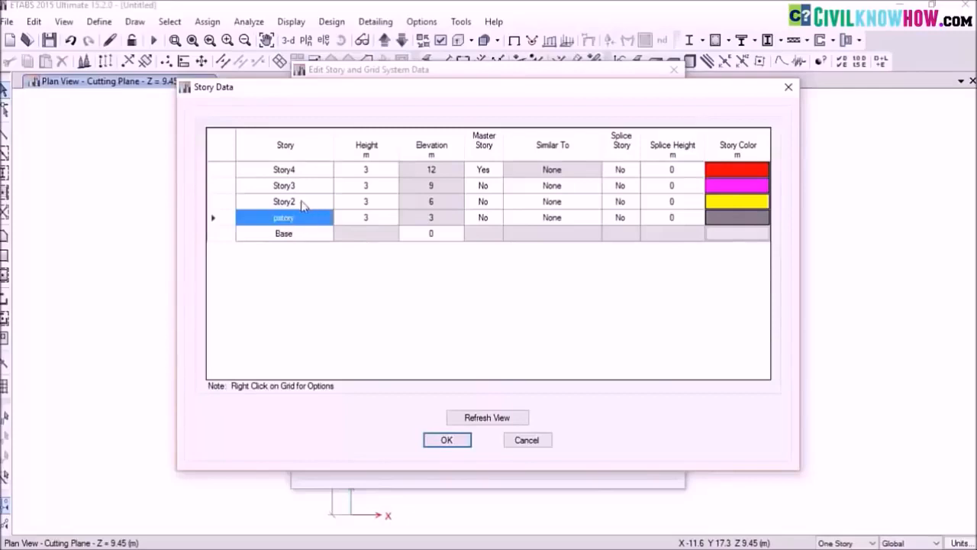
- Rename the three stories above pstory, from lowest to highest, as Story1, Story2 and Story3
double_click(305, 202)
left_click(303, 198)
type("1")
double_click(304, 183)
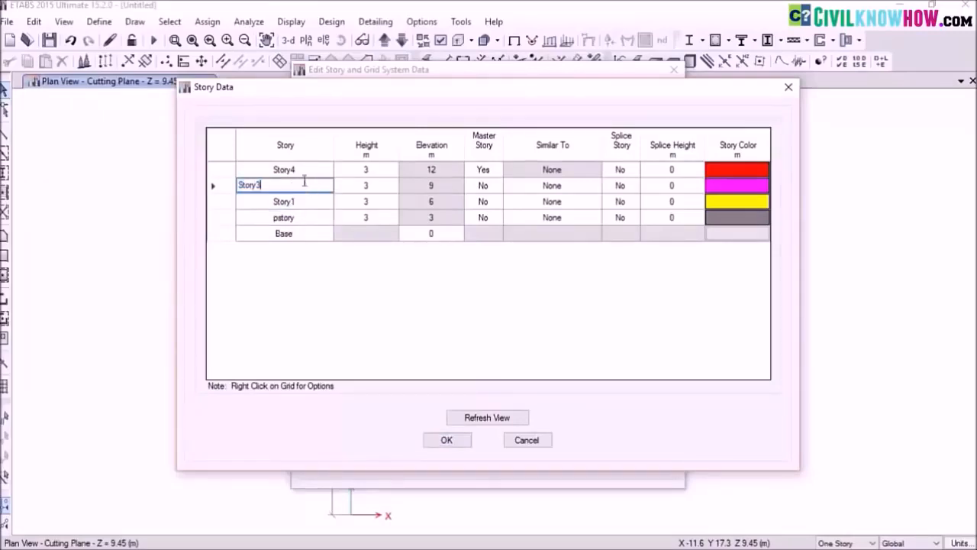
key("BackSpace")
type("2")
double_click(304, 169)
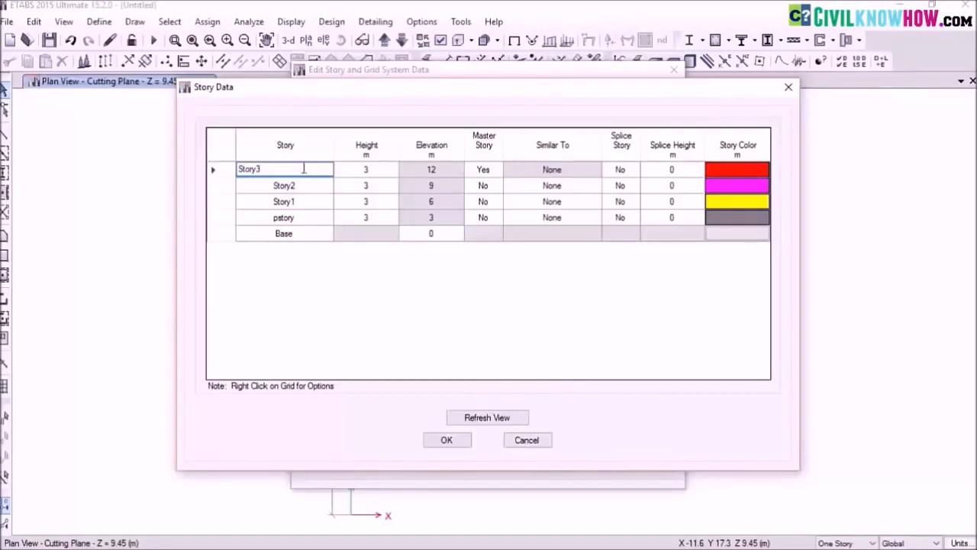
key("ctrl+a")
- Set the height of pstory to 0.45 m and make it a master story
left_click(369, 219)
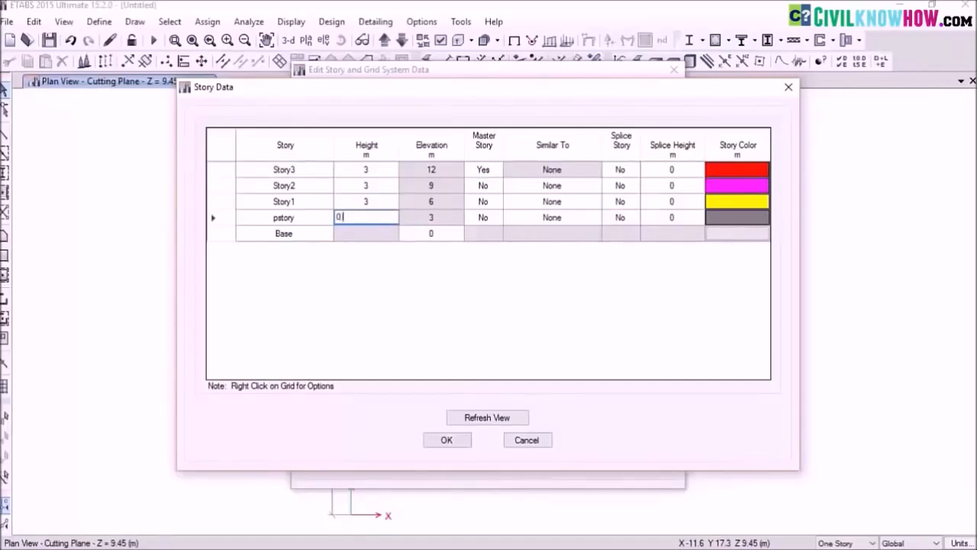
type("0.45")
key("Return")
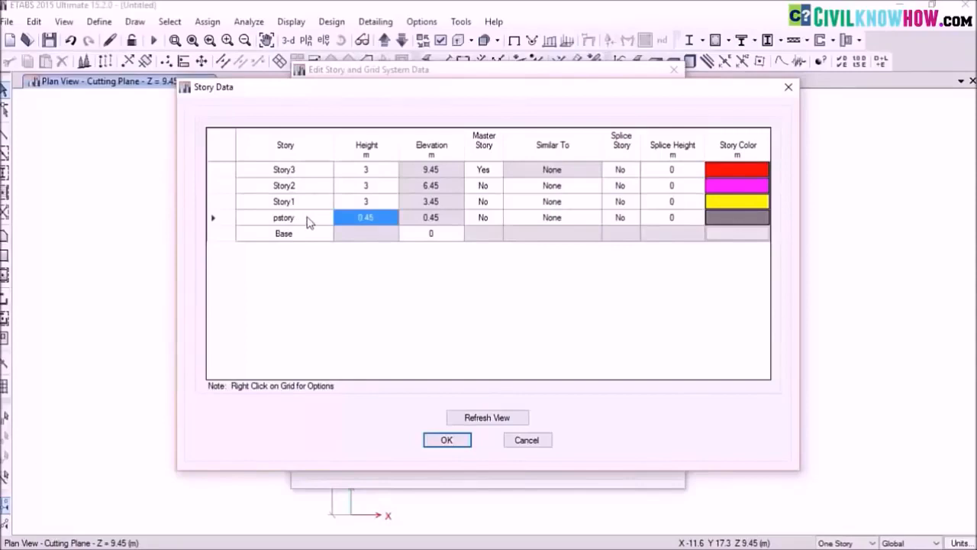
left_click(492, 218)
left_click(497, 219)
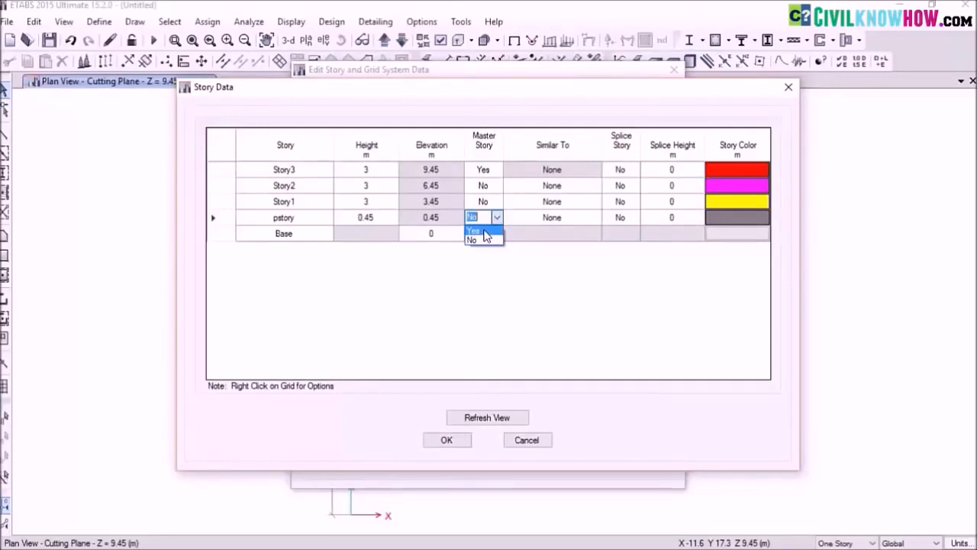
left_click(484, 231)
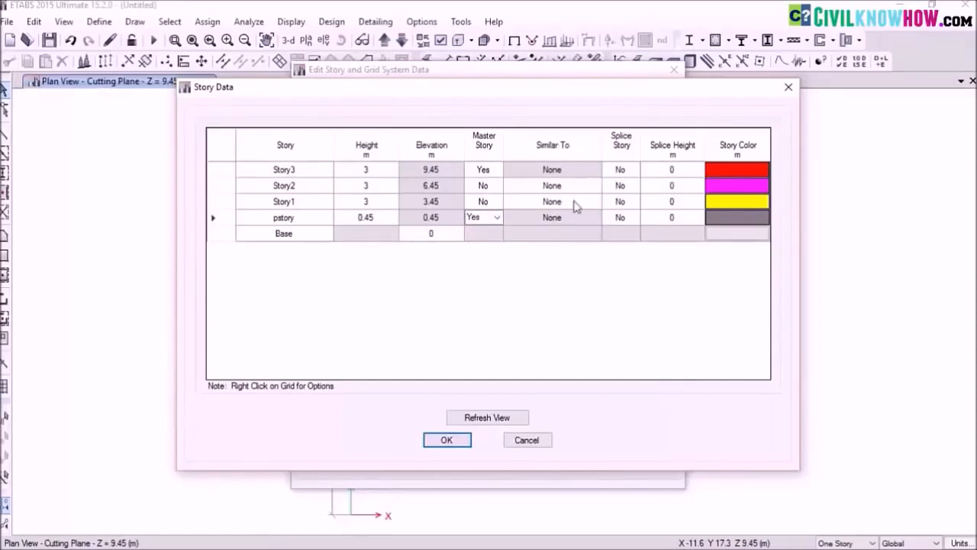
- Make Story1 and Story2 similar to pstory in the story data
left_click(577, 201)
left_click(592, 202)
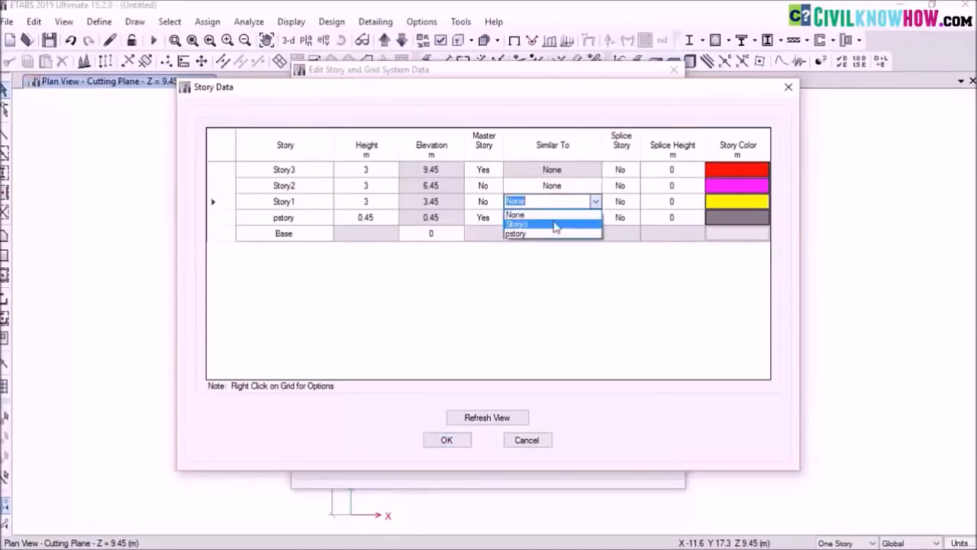
left_click(525, 237)
left_click(569, 186)
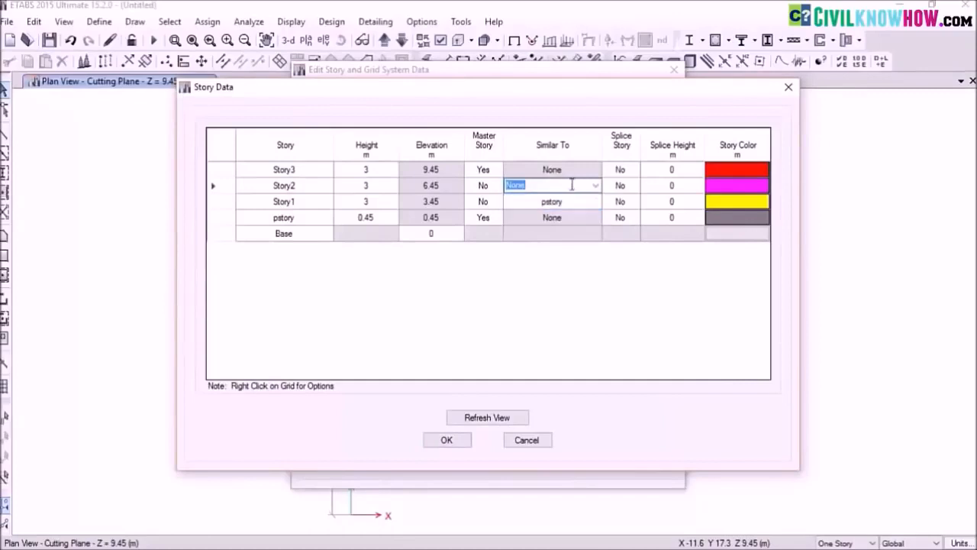
left_click(595, 186)
left_click(530, 218)
- Turn off the master story setting for Story3 and make it similar to pstory
left_click(483, 173)
left_click(496, 169)
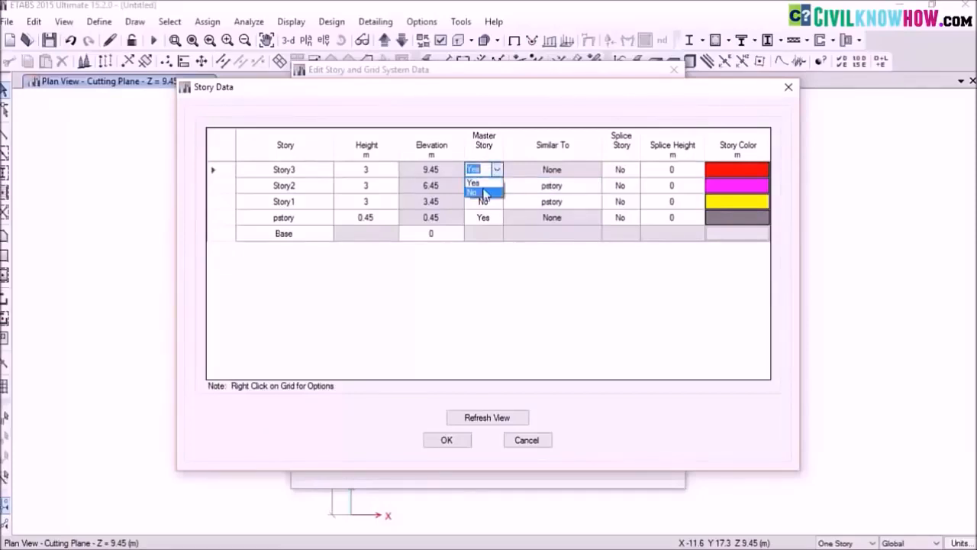
left_click(483, 192)
left_click(553, 169)
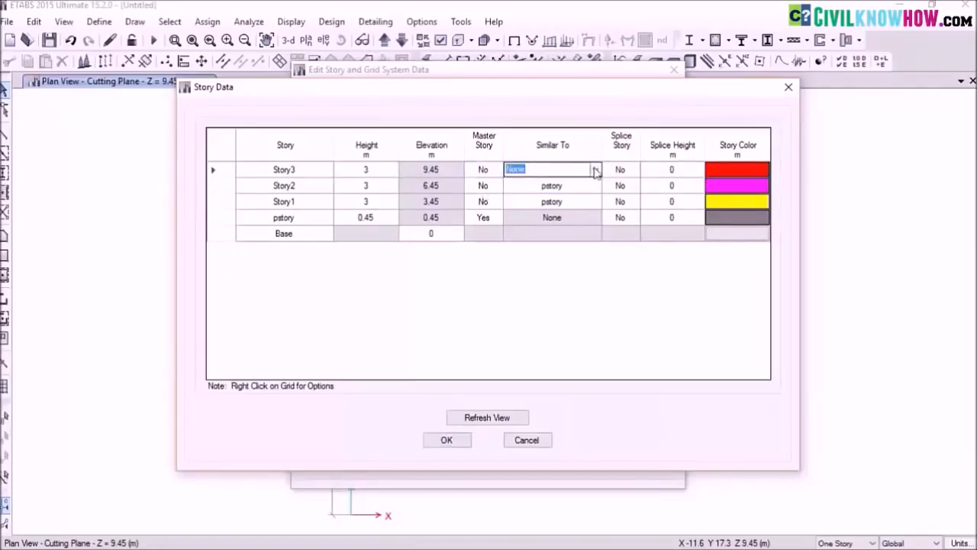
left_click(596, 170)
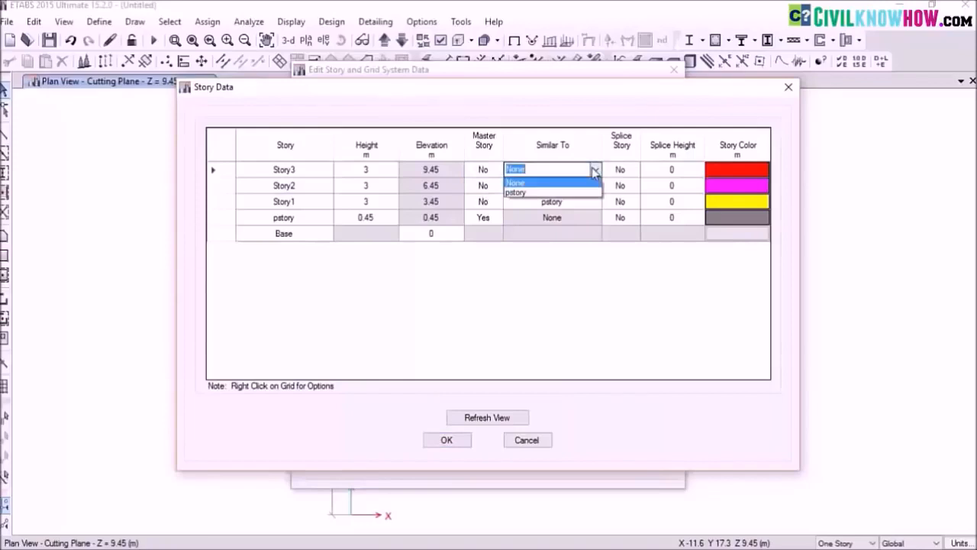
left_click(548, 193)
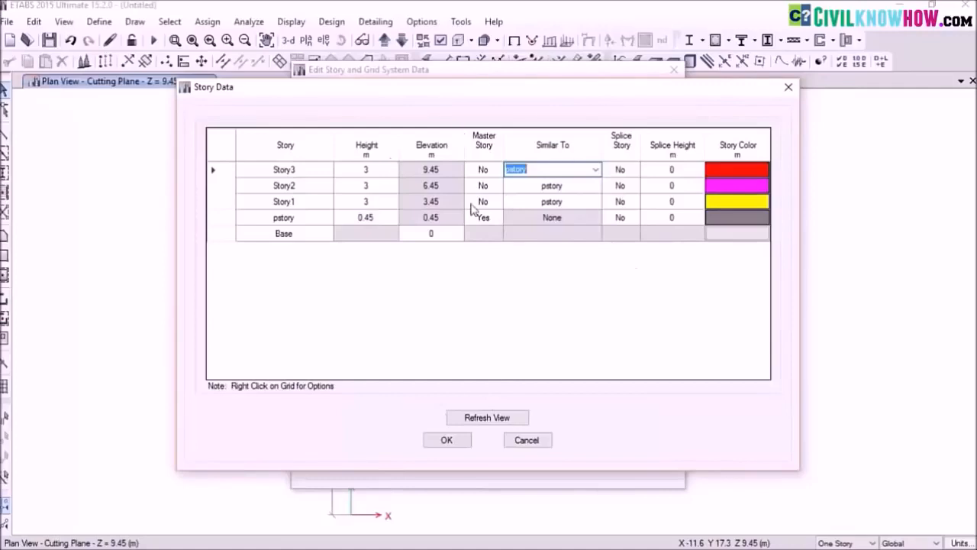
- Accept the story data and the grid system data, and display the model in a 3-D view
left_click(449, 442)
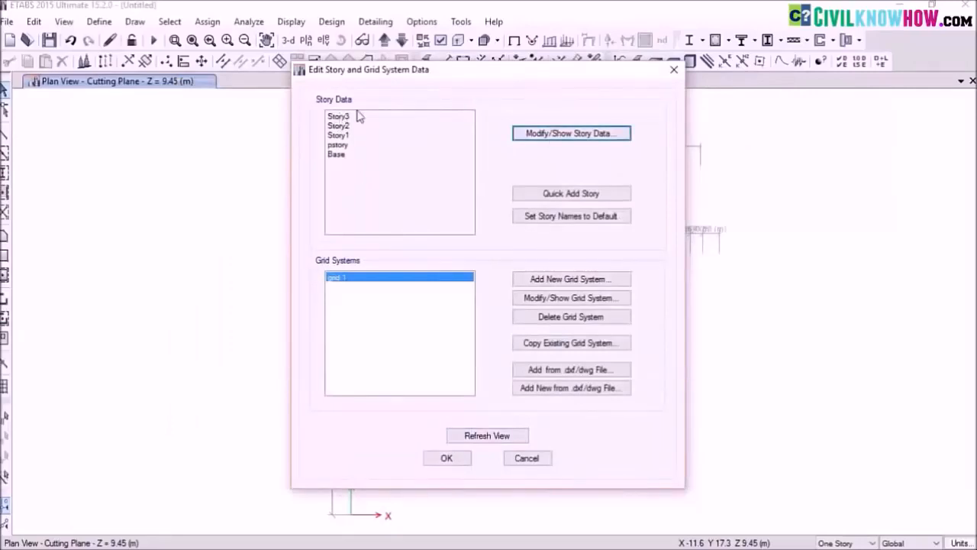
left_click(447, 458)
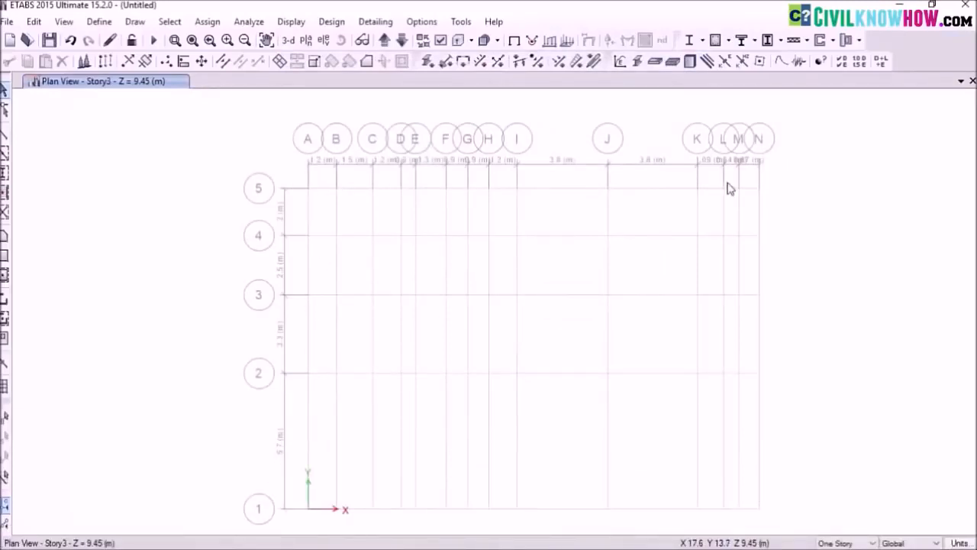
left_click(289, 42)
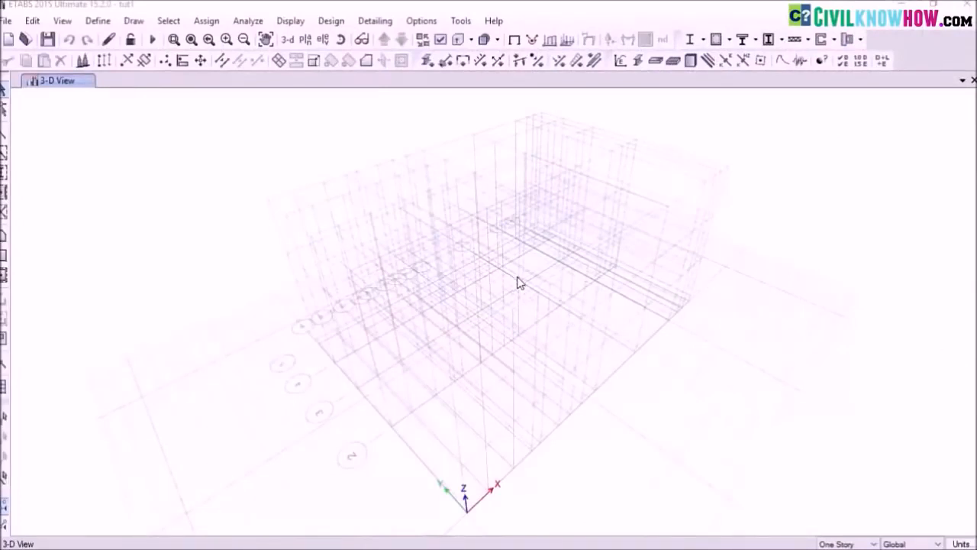
- Add a new concrete material of Indian standard grade M25 and name it M25
left_click(99, 23)
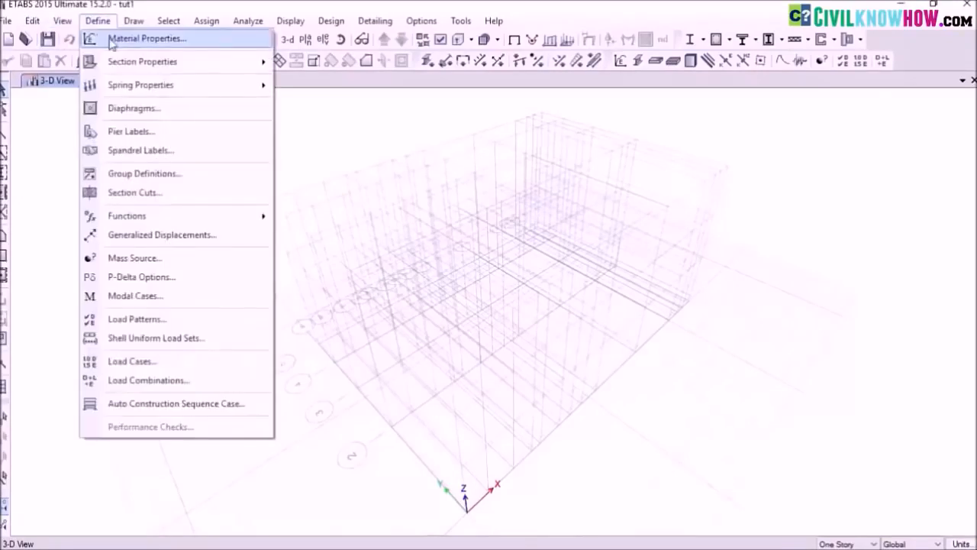
left_click(126, 44)
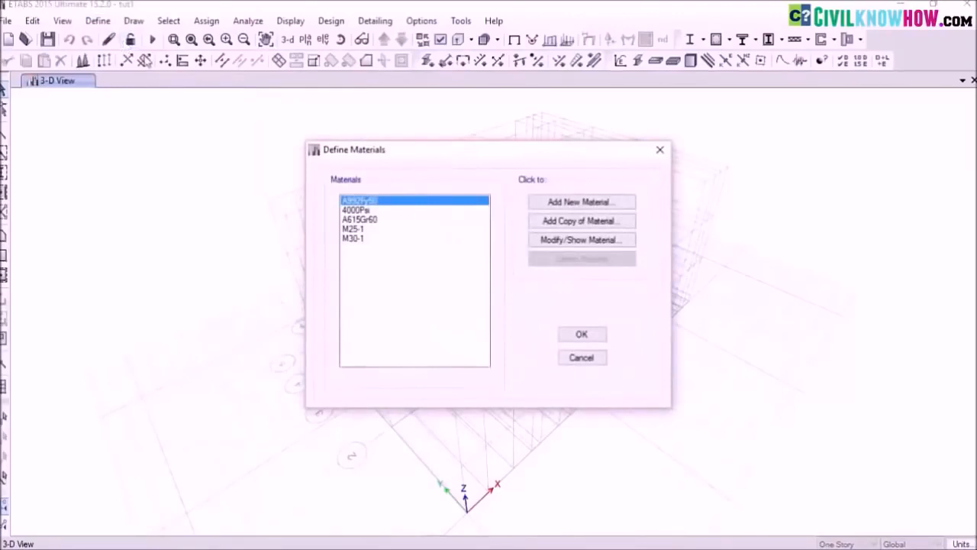
left_click(578, 204)
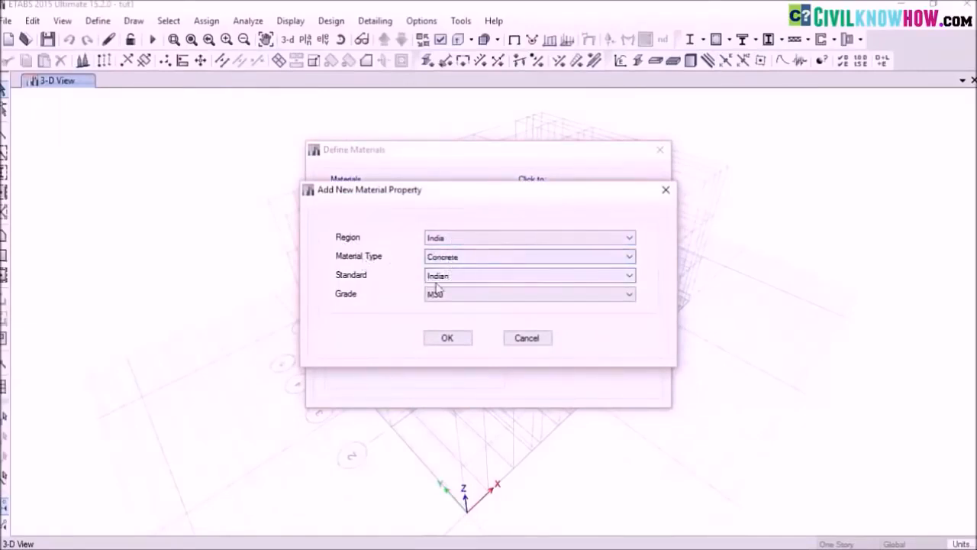
left_click(628, 296)
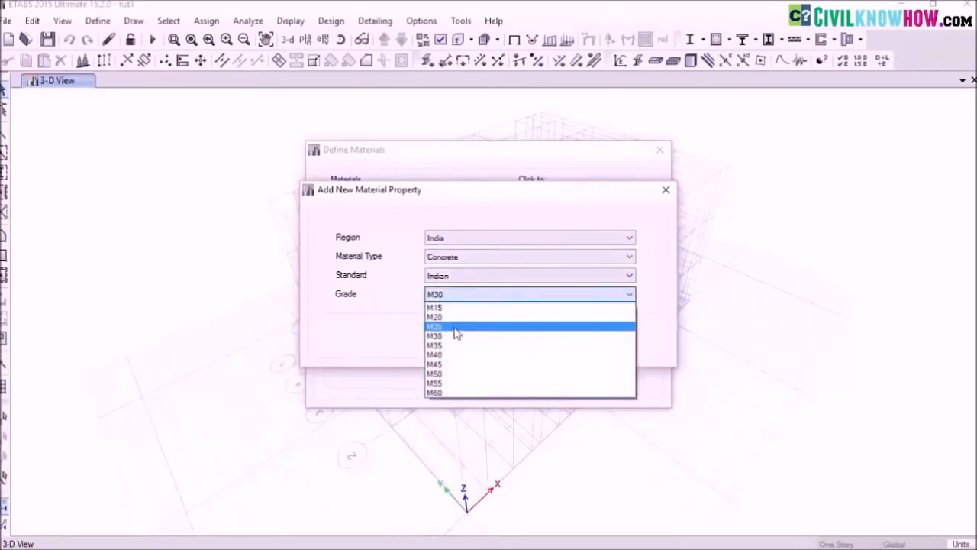
left_click(453, 327)
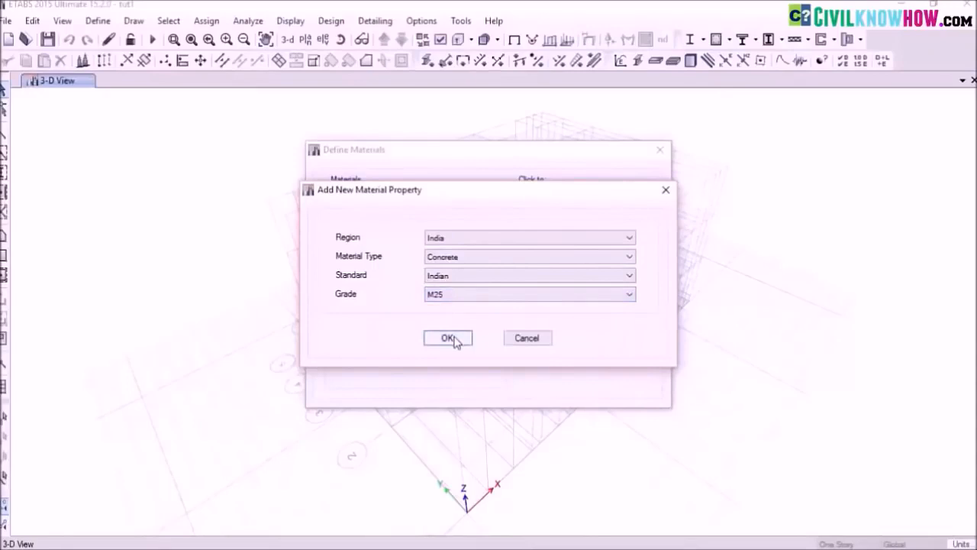
left_click(453, 339)
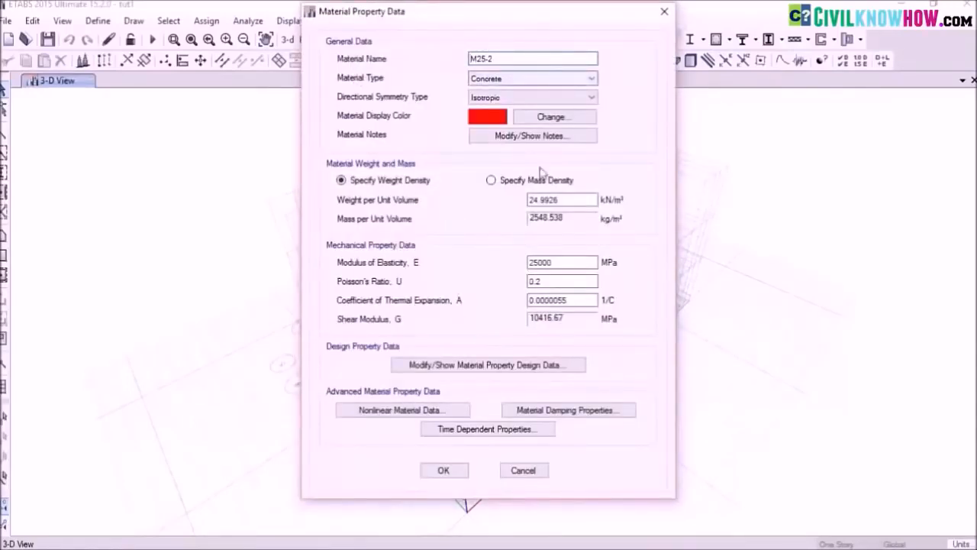
left_click(504, 58)
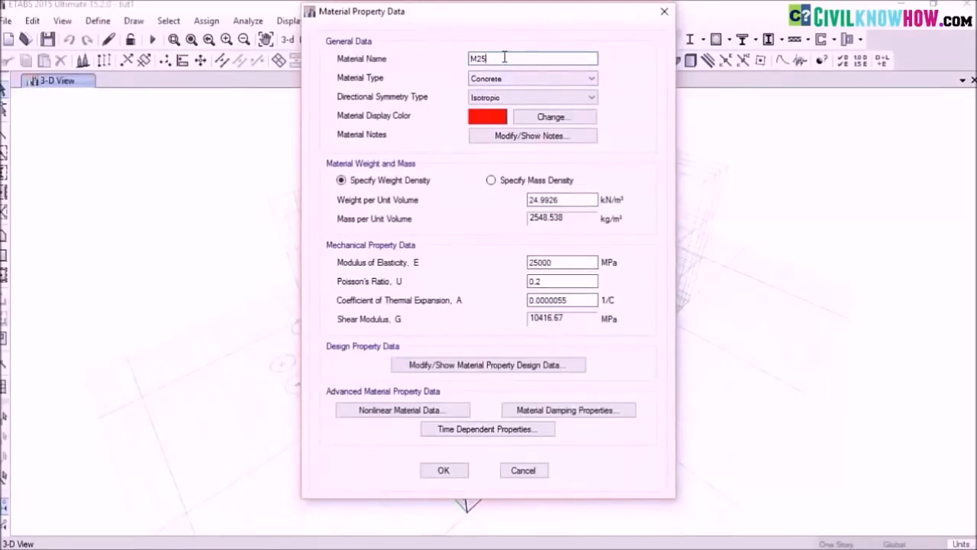
left_click(447, 470)
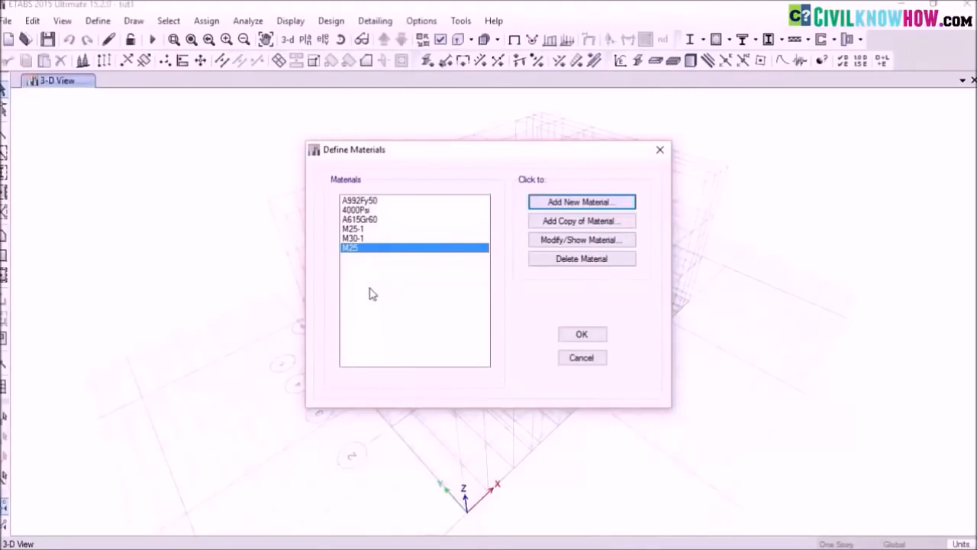
- Add a new Indian concrete material of grade M30 with its default name and accept the material definitions
left_click(581, 203)
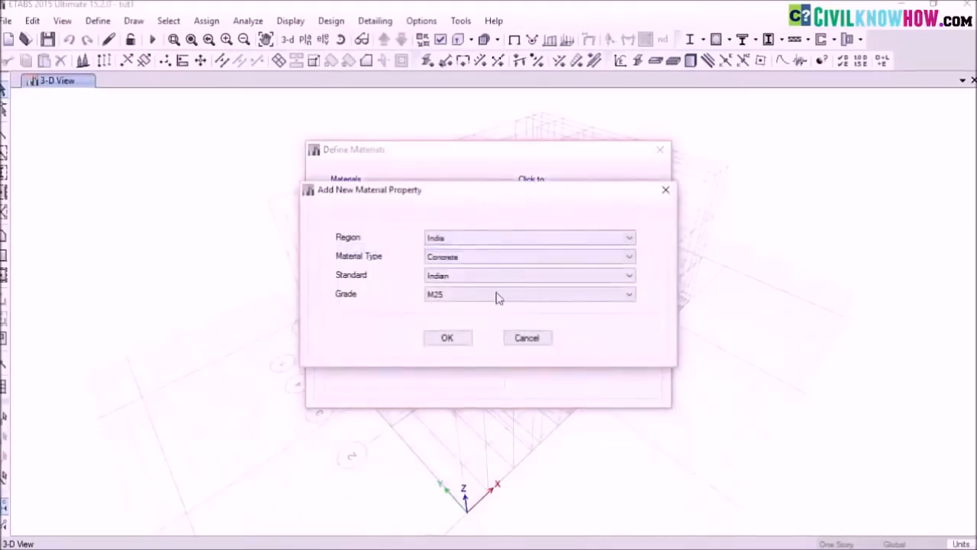
left_click(630, 297)
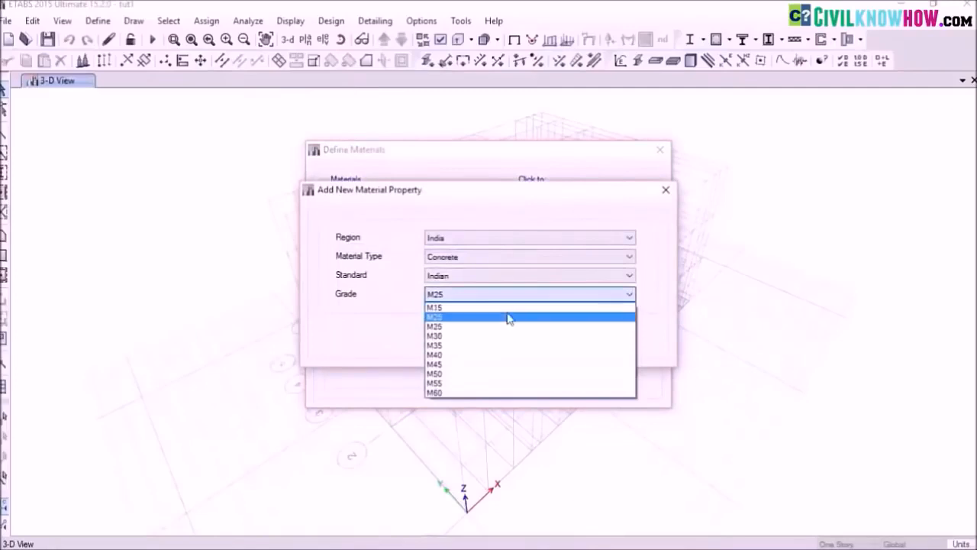
left_click(455, 336)
left_click(450, 343)
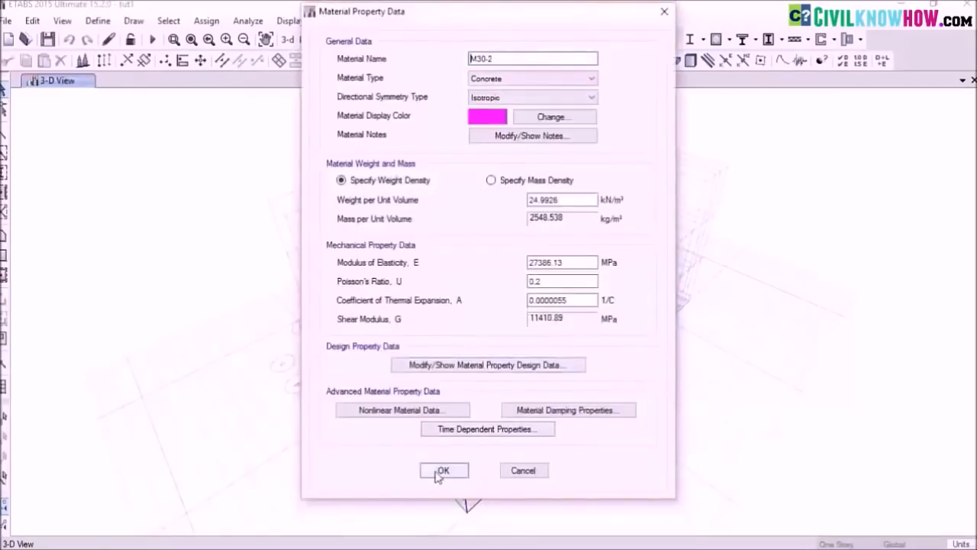
left_click(443, 470)
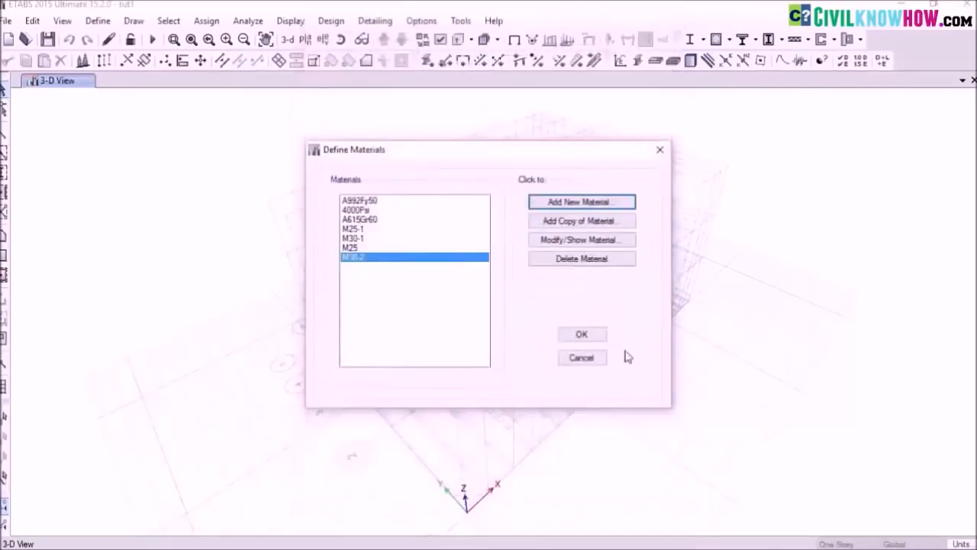
left_click(582, 335)
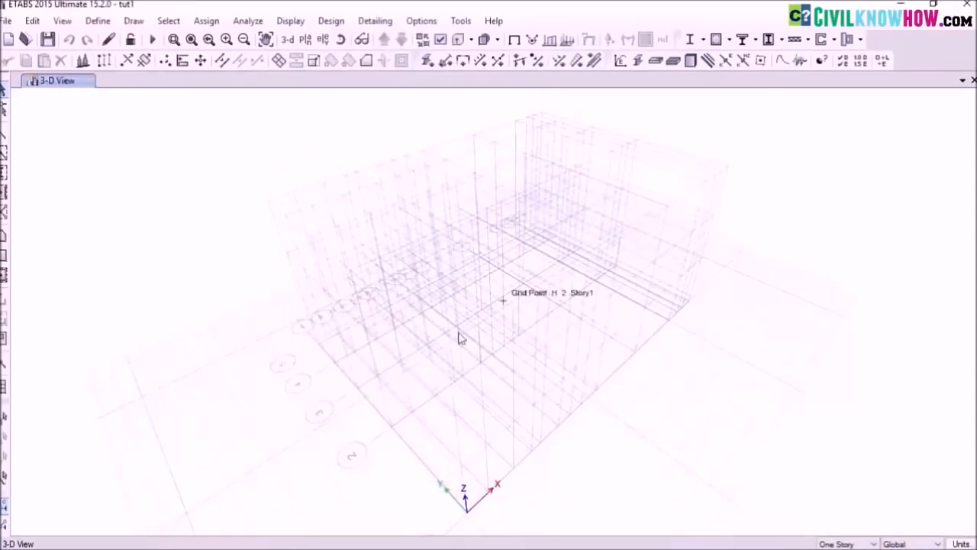
- Display the plan view of the pstory level
left_click(305, 40)
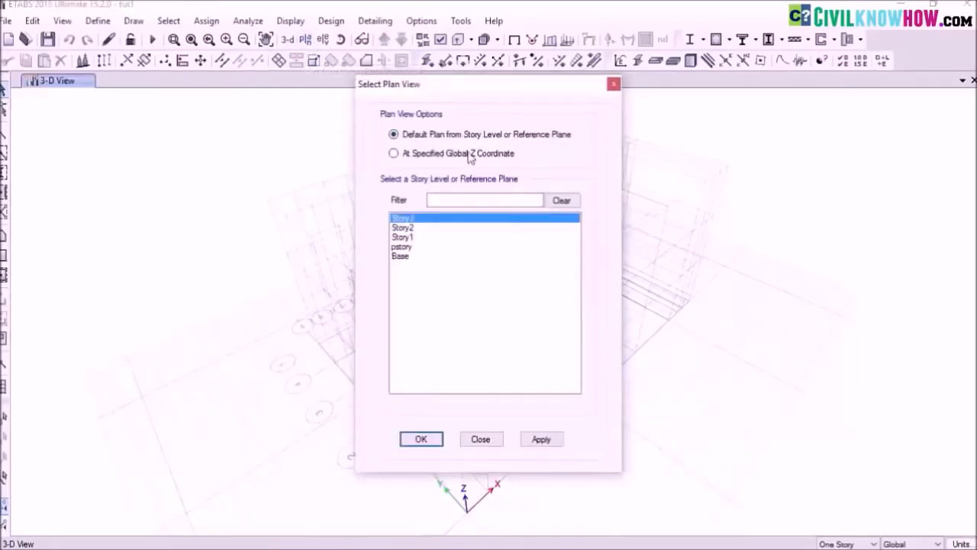
left_click(404, 247)
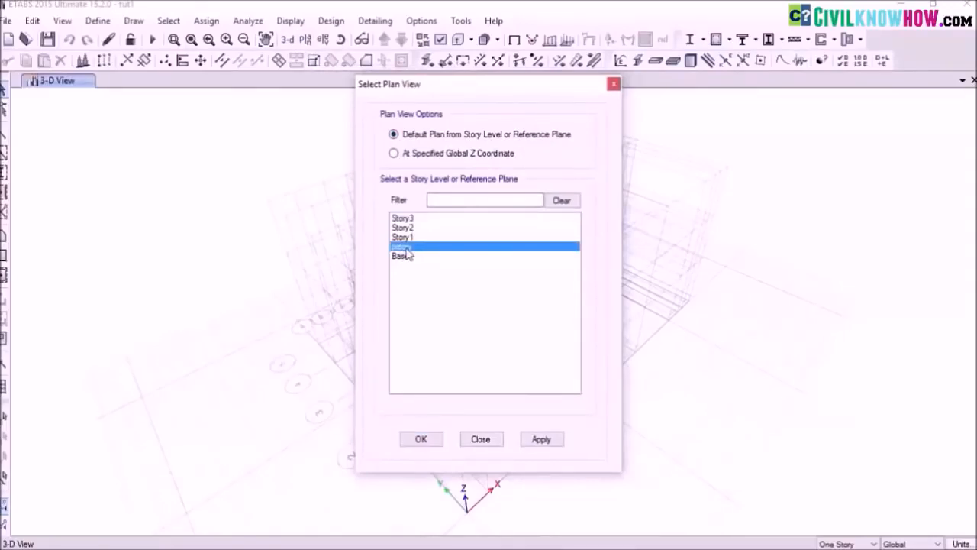
left_click(421, 439)
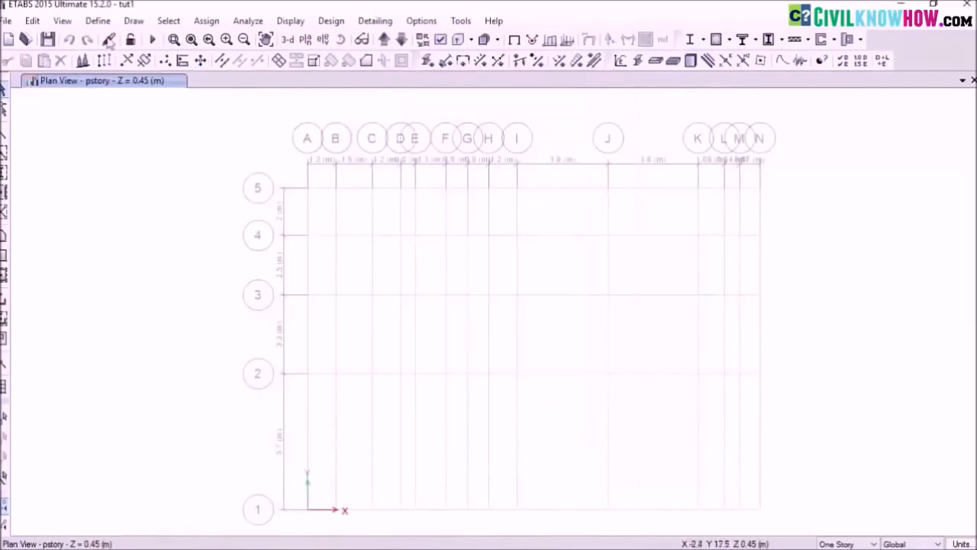
- Add a new rectangular concrete frame section named B240x500 and assign it the M25 material
left_click(99, 21)
mouse_move(157, 63)
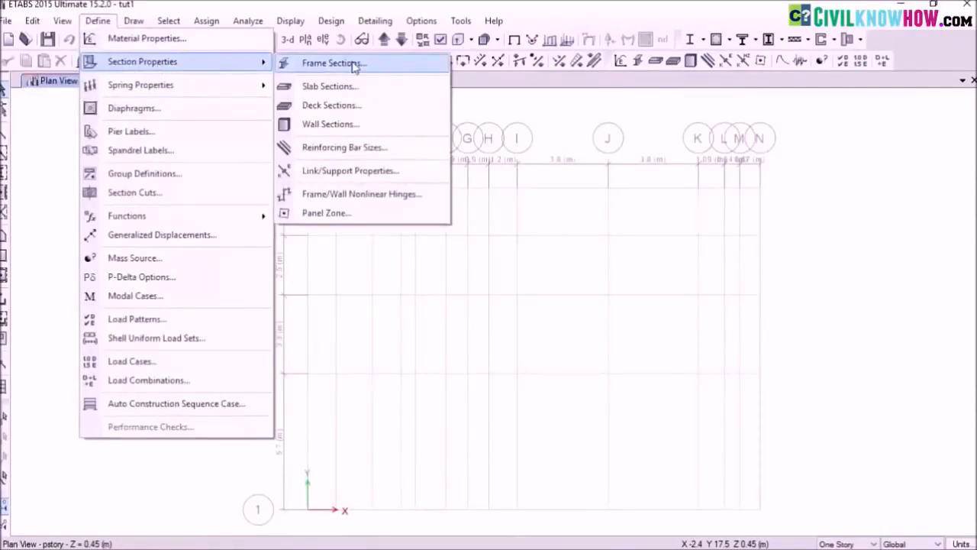
left_click(353, 64)
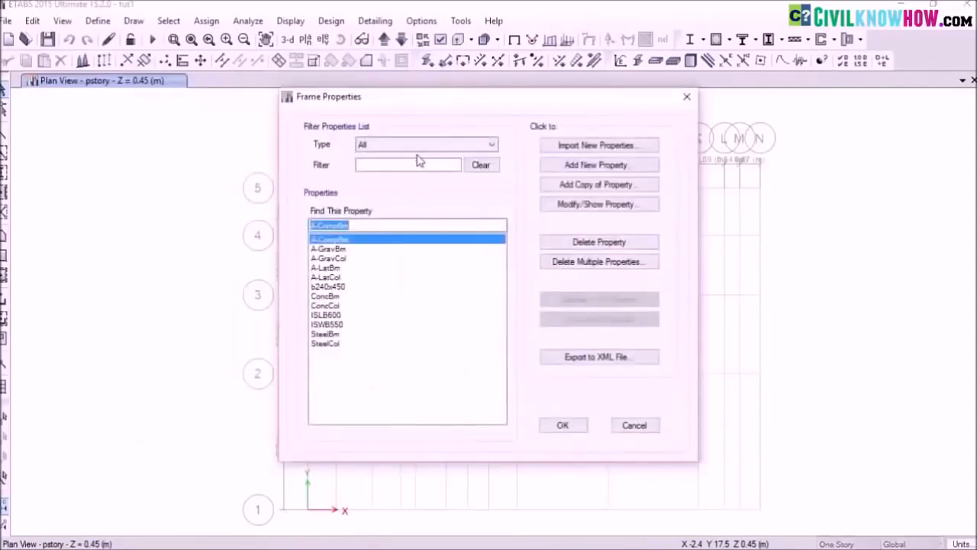
left_click(584, 168)
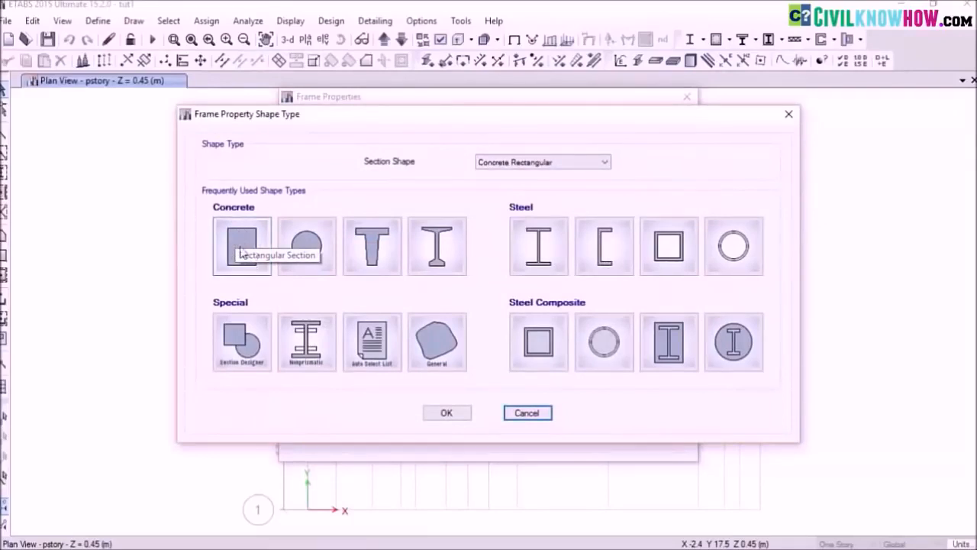
left_click(244, 243)
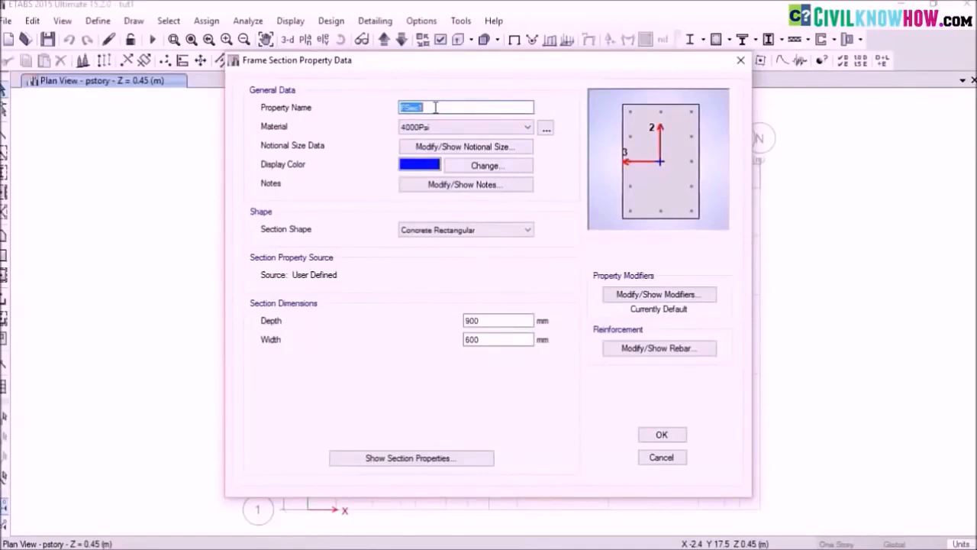
left_click_drag(435, 108, 342, 108)
type("B240x500")
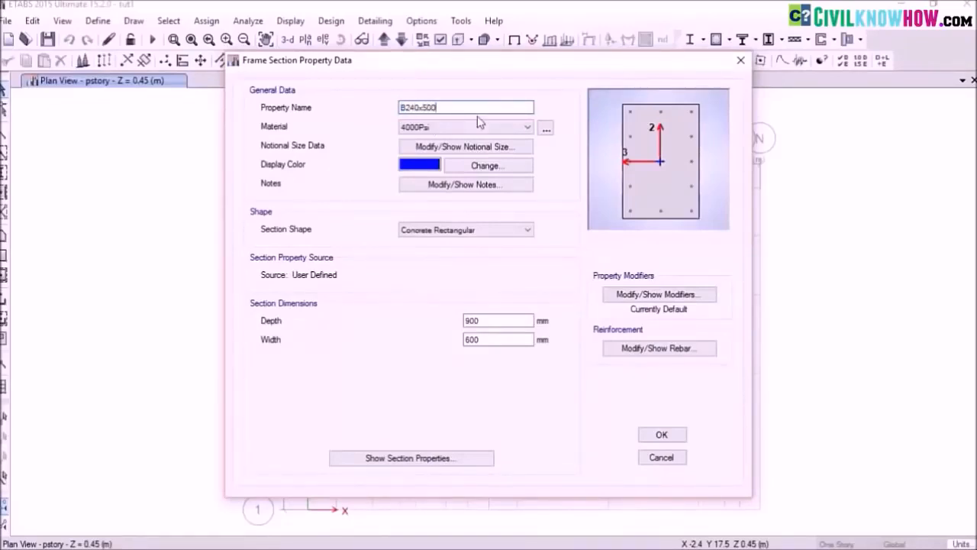
left_click(530, 128)
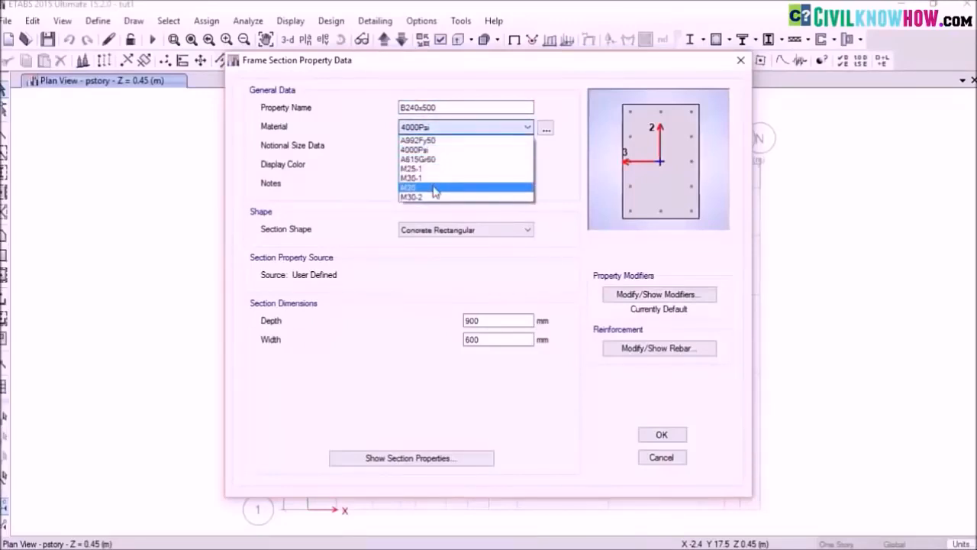
left_click(433, 189)
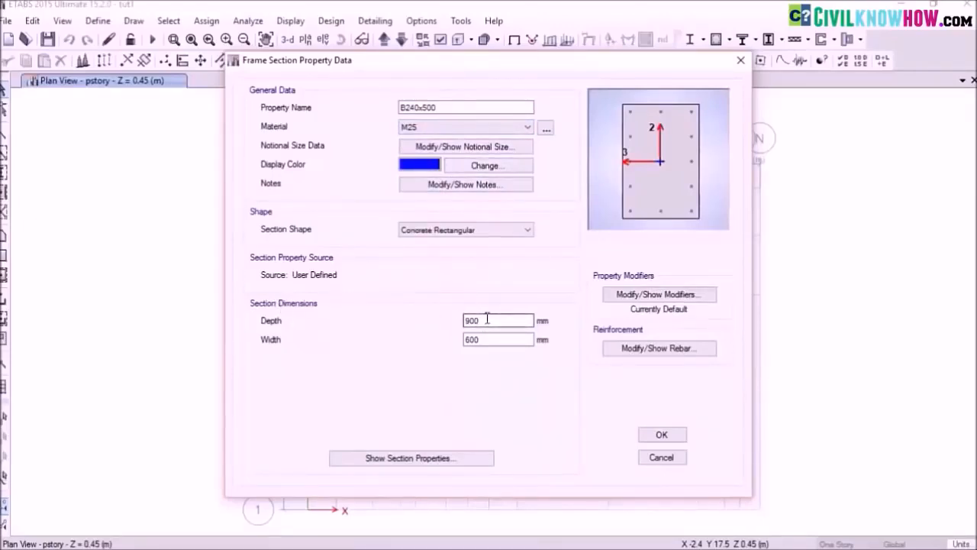
- Set the B240x500 section's depth to 450 mm and its width to 240 mm
left_click_drag(484, 320, 446, 321)
type("450")
left_click_drag(484, 338, 448, 348)
type("240")
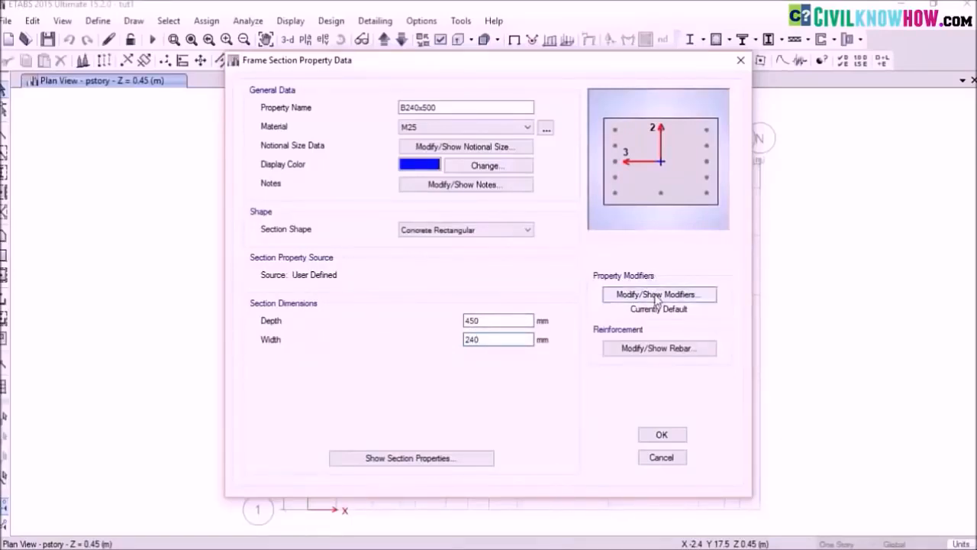
- Set the section's stiffness modifiers to 0.01 for torsional constant and 0.35 for moment of inertia about the 2 and 3 axes
left_click(656, 295)
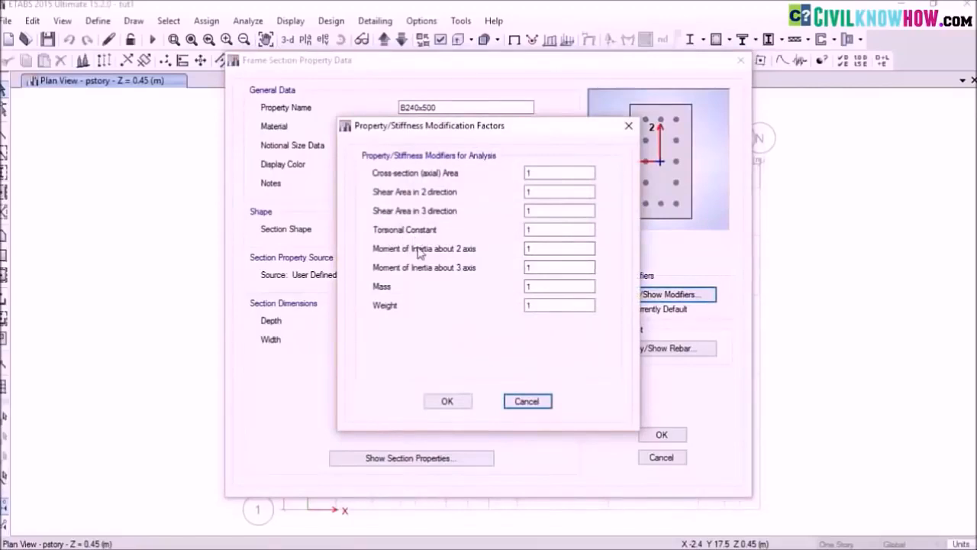
left_click(539, 228)
double_click(538, 228)
type("0")
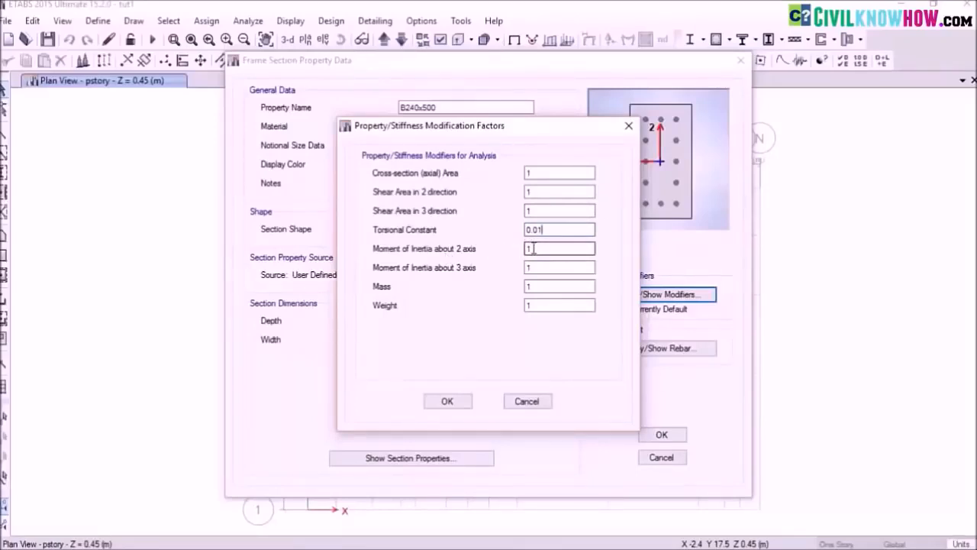
left_click_drag(534, 248, 526, 252)
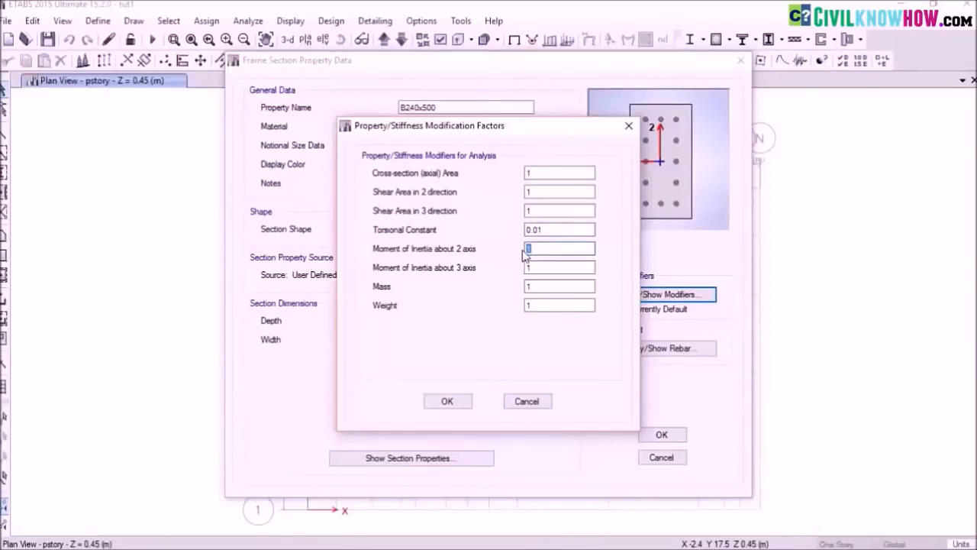
type("0.35")
left_click_drag(533, 267, 526, 268)
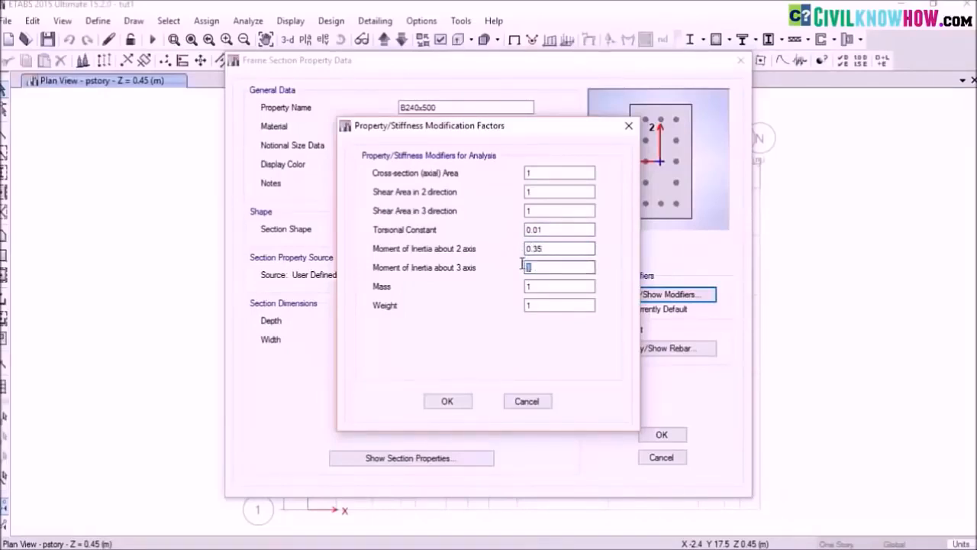
type("0.35")
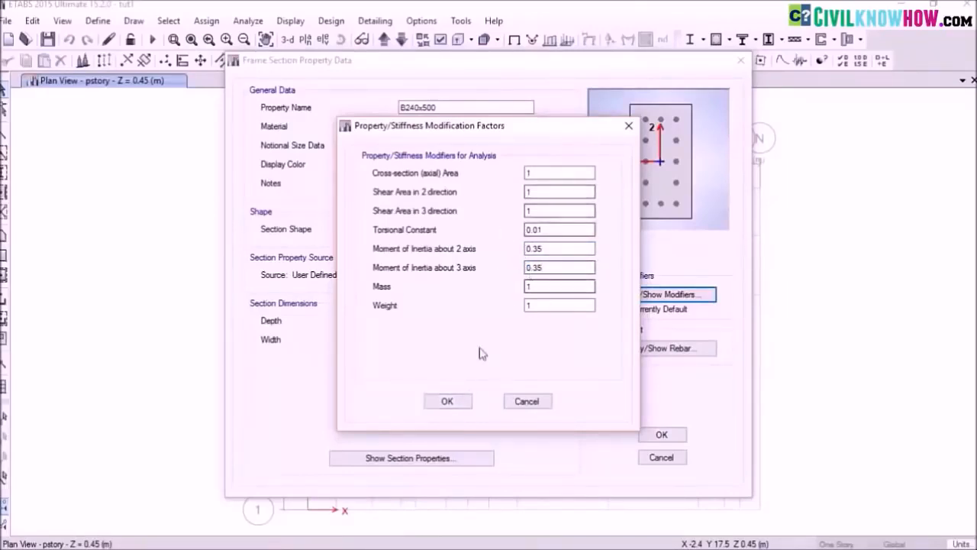
left_click(449, 402)
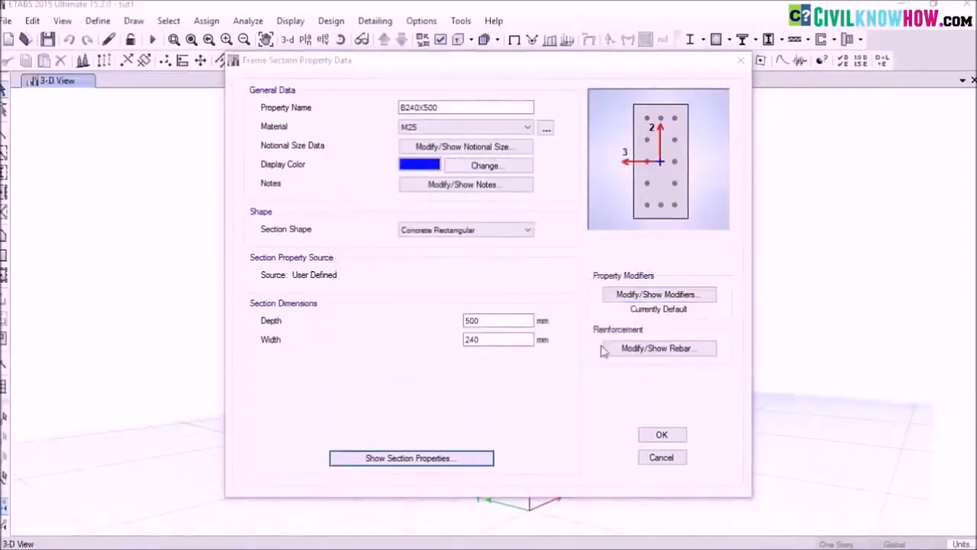
- Set the section's reinforcement design type to M3 Design Only (Beam) and accept the reinforcement data
left_click(656, 351)
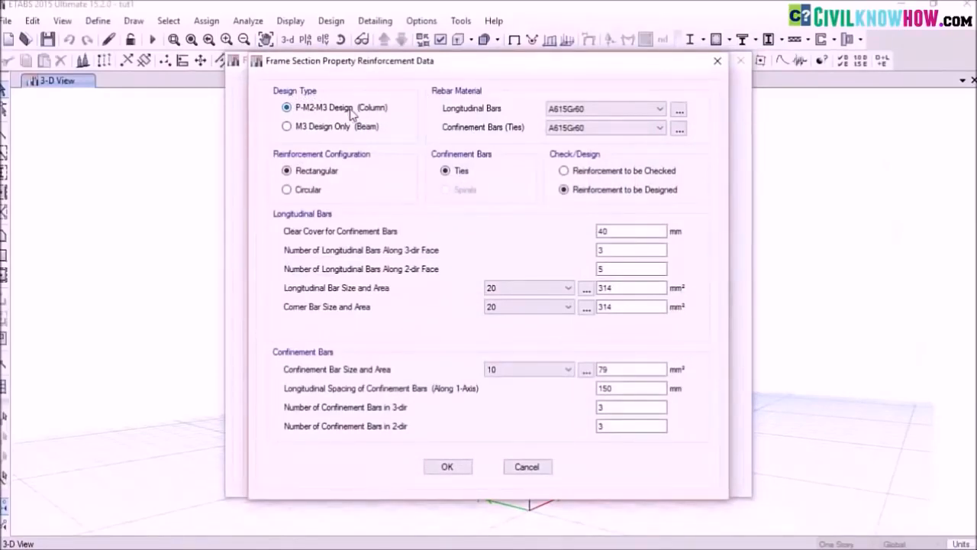
left_click(288, 128)
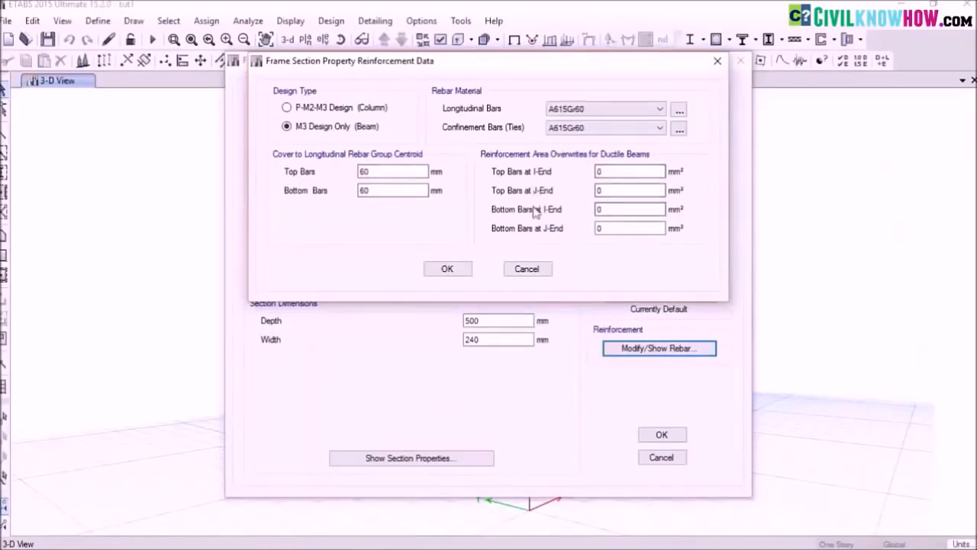
left_click(447, 270)
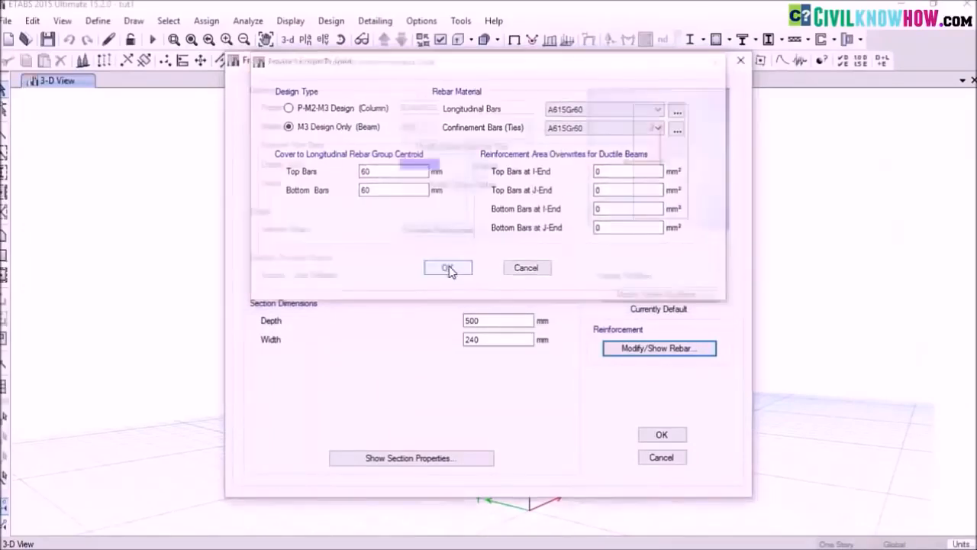
- Review the section's computed properties and accept the B240x500 section in the frame property definitions
left_click(403, 458)
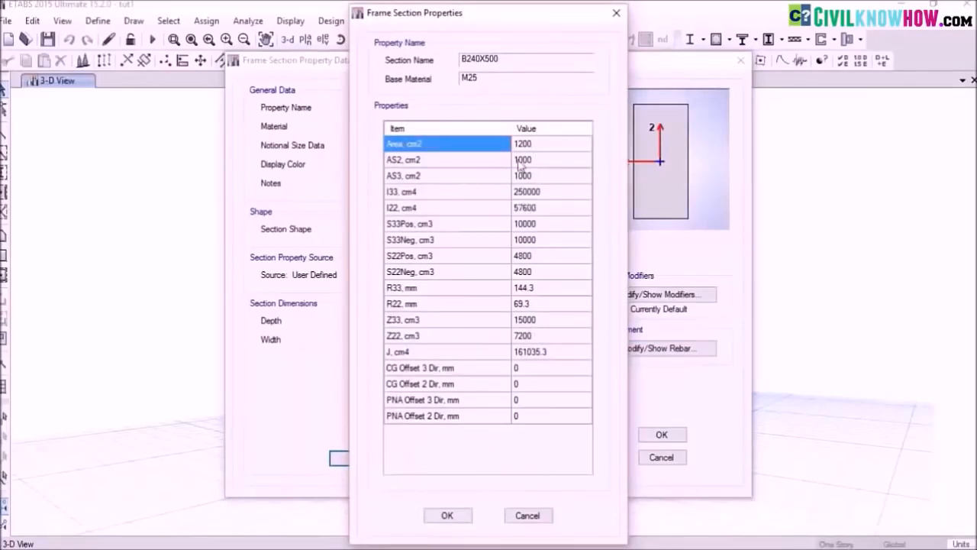
left_click(448, 516)
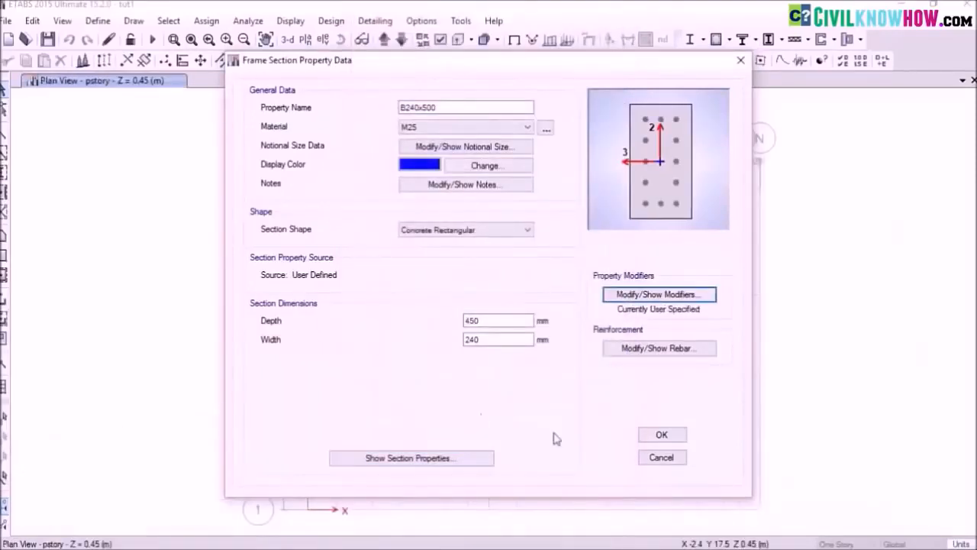
left_click(661, 434)
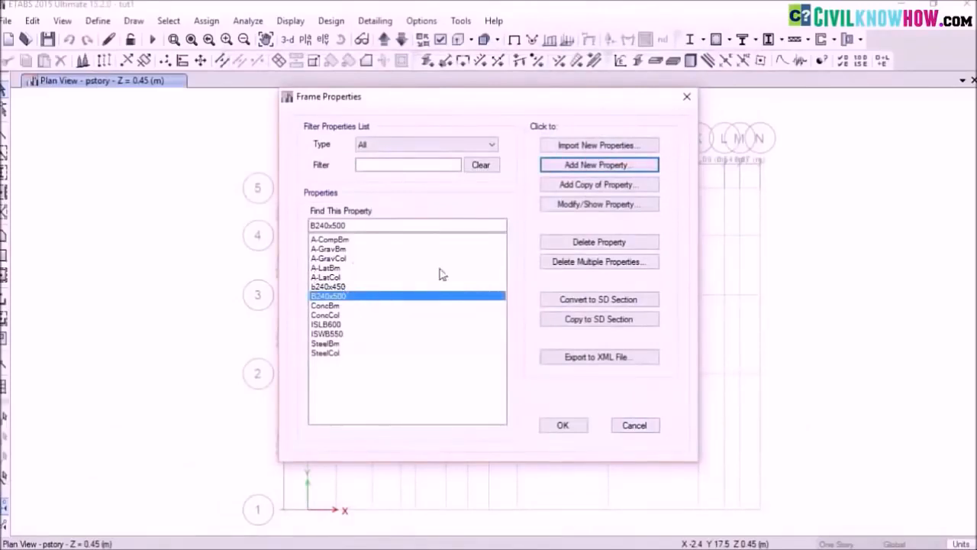
left_click(587, 166)
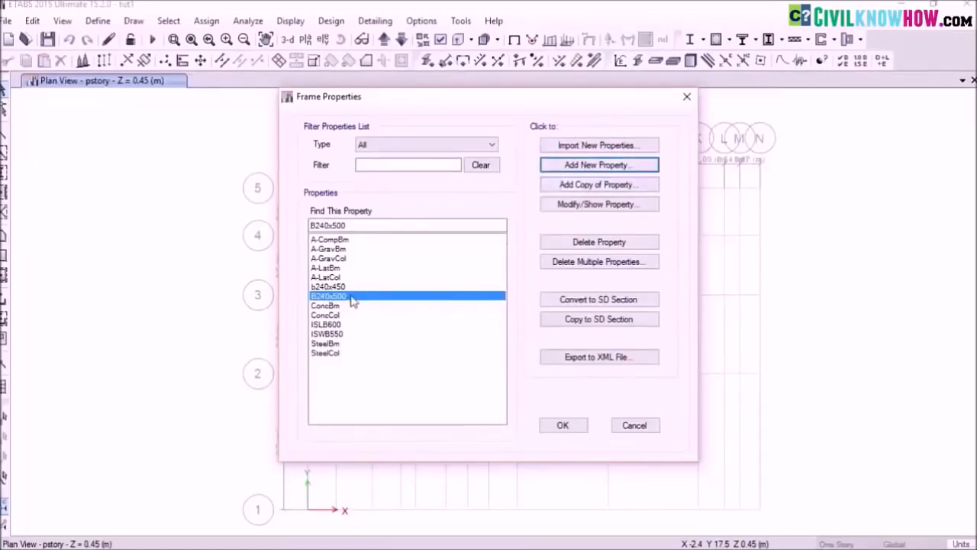
left_click(564, 426)
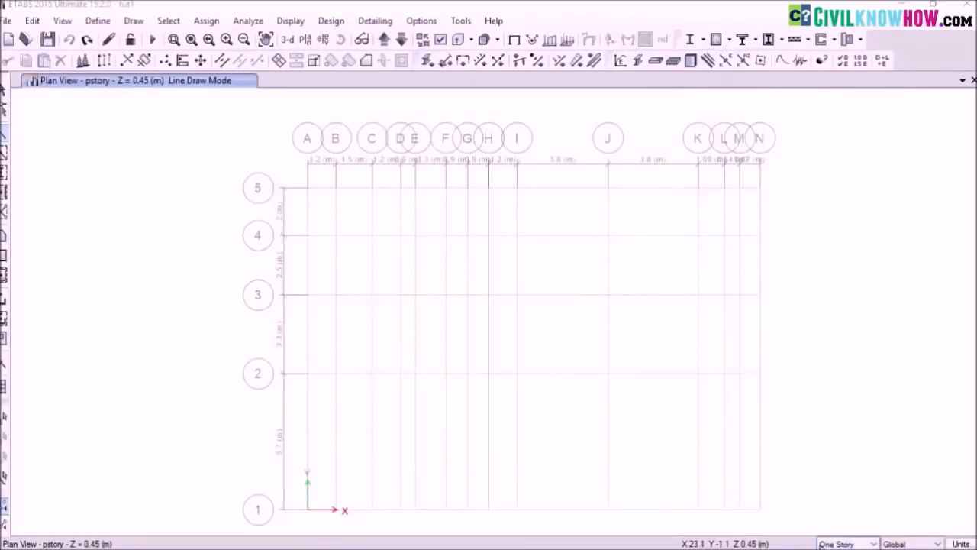
- Set the drawing scope to Similar Stories and dismiss the line object properties with B240x500 as the frame property
left_click(874, 543)
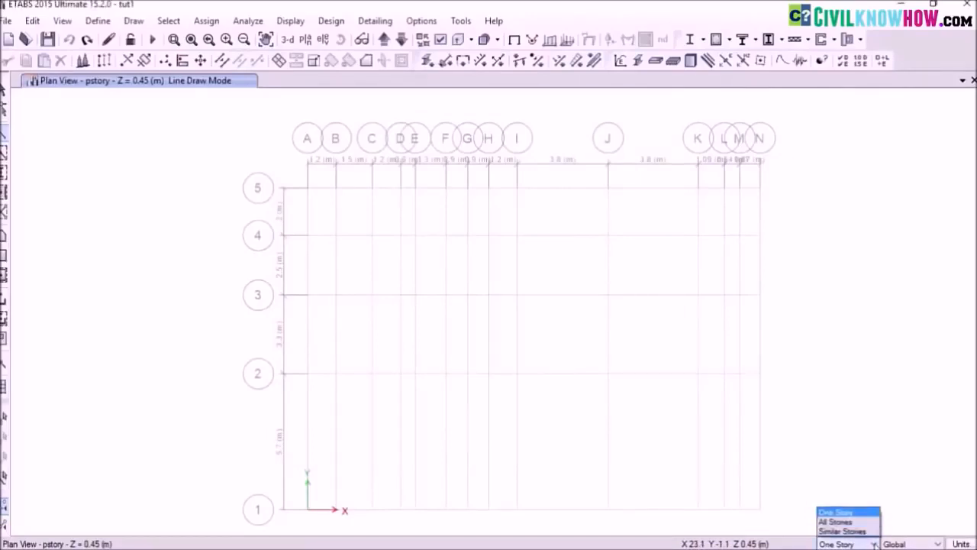
left_click(859, 531)
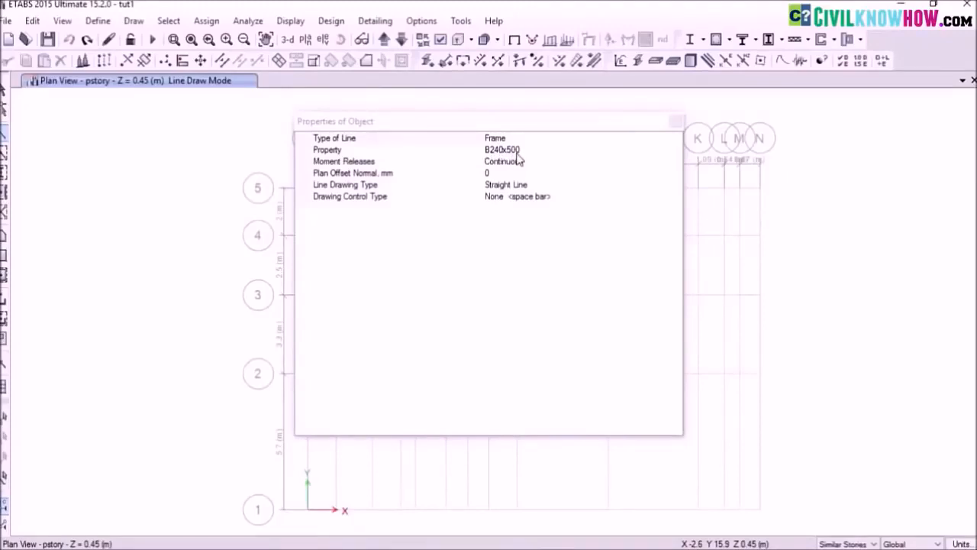
left_click(675, 121)
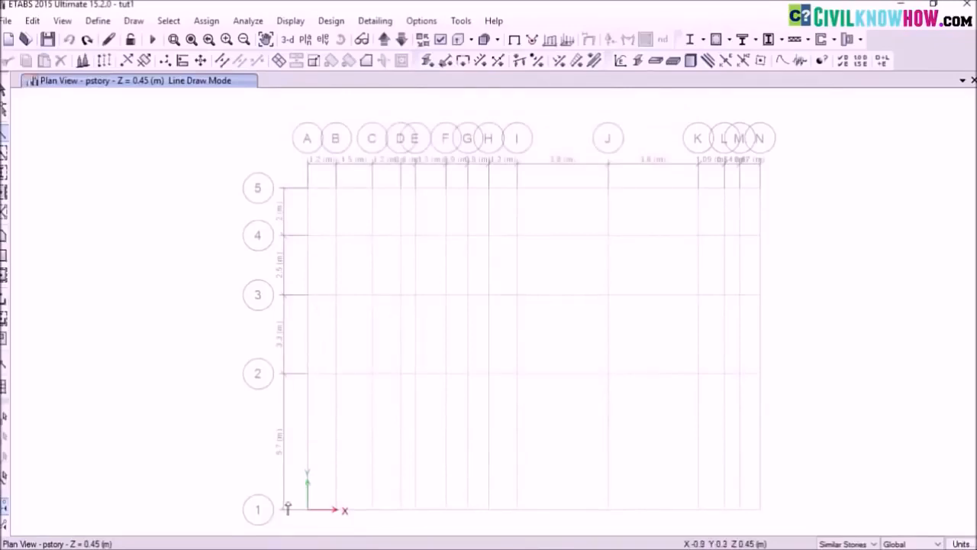
- Draw the perimeter beams as straight frame lines through grid points A1, K1, N5, B5, B4, A4 and back to A1
left_click(3, 89)
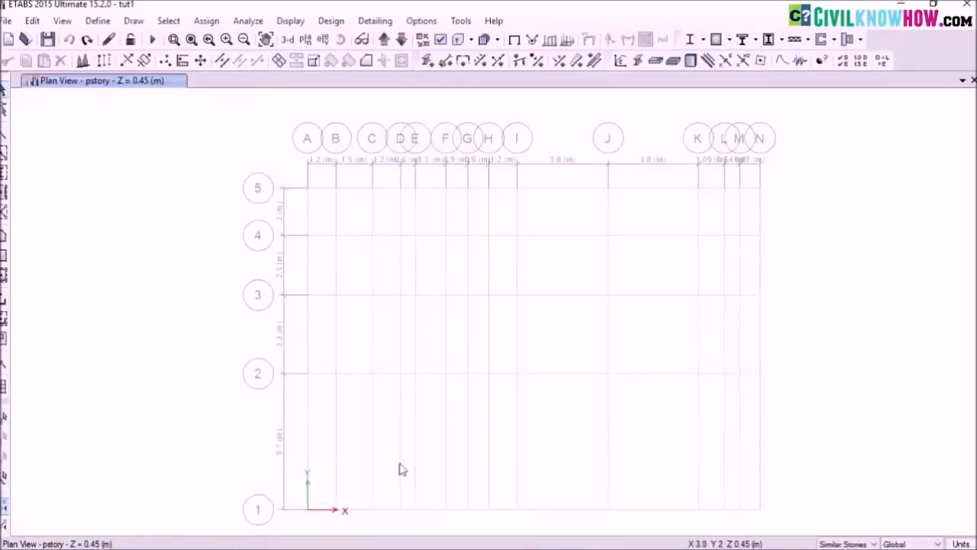
left_click(4, 134)
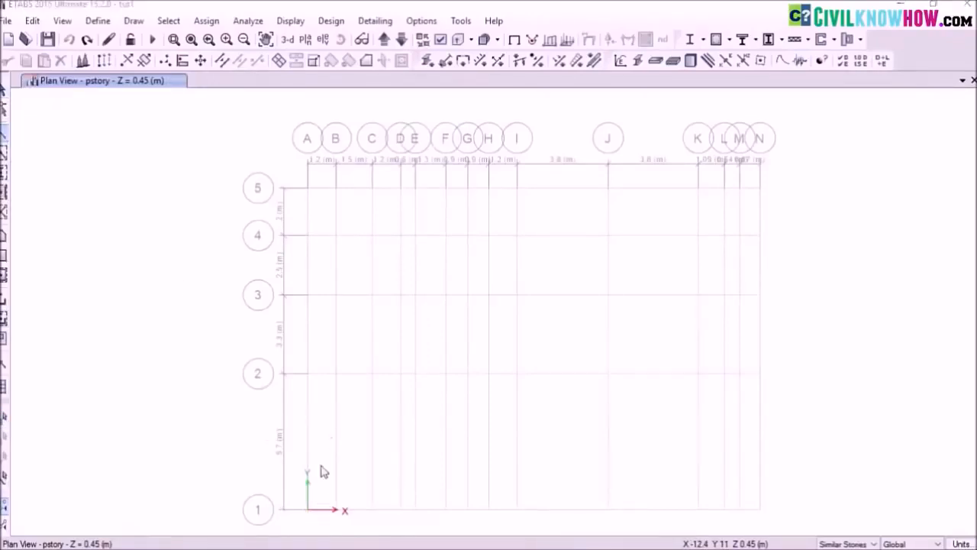
left_click(677, 120)
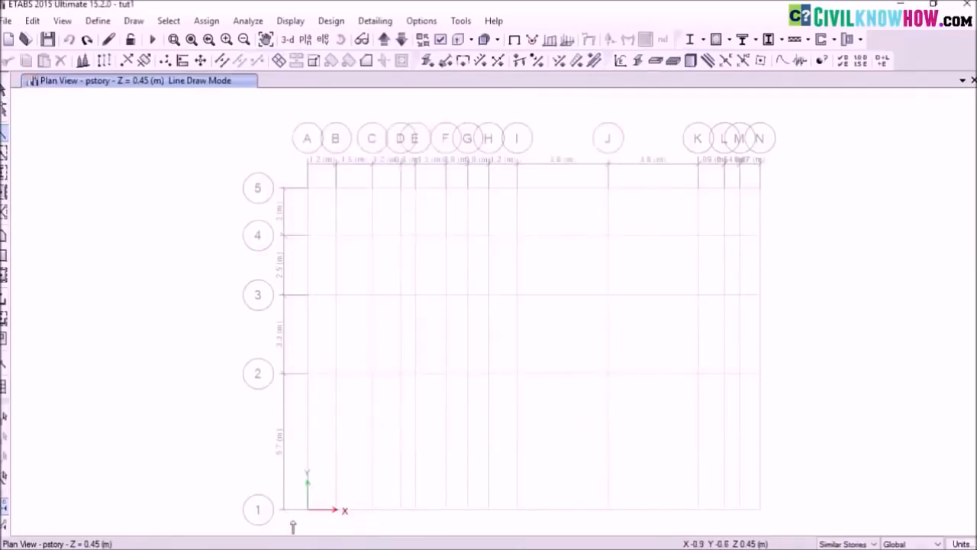
left_click(314, 510)
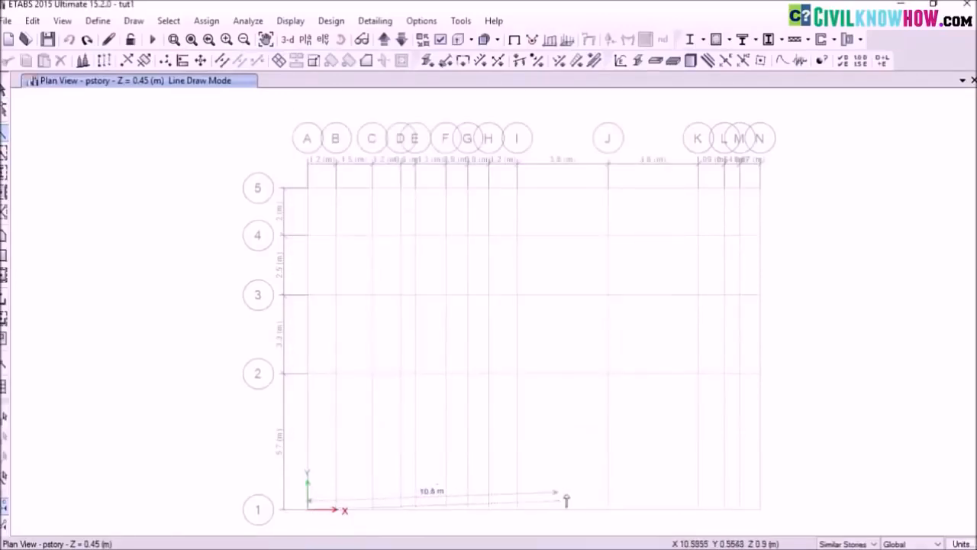
left_click(699, 510)
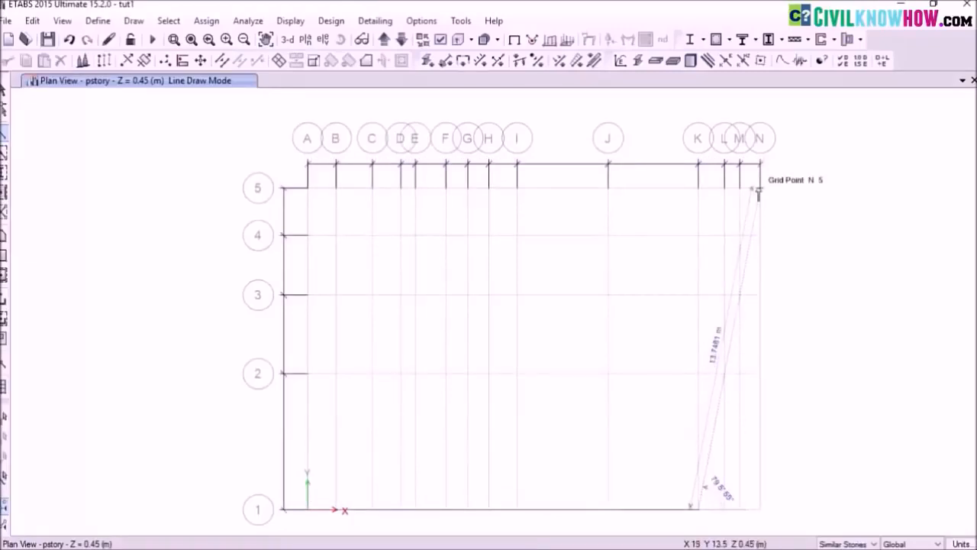
left_click(759, 191)
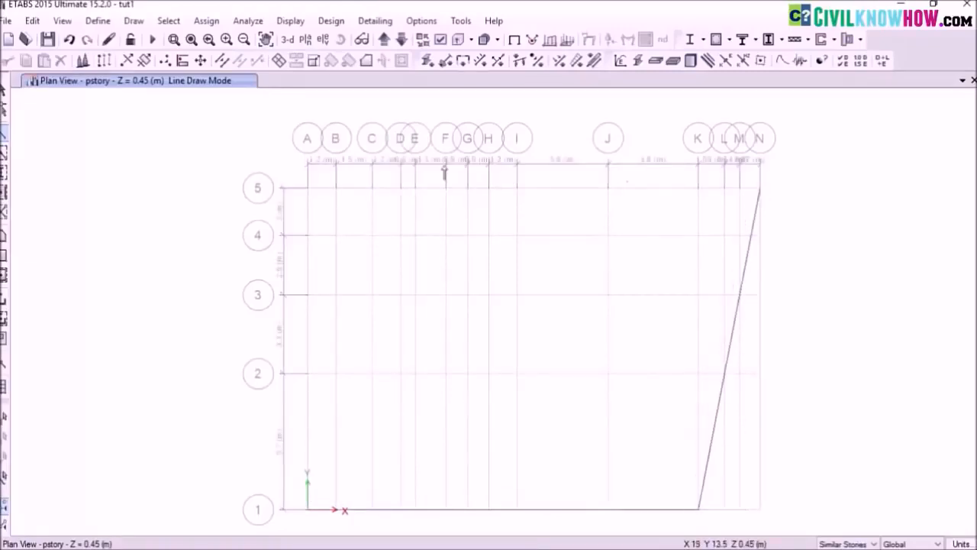
left_click(337, 189)
left_click(337, 236)
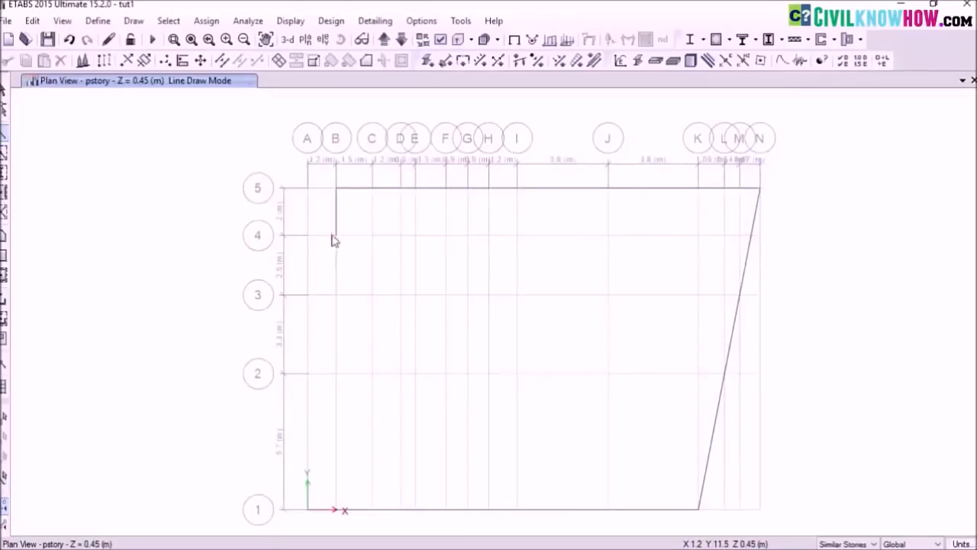
left_click(307, 237)
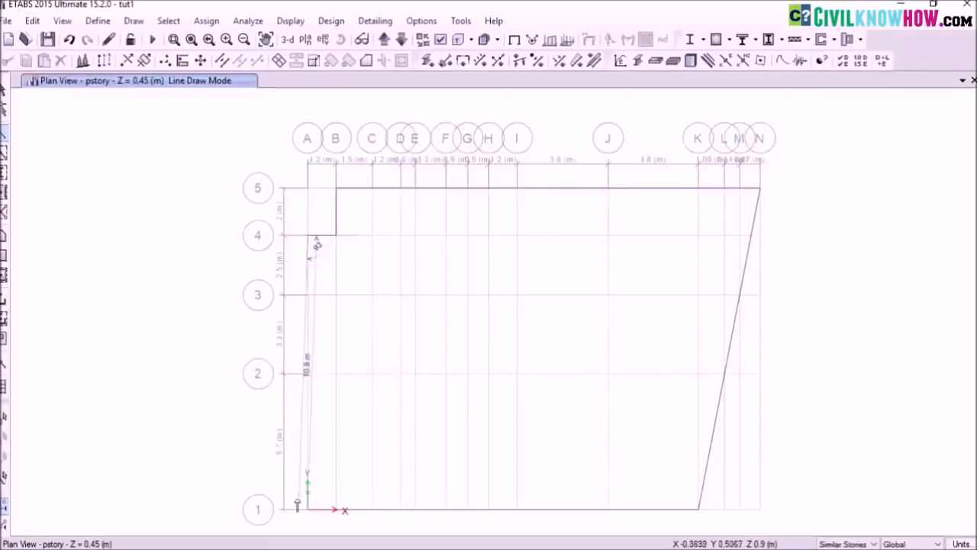
left_click(307, 510)
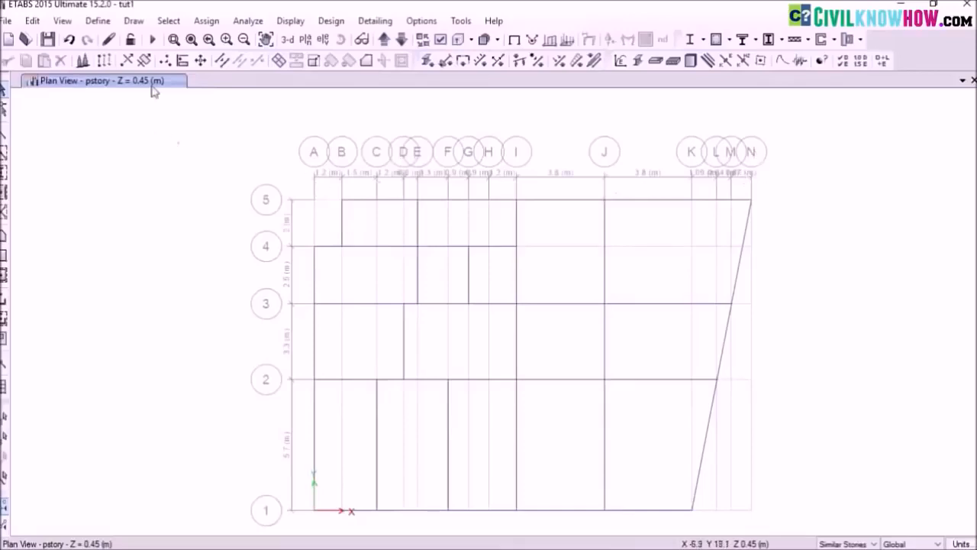
- Hide the grid system and inspect the drawn beam layout of all stories in a rotated 3-D view
left_click(63, 20)
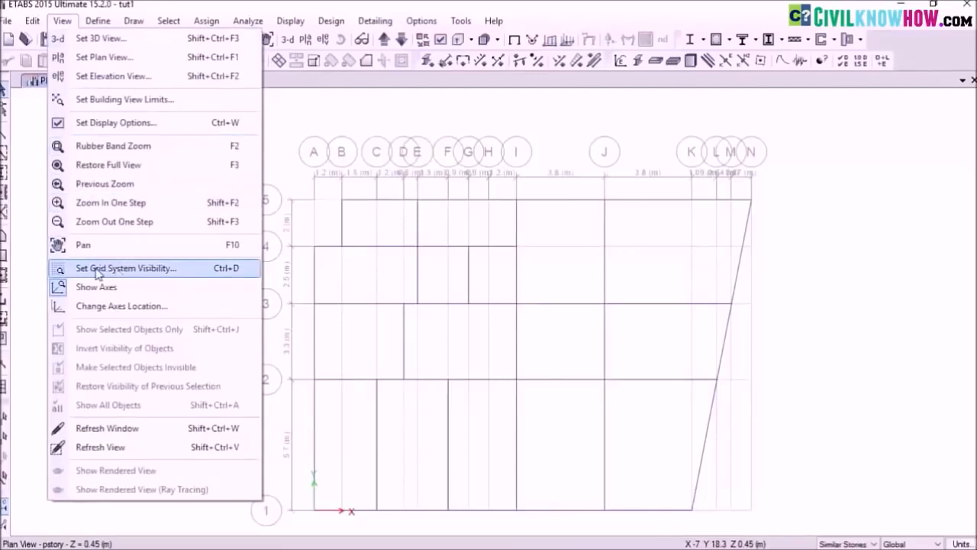
left_click(157, 268)
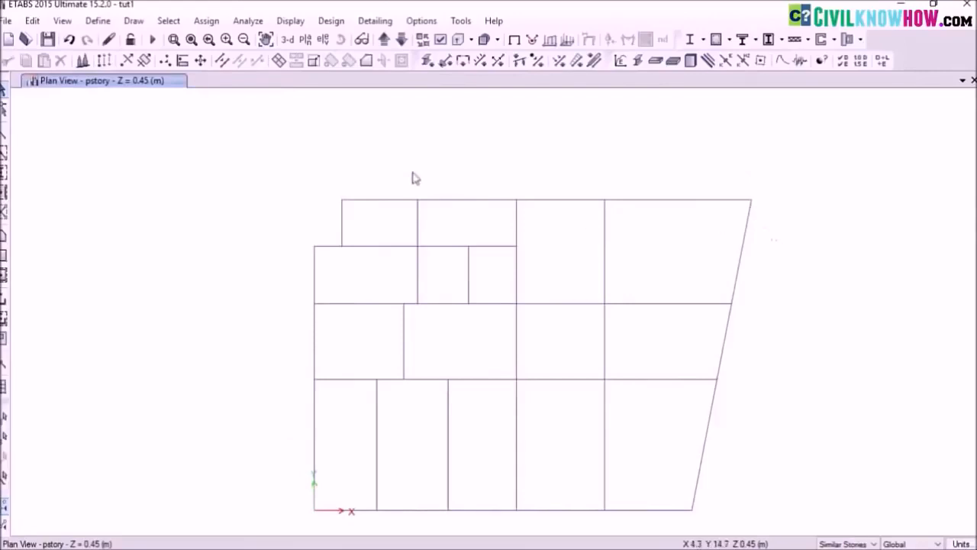
left_click(287, 41)
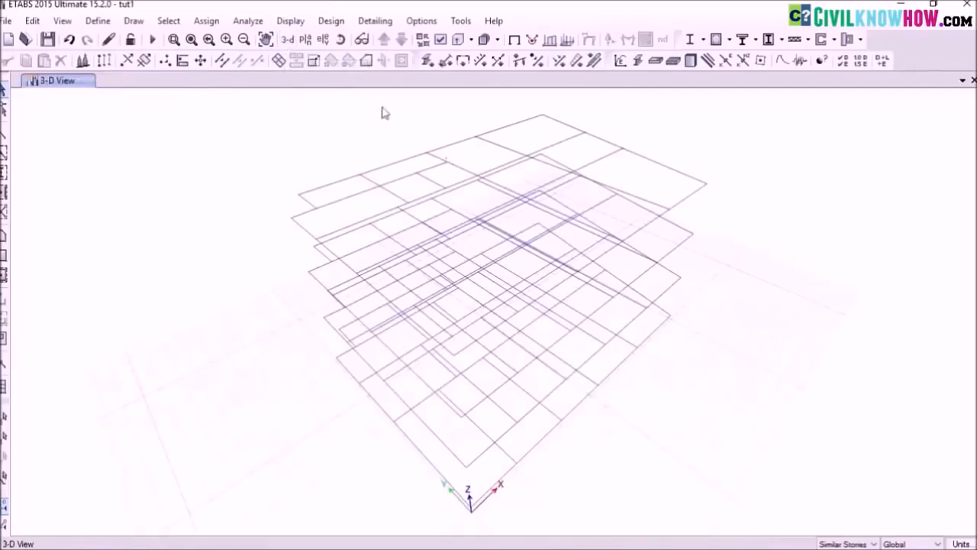
left_click_drag(399, 432, 419, 299)
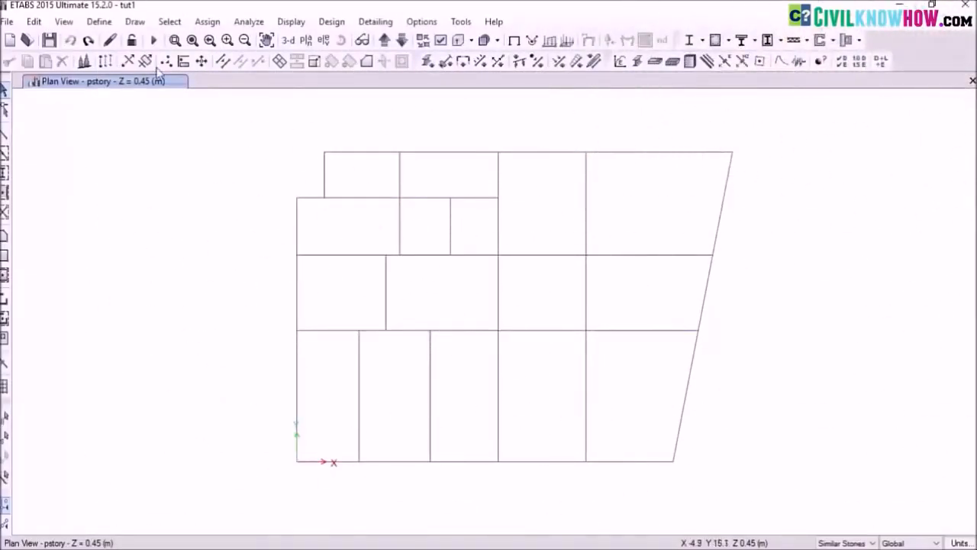
- Add a new concrete rectangular frame section named C240x400 with M30 as its material
left_click(98, 25)
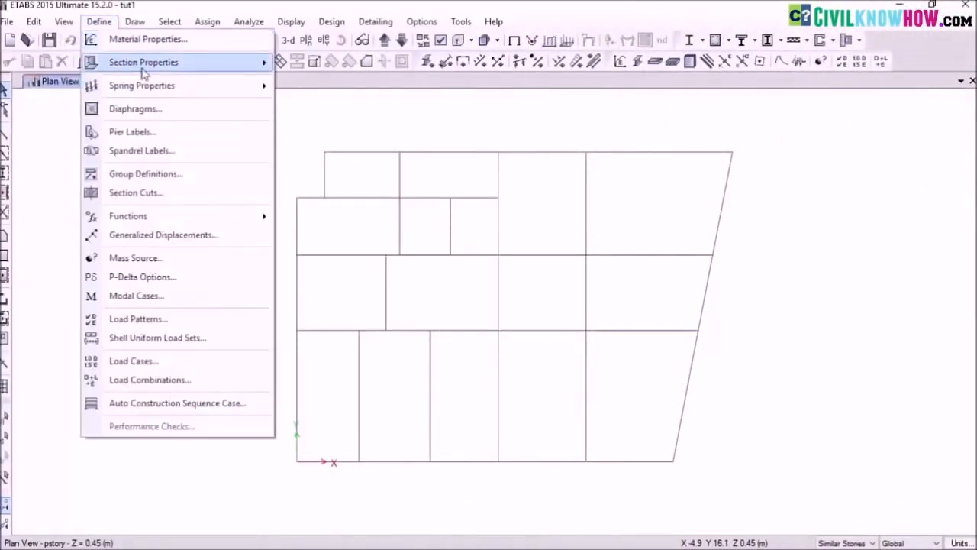
mouse_move(145, 67)
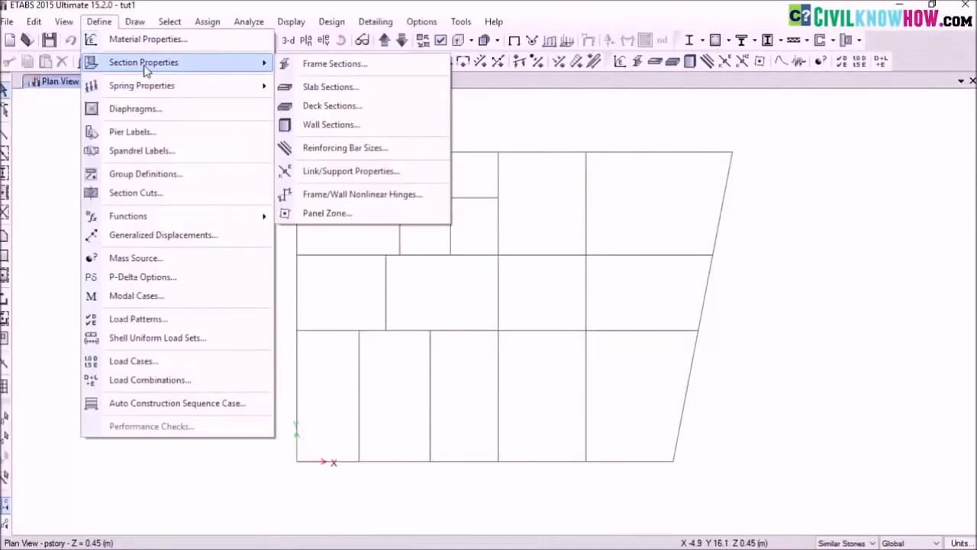
left_click(339, 67)
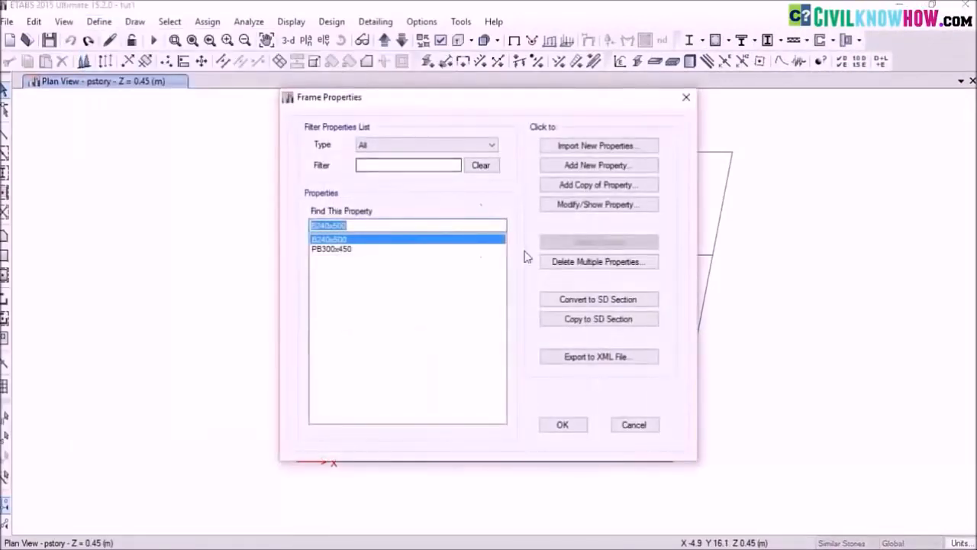
left_click(590, 165)
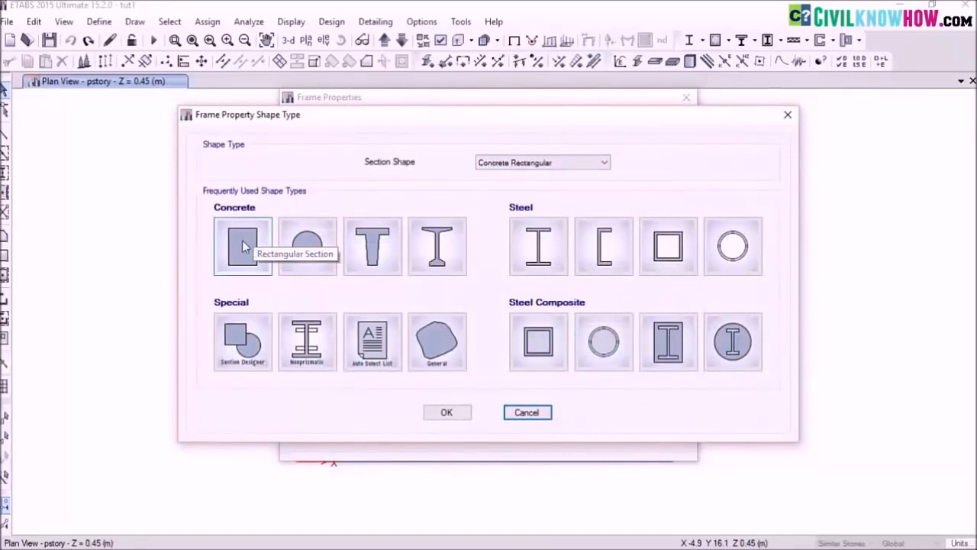
left_click(243, 245)
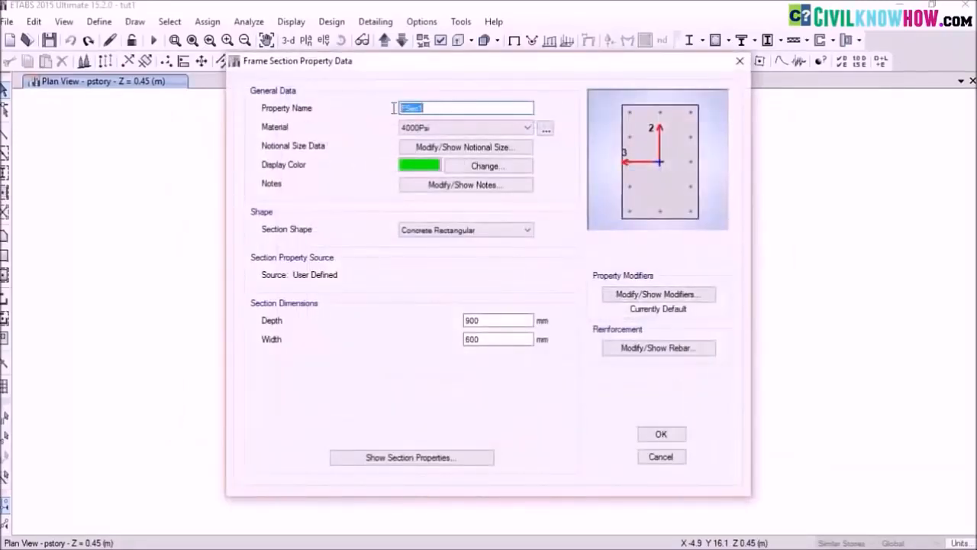
type("C240x400")
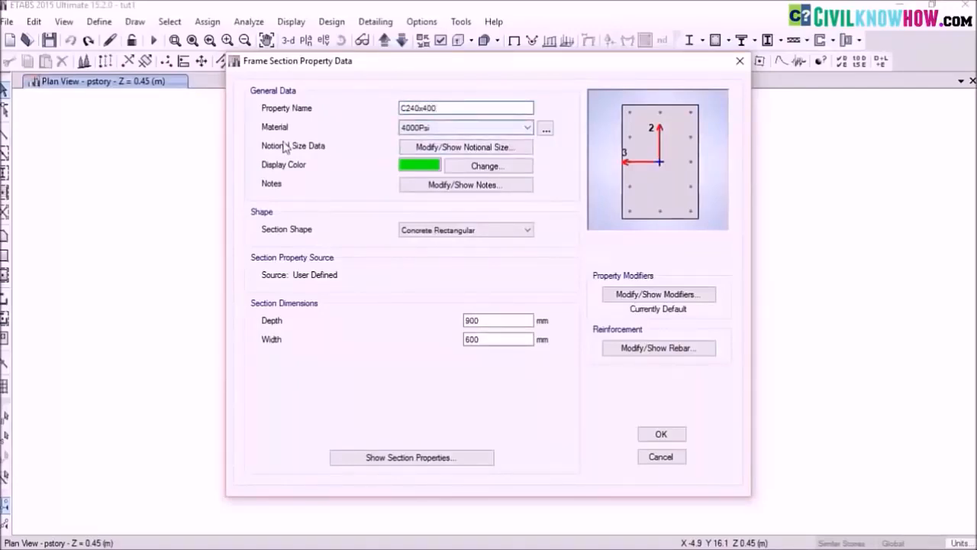
left_click(528, 130)
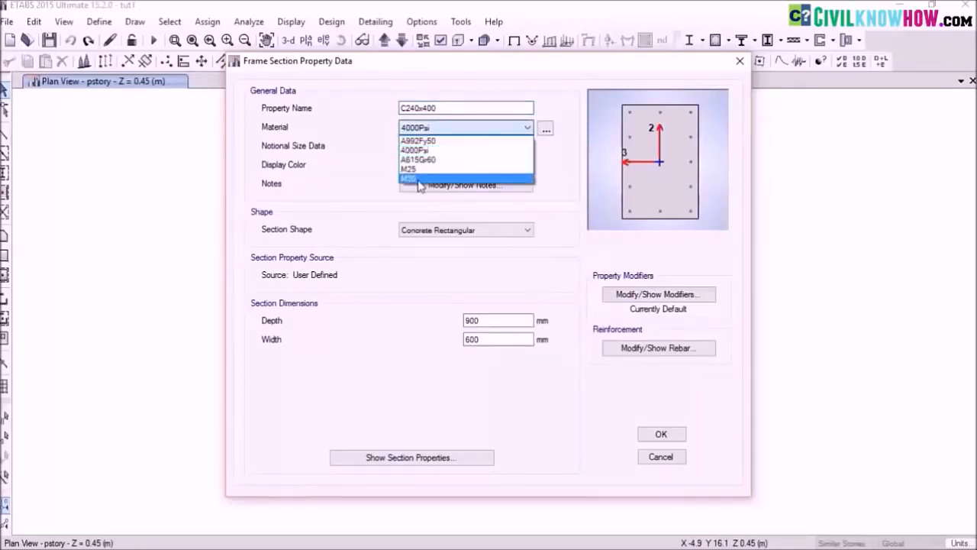
left_click(419, 179)
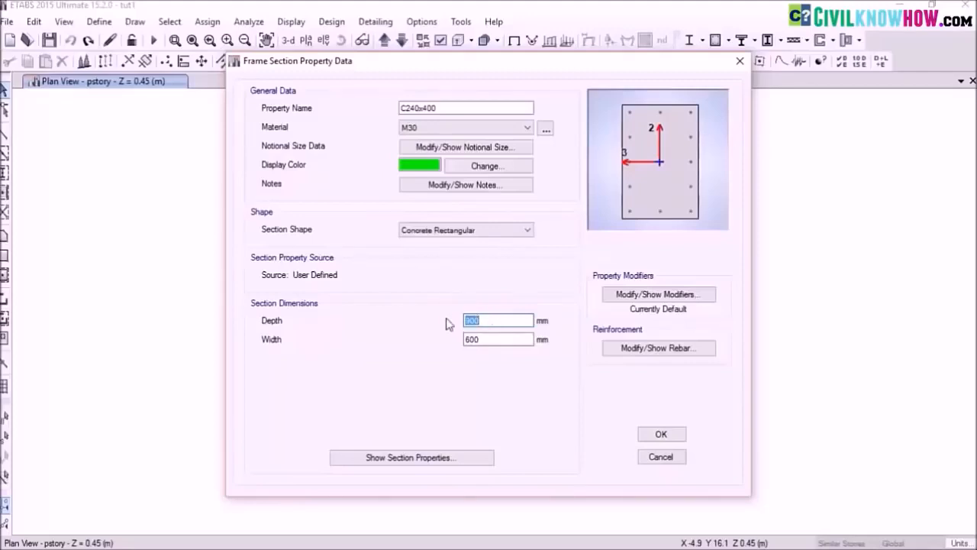
- Set the C240x400 section's depth to 400 mm and its width to 240 mm
type("4")
left_click_drag(484, 339, 452, 340)
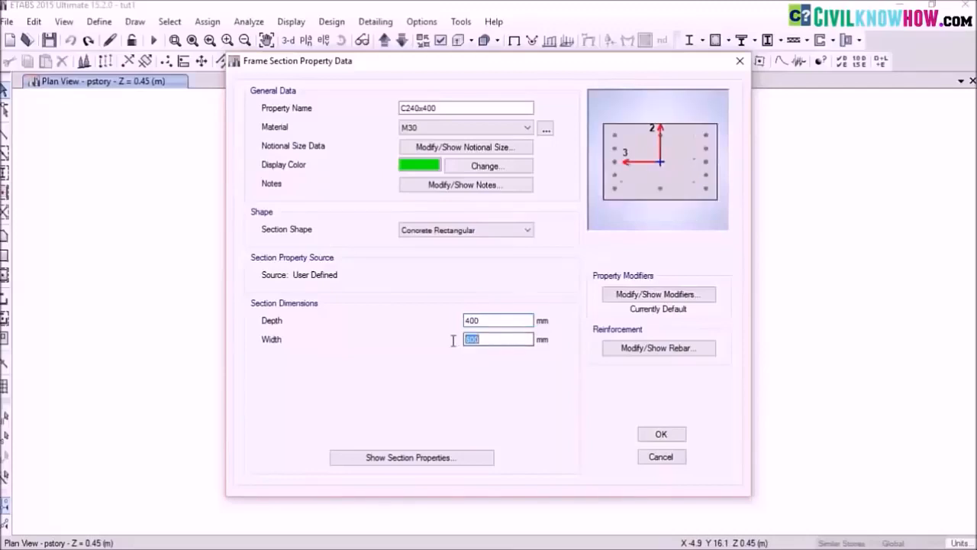
type("240")
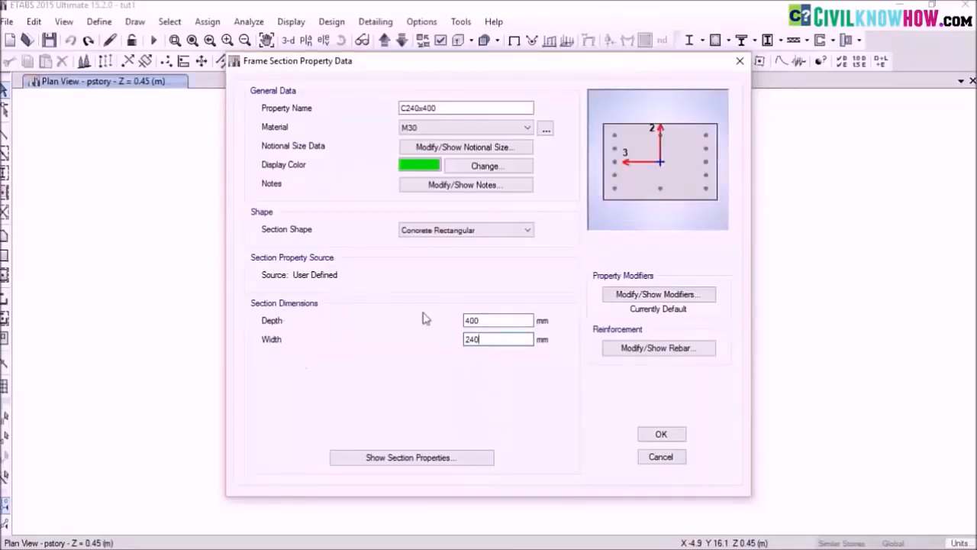
- Set the section's stiffness modifiers to 0.01 for the torsional constant and 0.7 for the moments of inertia about the 2 and 3 axes
left_click(654, 296)
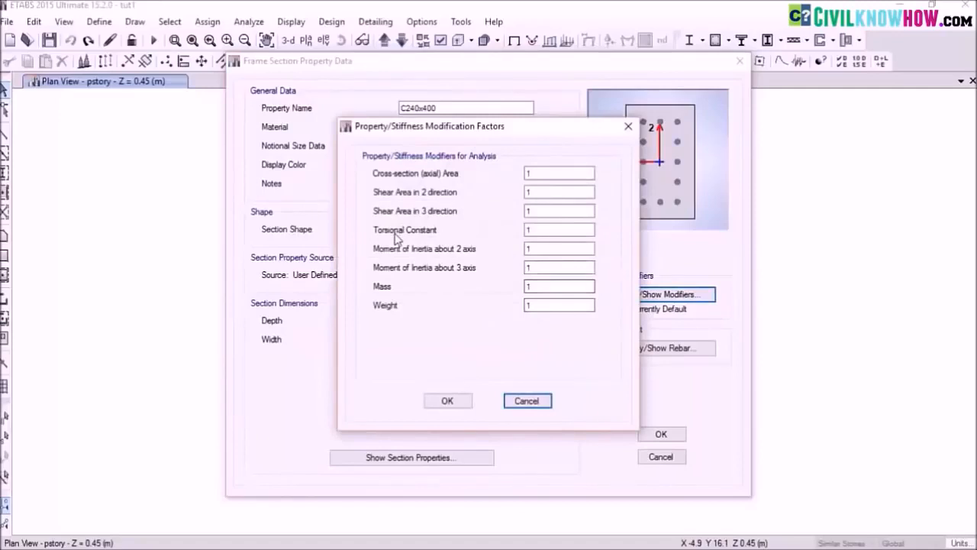
double_click(522, 229)
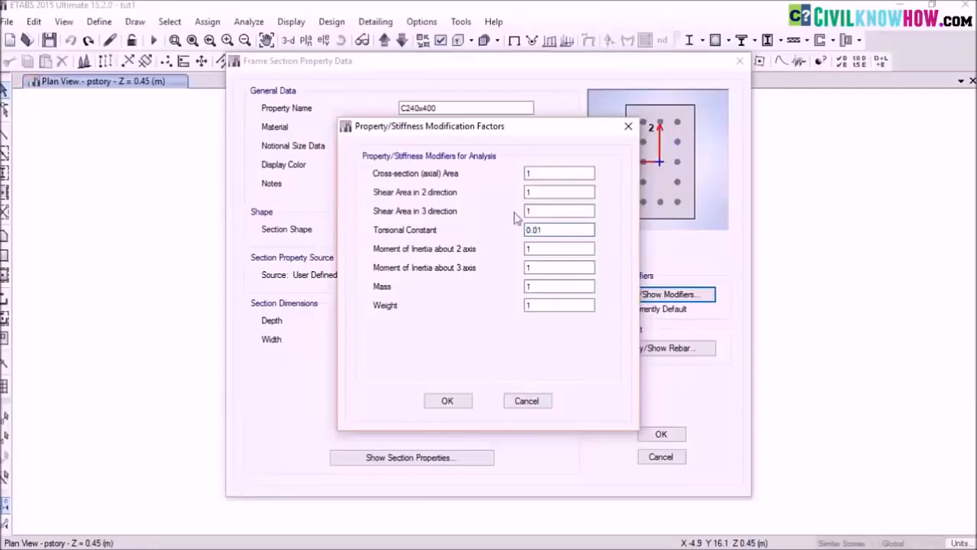
double_click(527, 248)
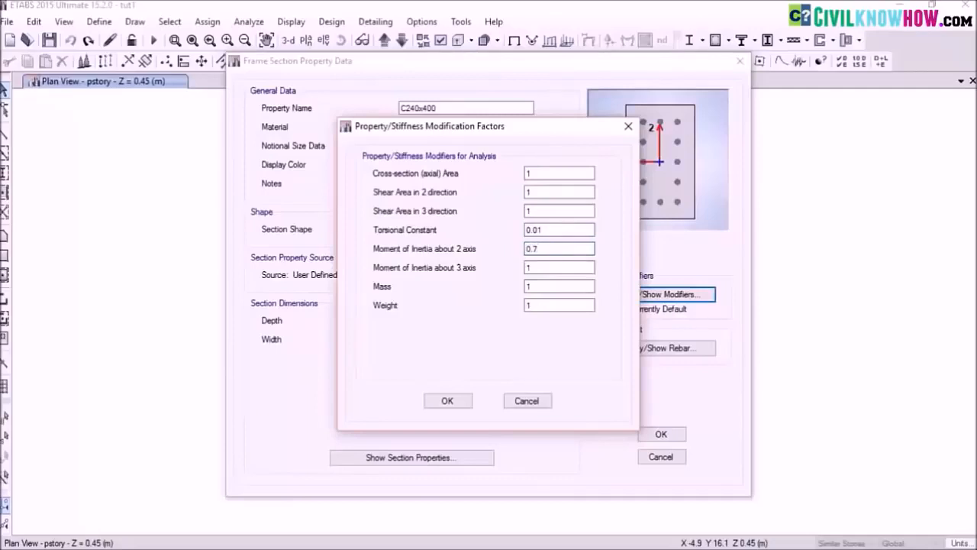
double_click(542, 268)
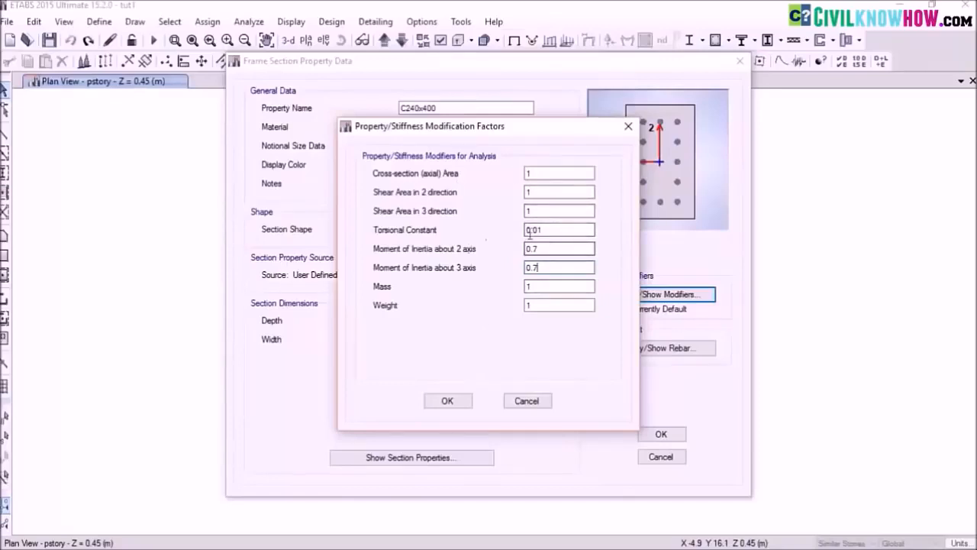
left_click(456, 401)
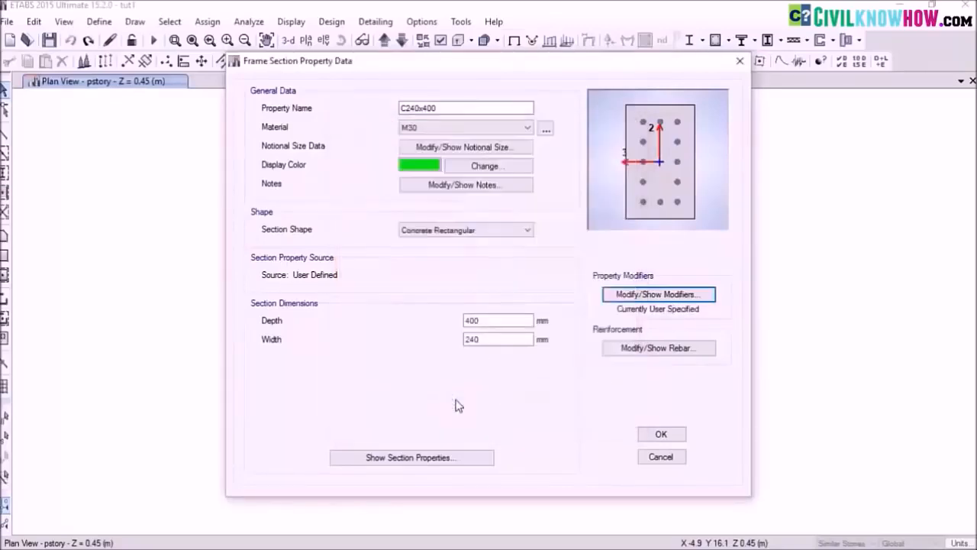
- Accept the reinforcement data with P-M2-M3 Design (Column) as design type and save the C240x400 section in the frame properties
left_click(642, 349)
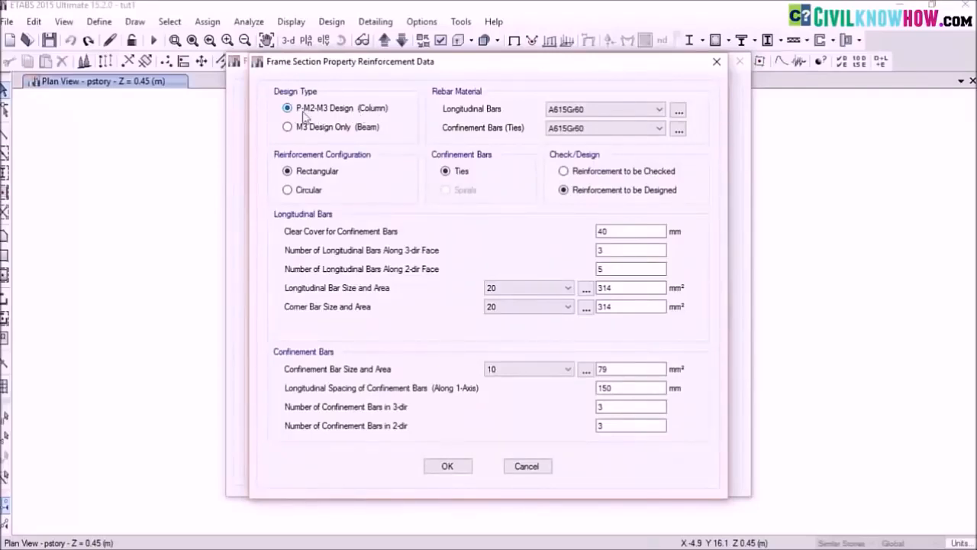
left_click(447, 467)
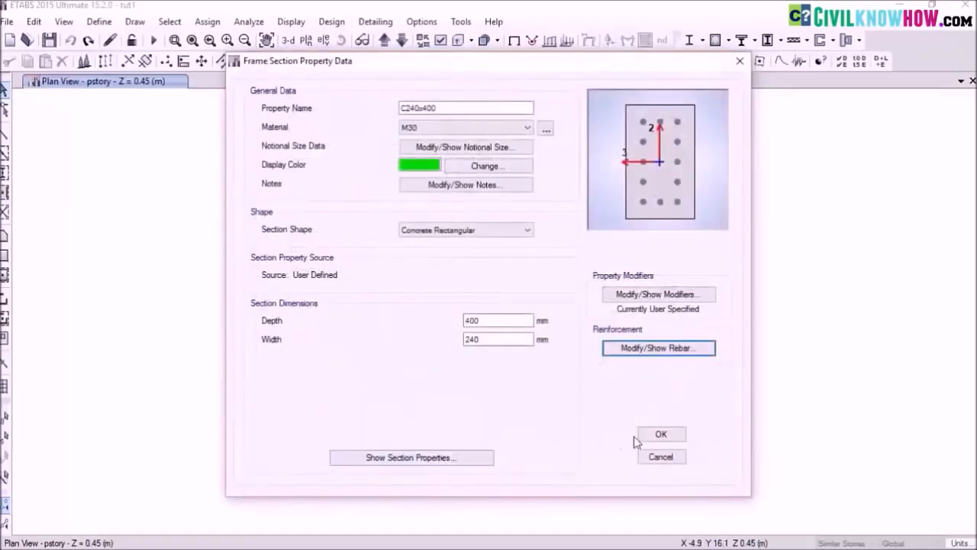
left_click(661, 434)
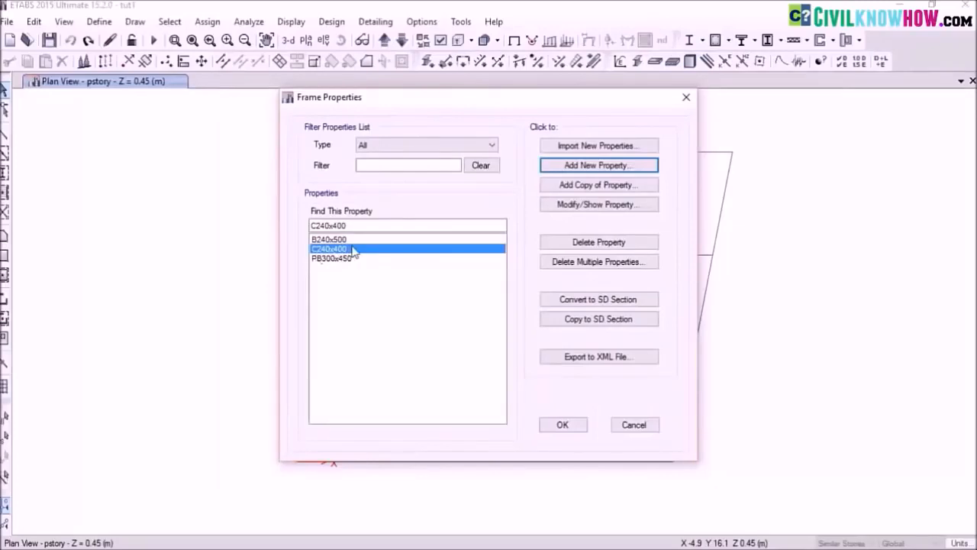
left_click(562, 424)
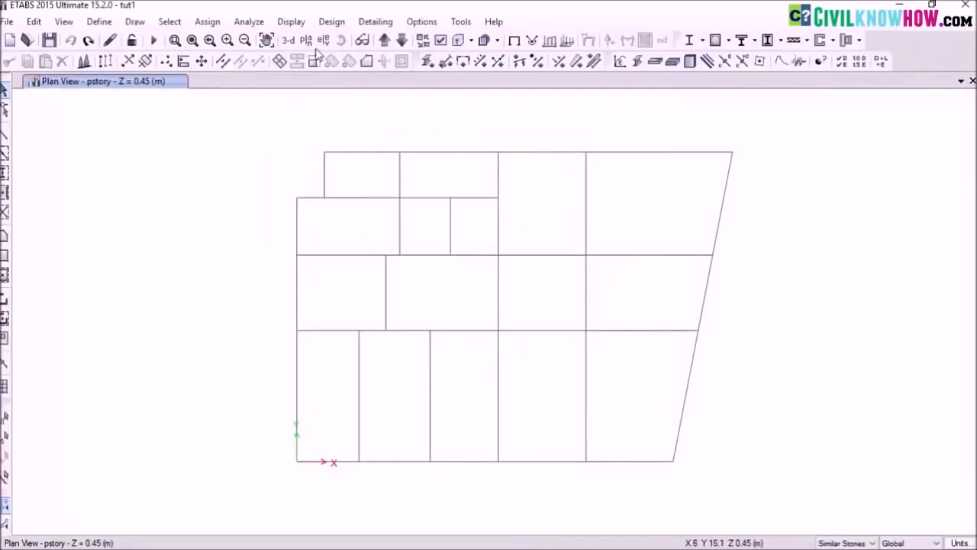
- Switch the plan view to Story3 and set the drawing scope to All Stories
left_click(384, 42)
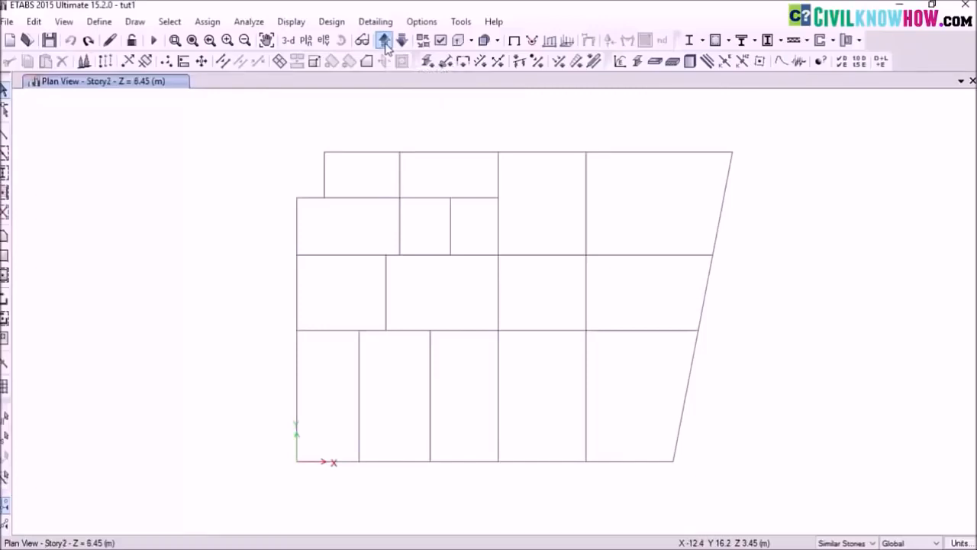
left_click(385, 42)
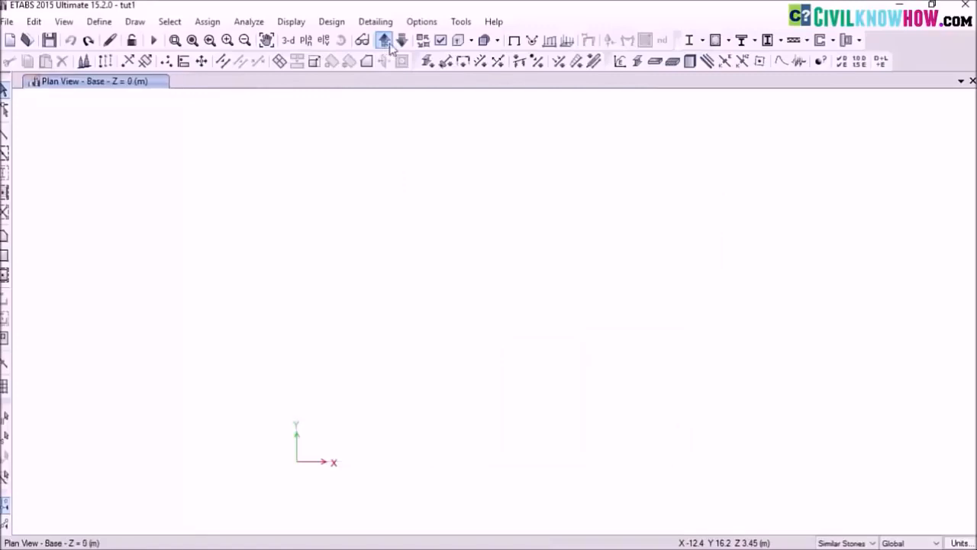
left_click(401, 40)
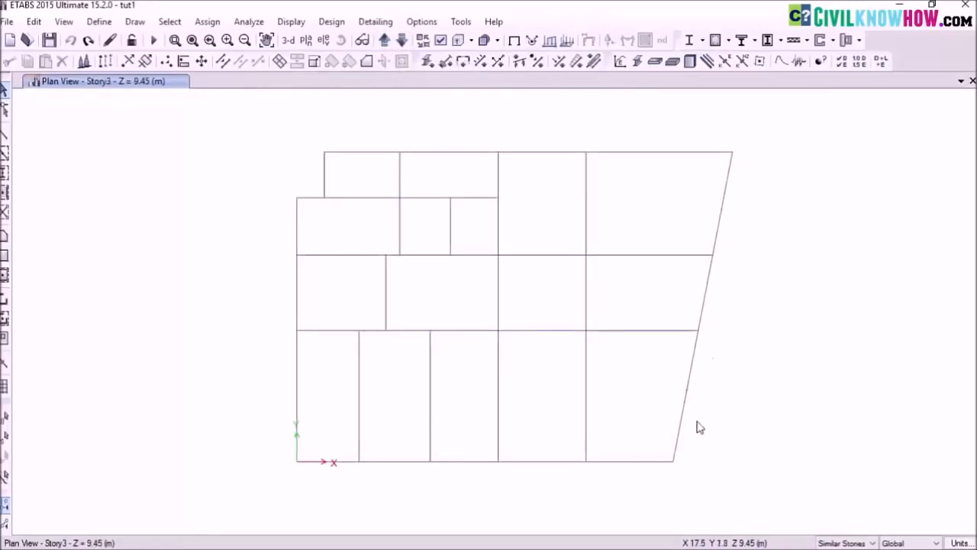
left_click(872, 543)
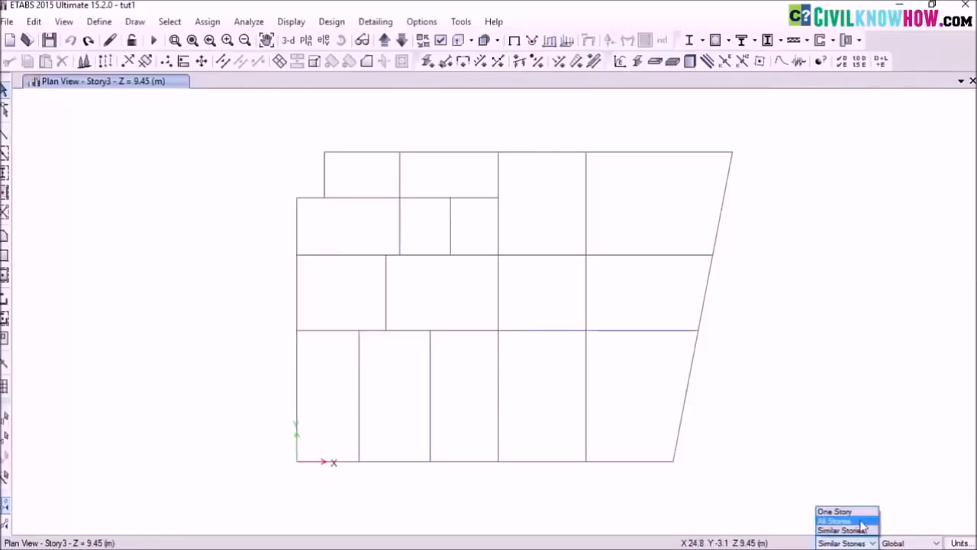
left_click(861, 521)
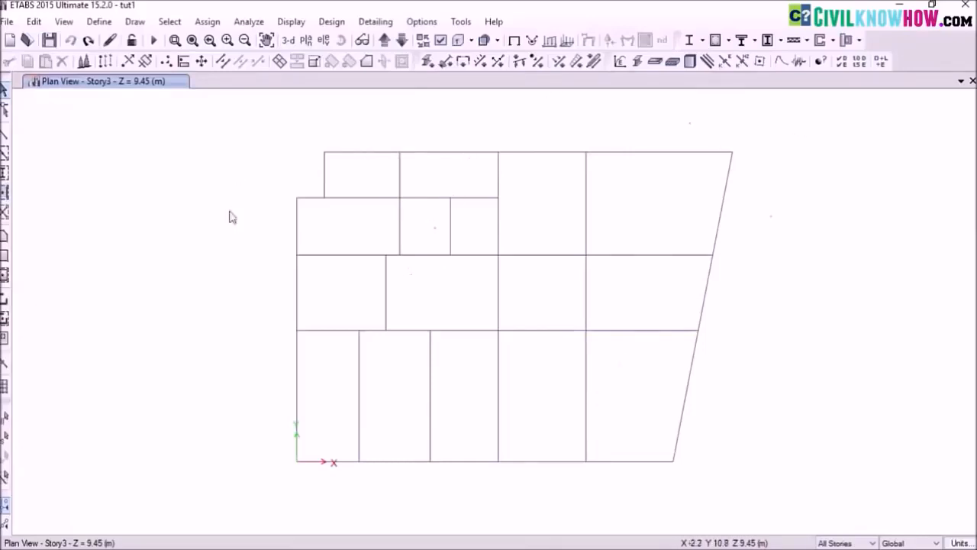
- Start quick column drawing with C240x400 as the column property and dismiss the object properties
left_click(5, 178)
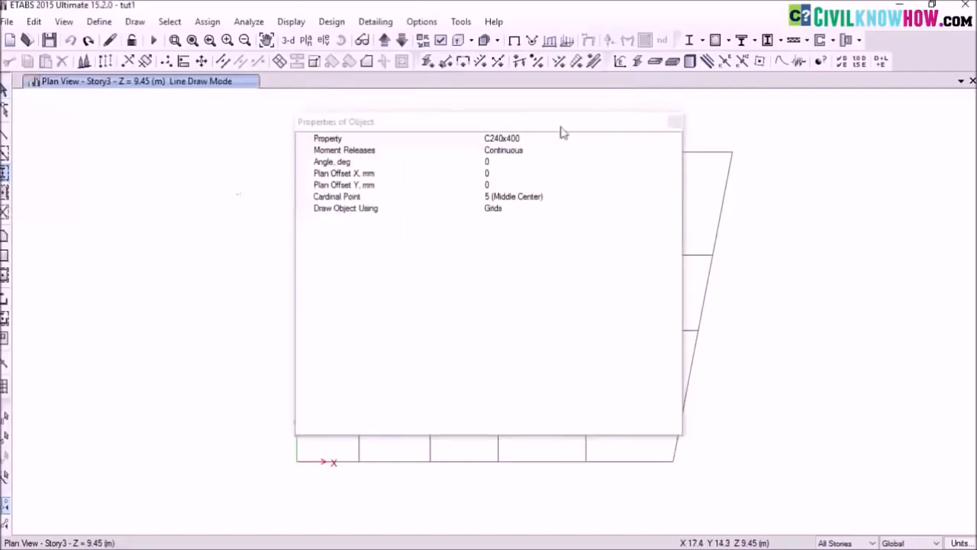
left_click(649, 139)
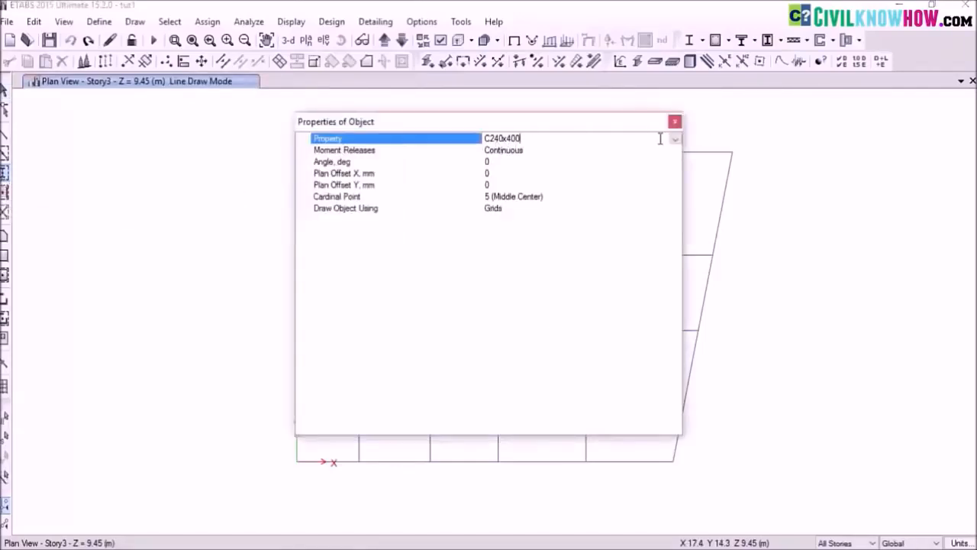
left_click(676, 139)
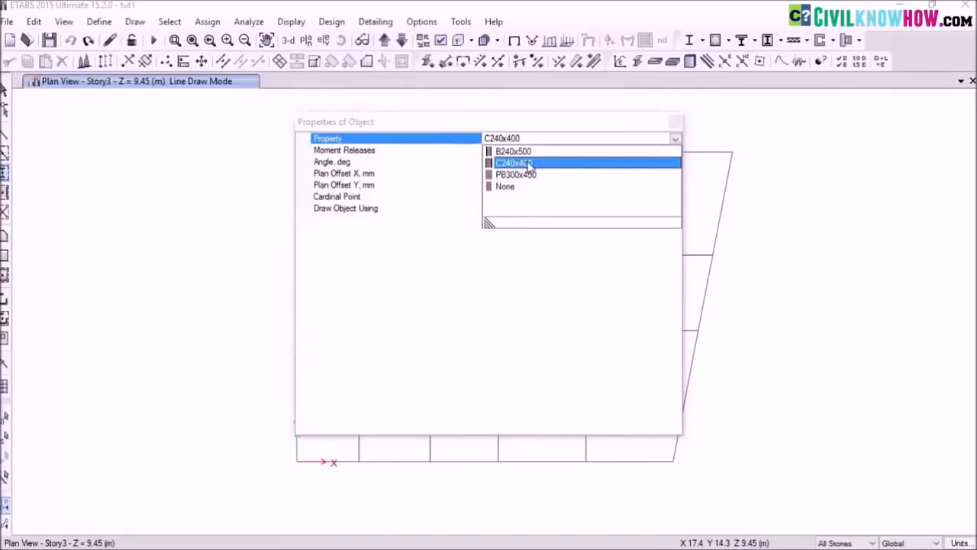
left_click(527, 165)
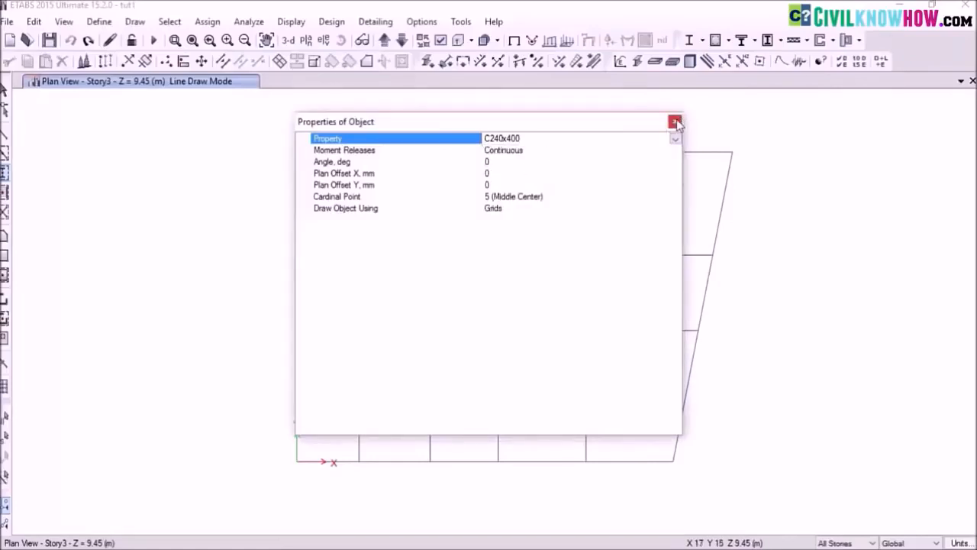
left_click(675, 122)
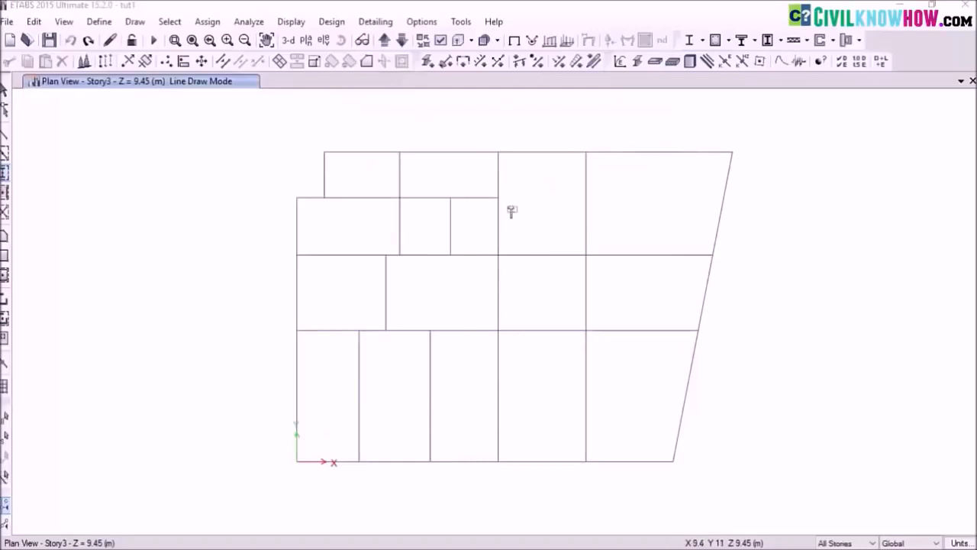
- Place C240x400 columns at the outer corners and main beam intersections of the Story3 plan, including one midway along the rear edge
left_click(324, 153)
left_click(400, 152)
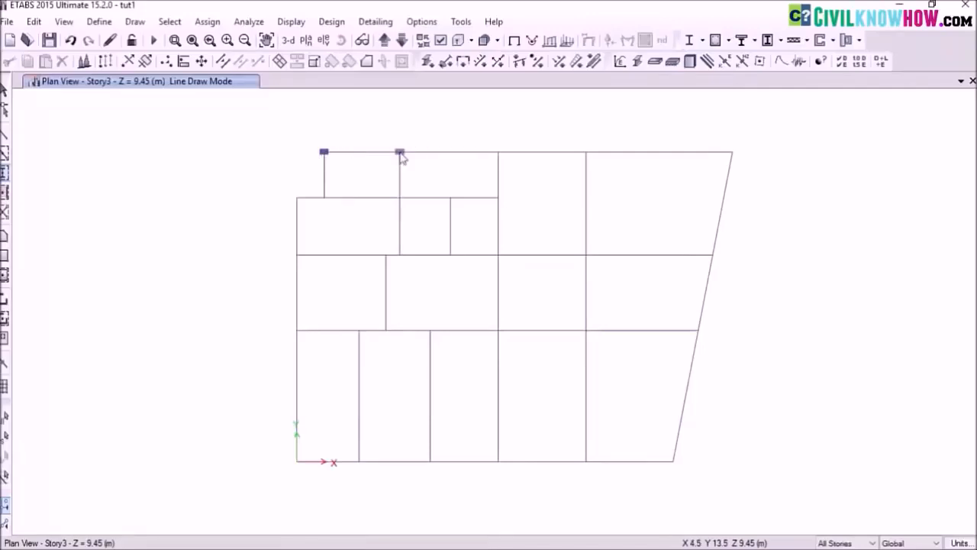
left_click(467, 153)
left_click(586, 152)
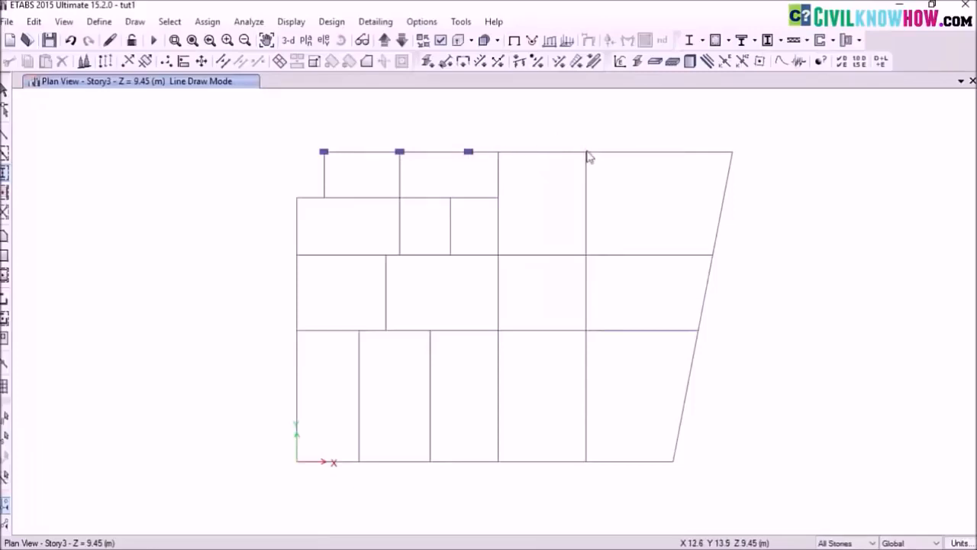
left_click(732, 152)
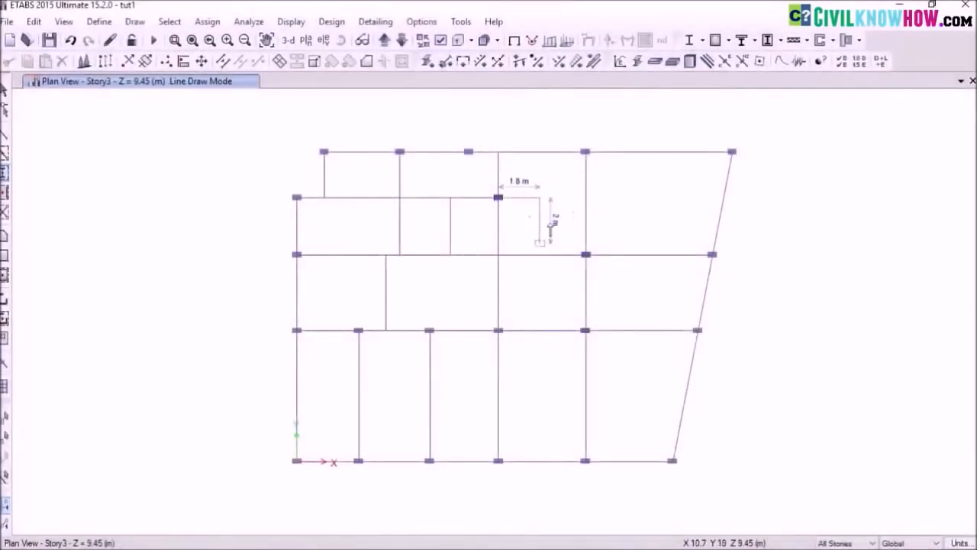
key("Escape")
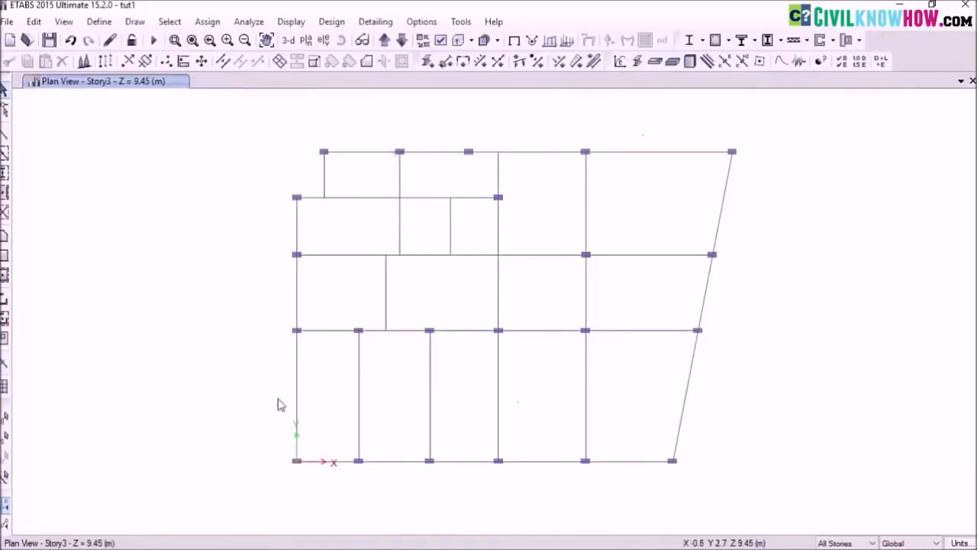
- Examine the drawn columns in the 3-D view from another angle and return to the Story3 plan
left_click(284, 42)
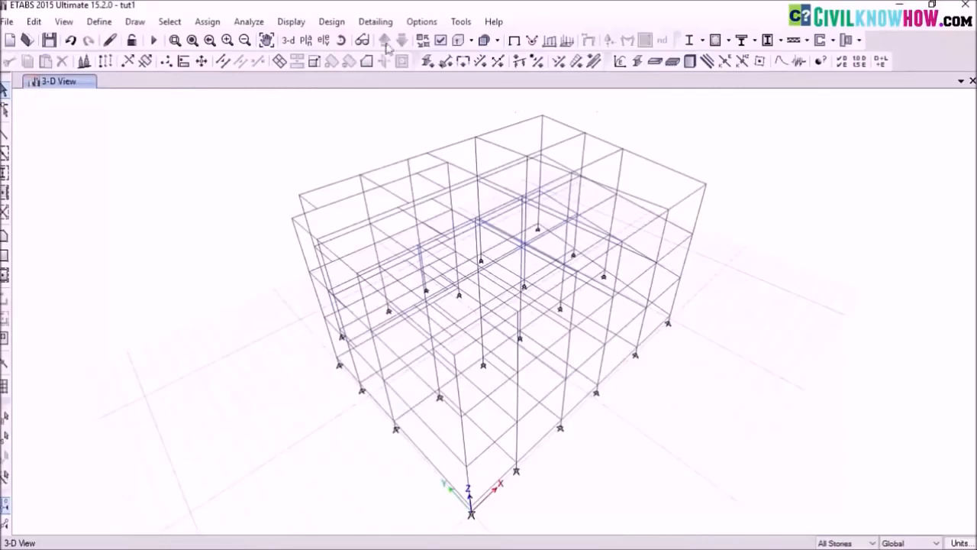
left_click(340, 39)
left_click_drag(375, 443, 375, 190)
left_click(306, 39)
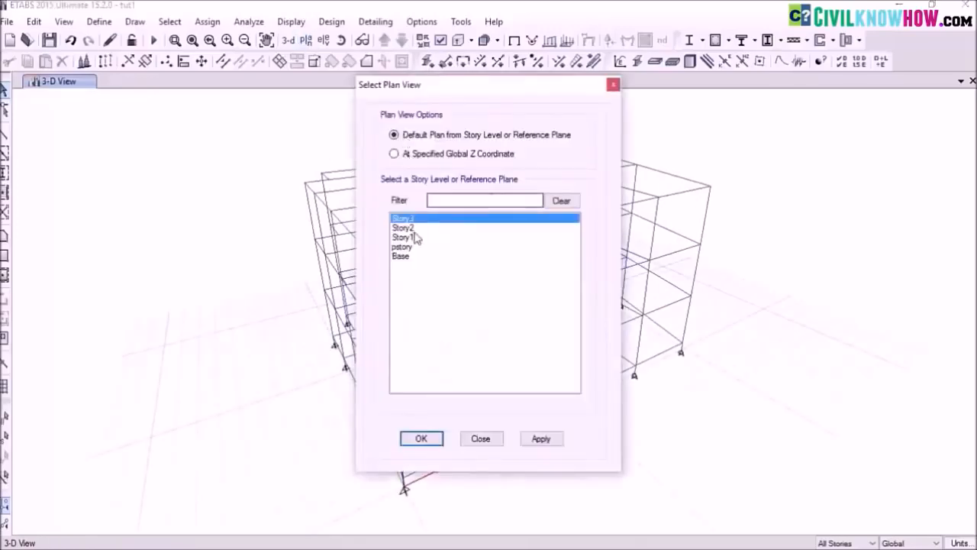
left_click(428, 442)
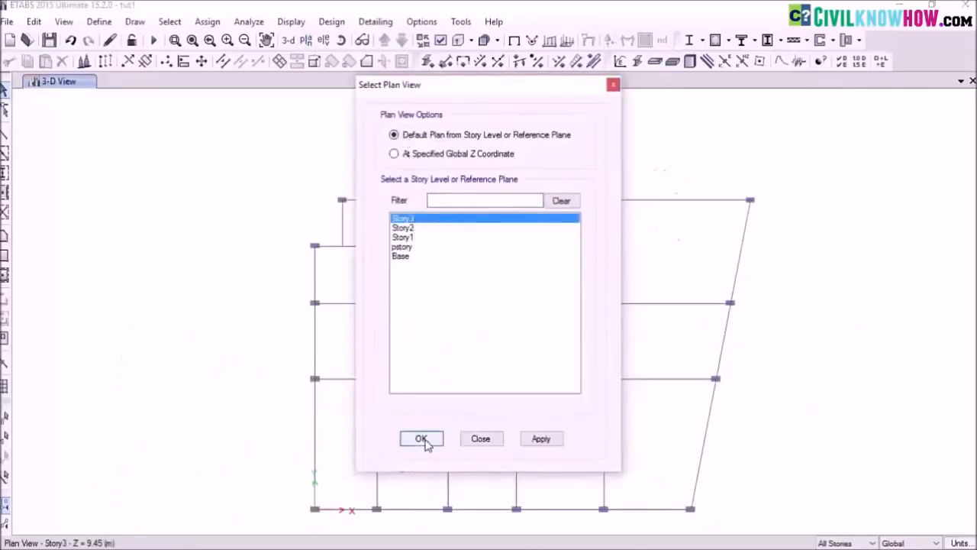
middle_click_drag(536, 326, 497, 285)
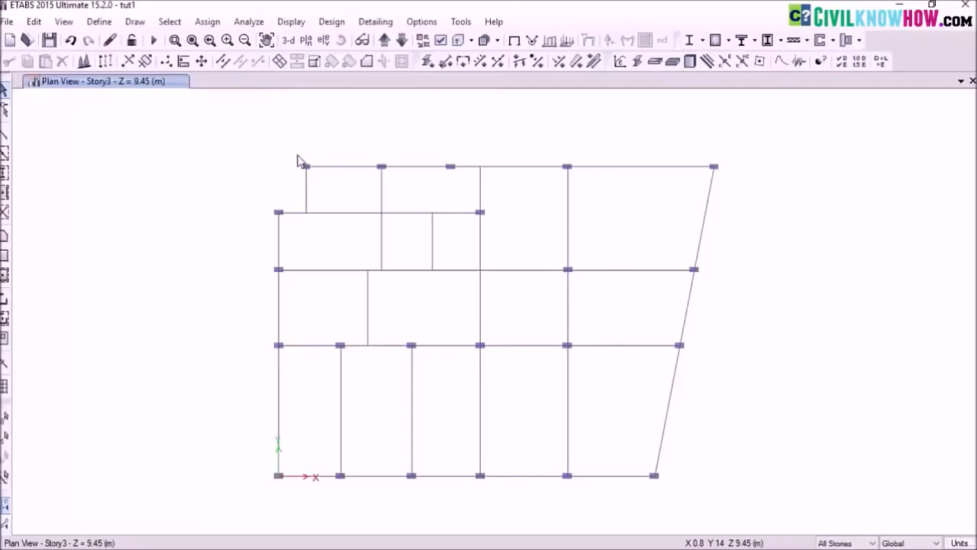
- Set the local axis angle to 90 deg for the eight columns needing rotation on the plan's X = 0 side and interior, and clear the displayed assignments
left_click_drag(267, 201, 305, 281)
left_click_drag(268, 333, 315, 372)
left_click_drag(265, 467, 311, 497)
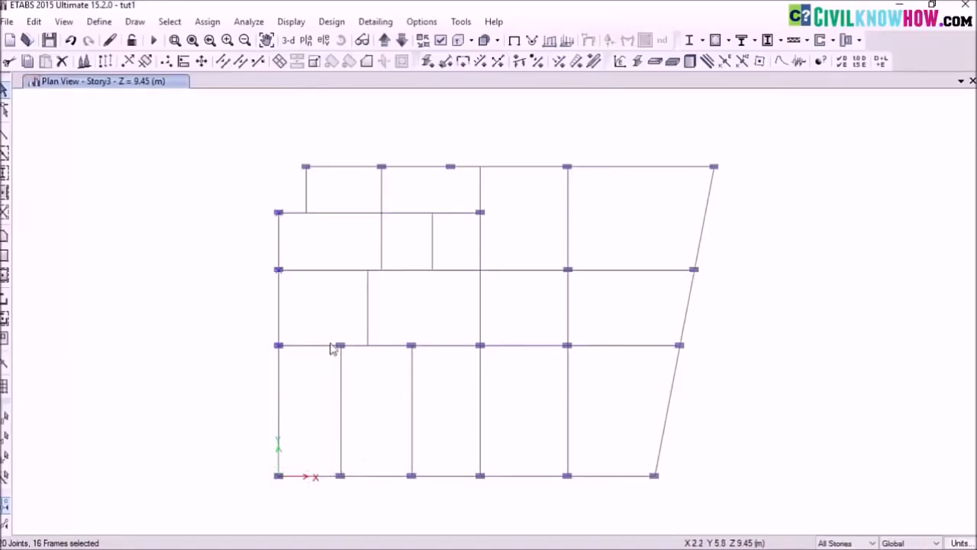
left_click_drag(327, 330, 368, 376)
left_click_drag(328, 458, 363, 501)
left_click_drag(467, 200, 510, 243)
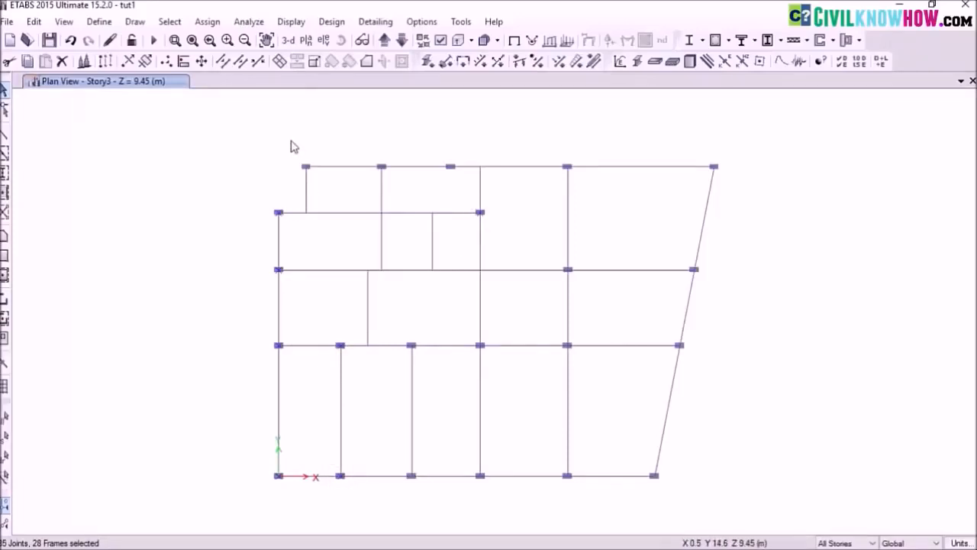
left_click_drag(291, 140, 340, 190)
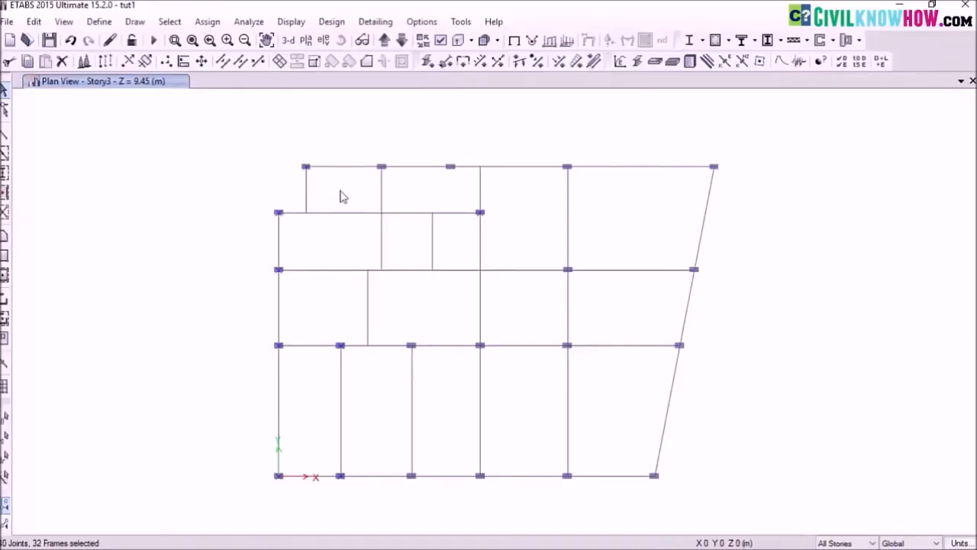
scroll(436, 291, "up", 4)
scroll(436, 291, "down", 4)
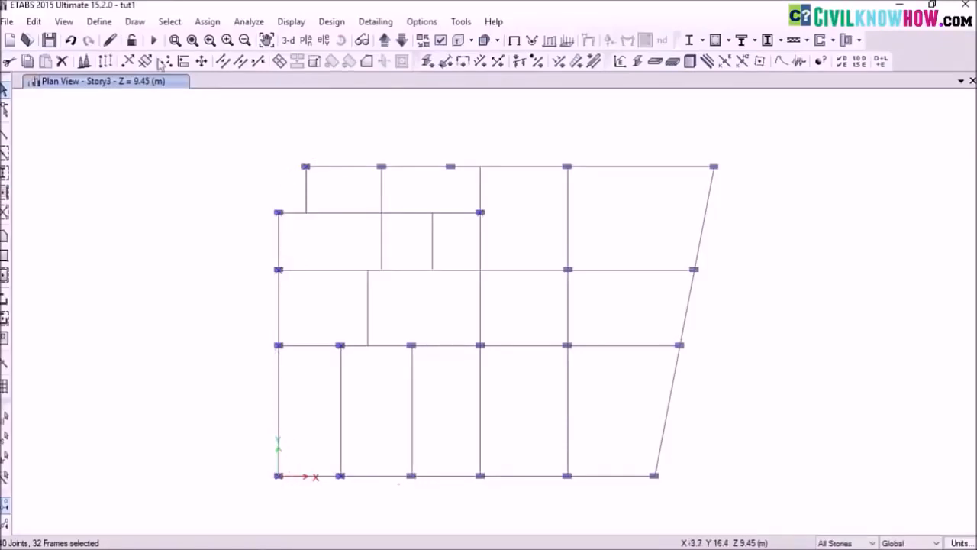
left_click(210, 24)
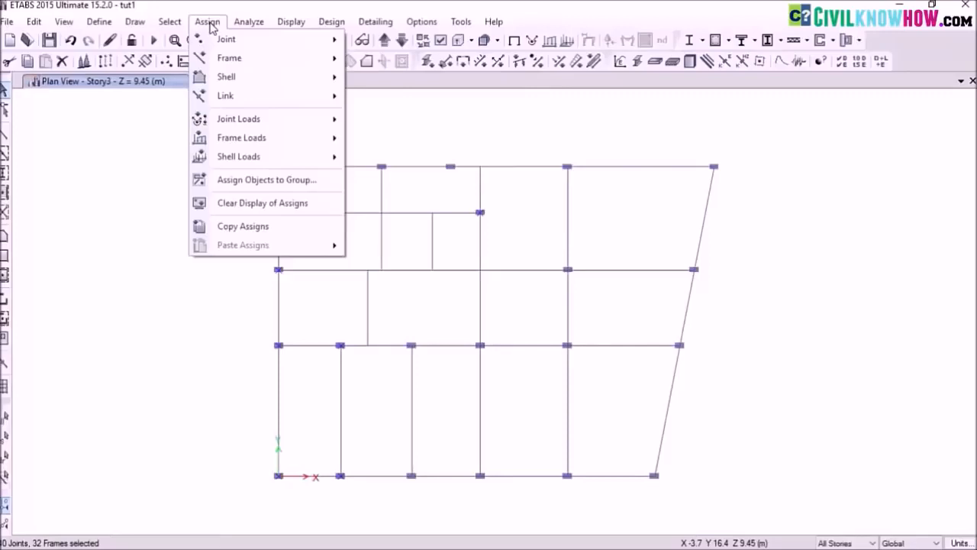
mouse_move(258, 46)
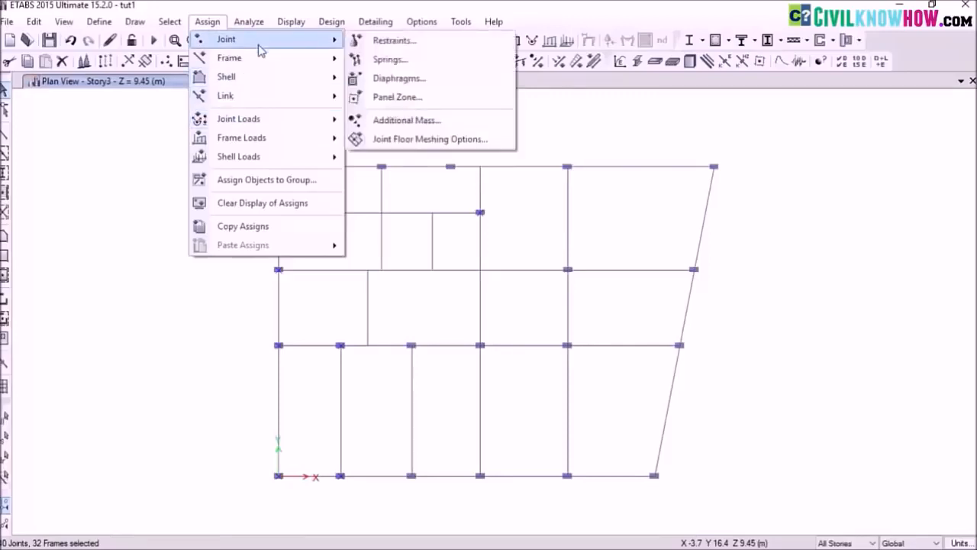
mouse_move(307, 61)
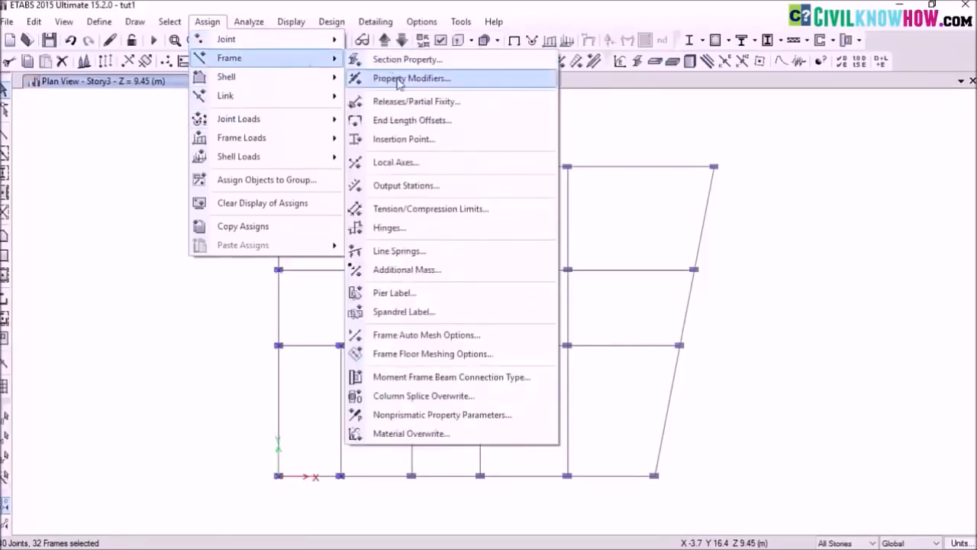
left_click(412, 169)
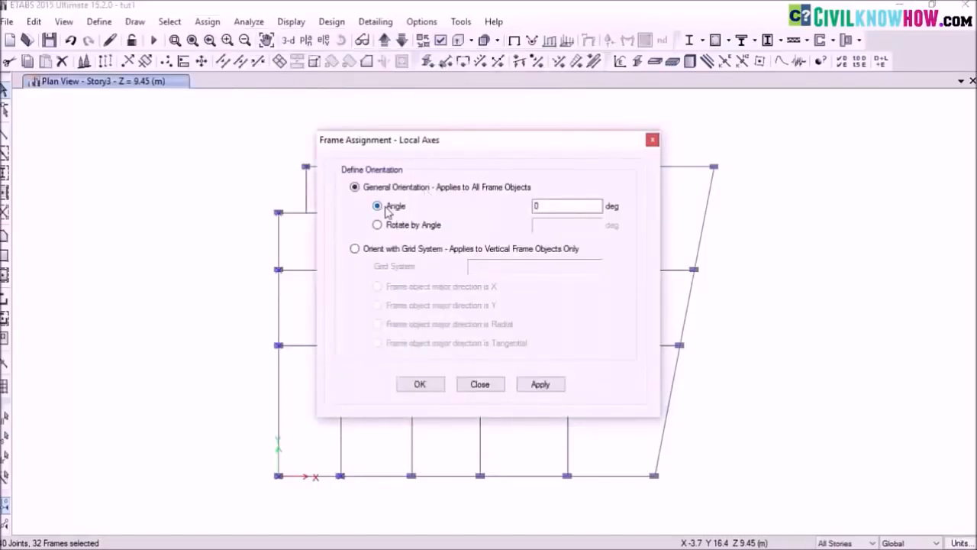
double_click(559, 205)
left_click(539, 384)
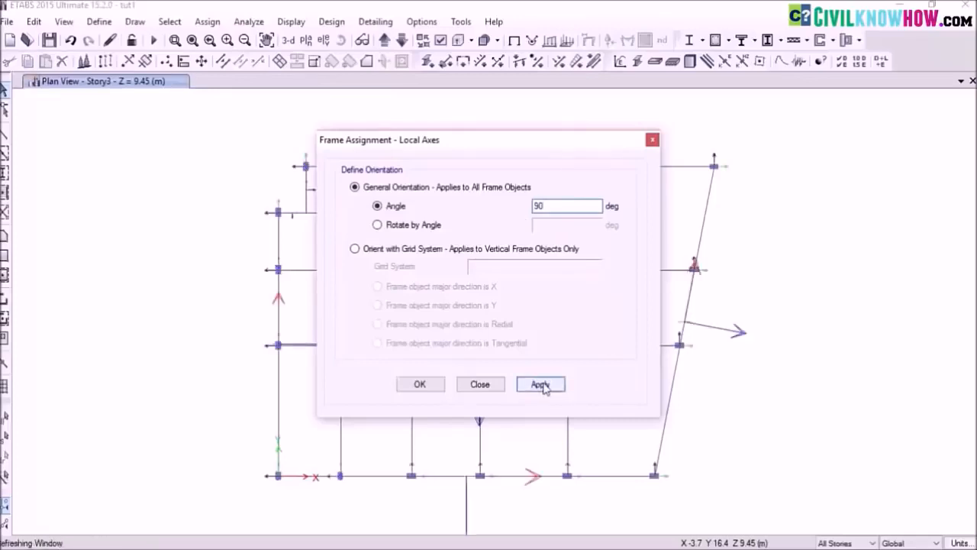
left_click(420, 384)
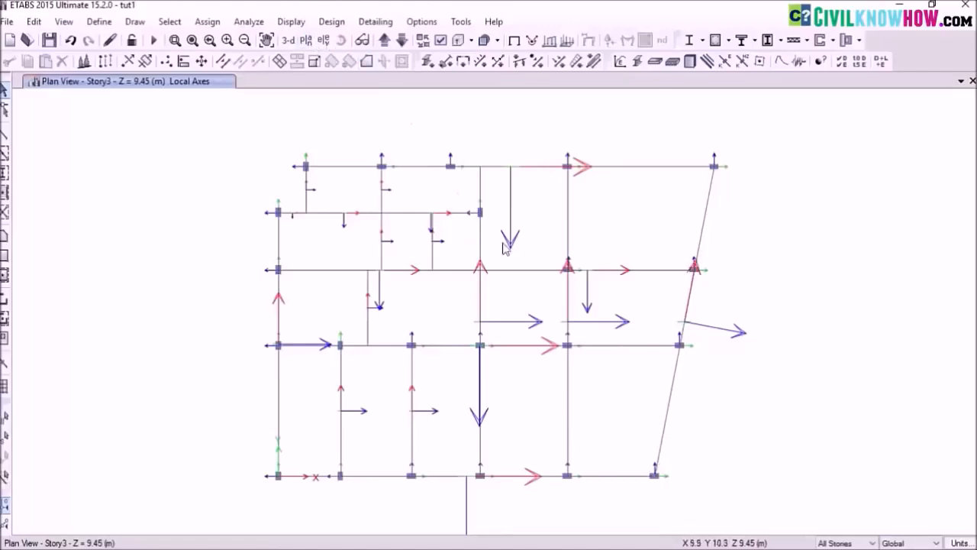
left_click(207, 21)
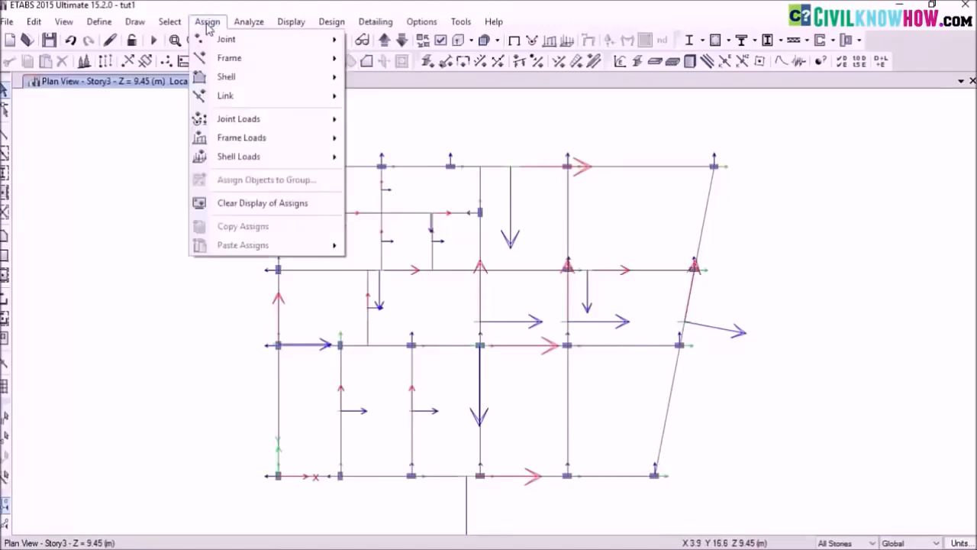
left_click(249, 205)
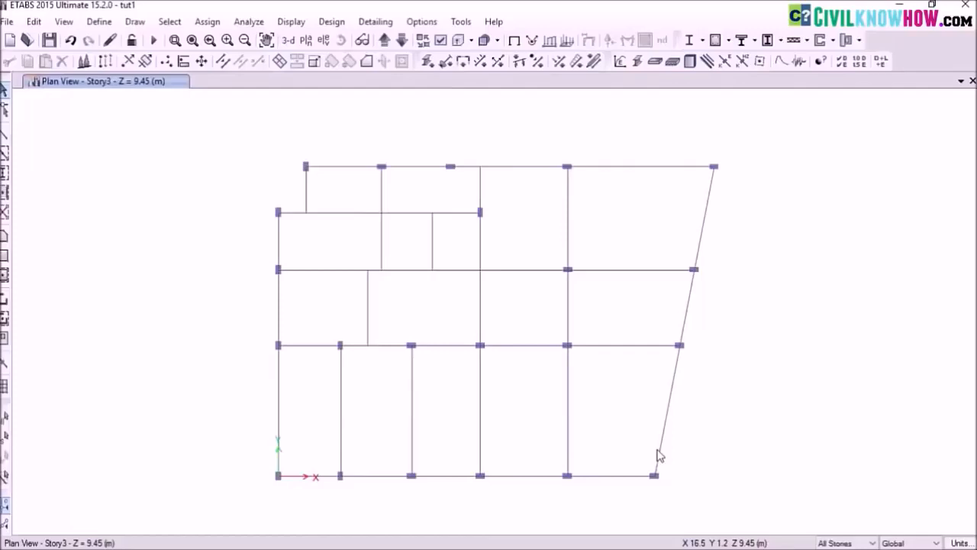
- Measure the angle of the slanted edge beam with a trial frame line started at its front corner
left_click(5, 134)
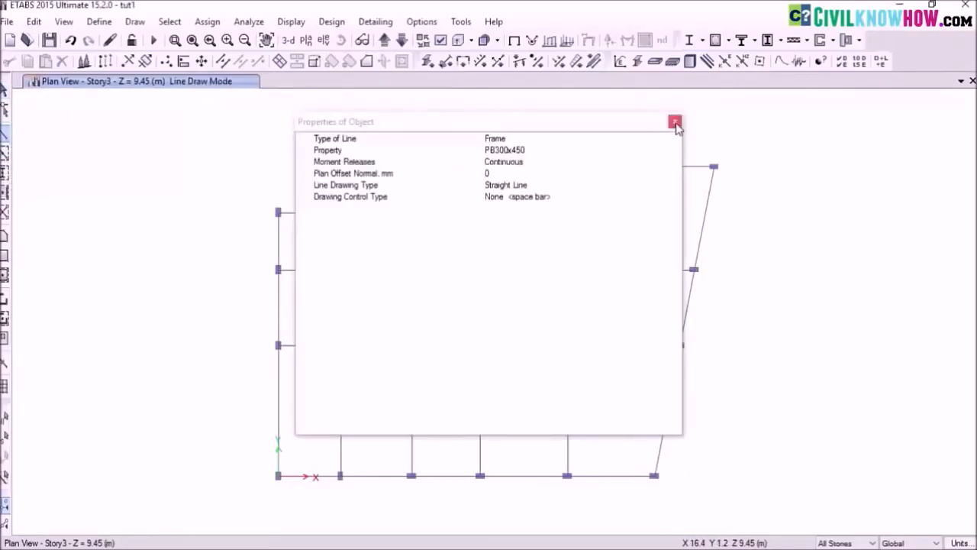
left_click(675, 123)
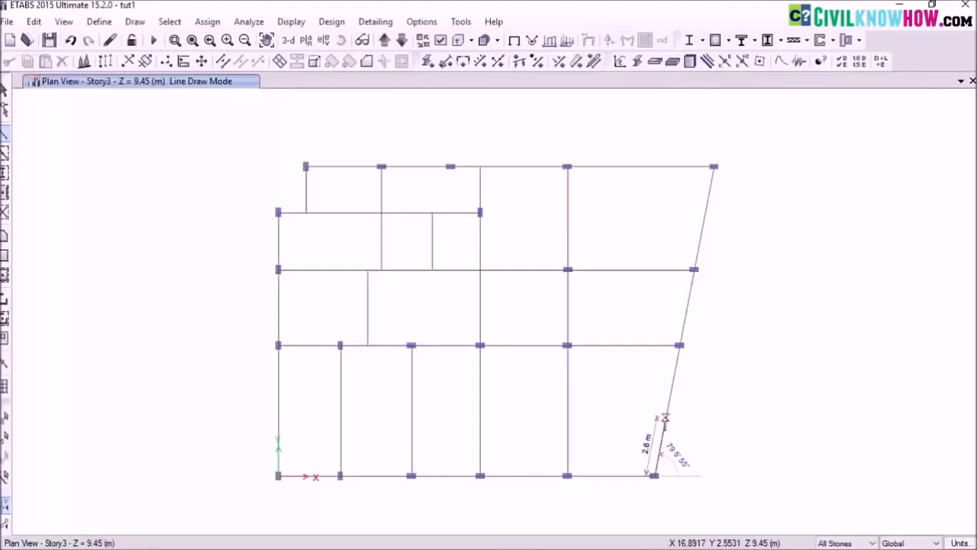
key("Escape")
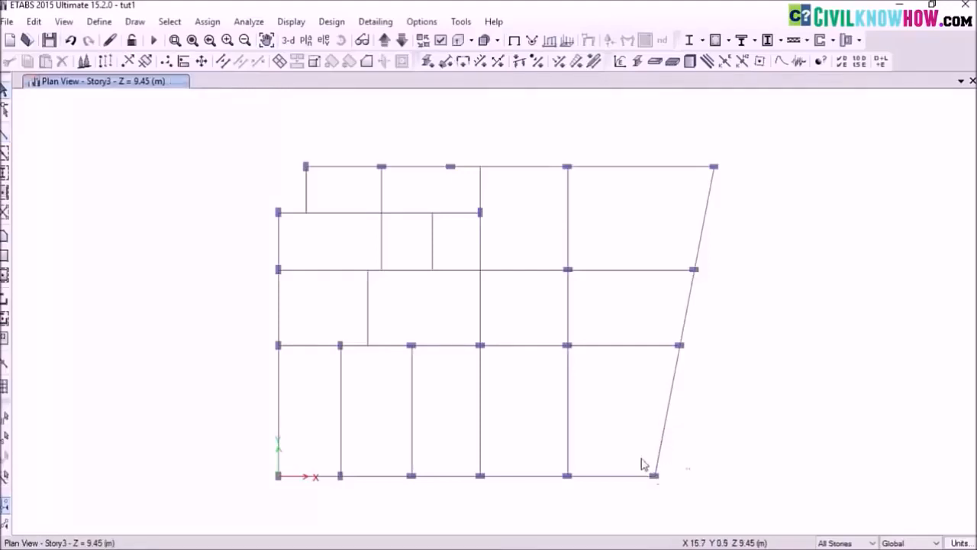
- Set the local axis angle to 79.1 deg for the four columns along the slanted edge
left_click_drag(673, 492, 674, 493)
left_click_drag(665, 330, 710, 367)
left_click_drag(684, 255, 711, 286)
left_click_drag(707, 152, 744, 195)
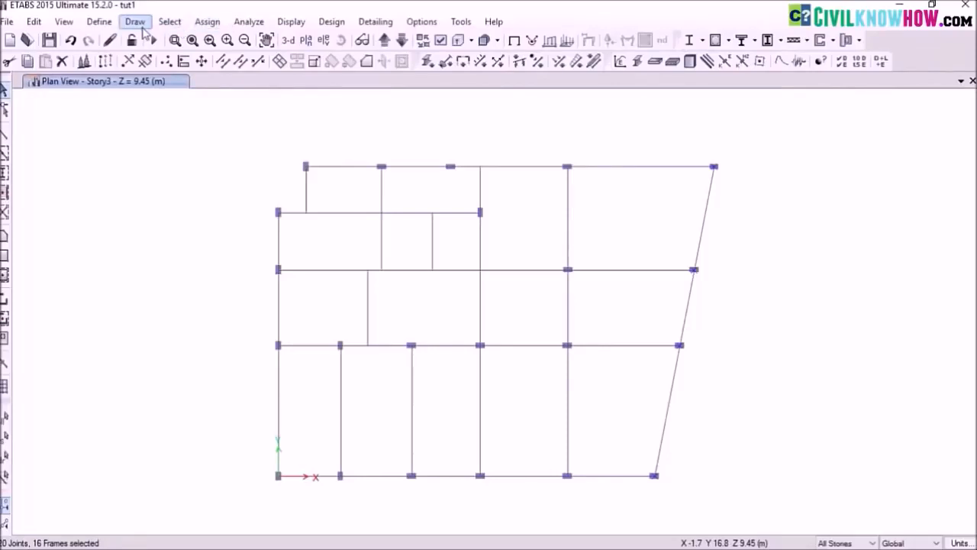
left_click(197, 24)
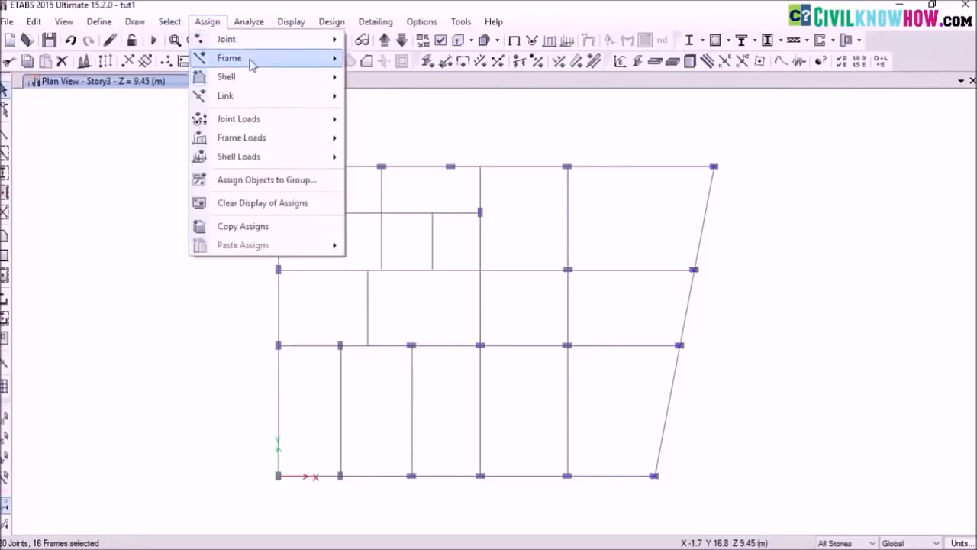
mouse_move(319, 66)
left_click(397, 161)
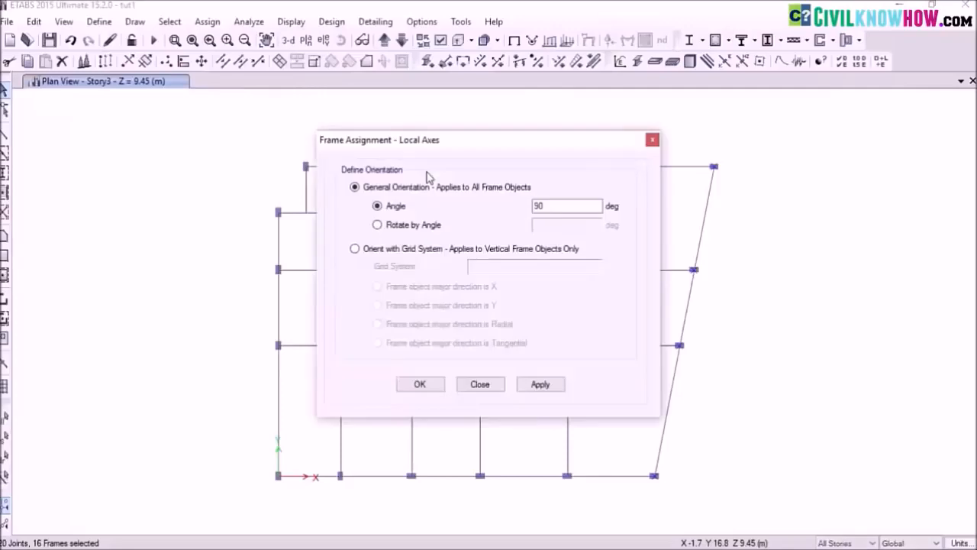
double_click(545, 204)
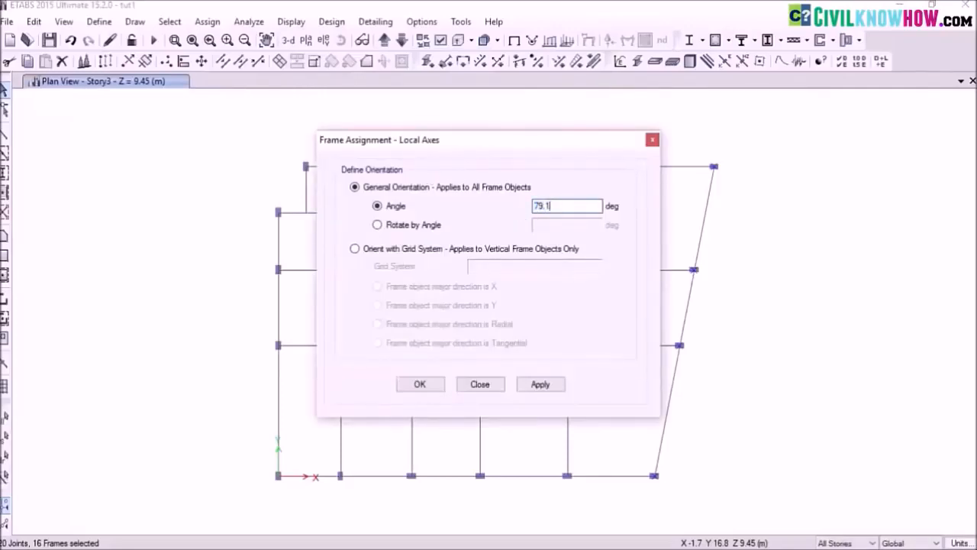
left_click(545, 391)
left_click(419, 385)
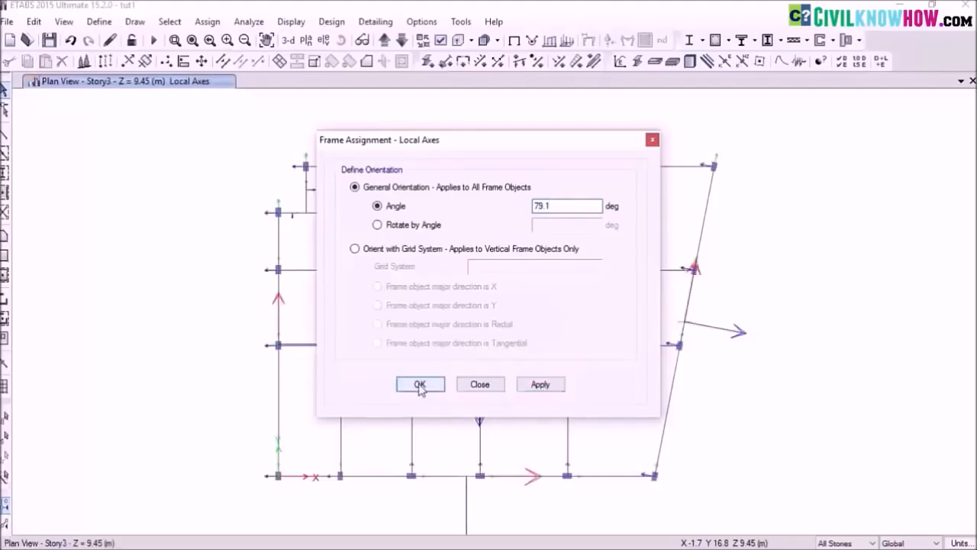
- Examine the orientation and local axes of the slanted-edge columns in close-up and in the 3-D view
scroll(708, 229, "up", 4)
scroll(688, 283, "down", 4)
middle_click_drag(662, 315, 454, 327)
scroll(454, 336, "up", 3)
scroll(451, 382, "down", 3)
scroll(448, 385, "up", 4)
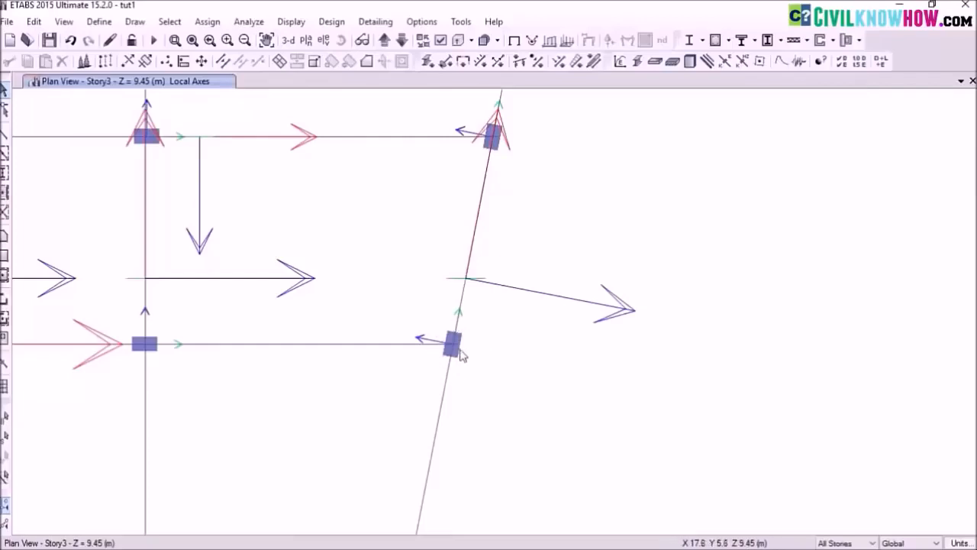
scroll(379, 300, "down", 5)
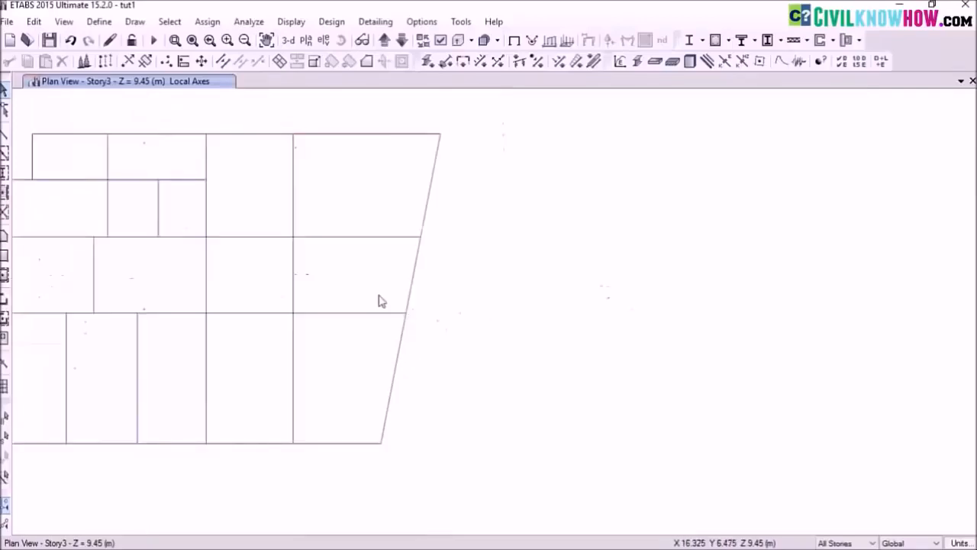
middle_click_drag(374, 319, 526, 297)
scroll(463, 285, "up", 5)
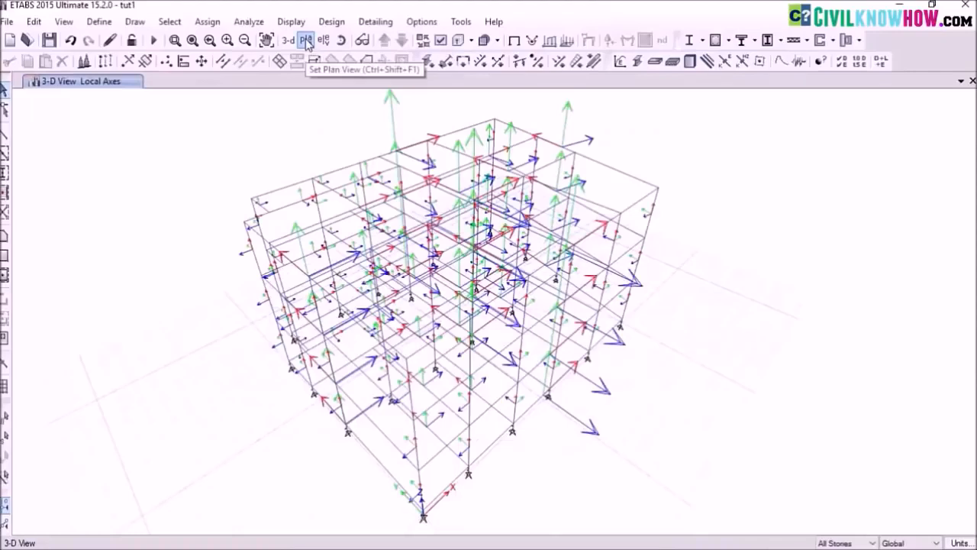
- Show the pstory plan and clear the displayed local axes
left_click(306, 43)
left_click(408, 247)
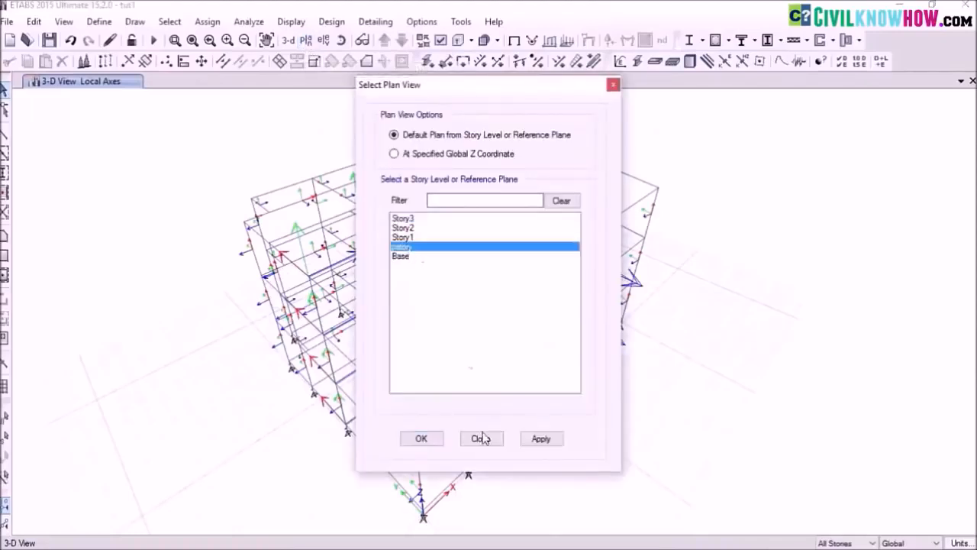
left_click(541, 439)
left_click(429, 441)
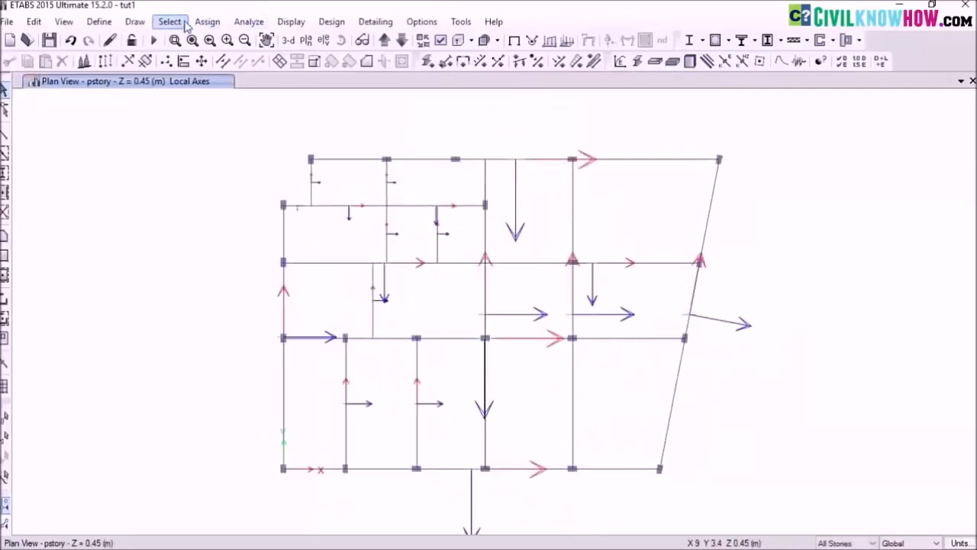
left_click(207, 21)
left_click(237, 203)
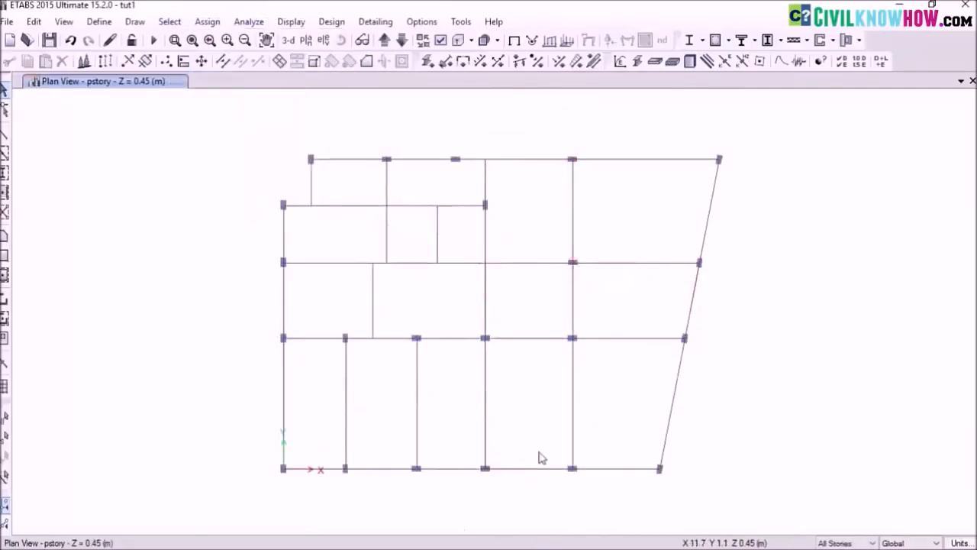
- Select the X-direction beams across the plan to check whether each one runs as a single frame past the columns
left_click(461, 475)
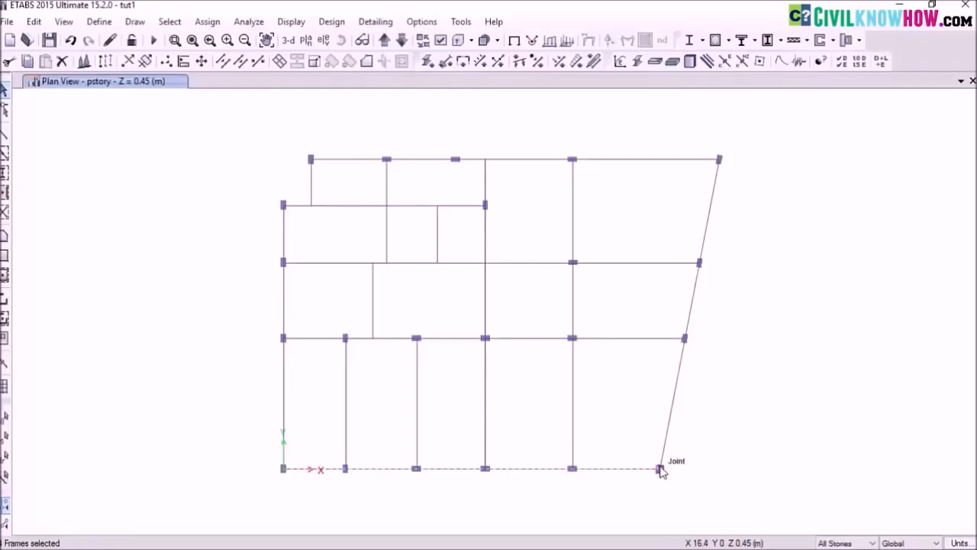
left_click_drag(520, 326, 522, 305)
left_click_drag(533, 273, 520, 240)
left_click_drag(530, 180, 516, 131)
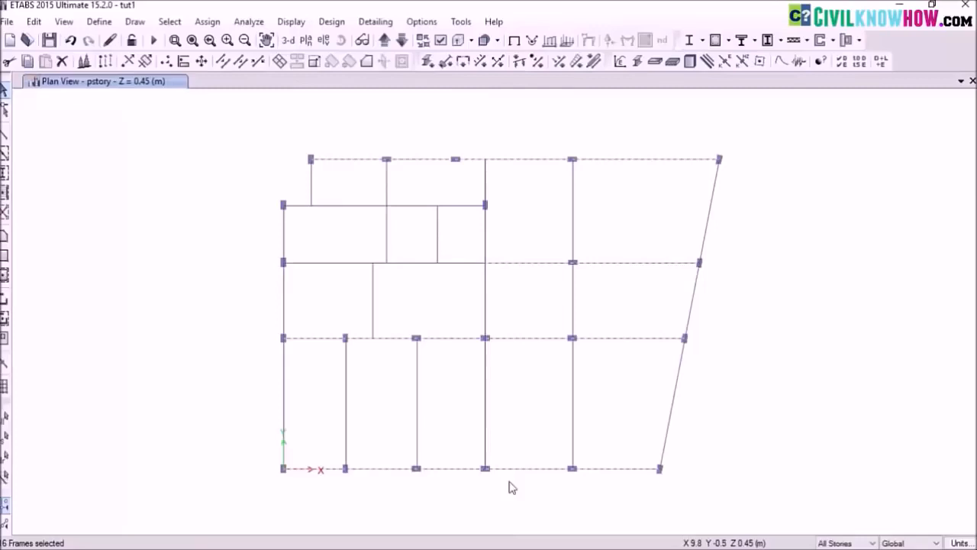
- Select the whole plan on all stories, leaving out the beam-intersection joints that have no column
left_click_drag(212, 124, 812, 504)
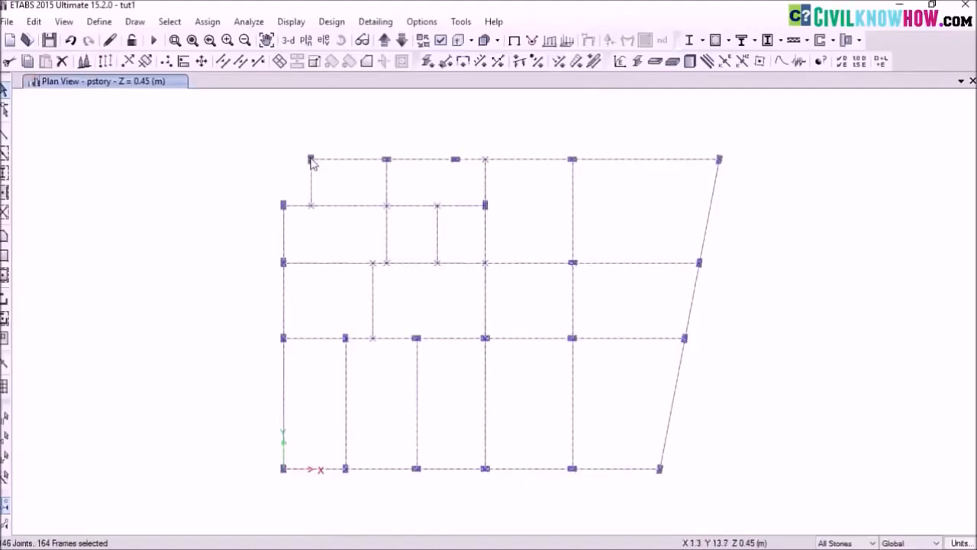
left_click(484, 160)
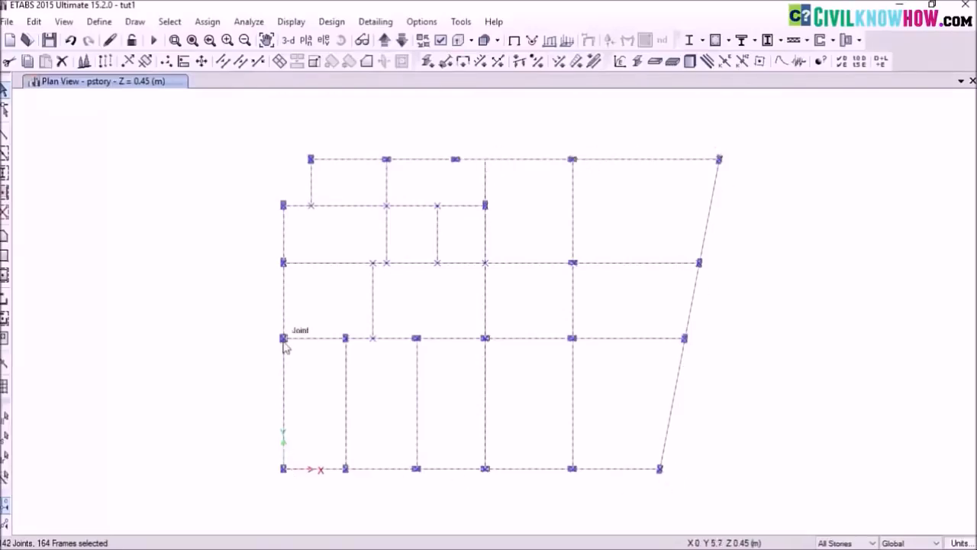
left_click_drag(353, 327, 391, 352)
left_click(372, 263)
left_click(386, 263)
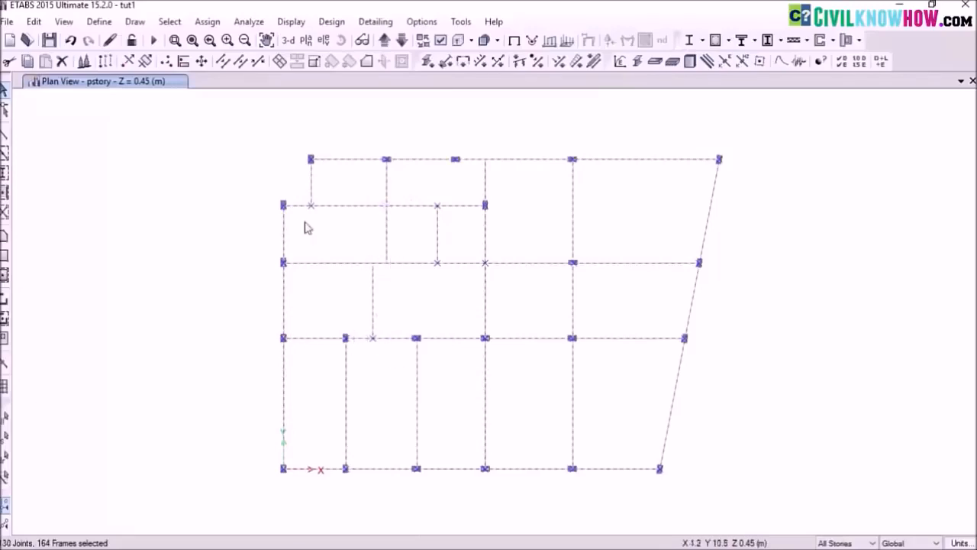
left_click(310, 205)
left_click(437, 264)
left_click(486, 264)
left_click(437, 264)
left_click(373, 339)
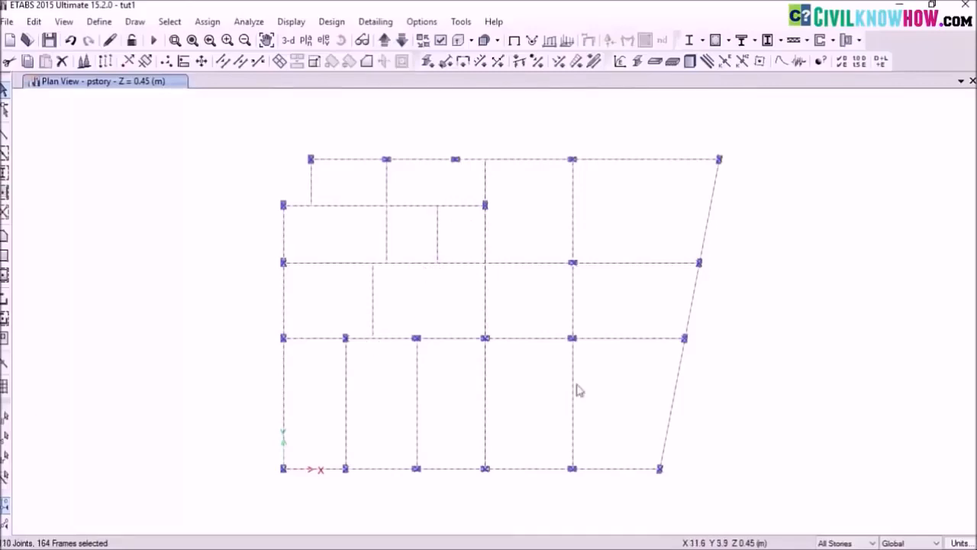
- Divide the selected frames by breaking them at intersections with selected frames and joints
left_click(223, 63)
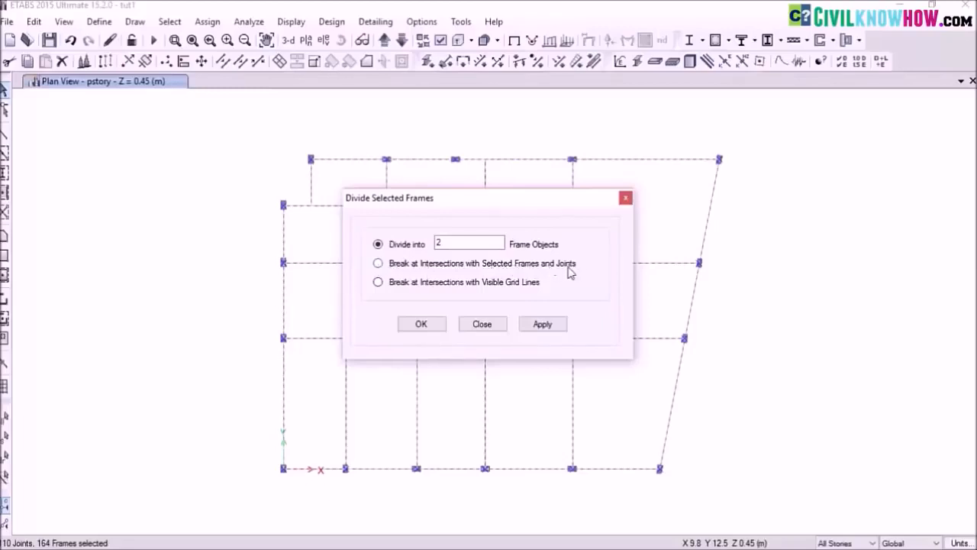
left_click(378, 264)
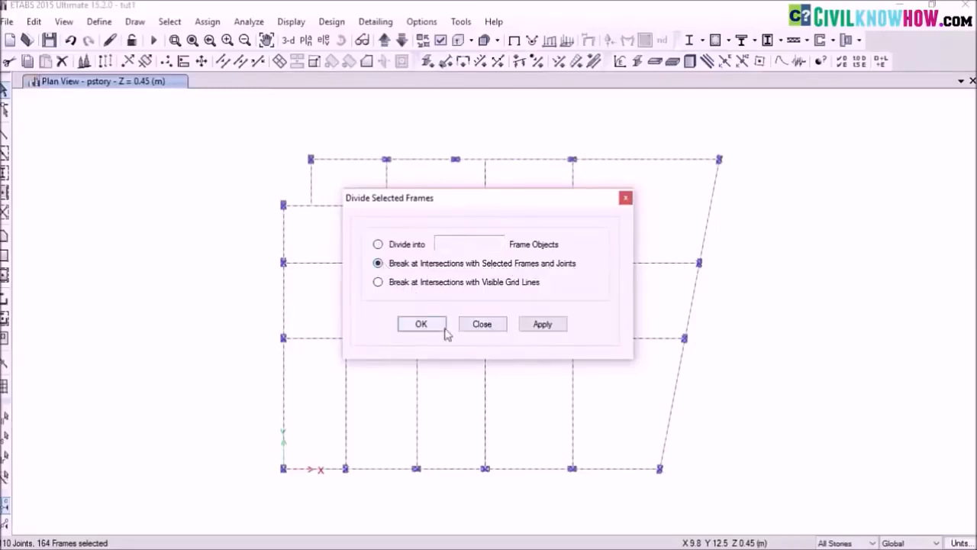
left_click(543, 325)
left_click(544, 327)
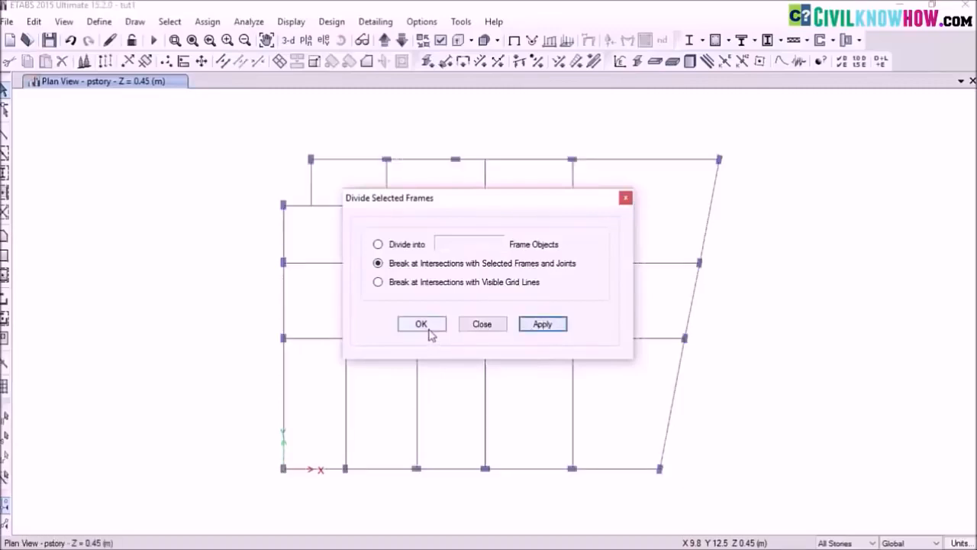
left_click(426, 328)
- Check the divided beams by selecting individual segments between columns and around the column-free interior junction, and clear the selection
scroll(473, 340, "up", 6)
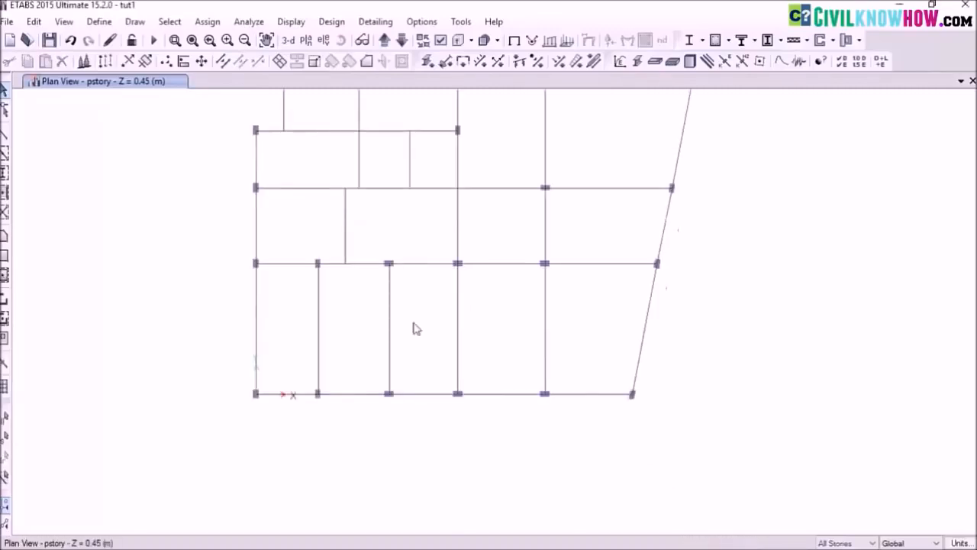
scroll(437, 377, "down", 5)
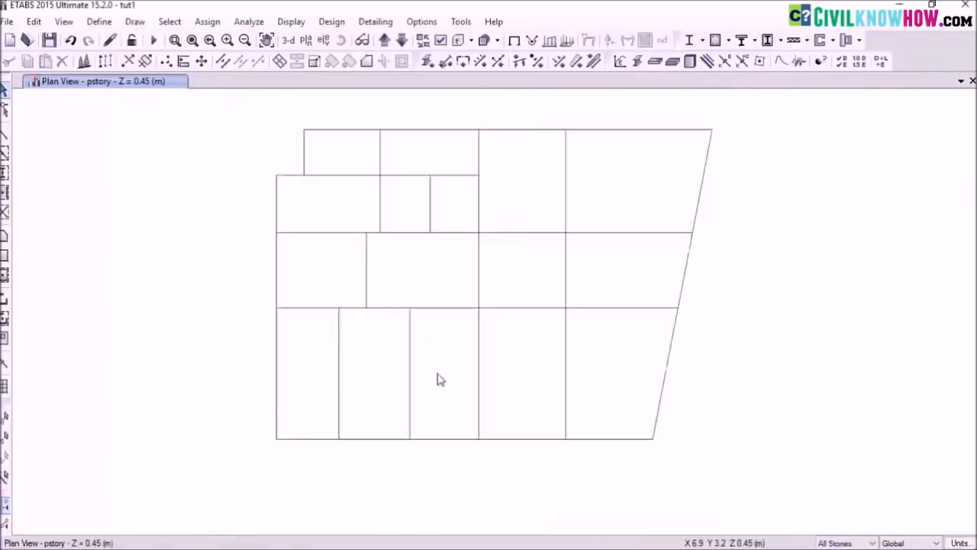
left_click(375, 441)
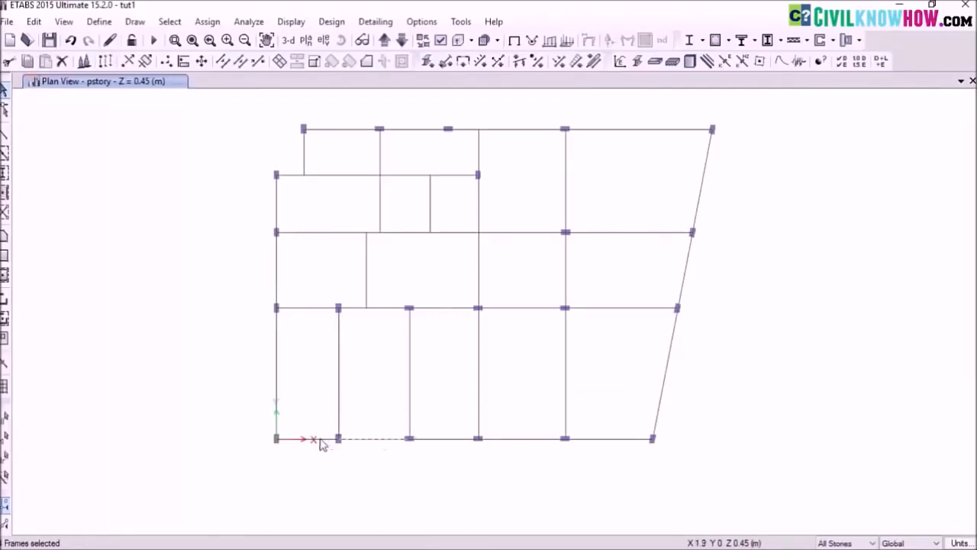
left_click(527, 442)
left_click(601, 441)
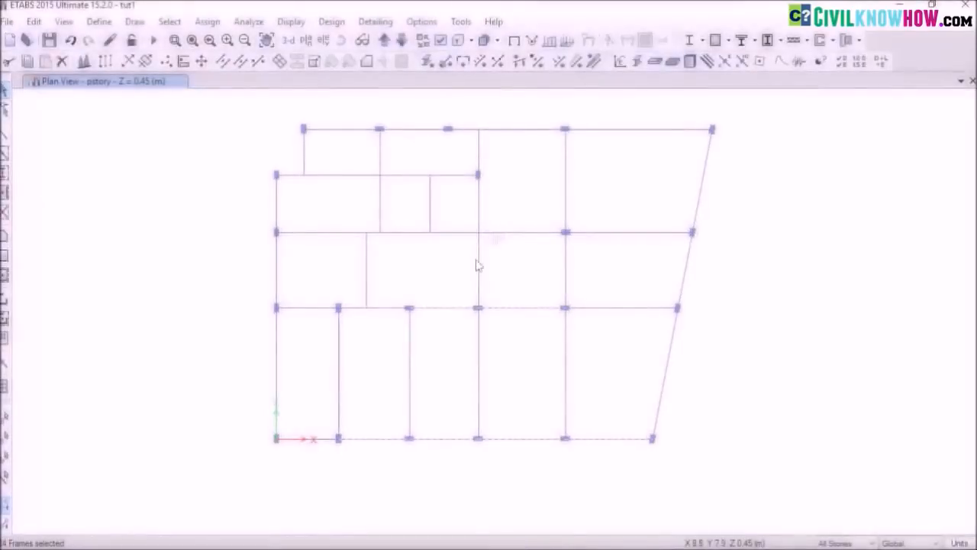
left_click_drag(465, 196, 506, 220)
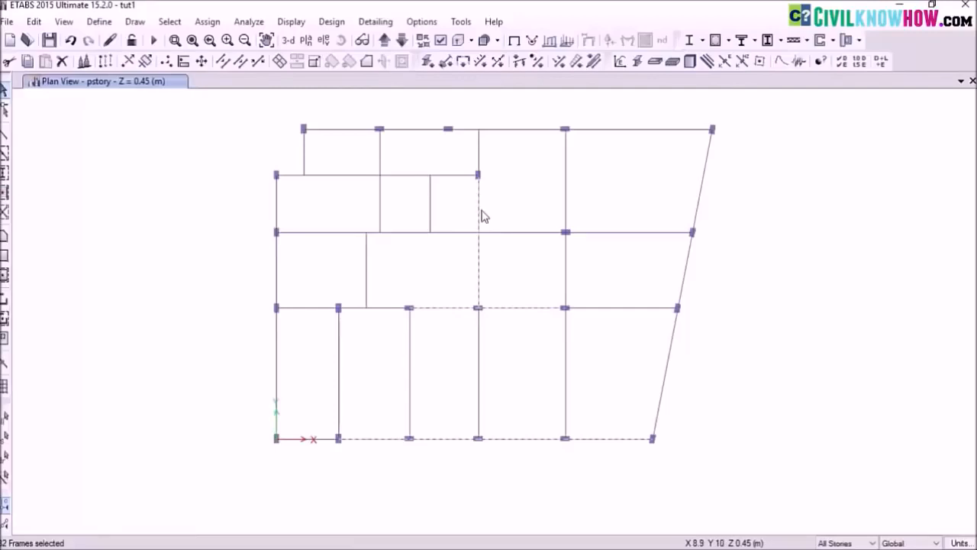
left_click(448, 309)
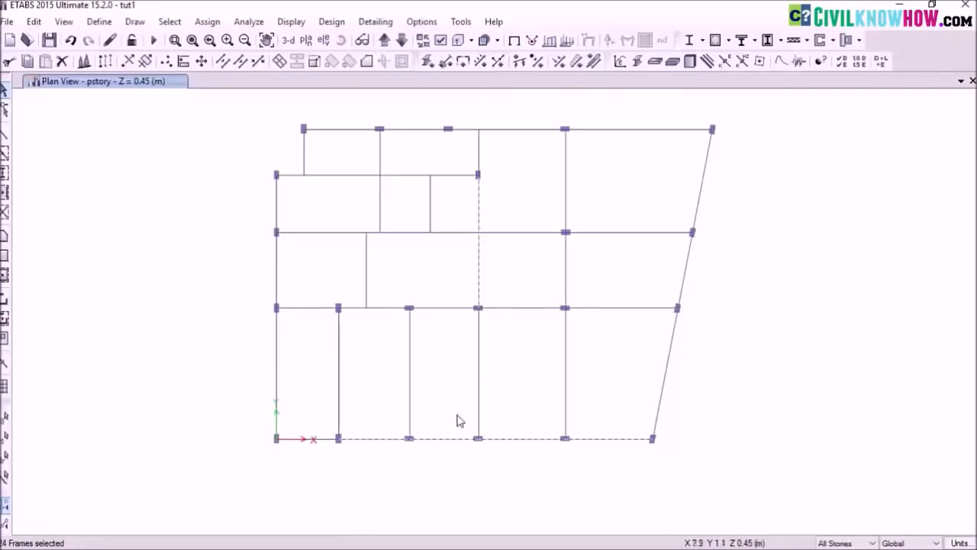
left_click(169, 21)
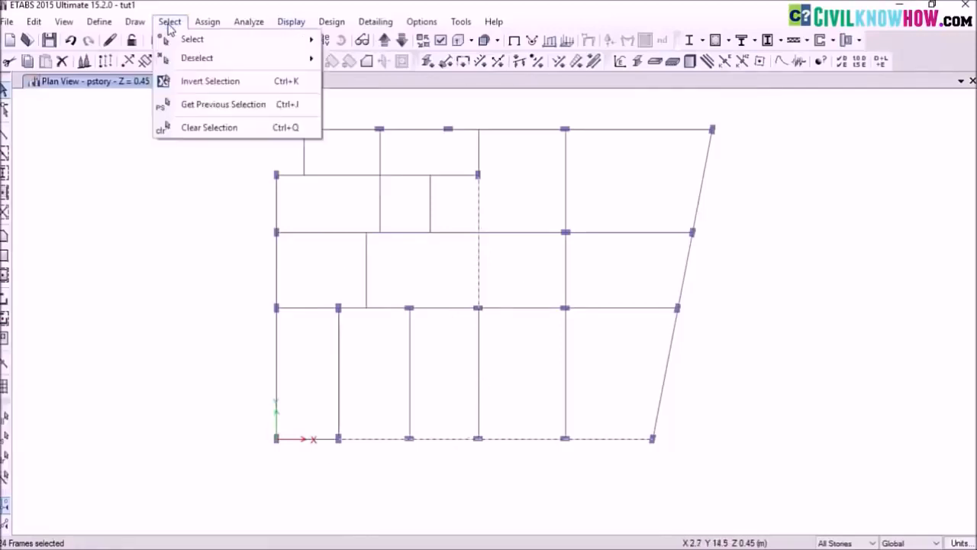
left_click(198, 128)
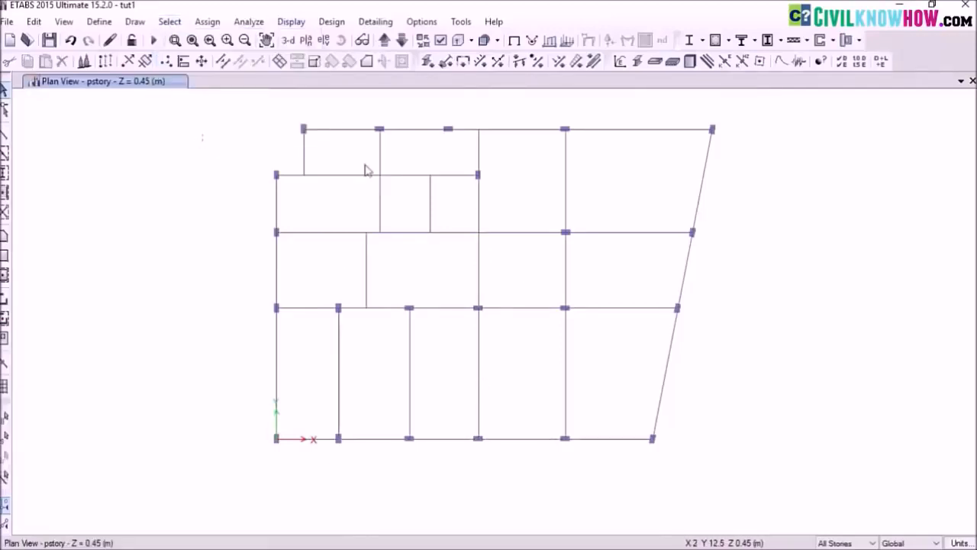
- Join the two Y-direction beam segments that meet at the column-free interior junction into one frame, and check the joined beam
left_click(479, 203)
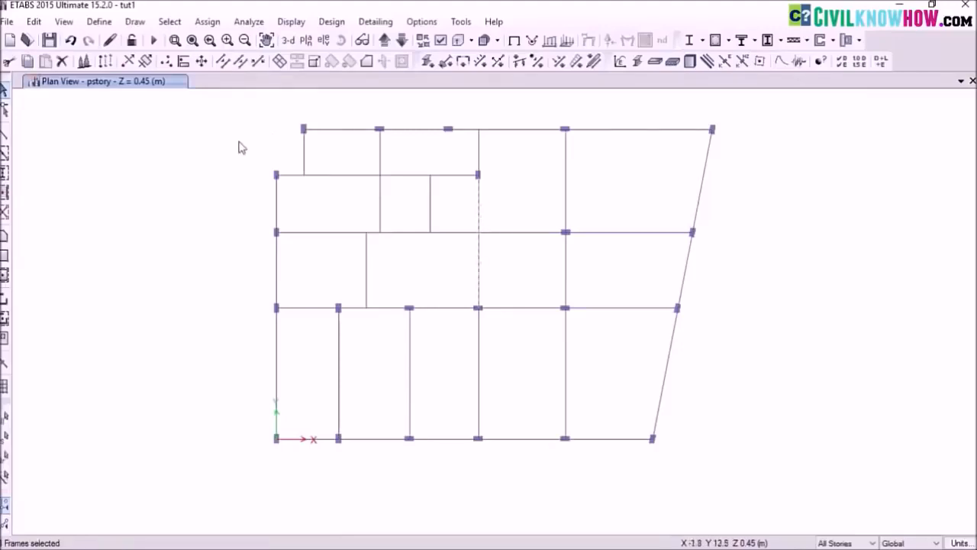
left_click(239, 63)
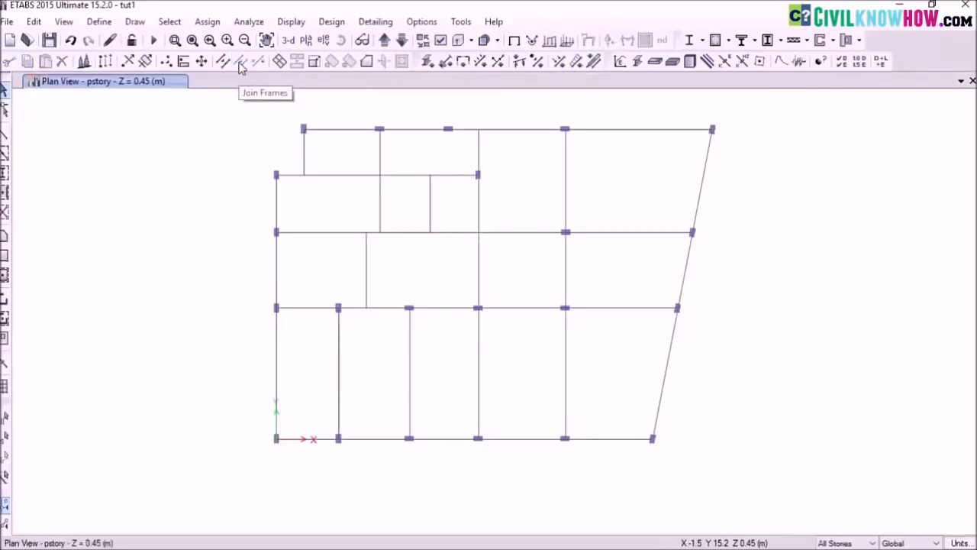
left_click(479, 200)
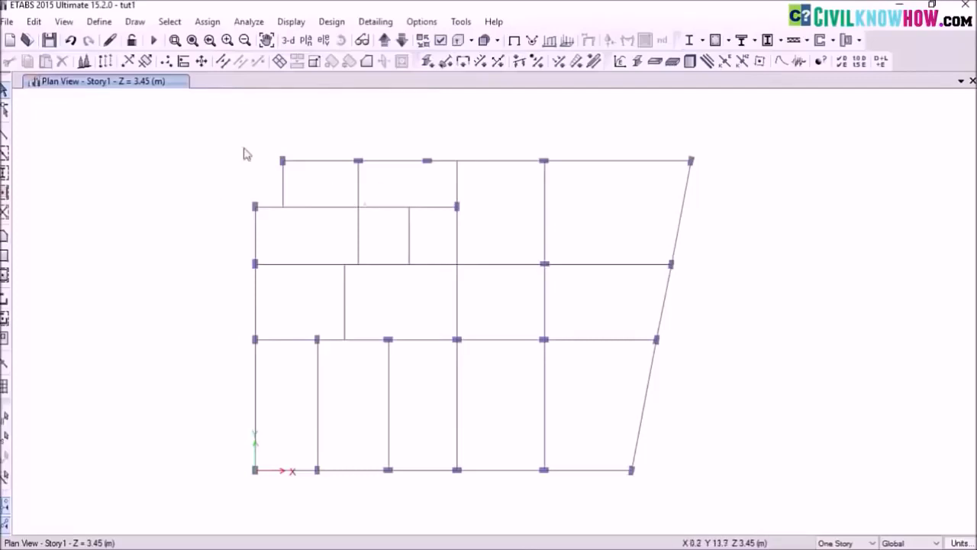
- In the story data, set pstory's master story option to No and make Story1 the master story
left_click(34, 22)
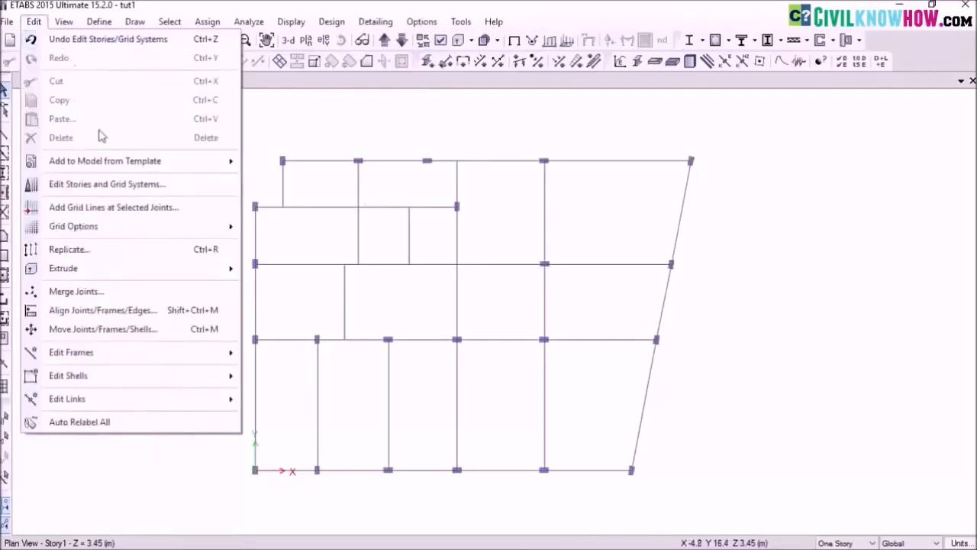
left_click(102, 187)
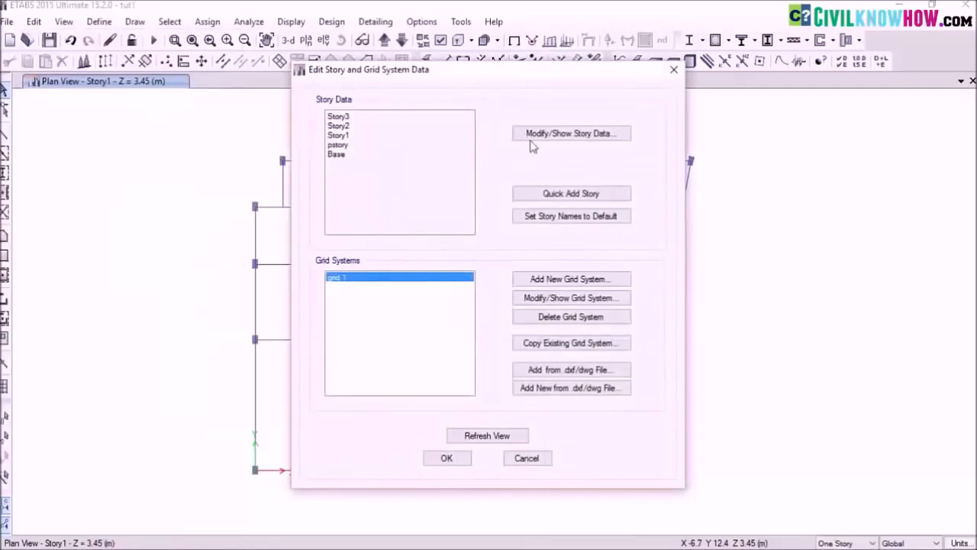
left_click(577, 136)
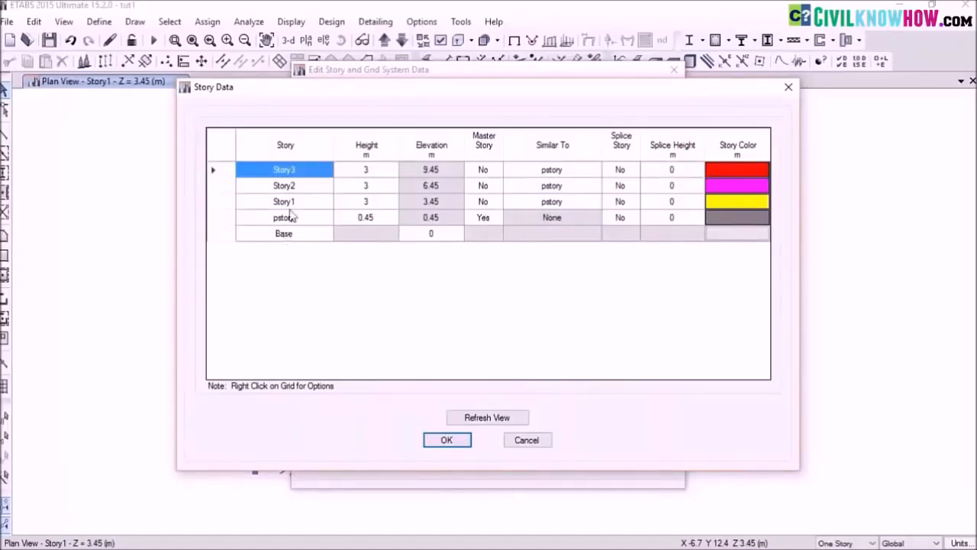
left_click(483, 218)
left_click(498, 219)
left_click(489, 241)
left_click(484, 203)
left_click(496, 201)
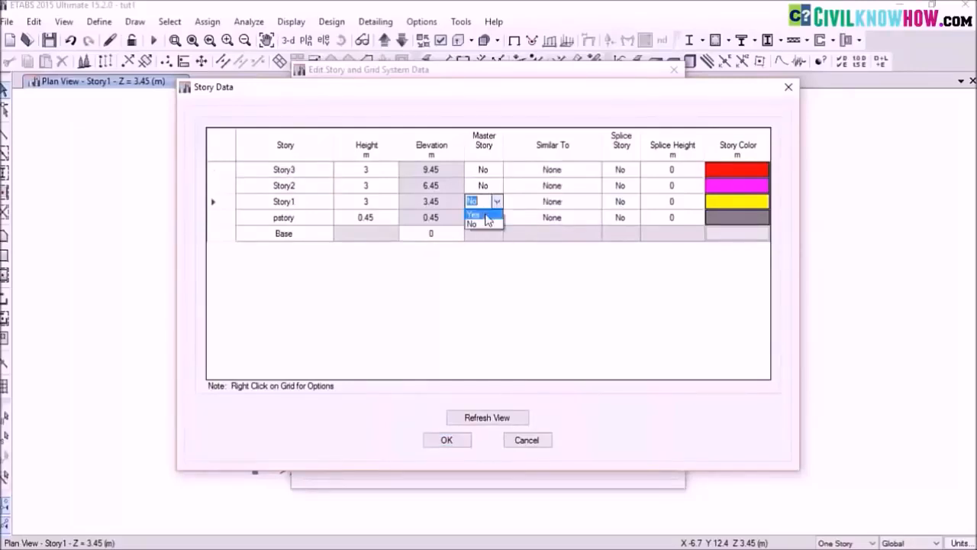
left_click(474, 214)
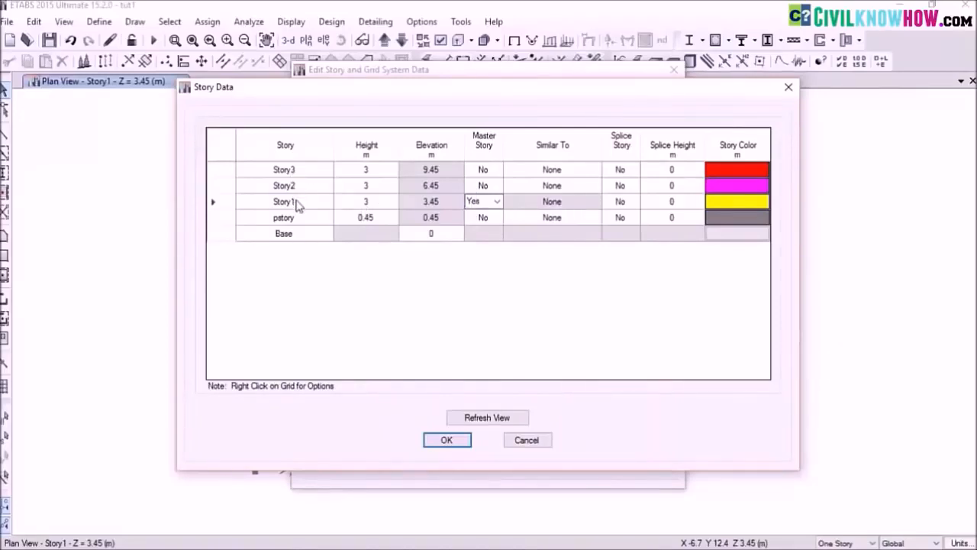
- Make Story2 and Story3 similar to Story1 and apply the story data
left_click(580, 187)
left_click(593, 187)
left_click(539, 209)
left_click(569, 170)
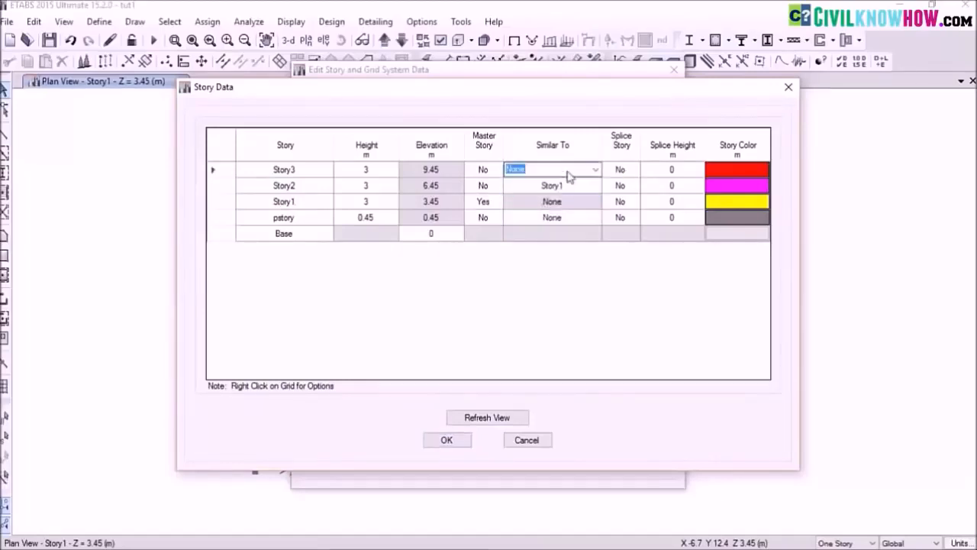
left_click(595, 169)
left_click(548, 193)
left_click(475, 417)
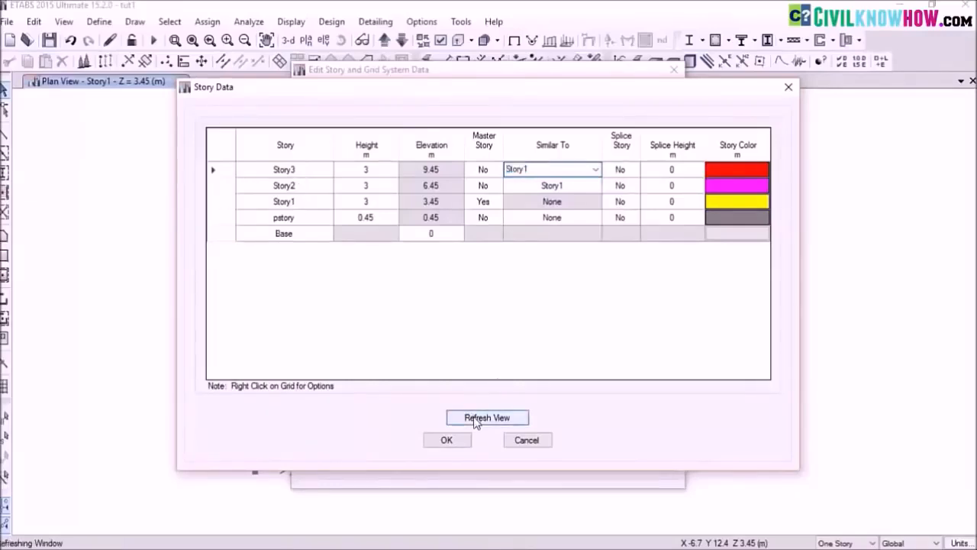
left_click(448, 438)
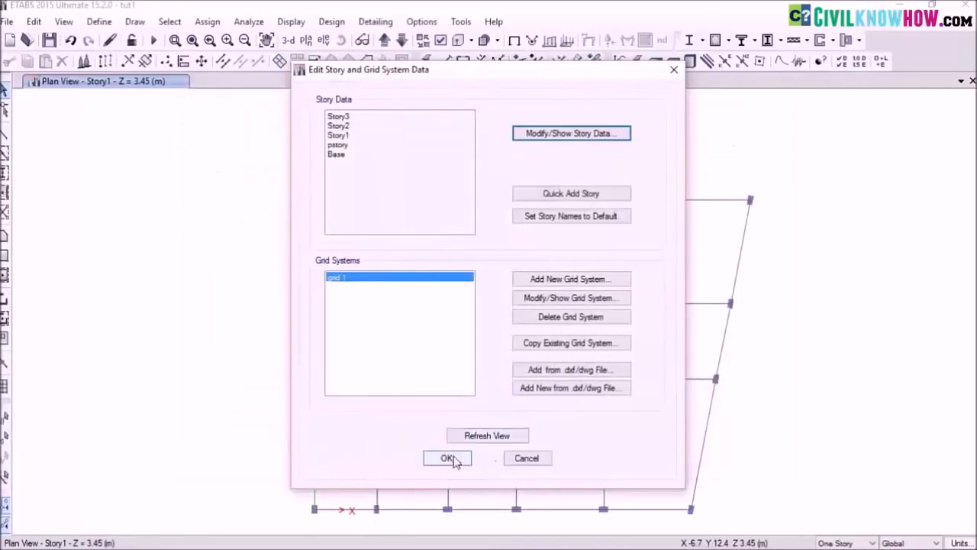
left_click(455, 461)
middle_click_drag(480, 405, 444, 358)
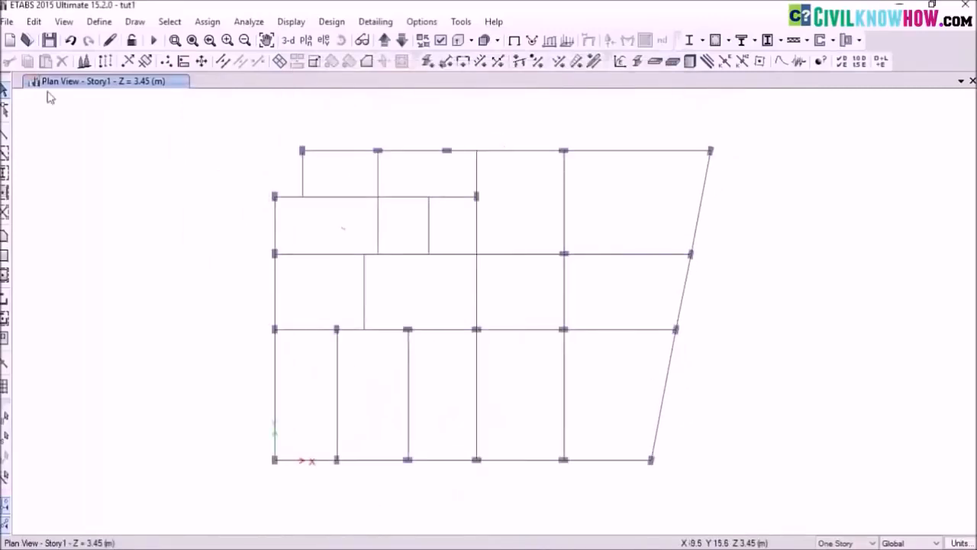
- Add a new slab property named s140 and assign it the M25 material
left_click(101, 23)
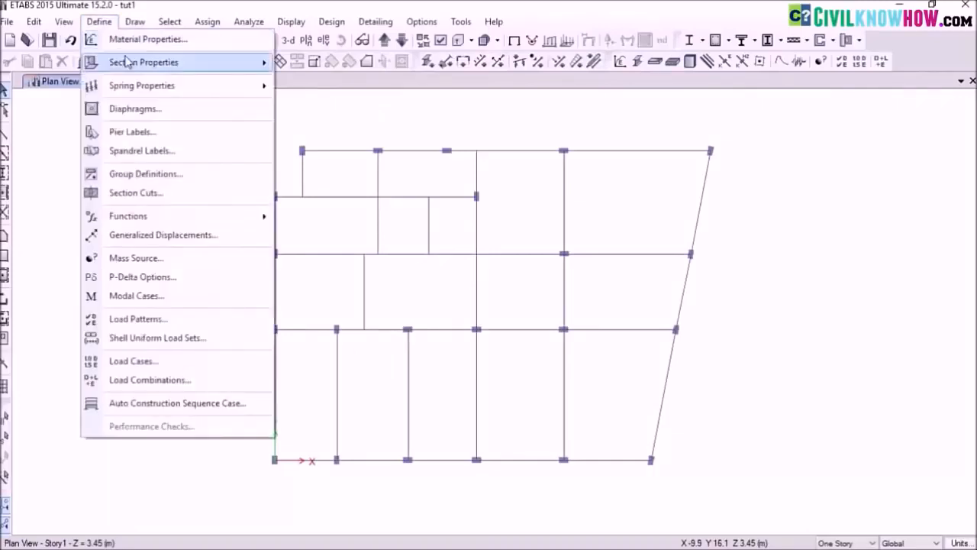
mouse_move(128, 63)
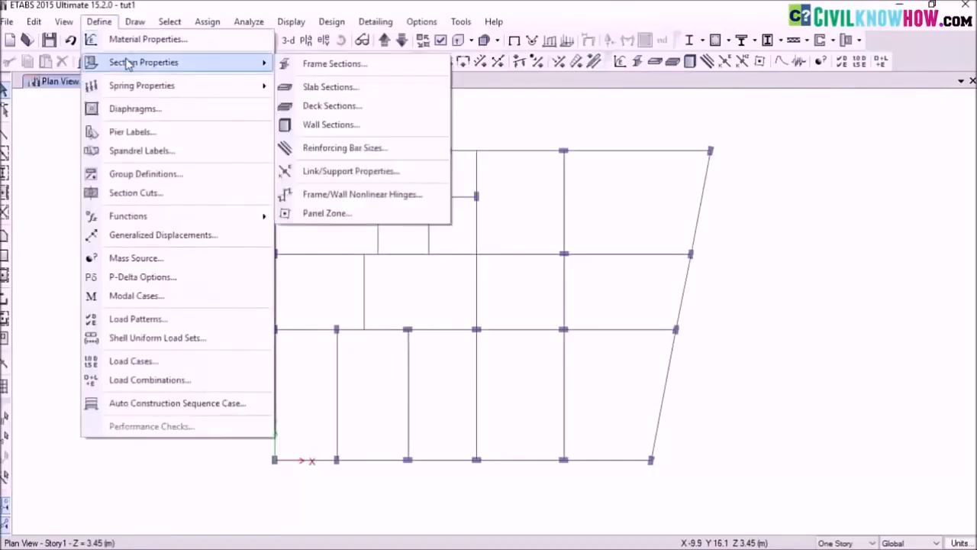
left_click(329, 87)
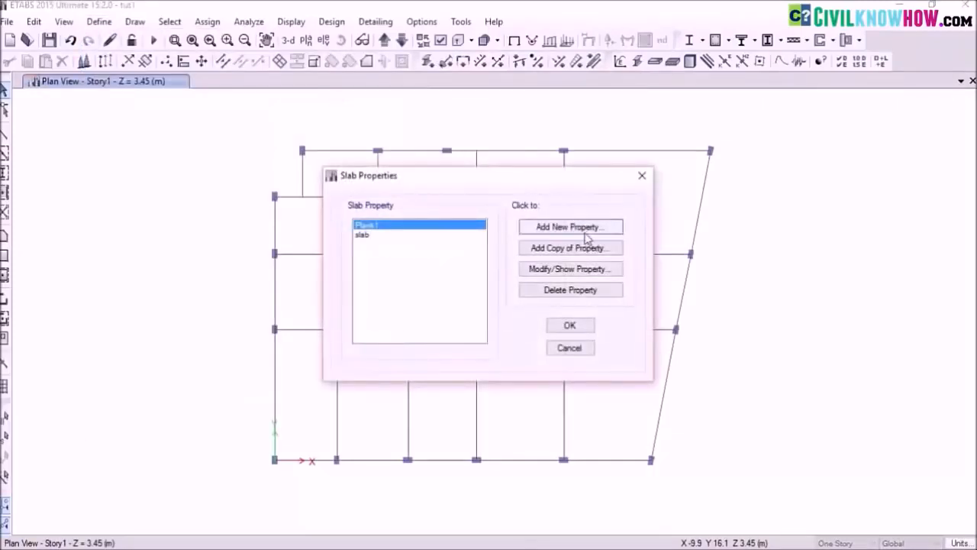
left_click(586, 228)
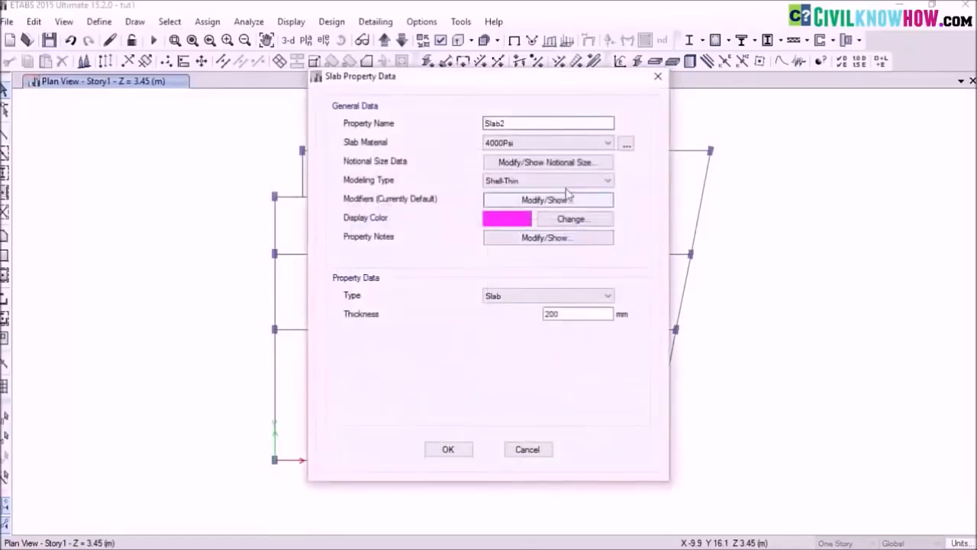
left_click_drag(523, 124, 442, 128)
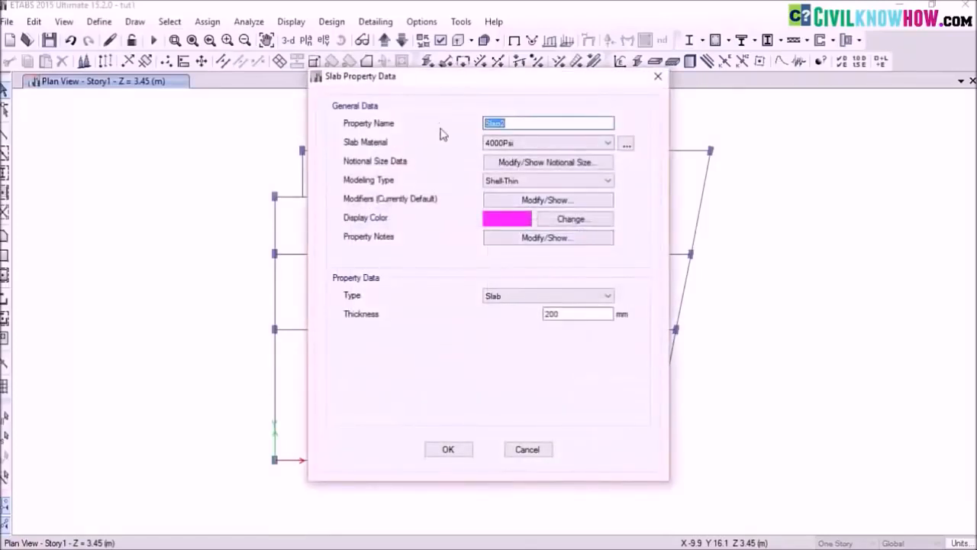
type("s140")
left_click(609, 143)
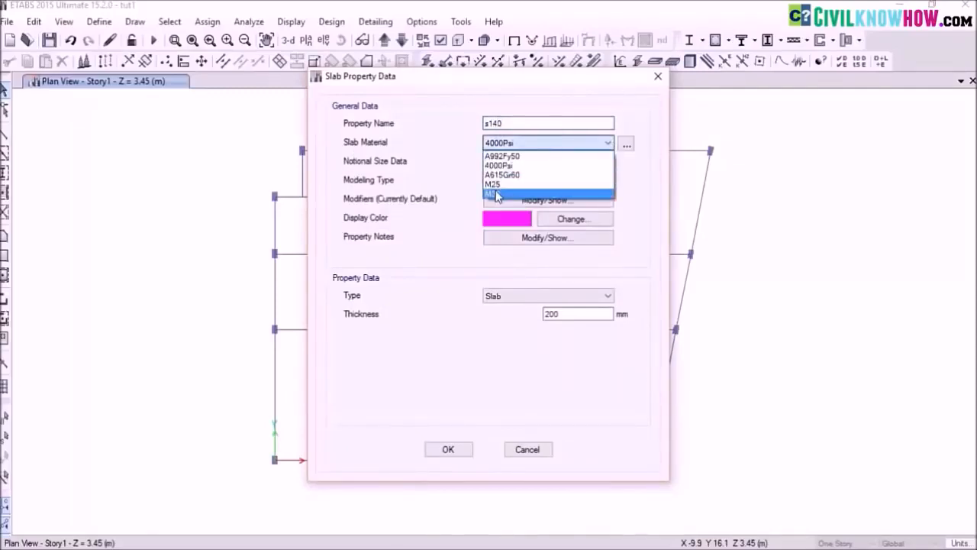
left_click(503, 184)
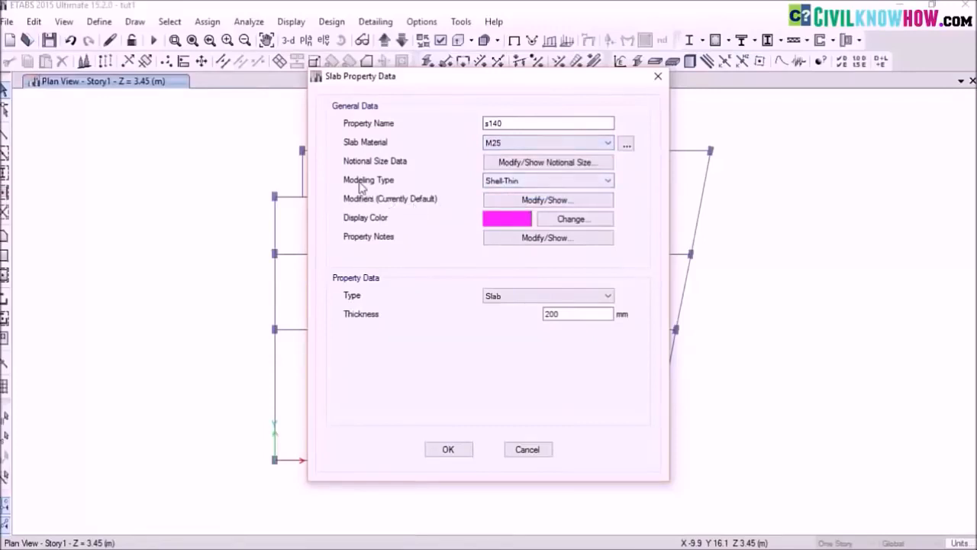
- Set the s140 slab's modeling type to Membrane and its thickness to 140 mm, and apply the slab properties
left_click(609, 181)
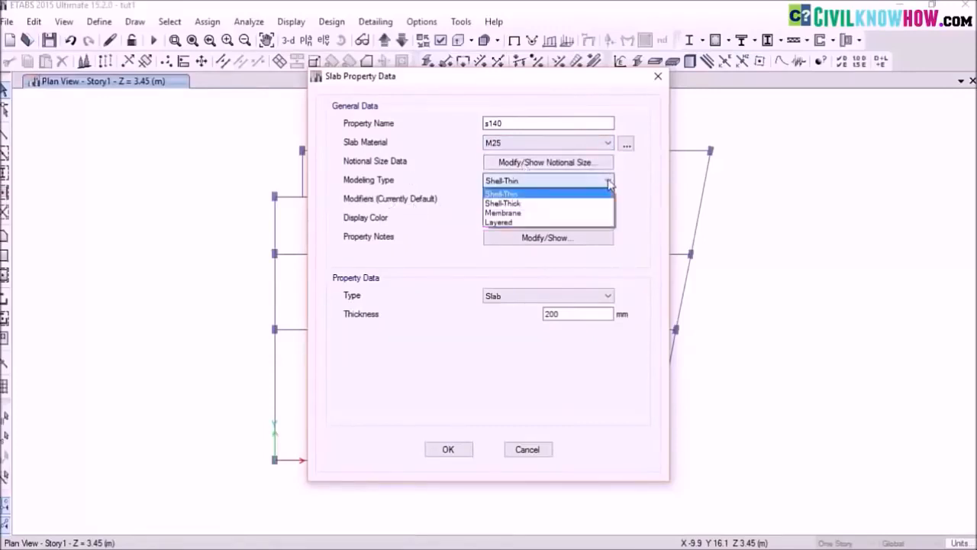
left_click(513, 213)
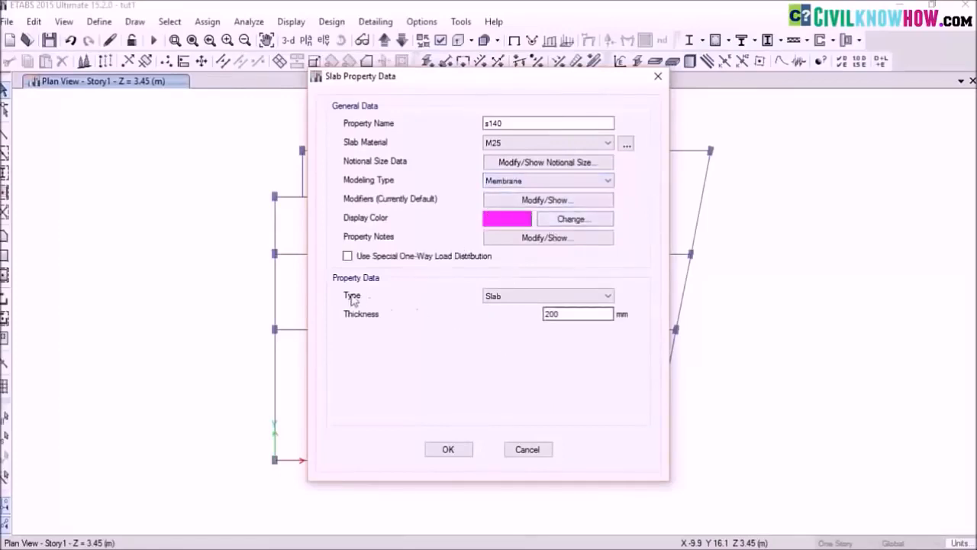
double_click(558, 319)
type("140")
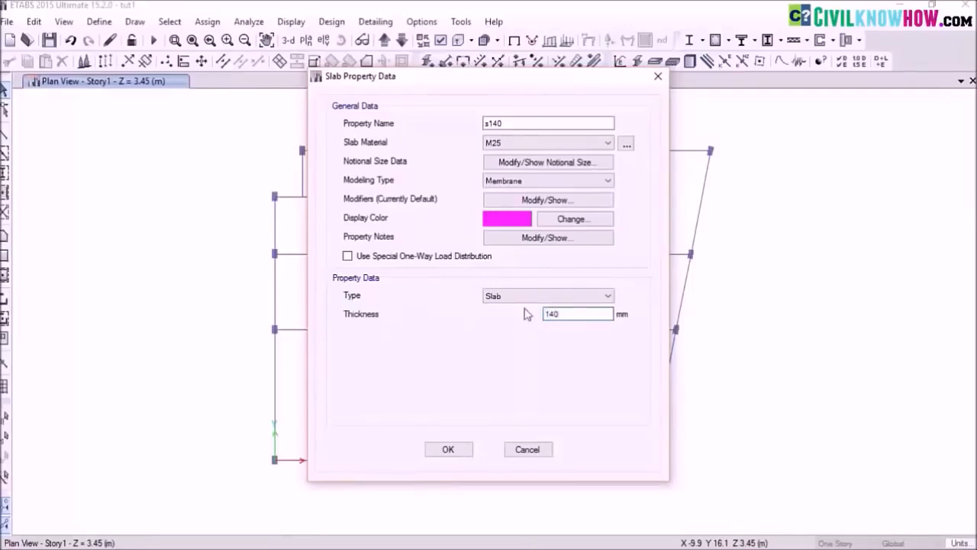
left_click(441, 452)
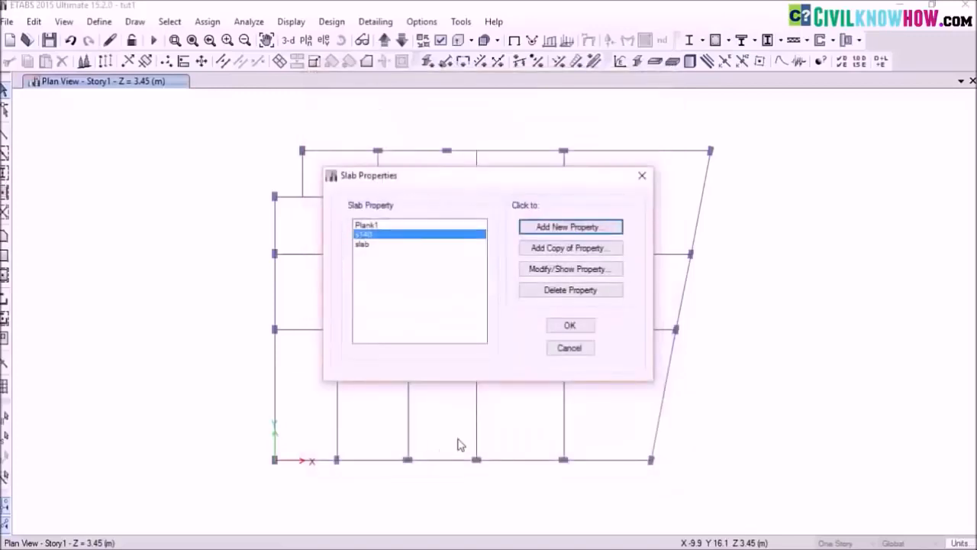
left_click(570, 326)
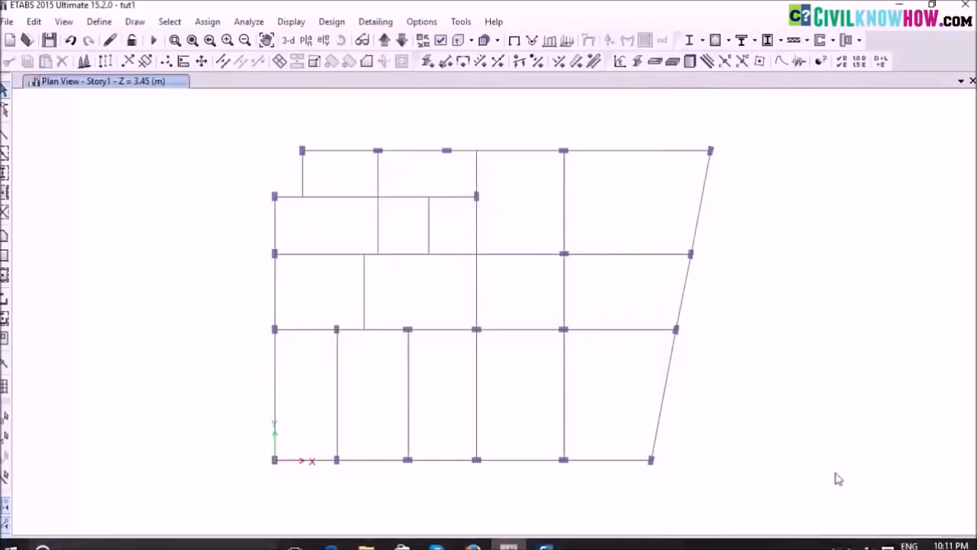
- Set drawing to apply to Similar Stories and draw a rectangular s140 slab over the 3.3 m by 2 m panel at the plan's upper-left corner
left_click(853, 544)
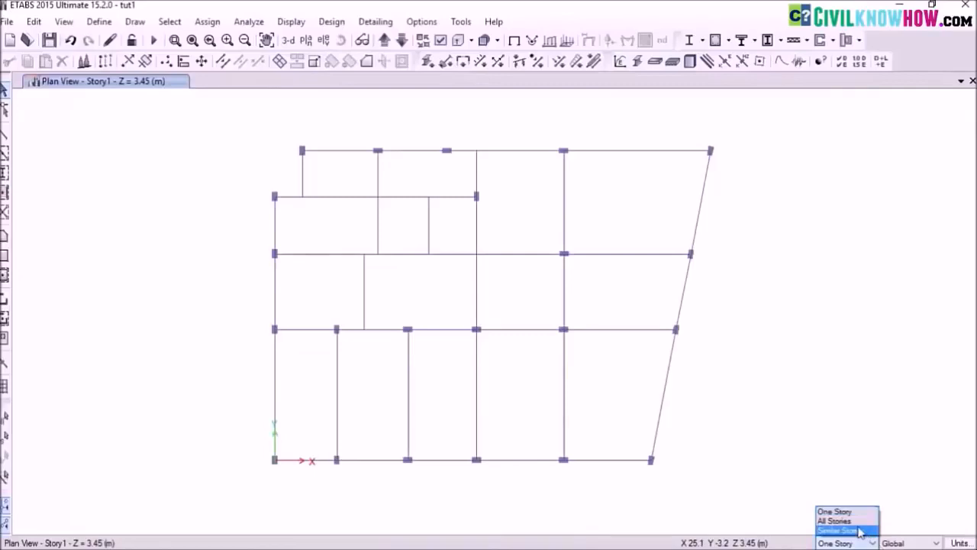
left_click(860, 531)
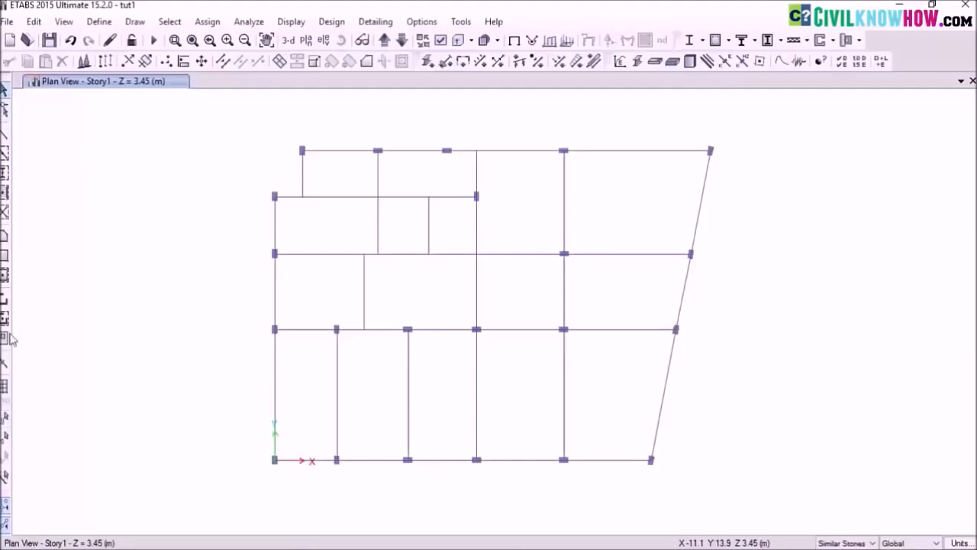
left_click(4, 258)
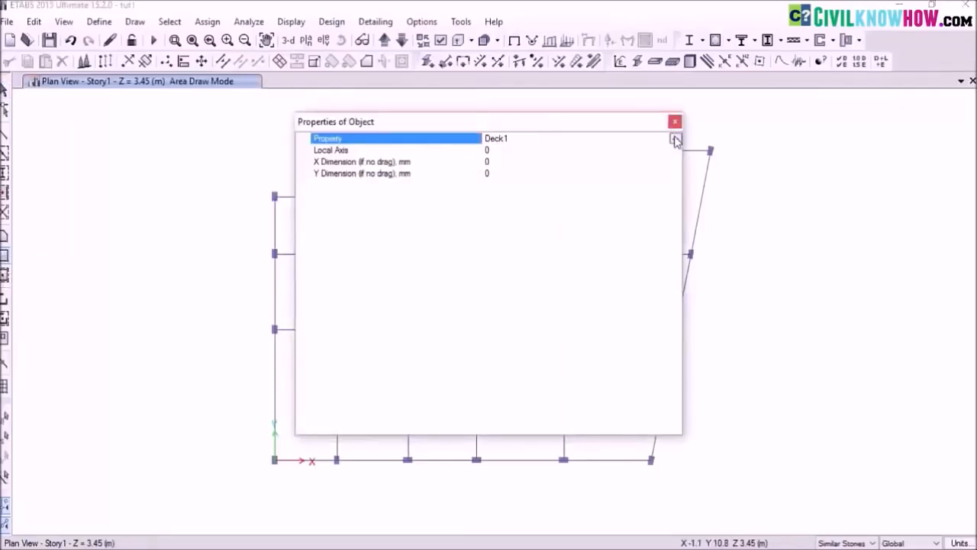
left_click(675, 138)
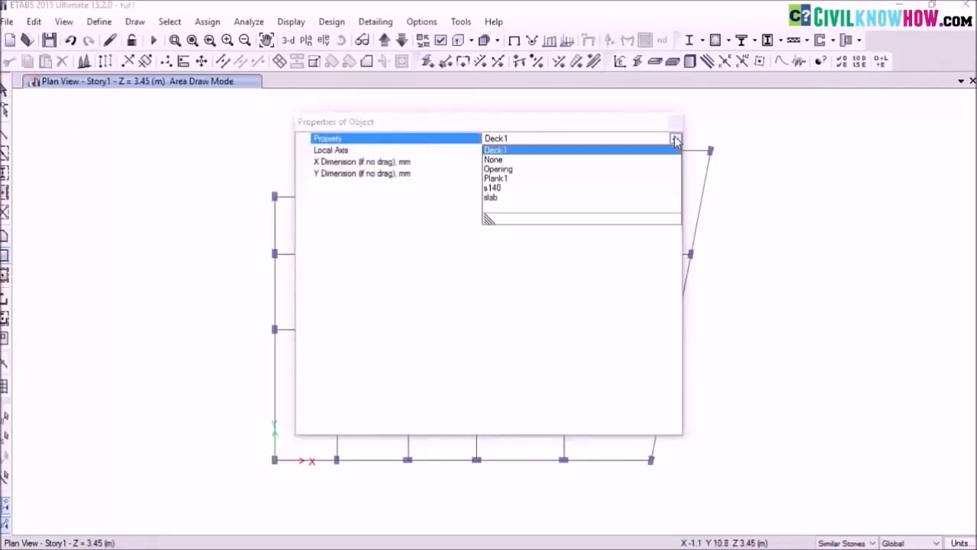
left_click(495, 188)
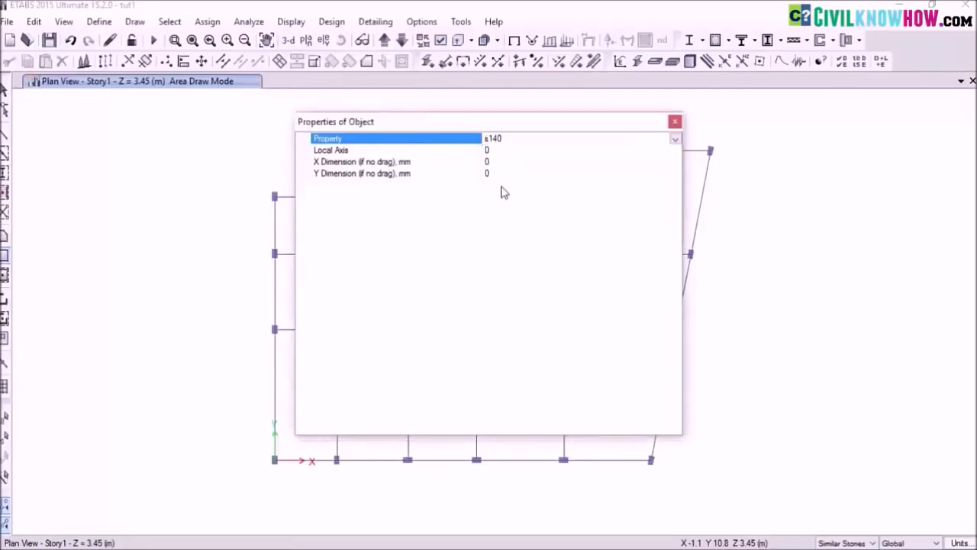
left_click(675, 122)
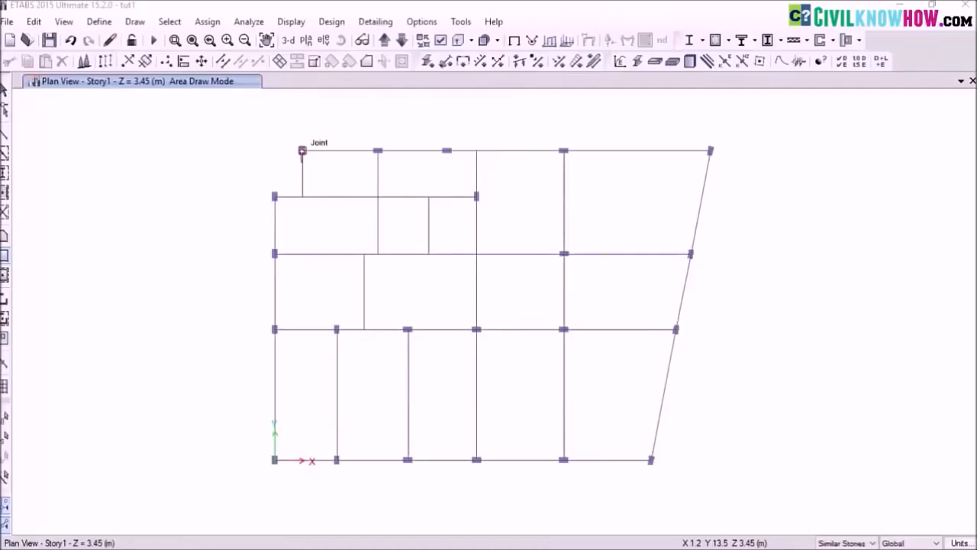
left_click(303, 150)
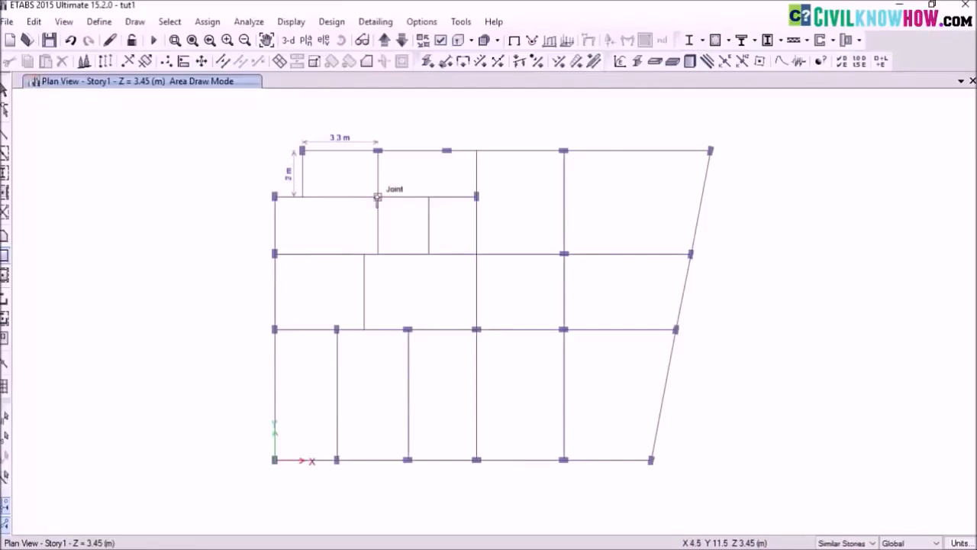
left_click(378, 197)
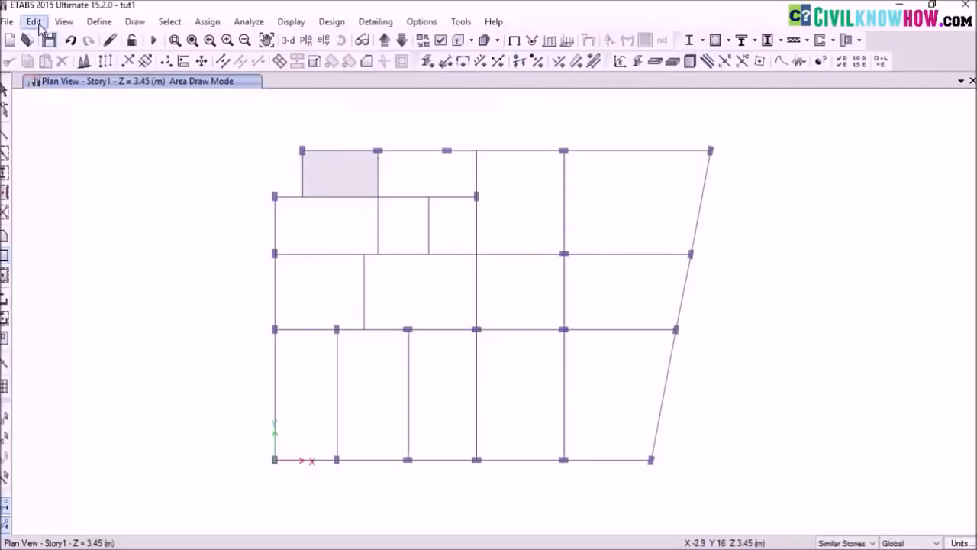
- Set the view options to color objects by Section Properties and apply them
left_click(66, 23)
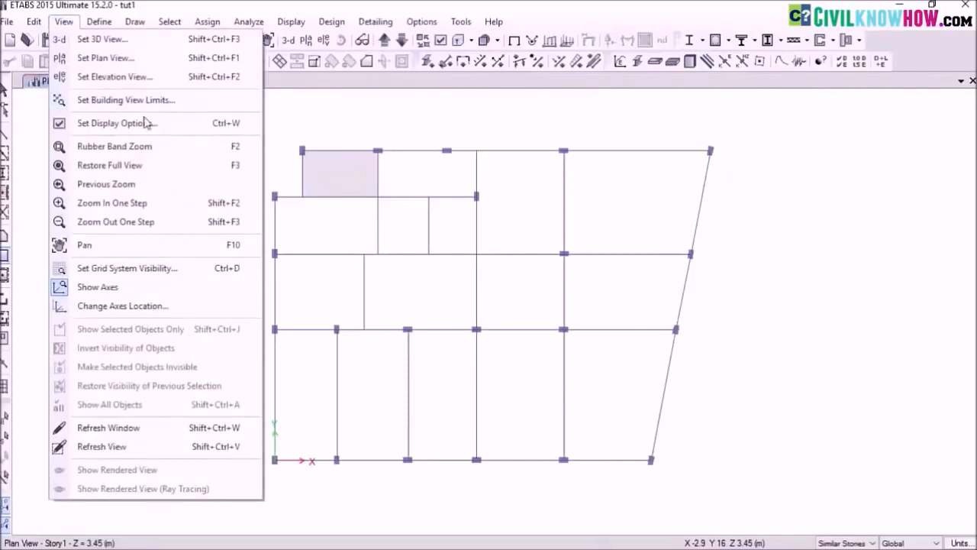
left_click(117, 123)
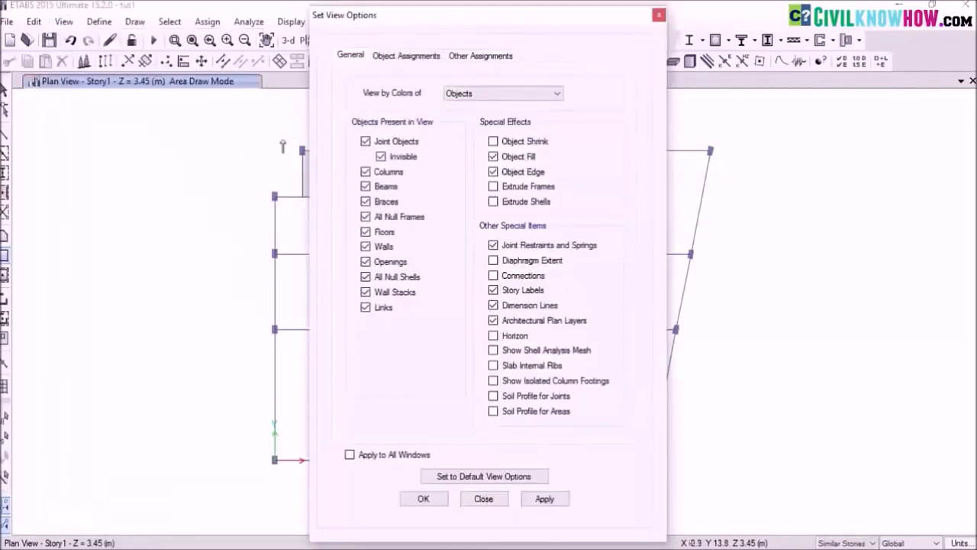
left_click(558, 93)
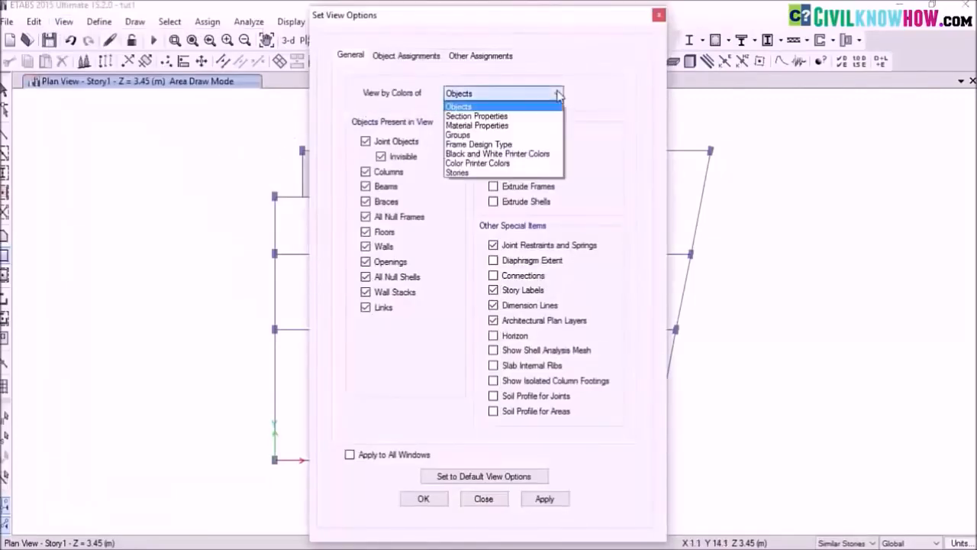
left_click(469, 116)
left_click(545, 498)
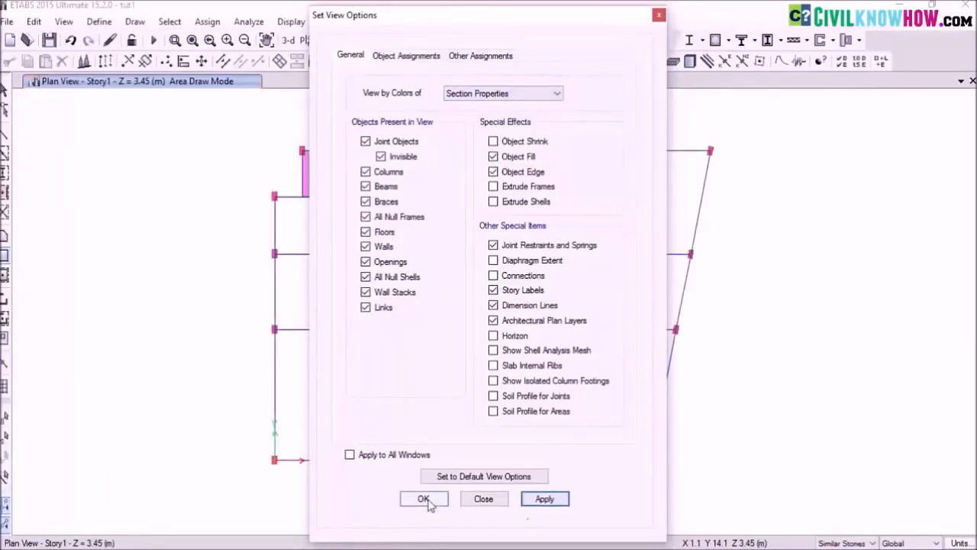
left_click(424, 499)
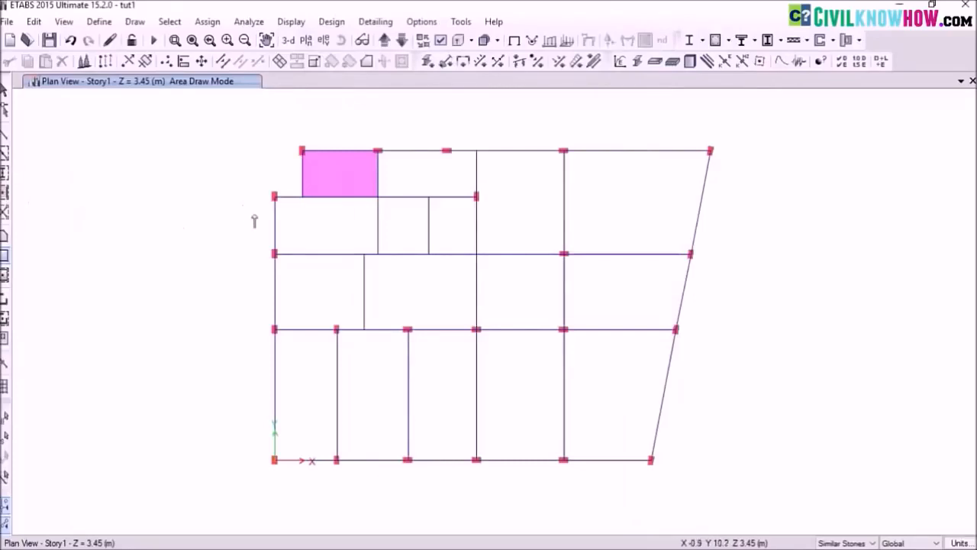
- Draw a rectangular s140 slab over the 4.5 m by 2.5 m panel directly below the first slab
left_click(5, 256)
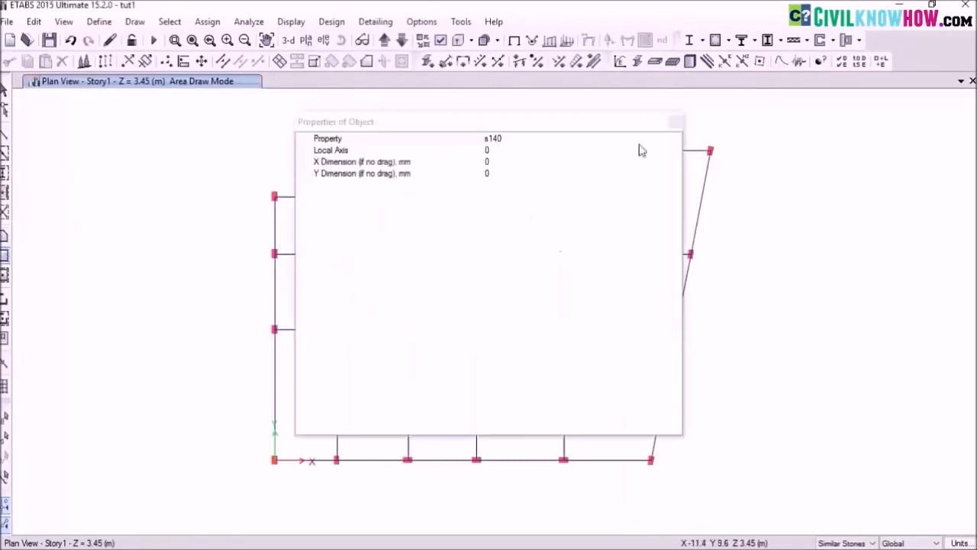
left_click(675, 121)
left_click(274, 196)
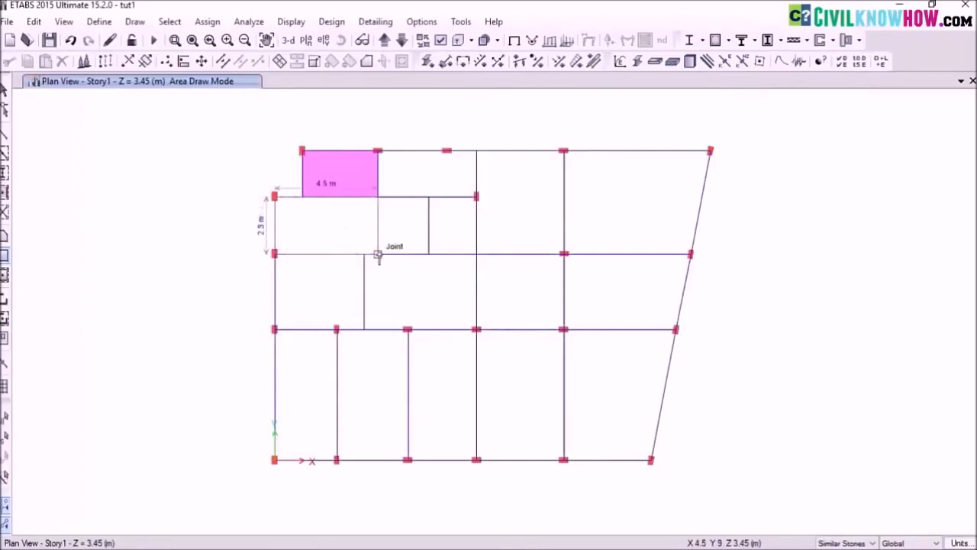
left_click(379, 255)
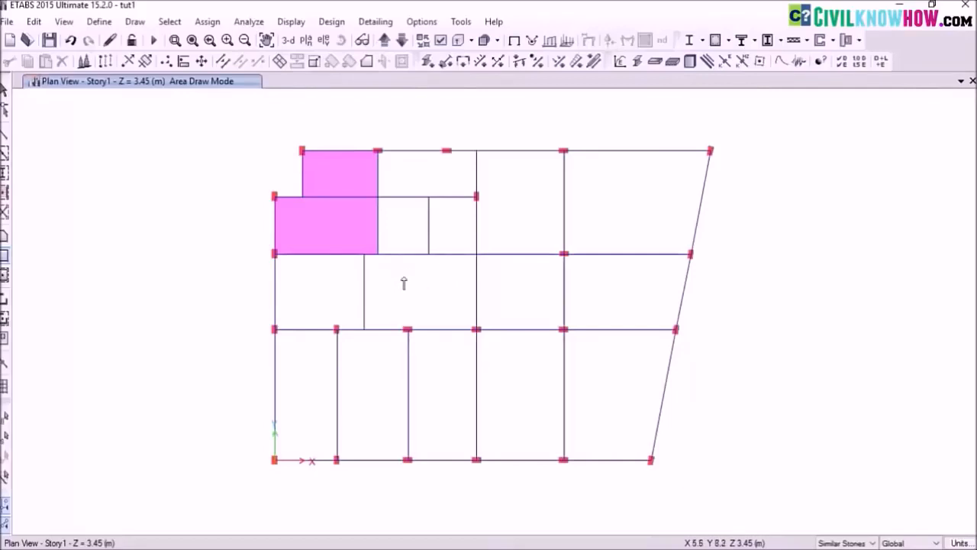
- Draw one rectangular s140 slab across the three middle panels of the plan's bottom row, and select it
left_click(337, 329)
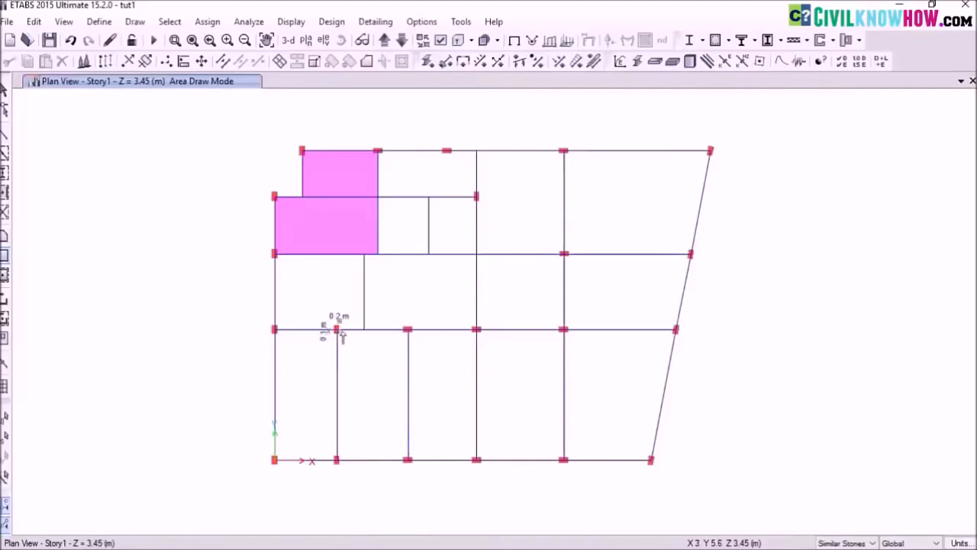
left_click(563, 460)
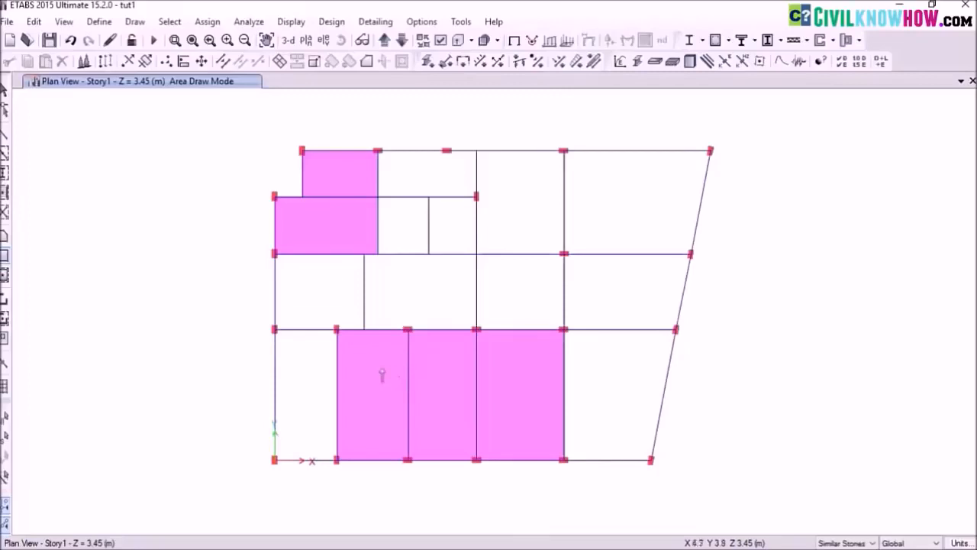
key("Escape")
left_click(444, 391)
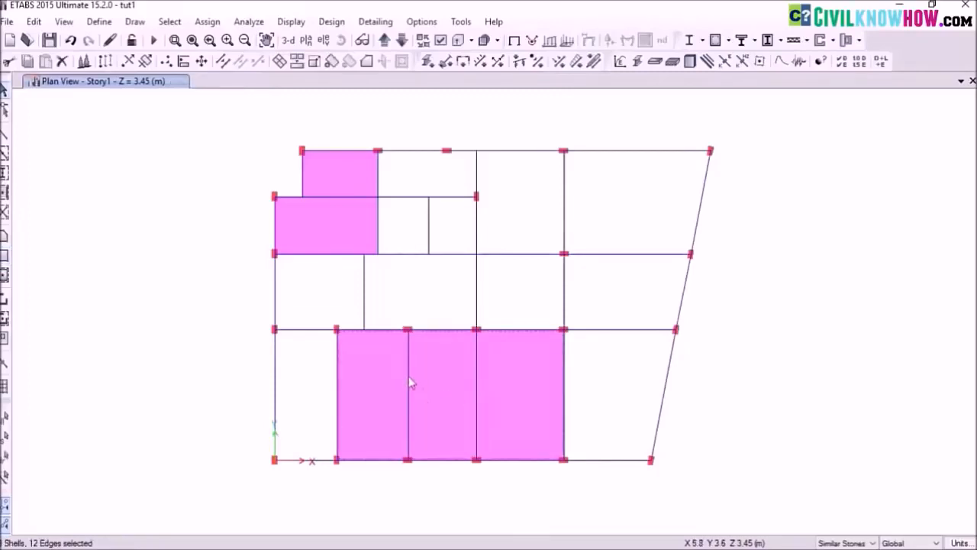
- Cookie-cut the wide slab in the bottom row at its two interior beams, extending frames to shell edges, and select the three resulting panels
left_click(408, 375)
left_click(477, 373)
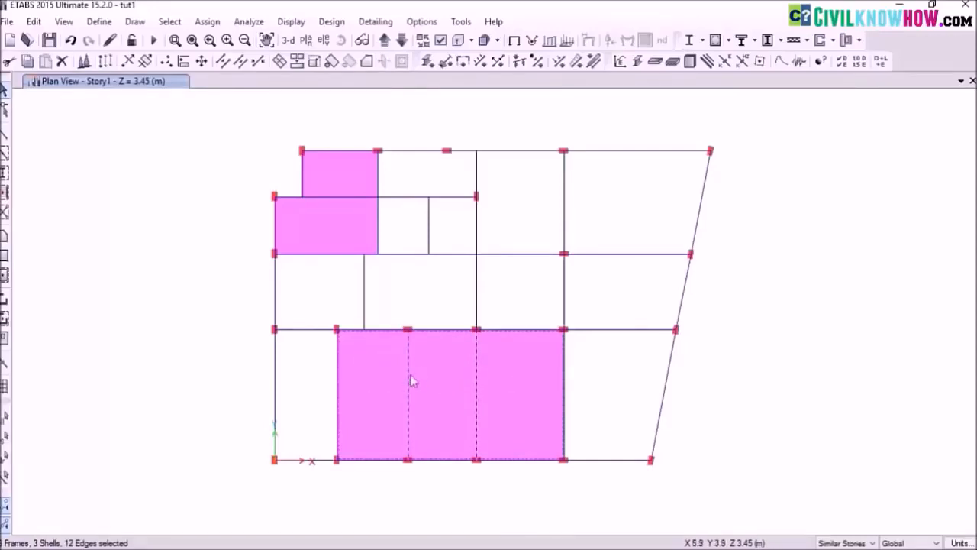
left_click(34, 22)
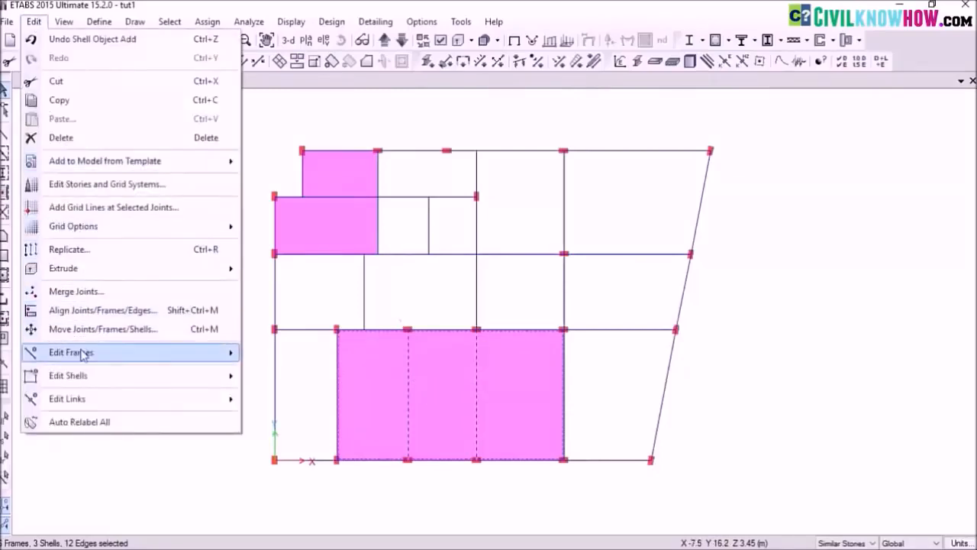
mouse_move(77, 376)
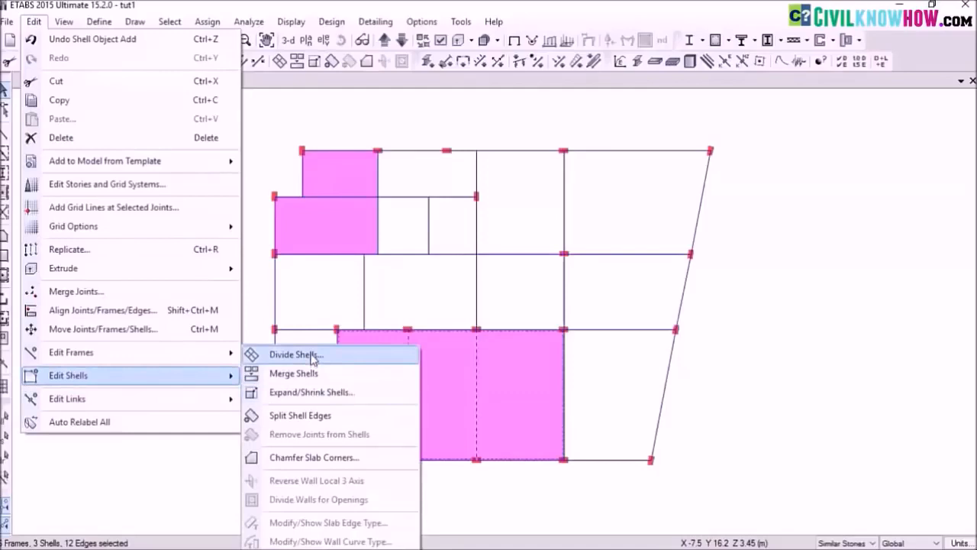
left_click(295, 355)
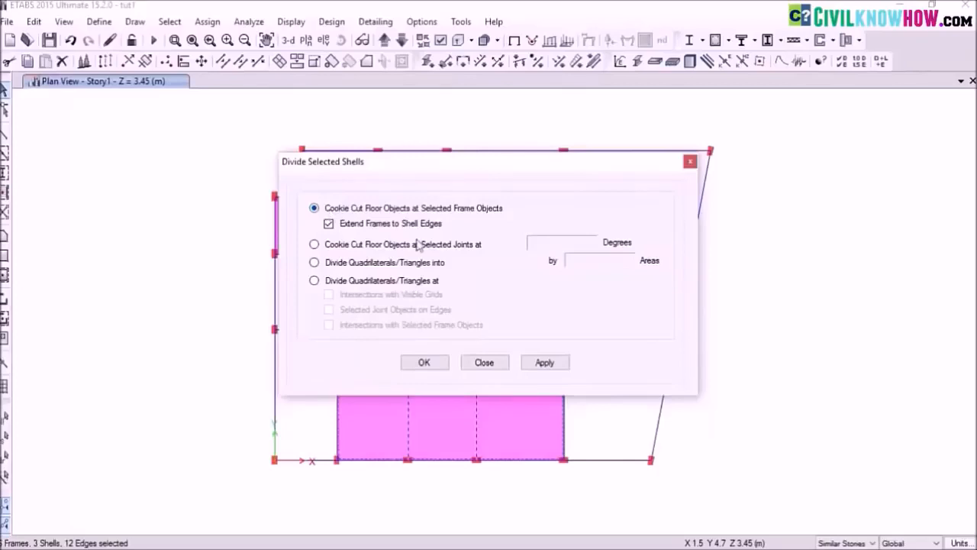
left_click(545, 364)
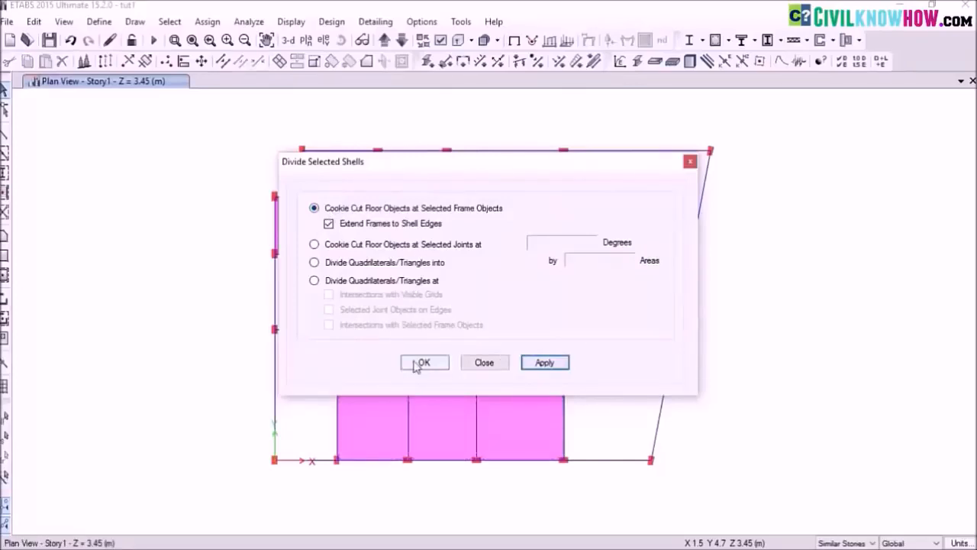
left_click(421, 363)
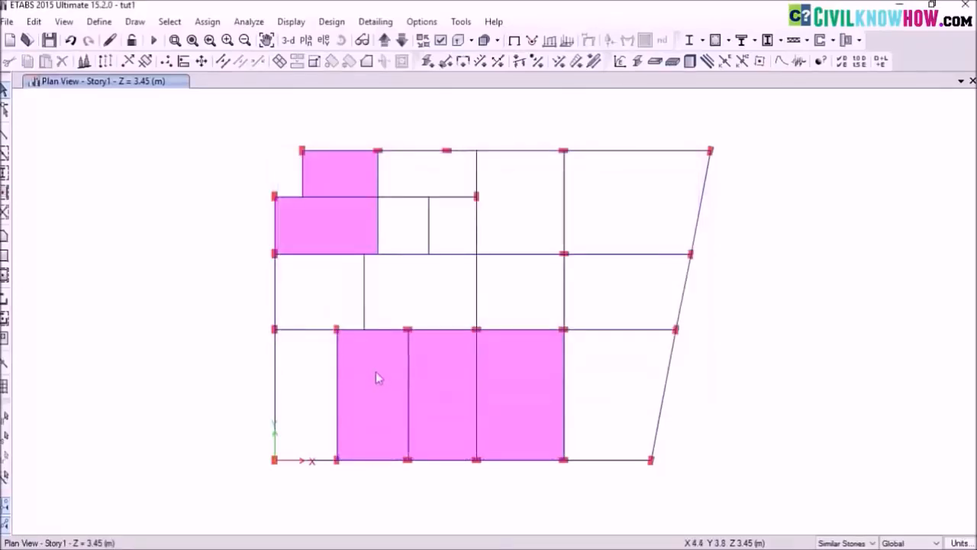
left_click(377, 373)
left_click(437, 371)
left_click(518, 371)
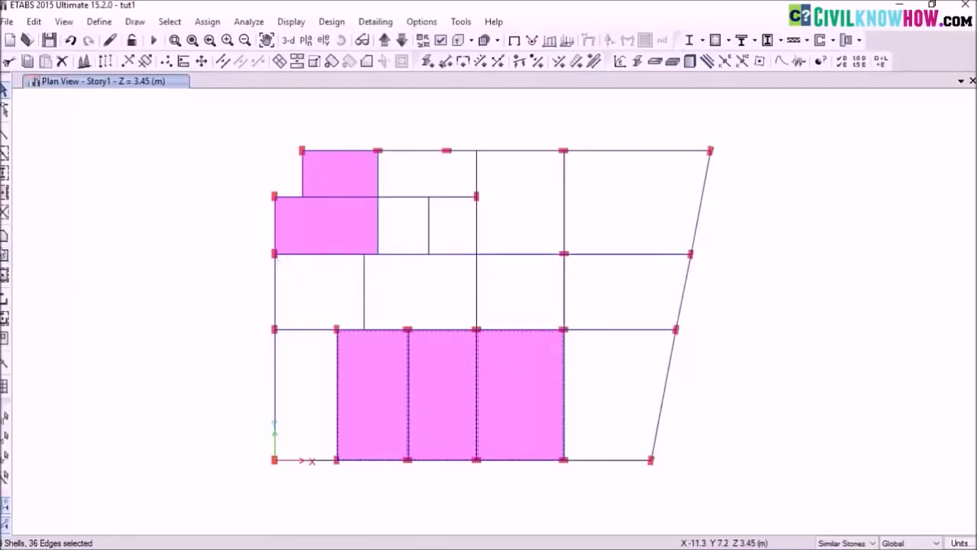
- Draw one rectangular slab across the middle row, from the left-edge column to the column line beside the tapered right bays
left_click(5, 254)
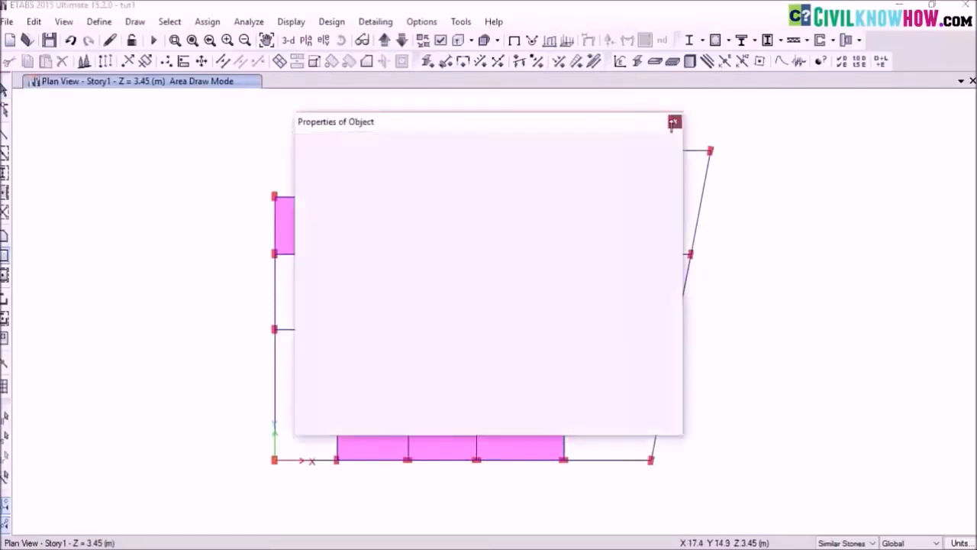
left_click(675, 121)
left_click(275, 253)
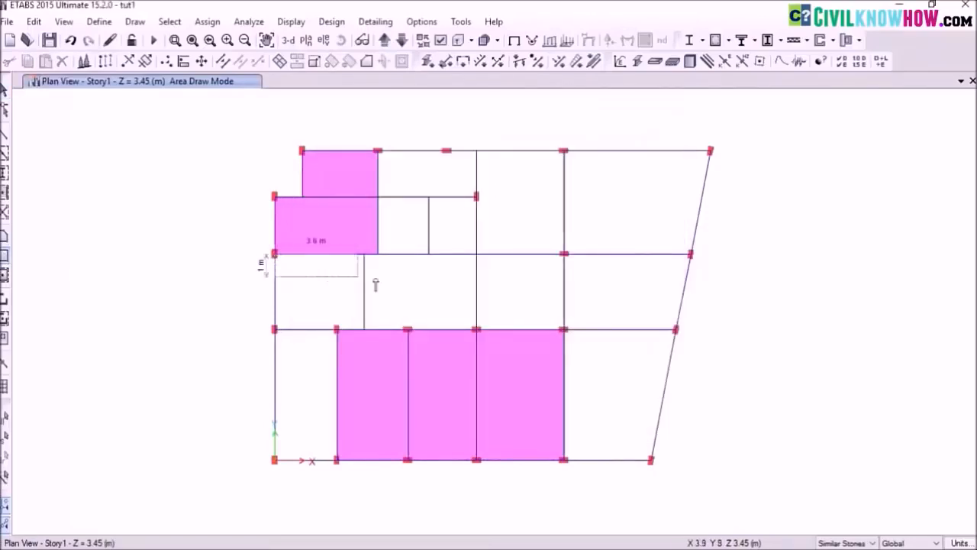
left_click(564, 329)
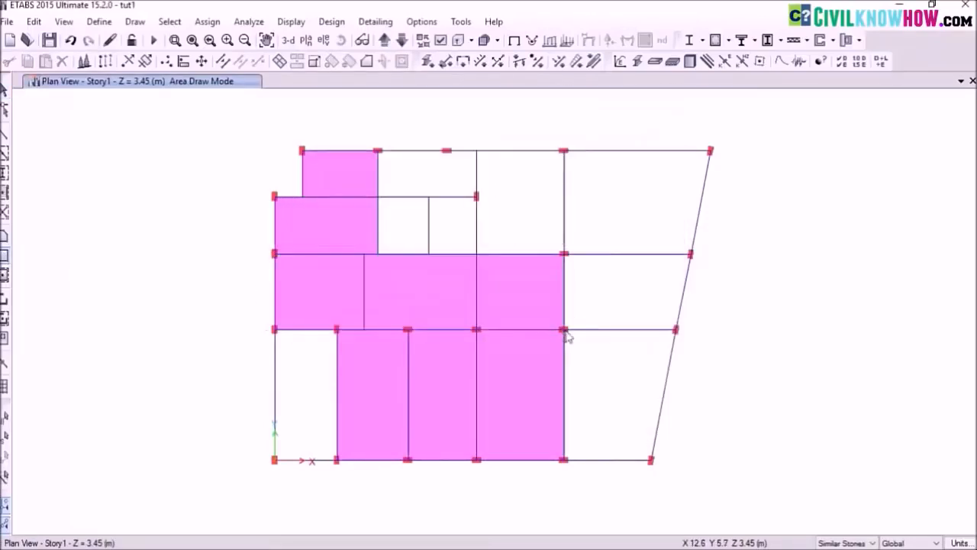
key("Escape")
- Divide the middle-row slab by cookie-cutting it at its two interior beams, with frames extended to the shell edges
left_click(363, 284)
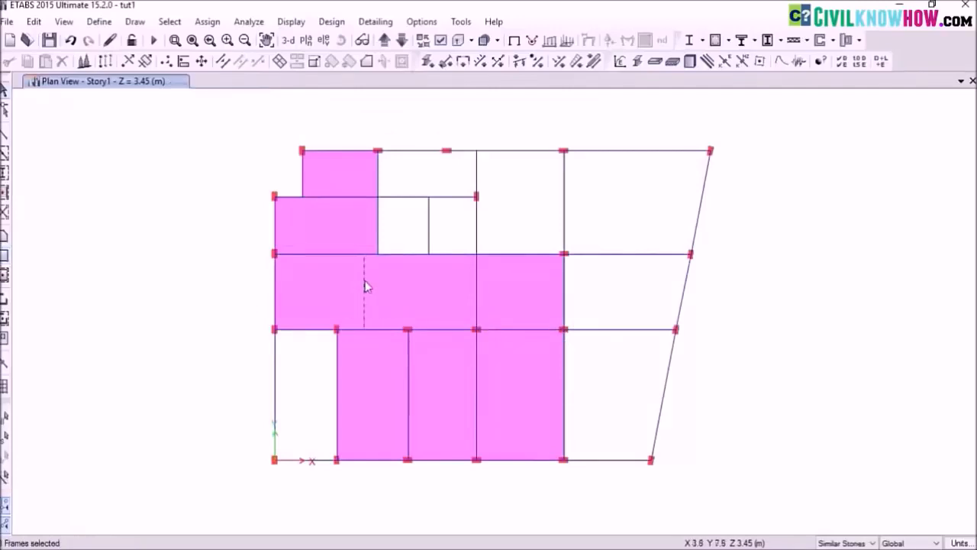
left_click(477, 283)
left_click(316, 288)
left_click(34, 21)
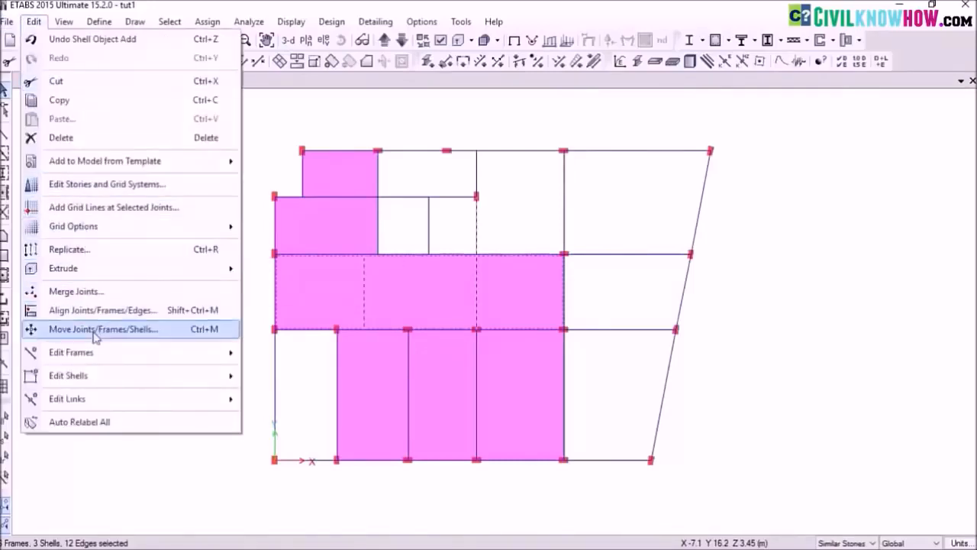
mouse_move(84, 375)
left_click(299, 354)
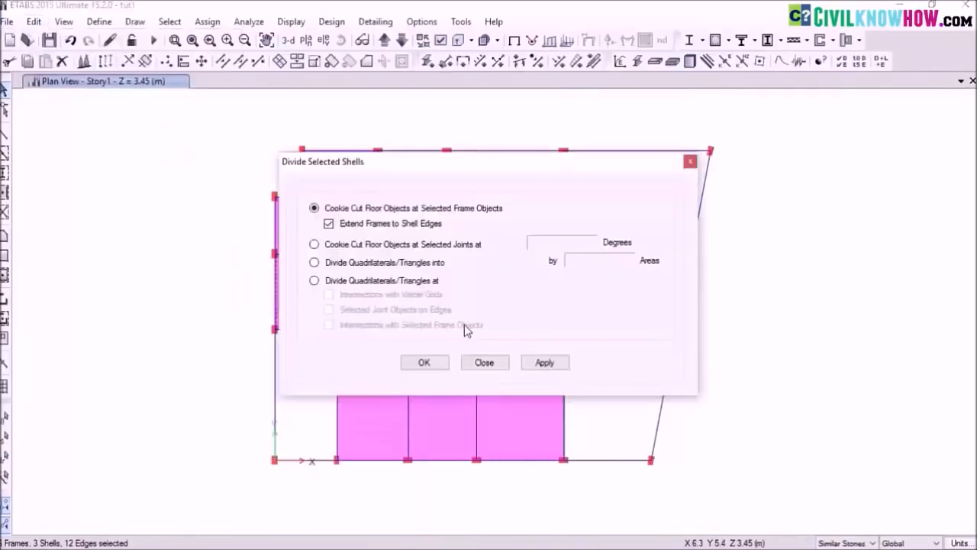
left_click(542, 363)
left_click(445, 364)
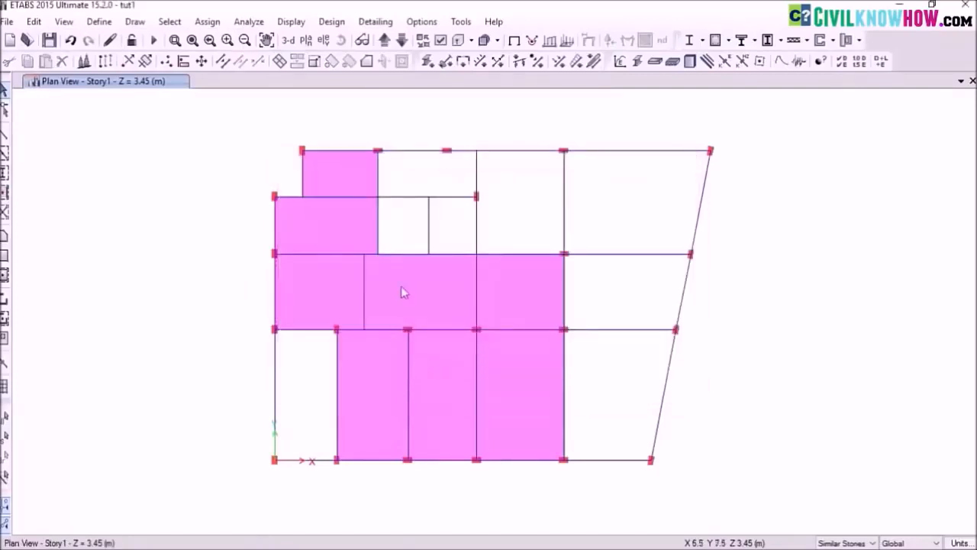
- Draw a rectangular slab over the top-row bay directly left of the tapered upper-right bay
left_click(4, 256)
left_click(676, 122)
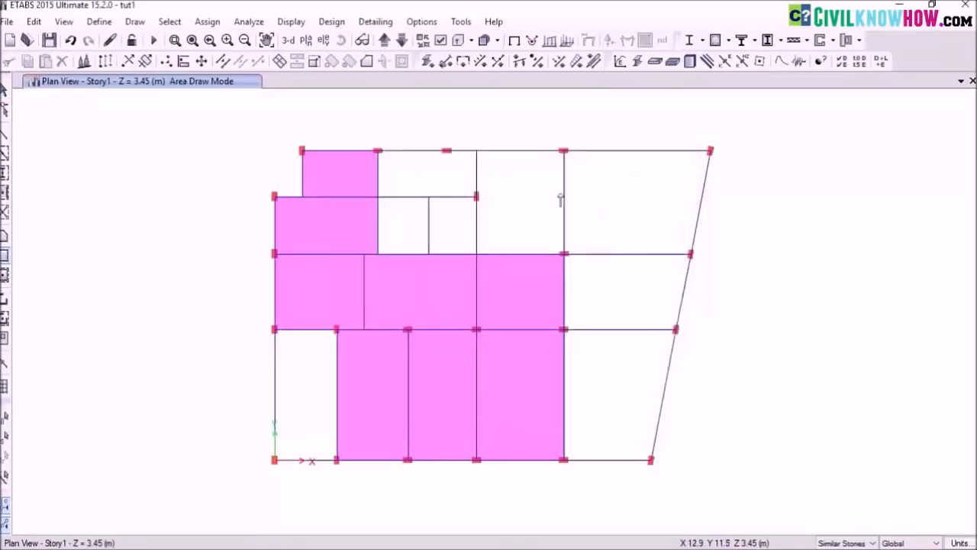
key("Escape")
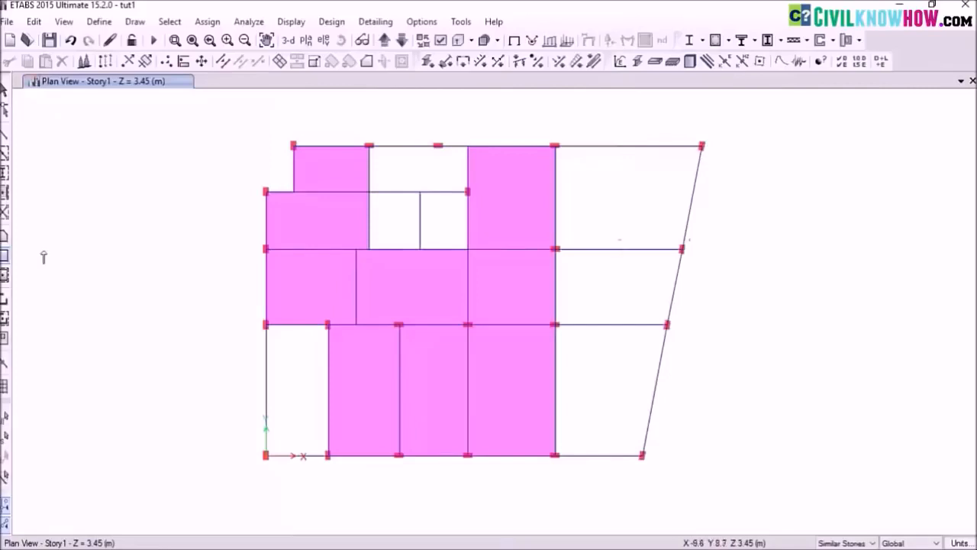
- Draw an s140 polygonal floor slab over the tapered upper-right bay, following its corner columns and the midpoint of its lower beam
left_click(3, 241)
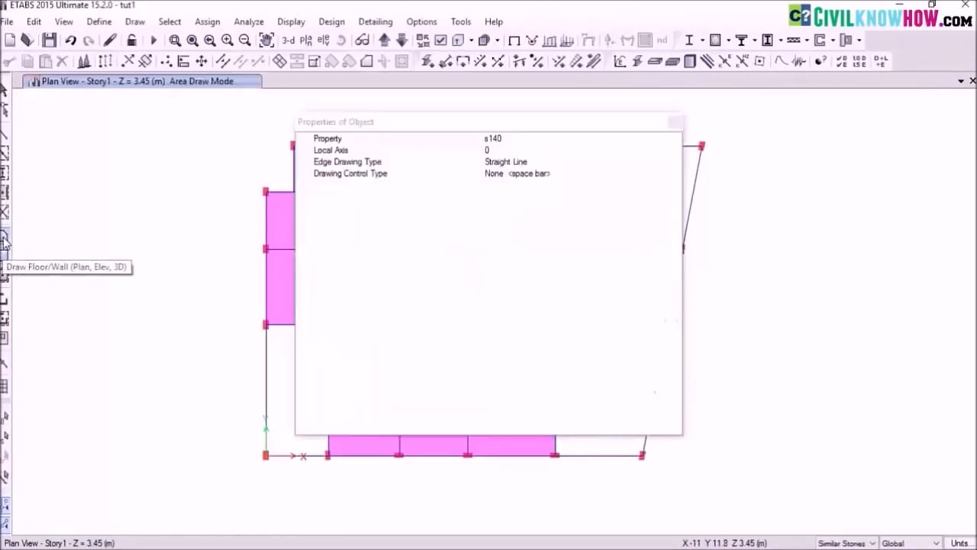
left_click(675, 122)
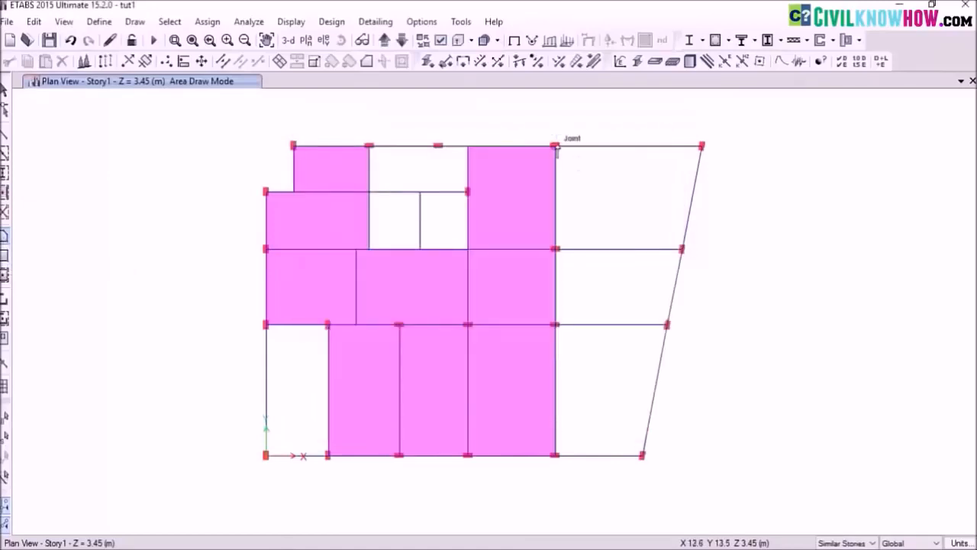
left_click(554, 147)
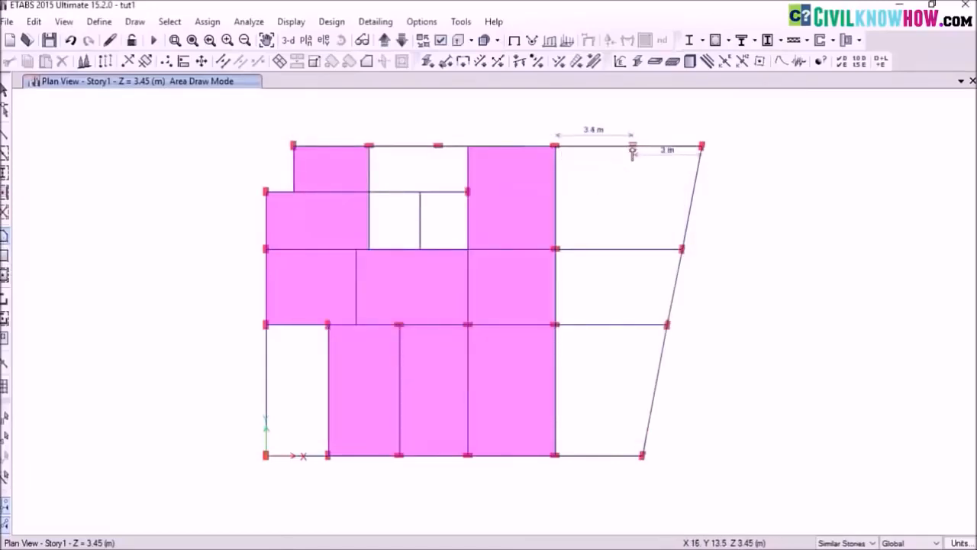
left_click(702, 145)
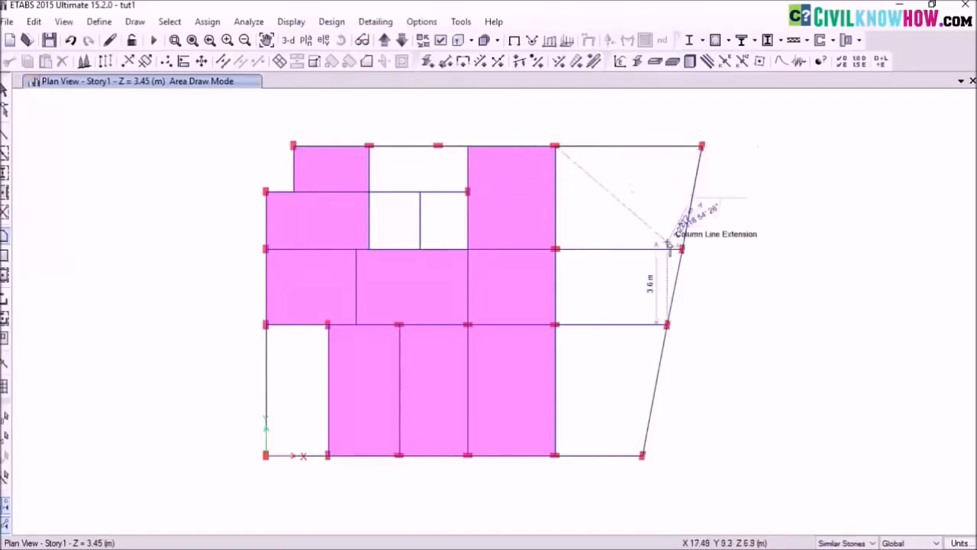
left_click(681, 248)
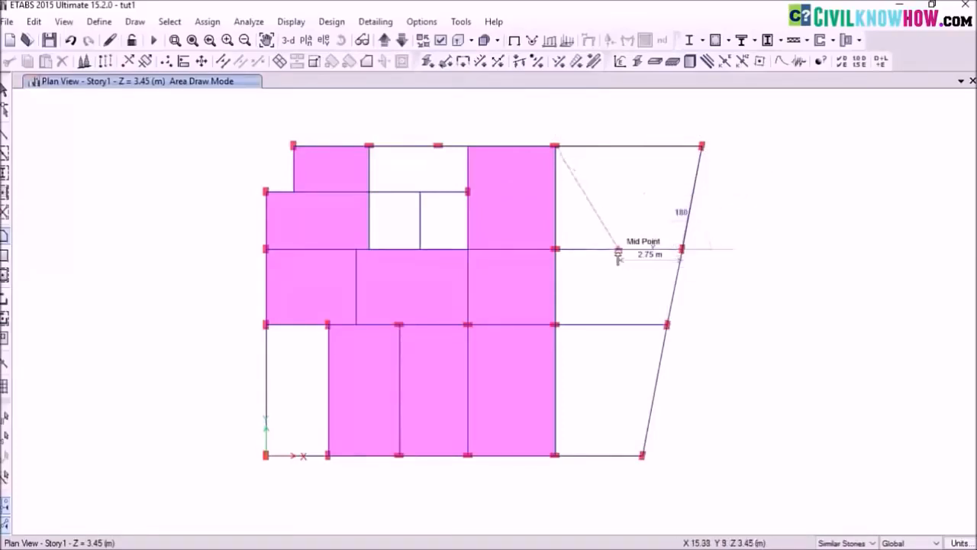
left_click(619, 250)
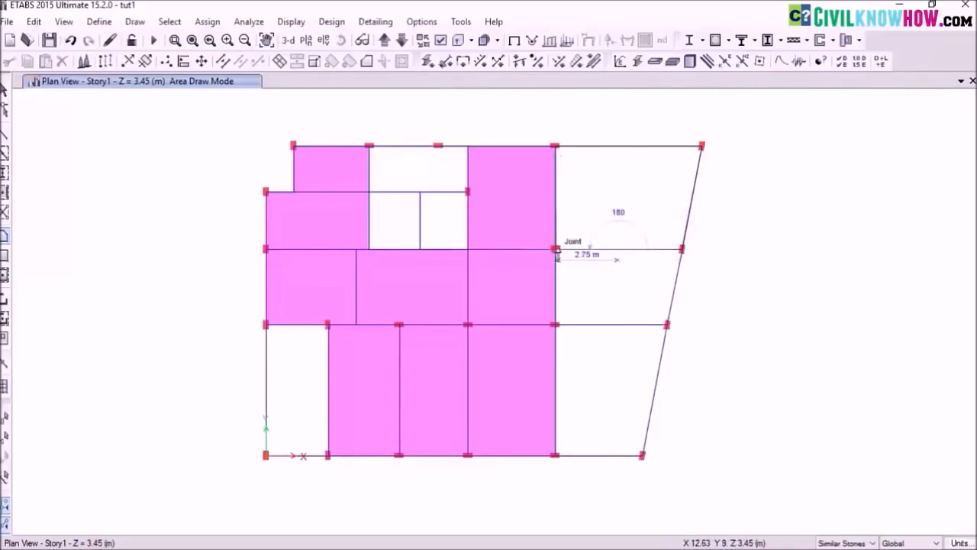
left_click(555, 248)
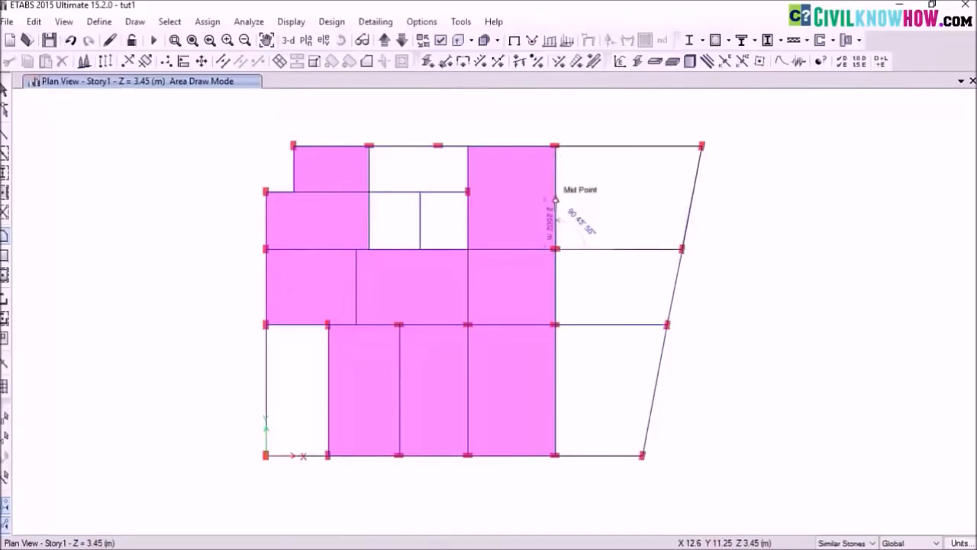
left_click(556, 146)
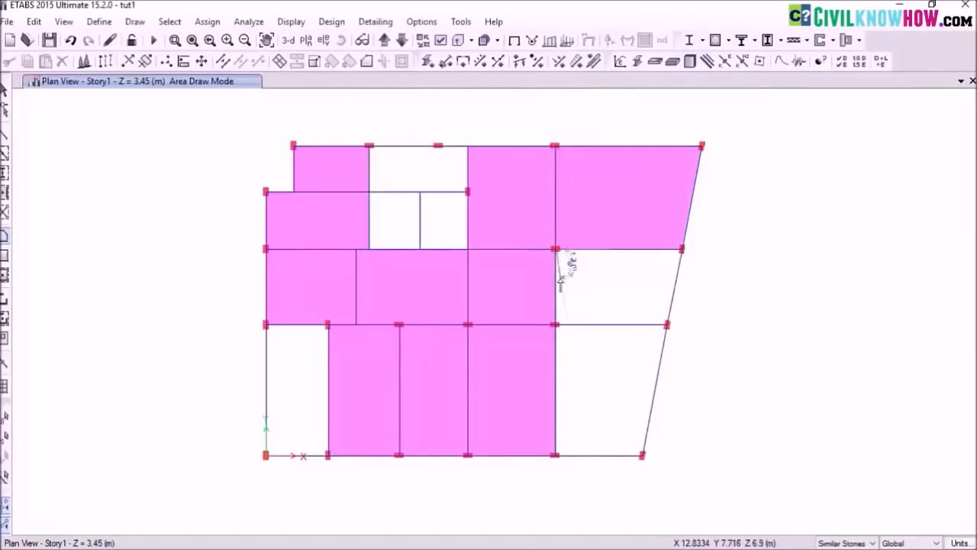
- Draw a four-sided slab over the tapered right bay of the middle row, snapping to its corner columns
left_click(555, 324)
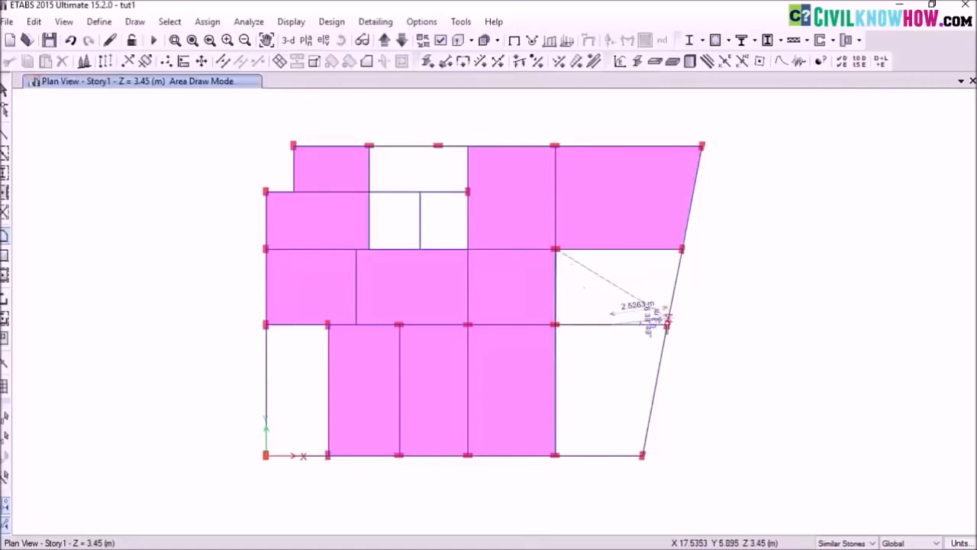
left_click(666, 325)
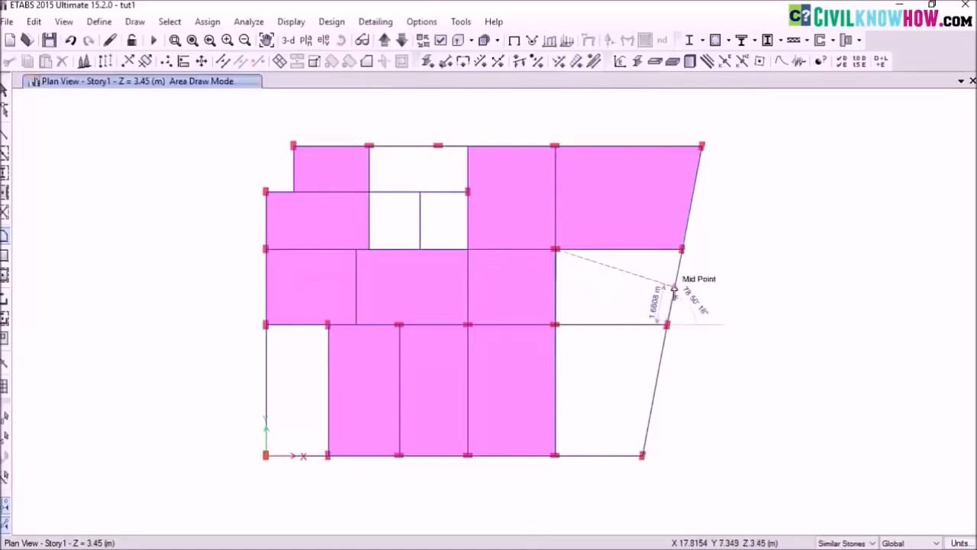
left_click(682, 248)
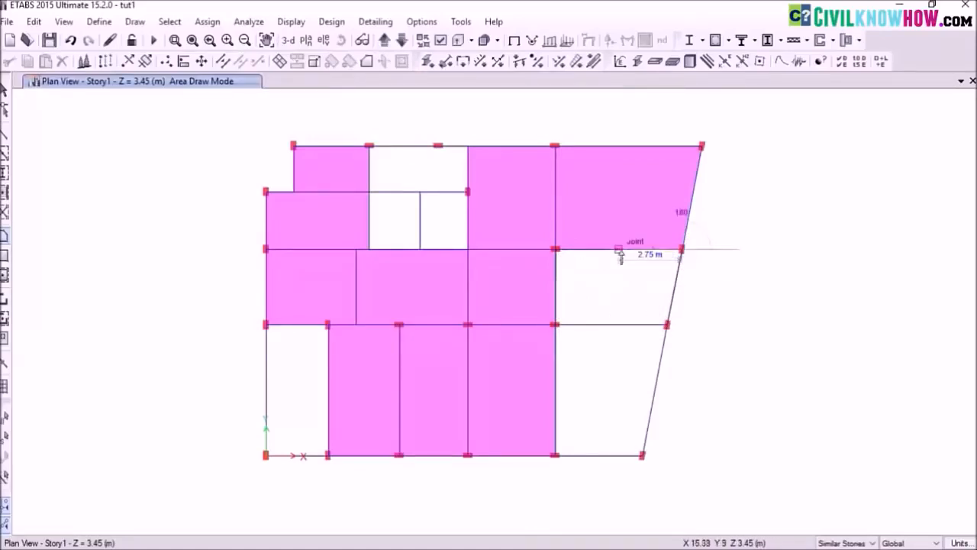
left_click(556, 249)
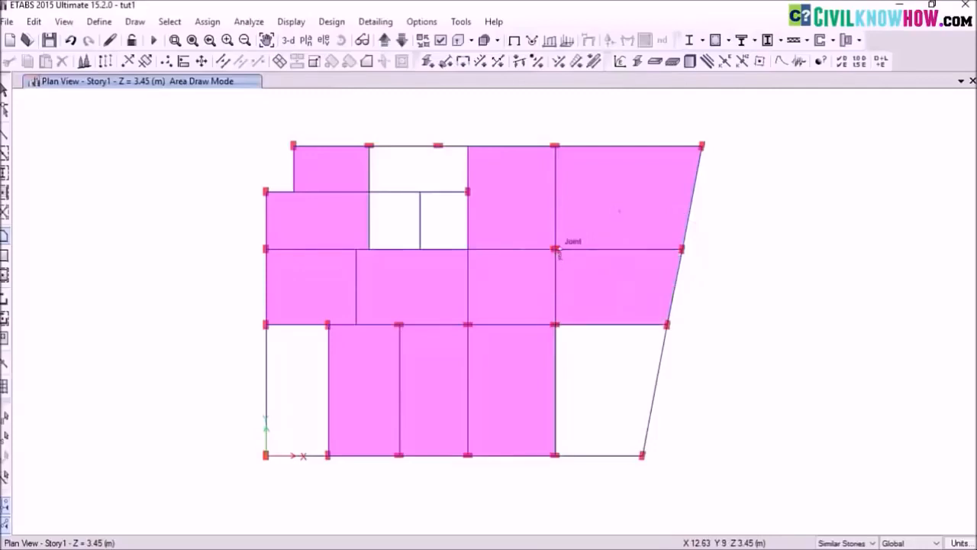
- Draw a four-sided slab over the tapered lower-right bay through its corner columns and leave area drawing mode
left_click(555, 324)
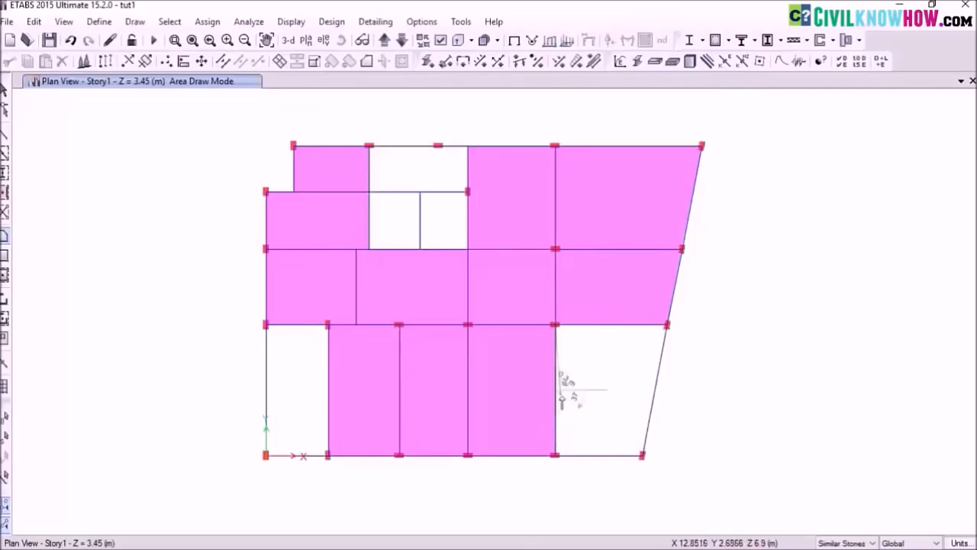
left_click(555, 456)
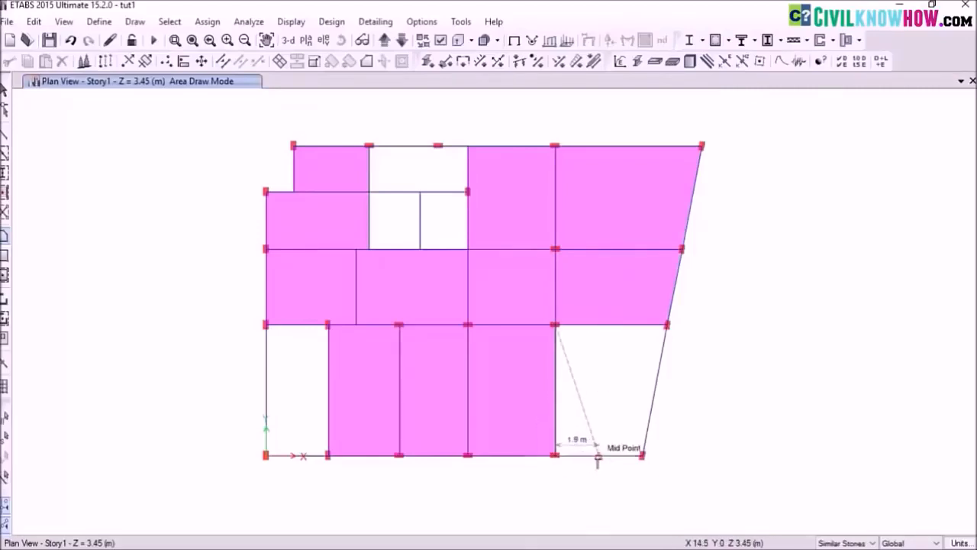
left_click(642, 456)
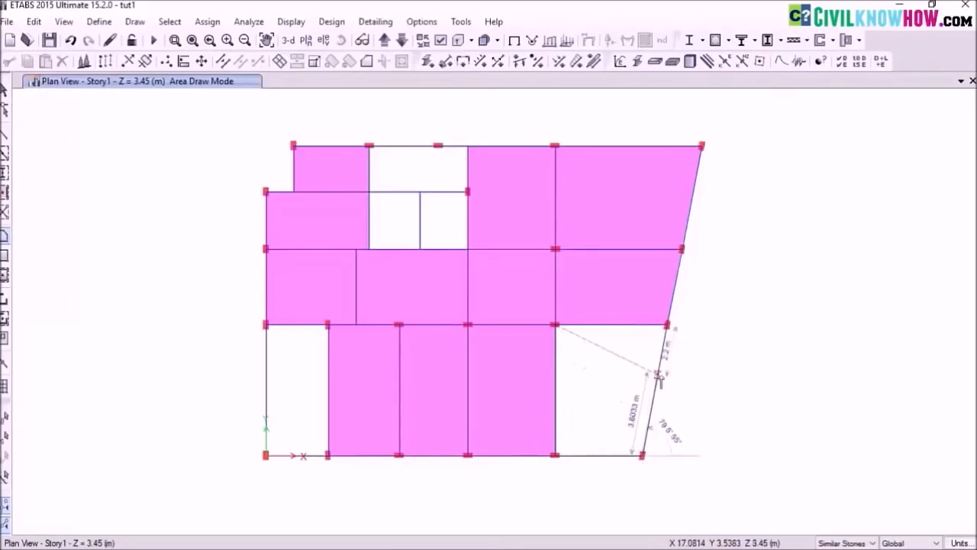
left_click(666, 324)
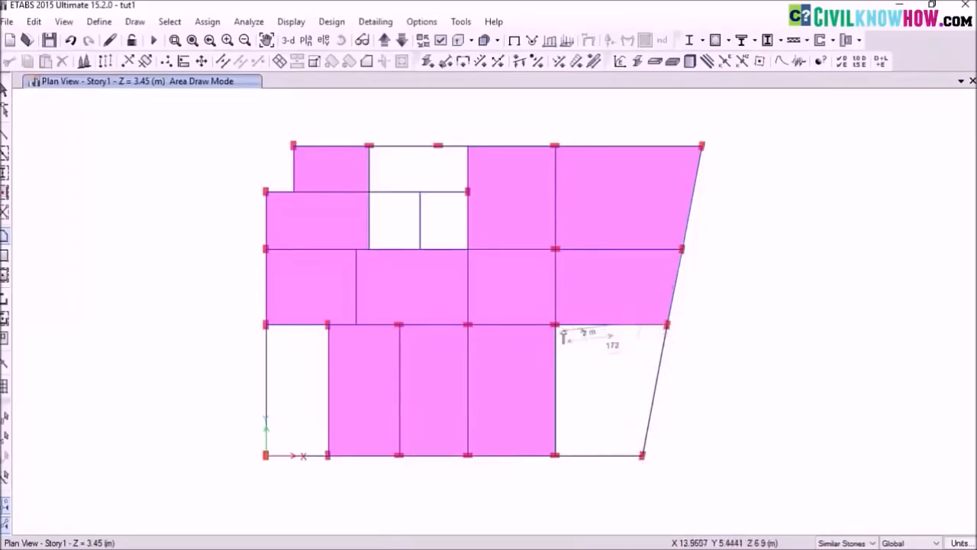
double_click(555, 325)
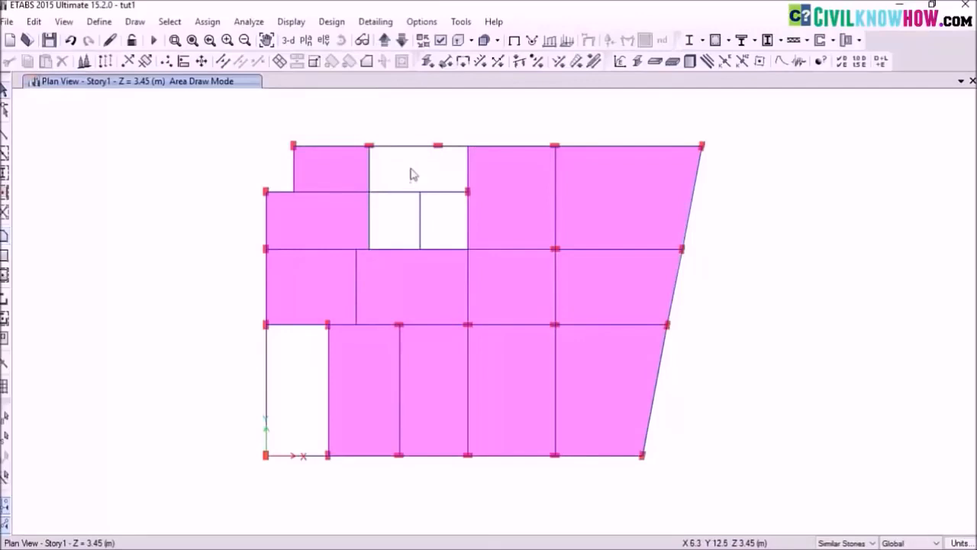
key("Escape")
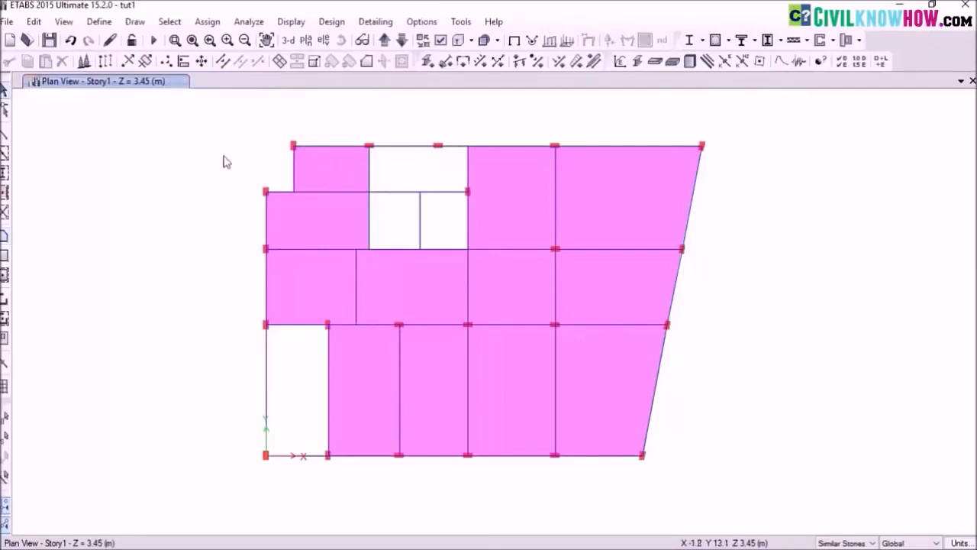
- Add a new slab property named stair200 and assign M25 as its slab material
mouse_move(131, 62)
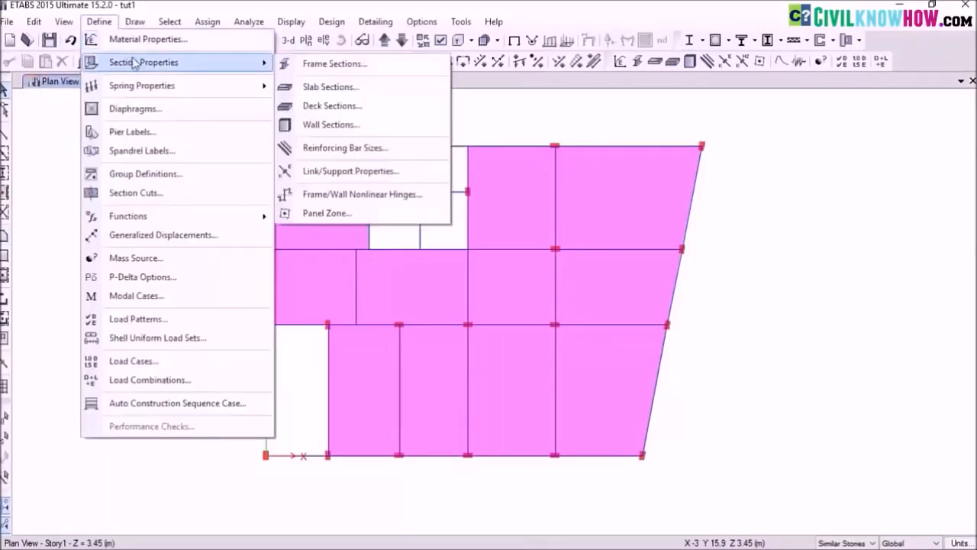
left_click(351, 89)
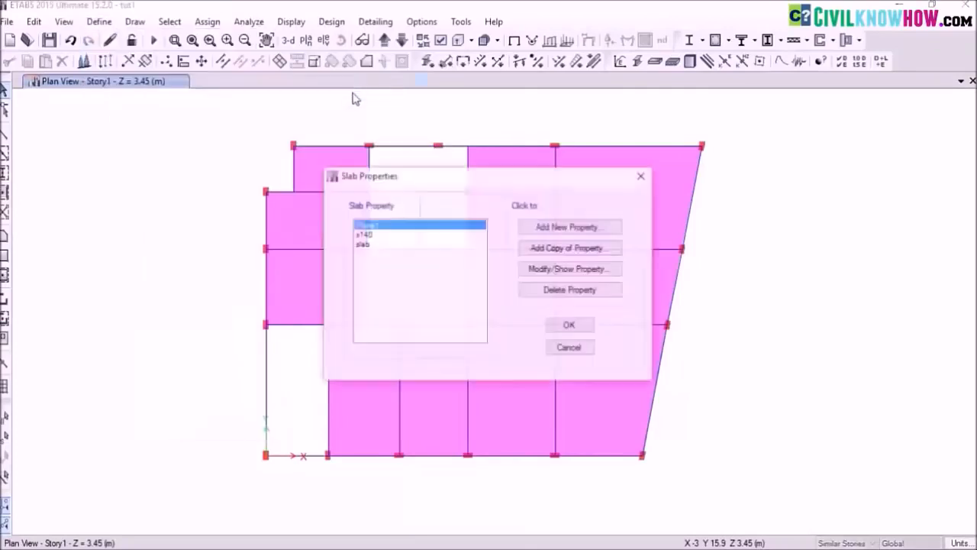
left_click(571, 226)
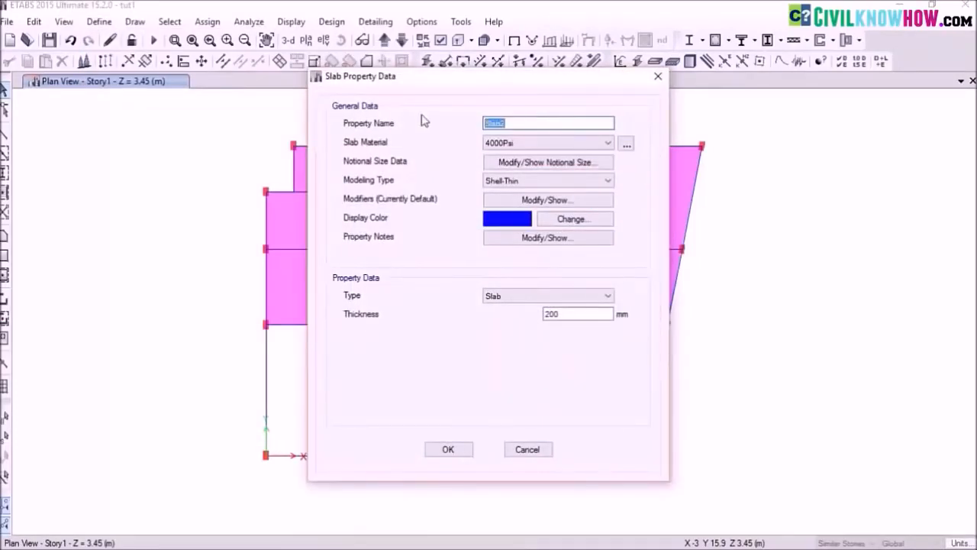
type("sla")
left_click(498, 121)
type("r200")
left_click(607, 143)
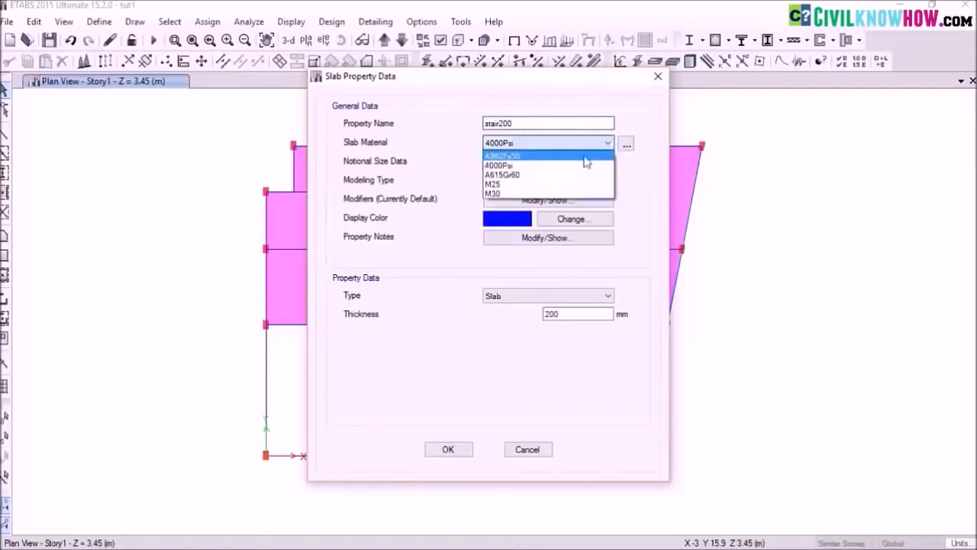
left_click(515, 185)
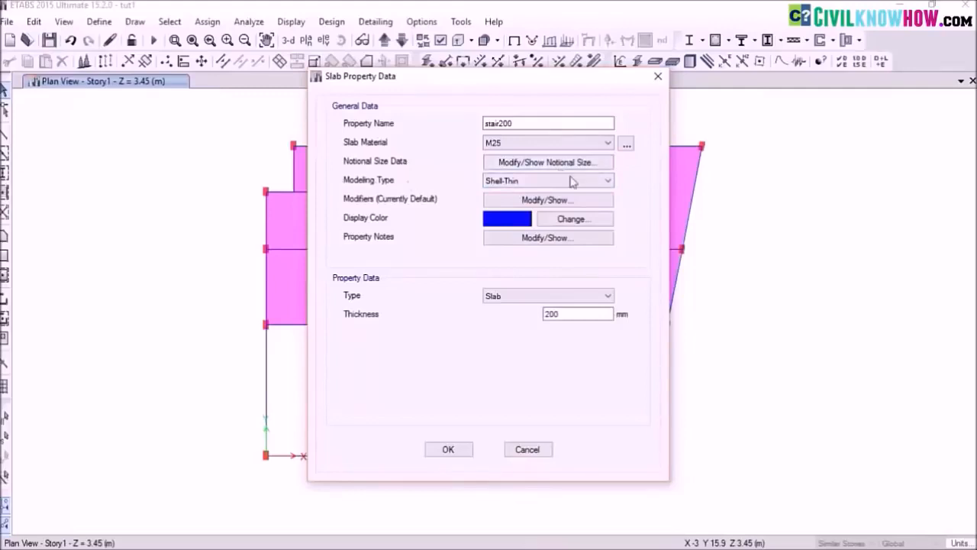
- Make stair200 a 200 mm thick membrane with special one-way load distribution and save the slab property
left_click(607, 184)
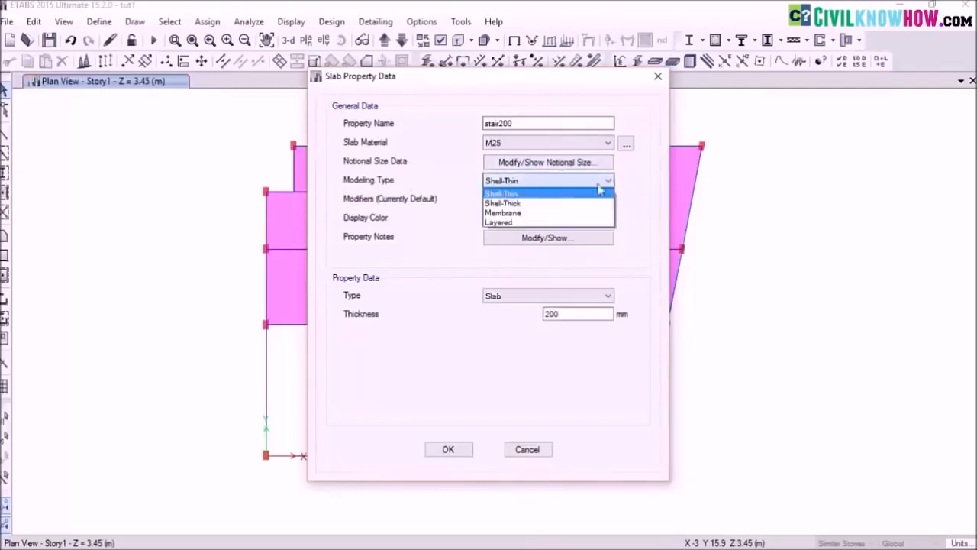
left_click(519, 213)
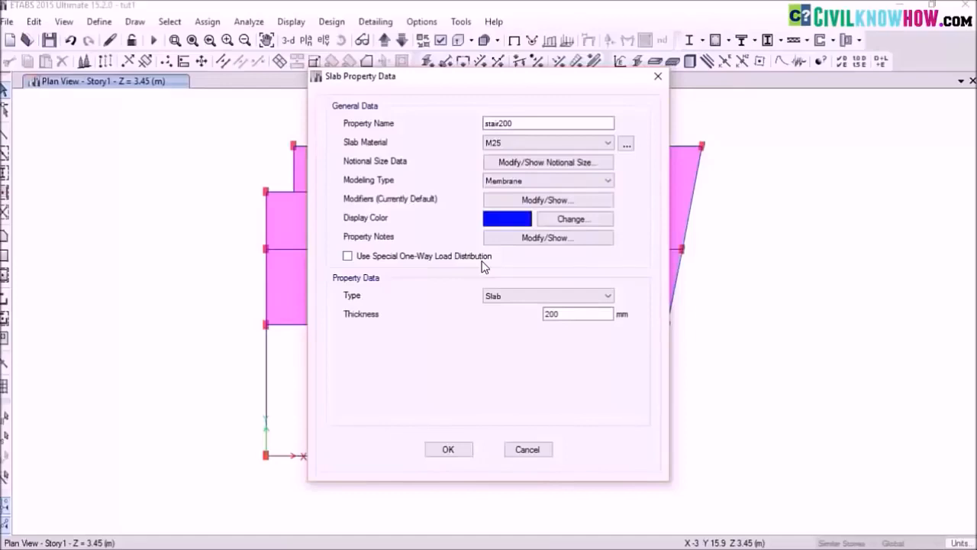
left_click(347, 256)
left_click_drag(573, 312, 500, 308)
type("2")
left_click(448, 449)
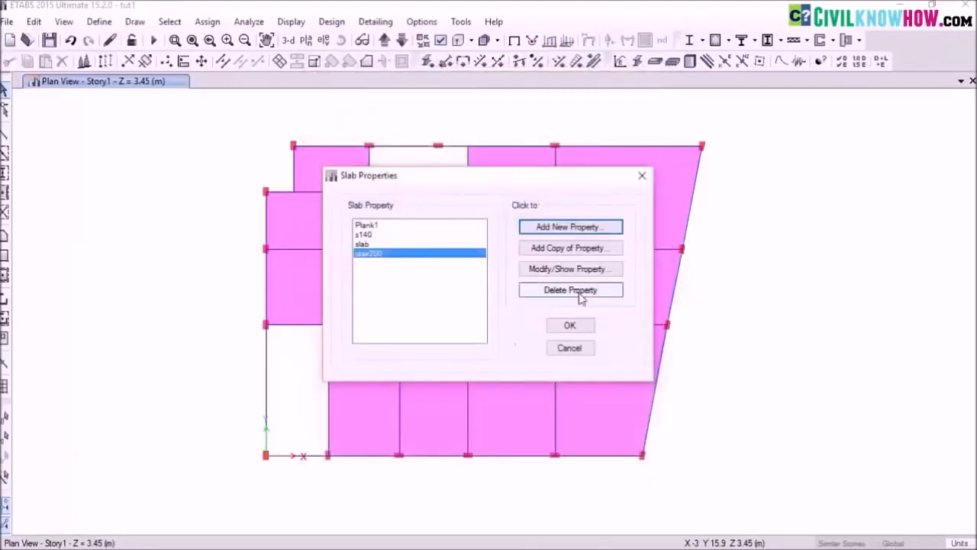
left_click(576, 327)
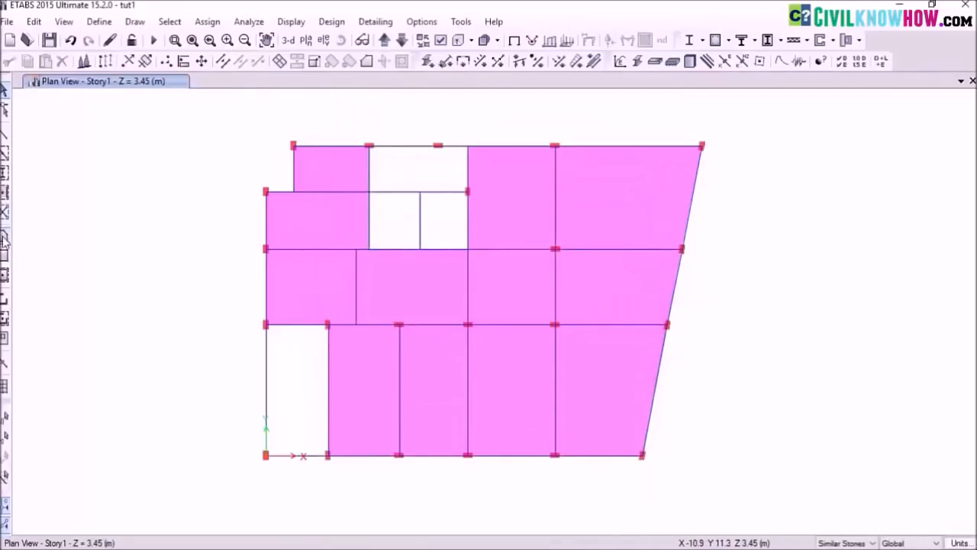
- Draw a rectangular stair200 slab over the empty top-row bay, between its upper-left column and lower-right column
left_click(5, 256)
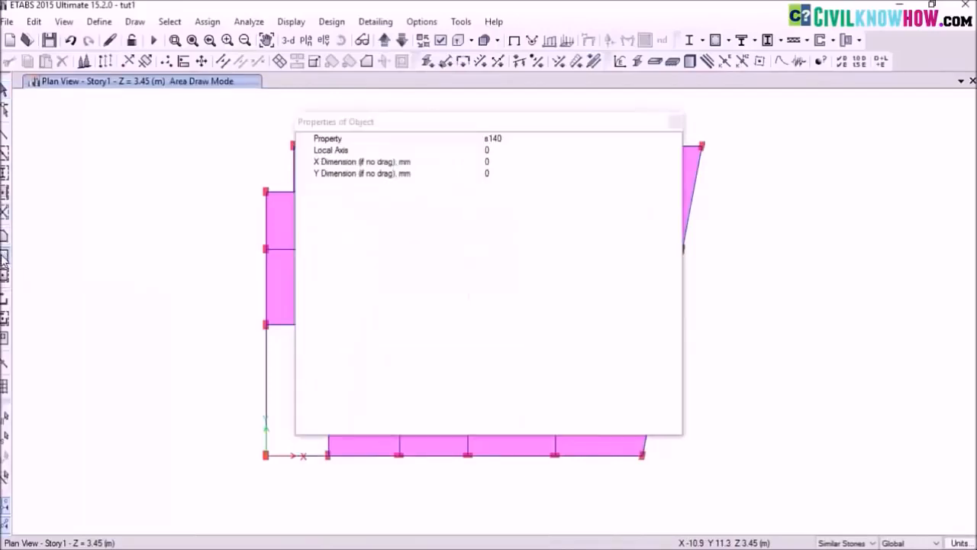
left_click(675, 140)
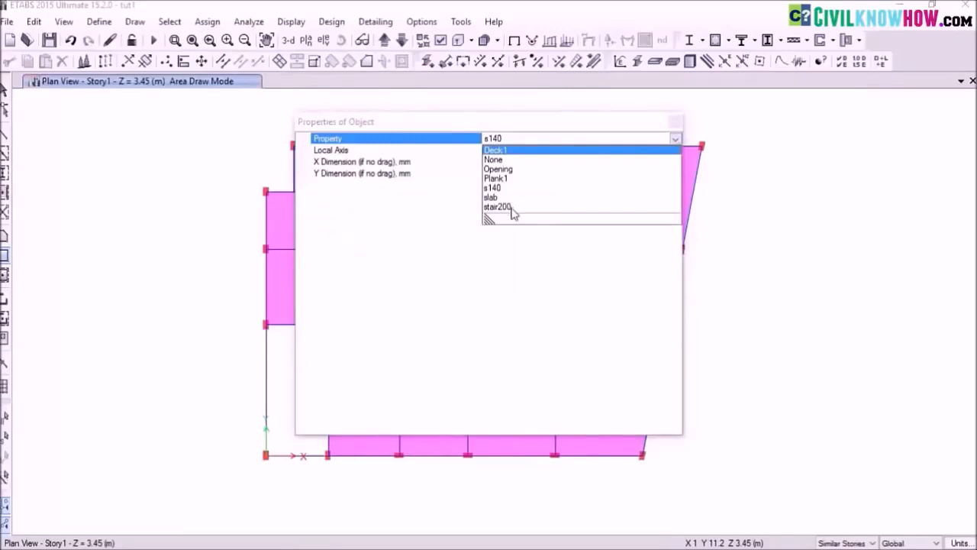
left_click(511, 207)
left_click(675, 123)
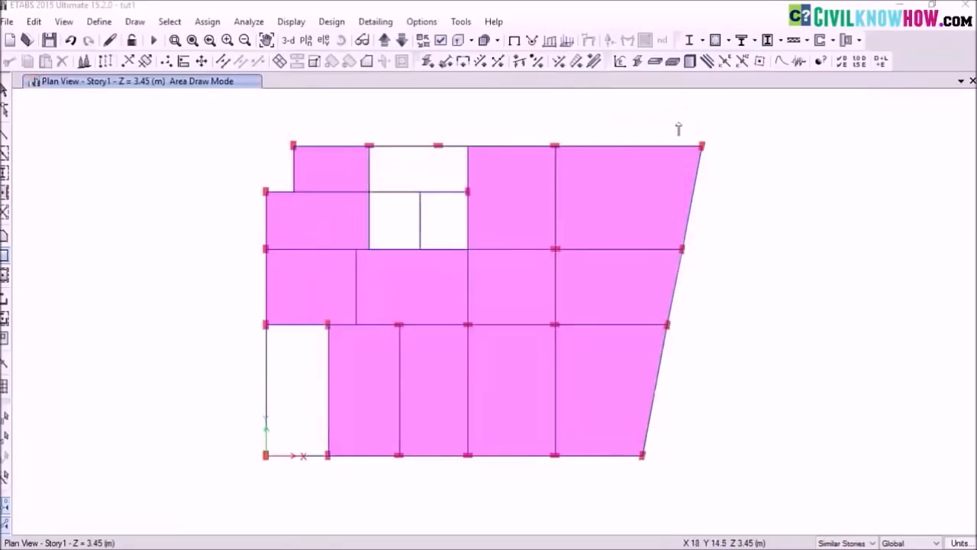
left_click(369, 146)
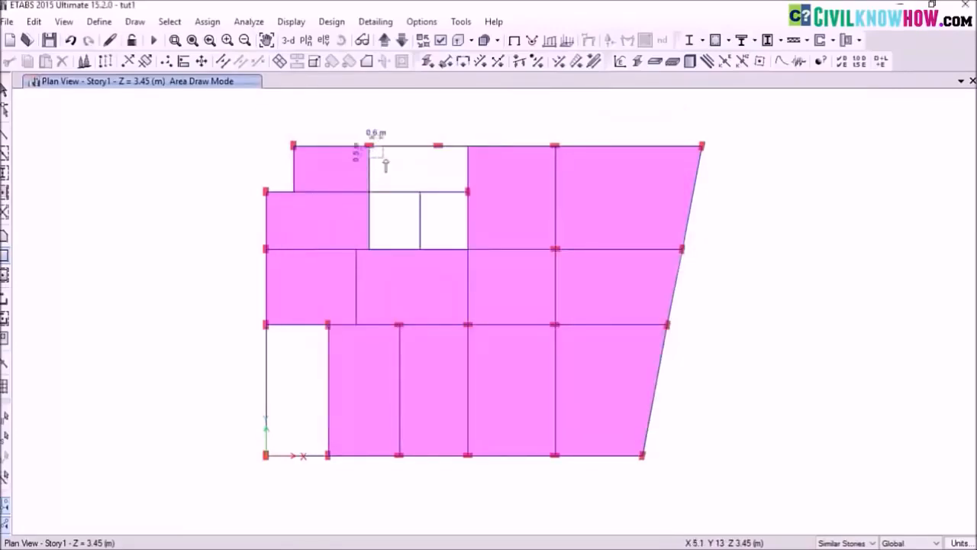
left_click(468, 191)
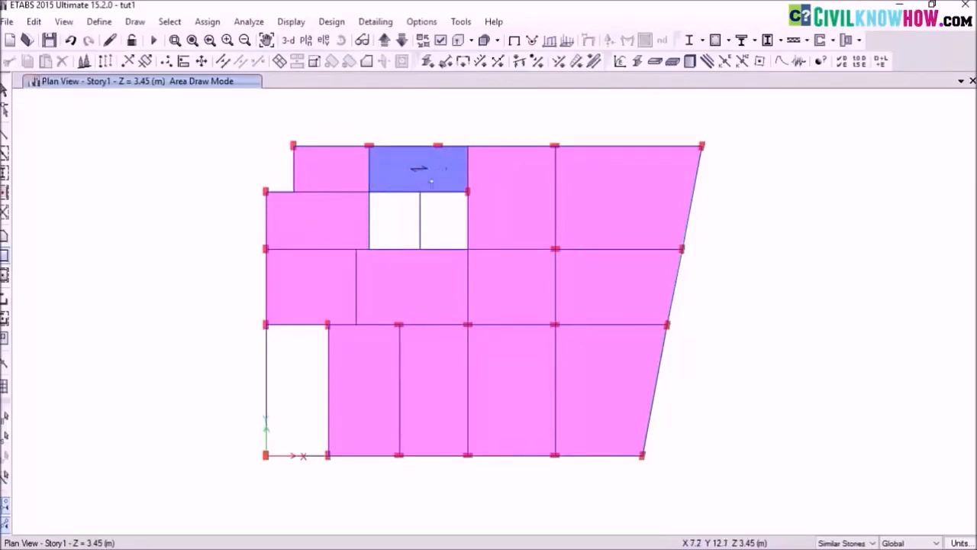
- Draw a rectangular stair200 slab over the empty lower-left corner bay and leave area drawing mode
left_click(267, 324)
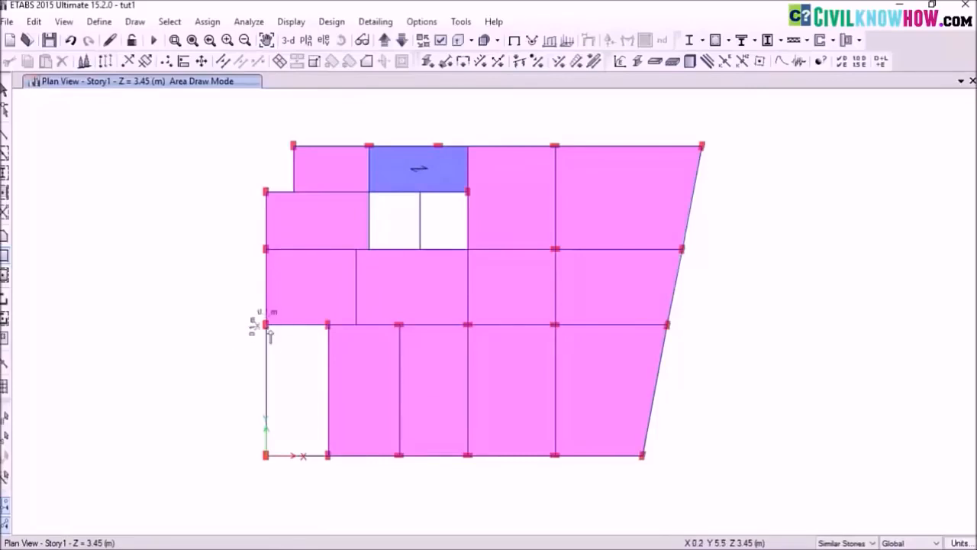
left_click(328, 456)
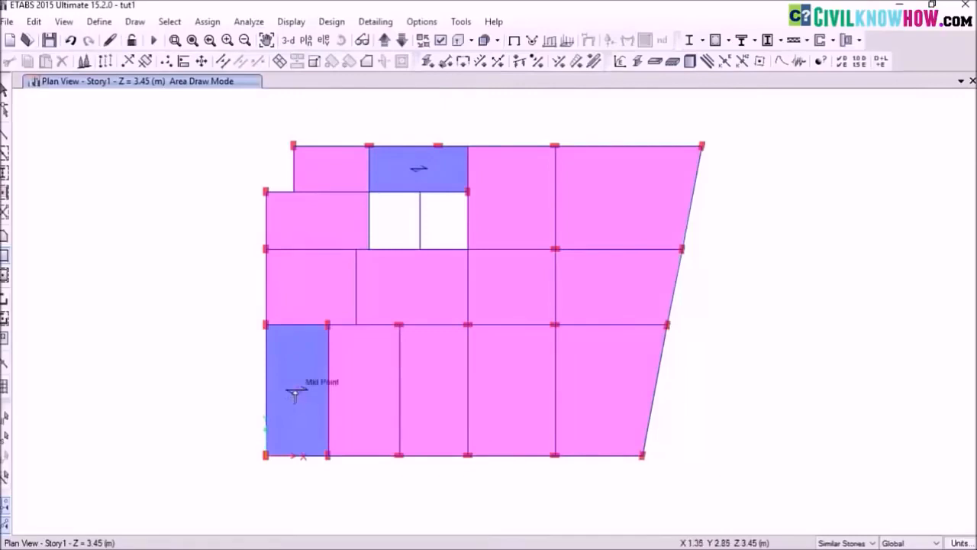
key("Escape")
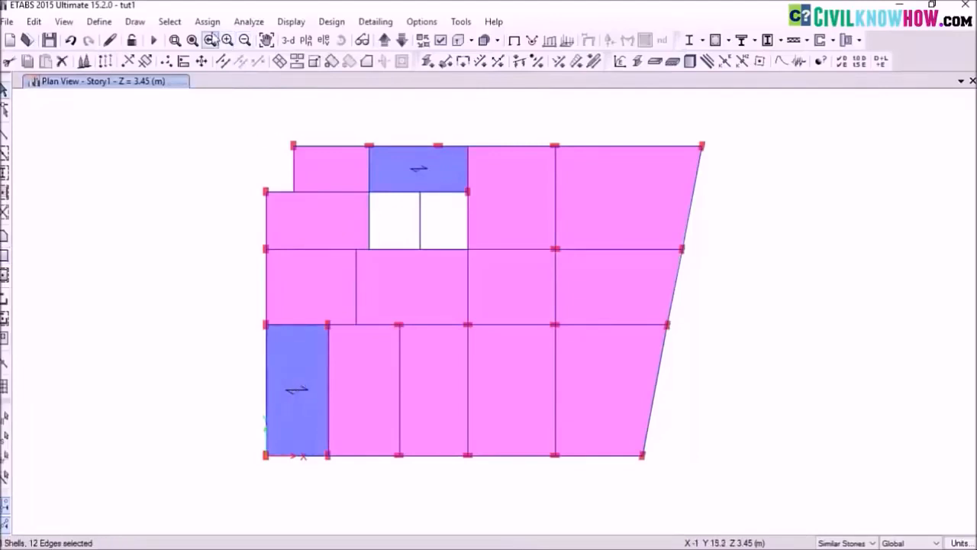
- Rotate the local axes of the lower-left stair slab 90 degrees from the default orientation and clear the display of assigns
left_click(207, 21)
mouse_move(271, 83)
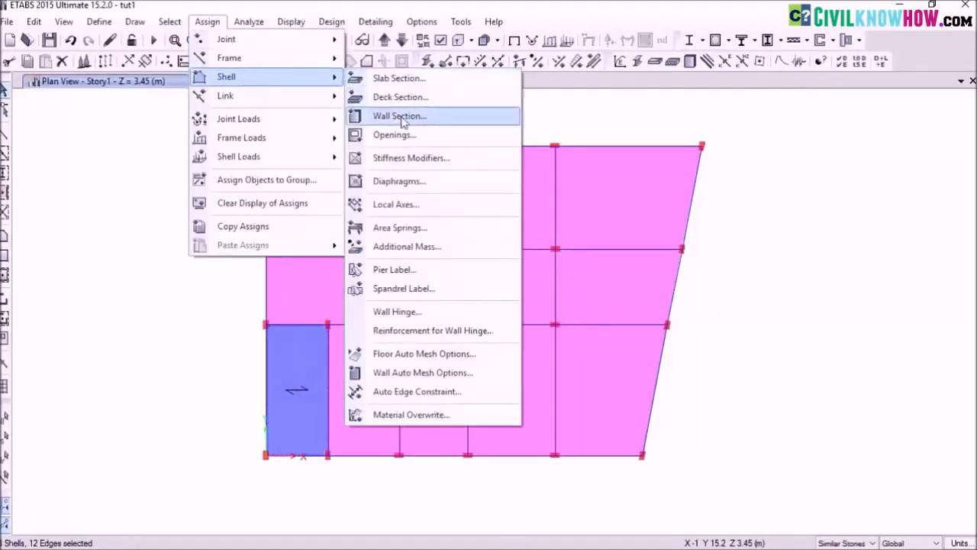
left_click(413, 204)
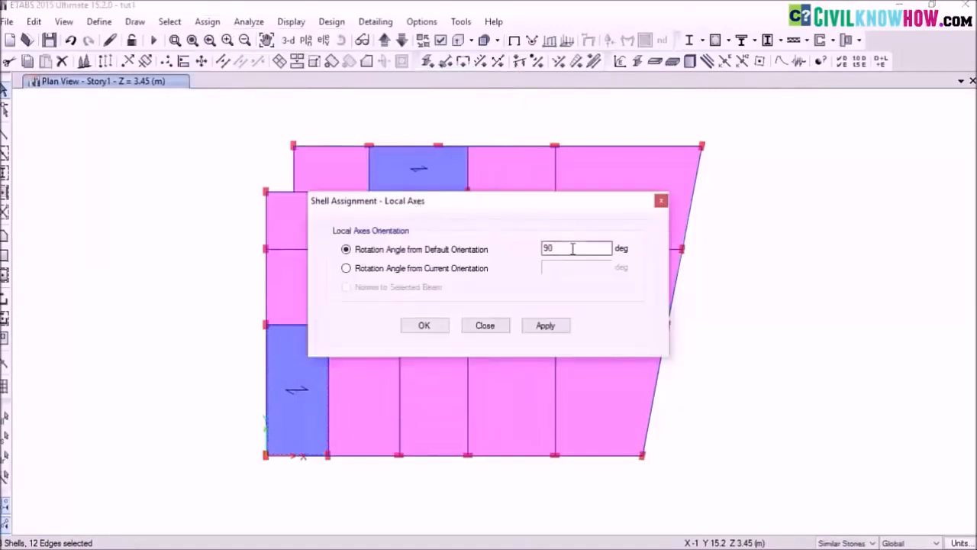
left_click_drag(555, 248, 504, 248)
type("30")
left_click(545, 327)
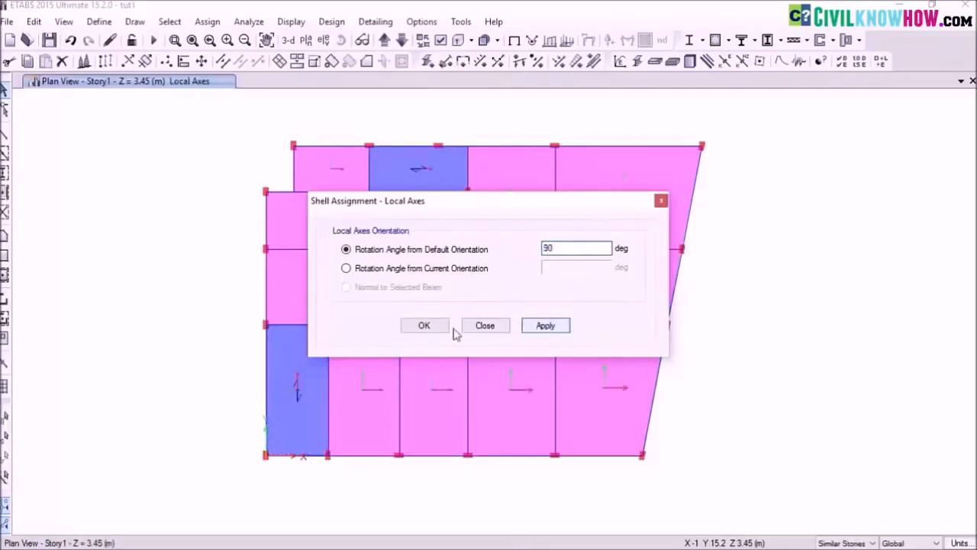
left_click(427, 326)
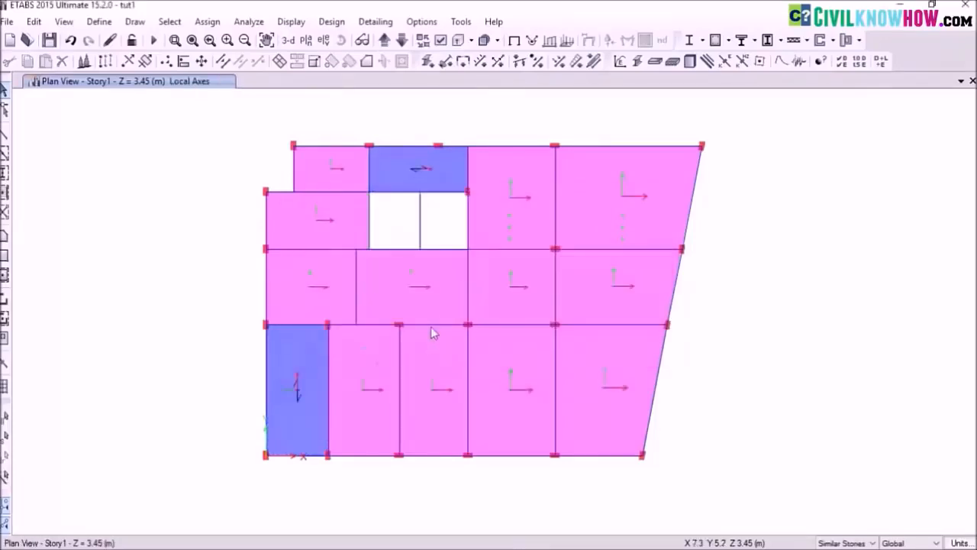
left_click(207, 21)
left_click(273, 204)
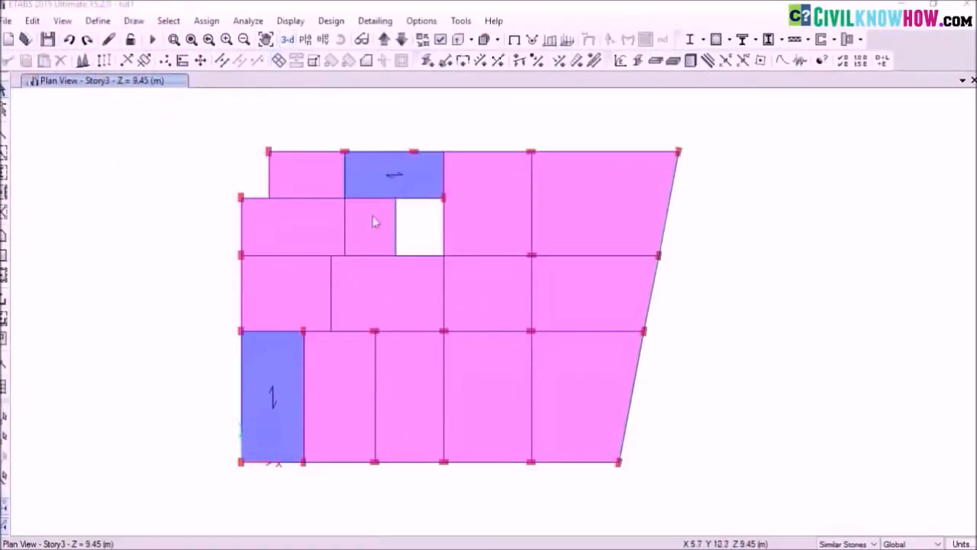
- Examine the slabs on all stories in the 3-D view, and return to the Story3 plan view
left_click(288, 41)
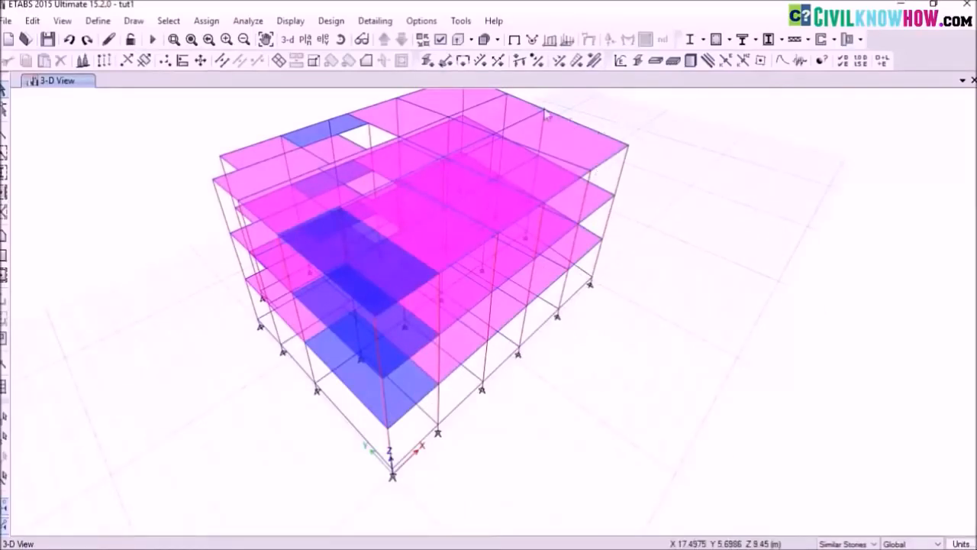
left_click(305, 39)
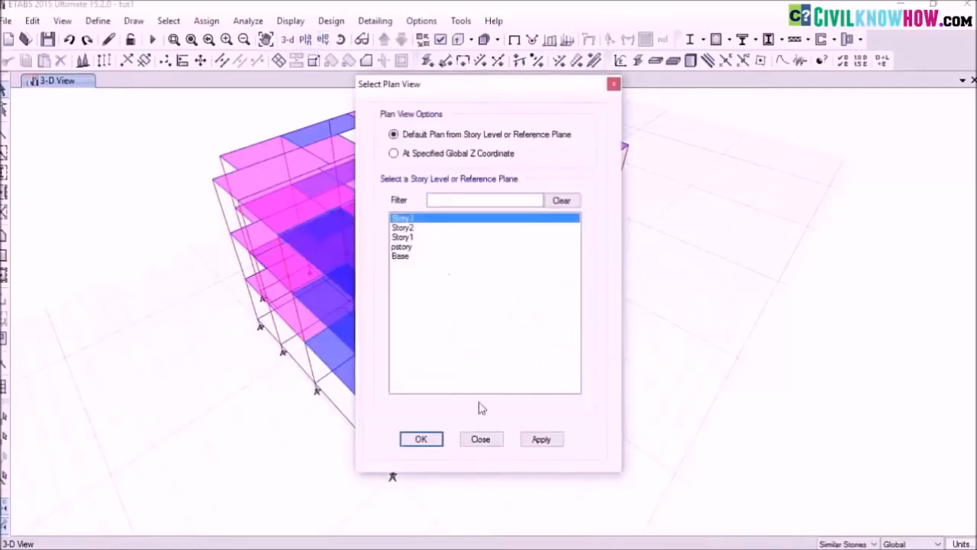
left_click(550, 441)
left_click(419, 438)
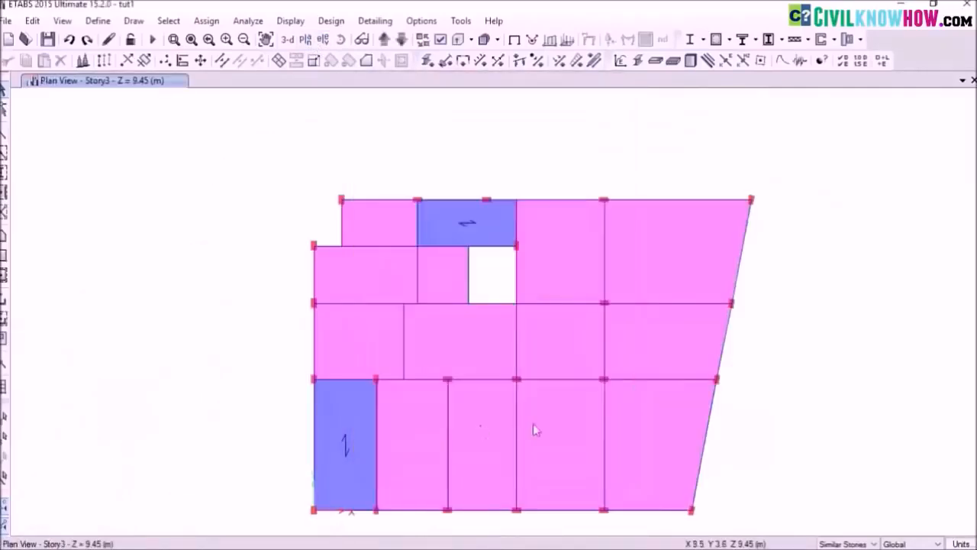
middle_click_drag(470, 471, 348, 354)
middle_click_drag(479, 327, 491, 358)
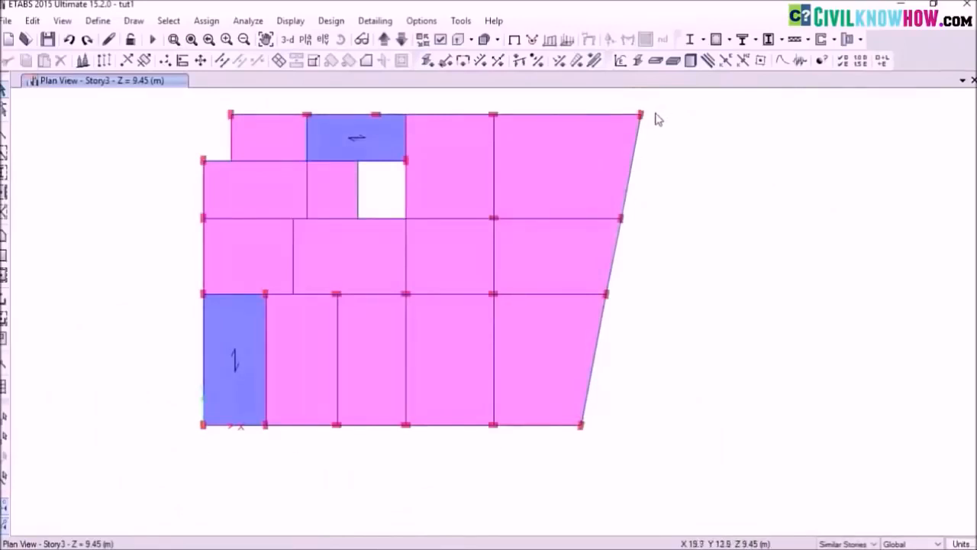
middle_click_drag(468, 380, 483, 396)
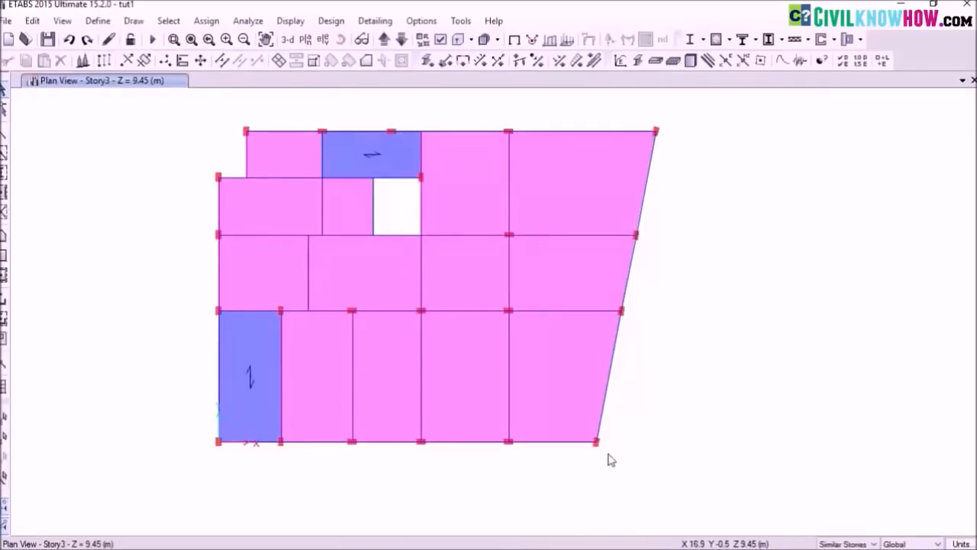
- Define a Shell-Thin slab property named shade120 with M25 material and a thickness of 120 mm
left_click(97, 21)
mouse_move(137, 61)
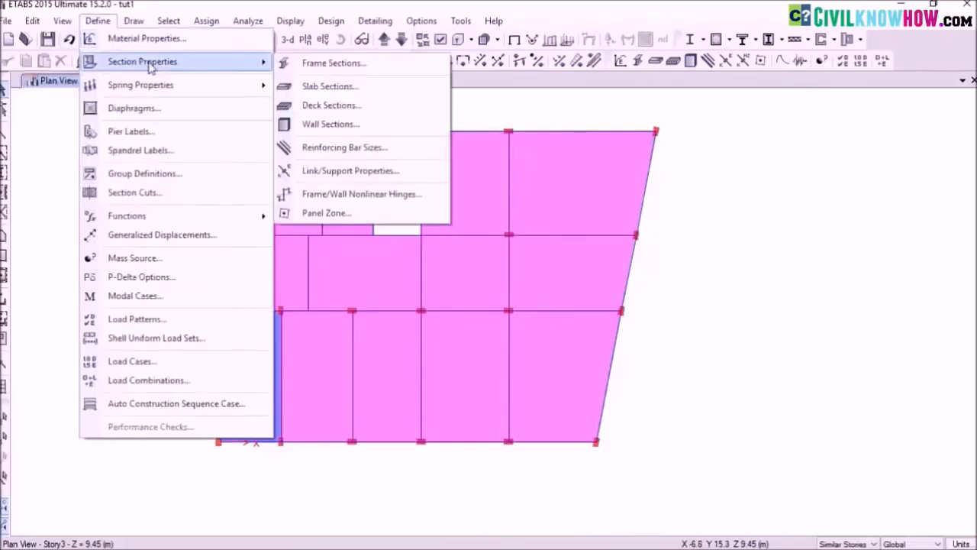
left_click(341, 89)
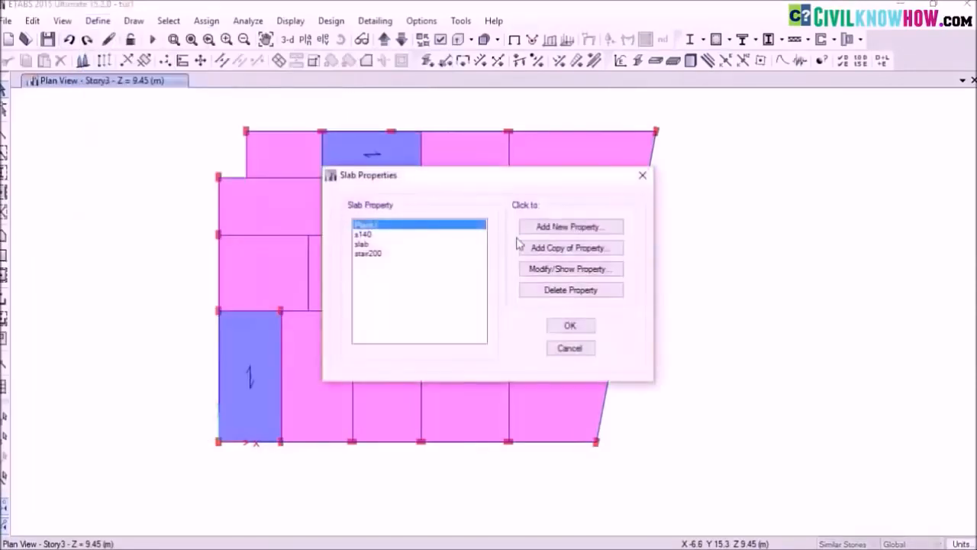
left_click(565, 226)
left_click_drag(518, 123, 435, 119)
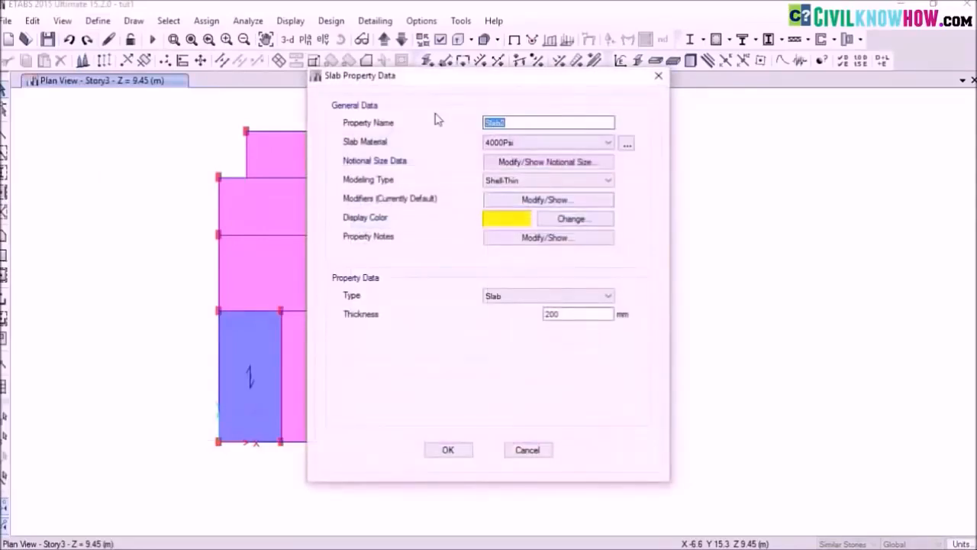
type("shade120")
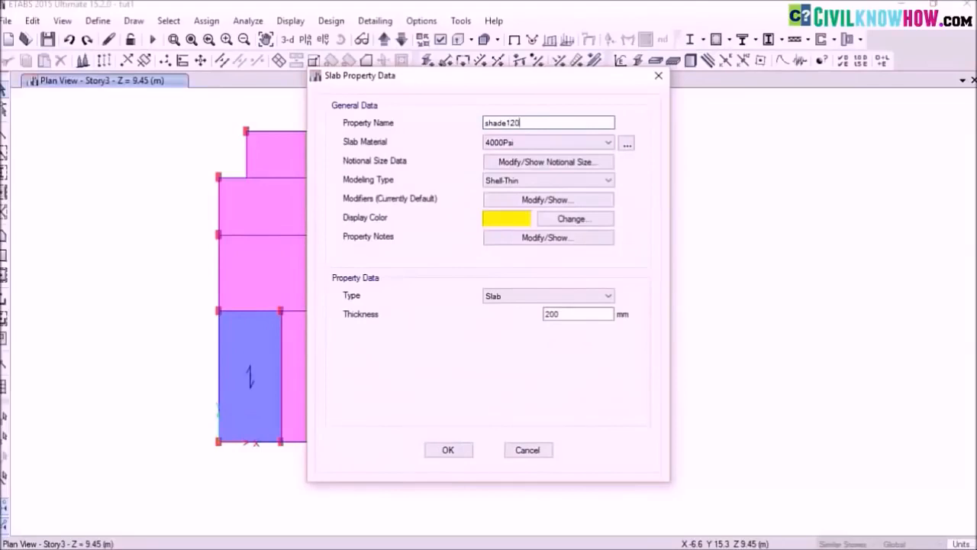
left_click(609, 143)
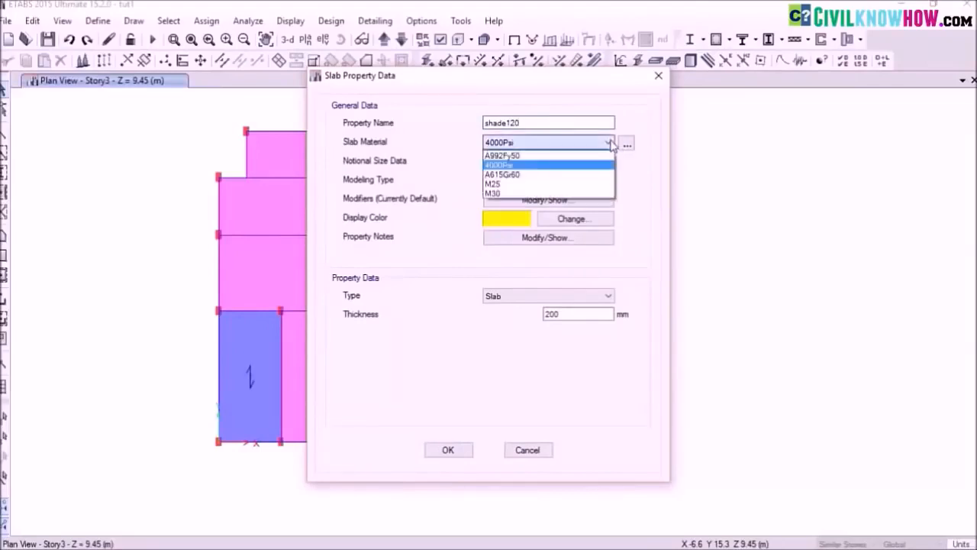
left_click(529, 184)
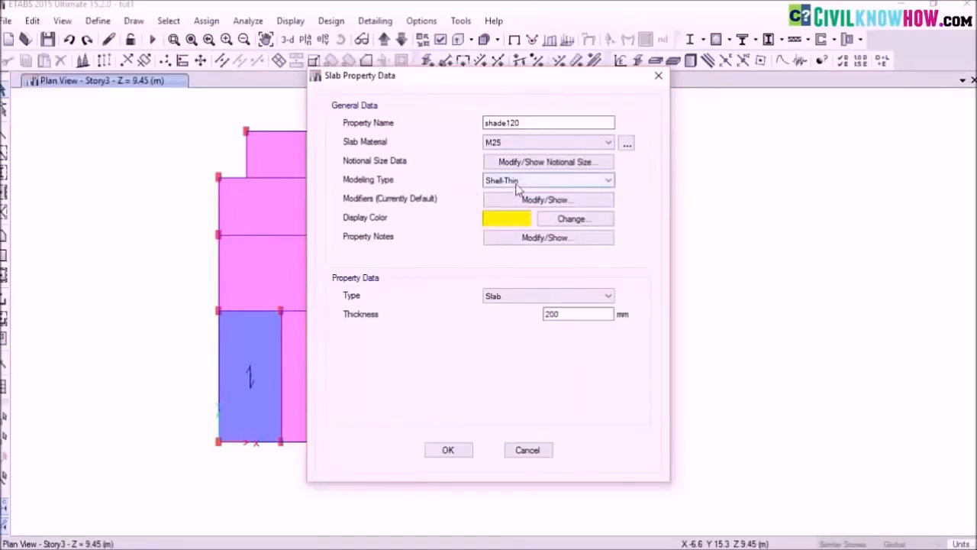
left_click_drag(562, 314, 526, 314)
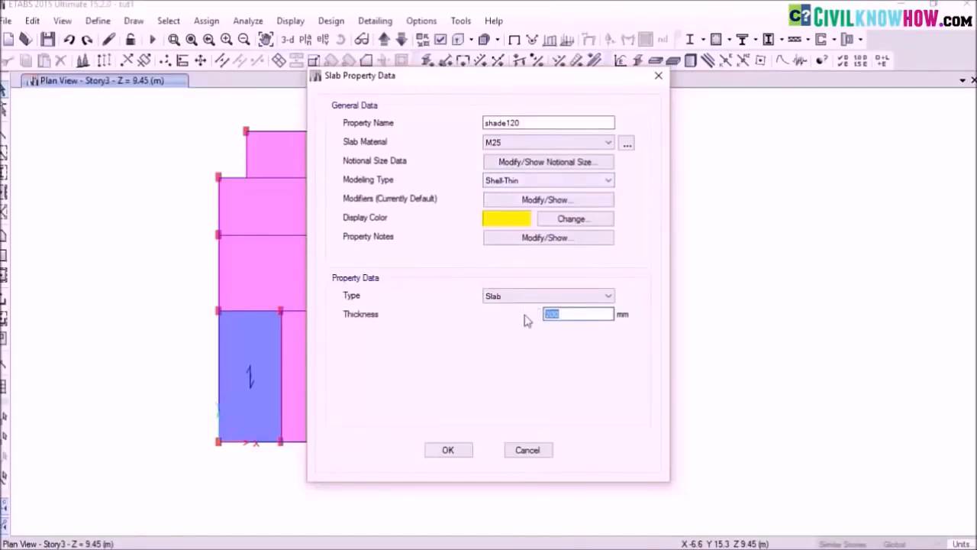
type("12")
left_click(448, 450)
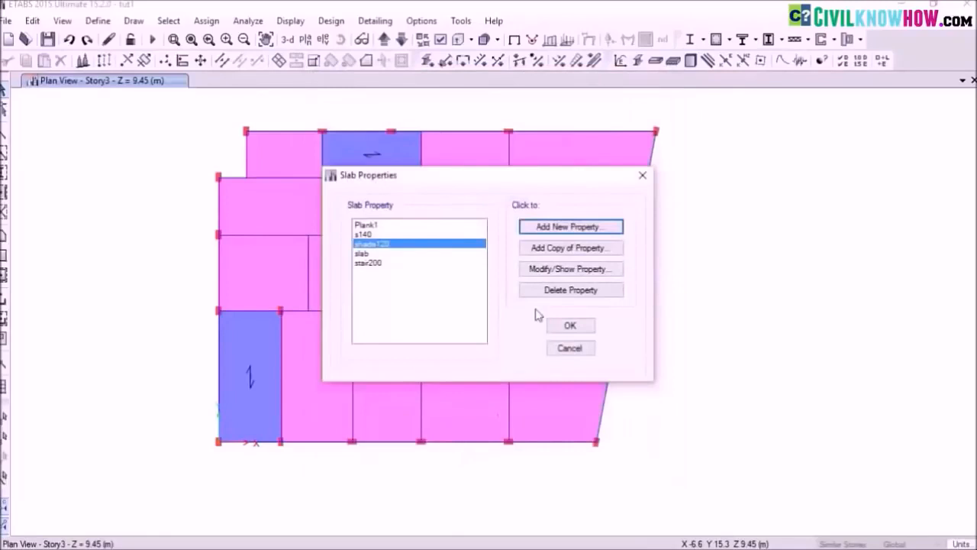
- Accept the slab properties and replicate the beams along the plan's lower edge once, with dx 0 and dy -0.6 m
left_click(573, 327)
middle_click_drag(505, 371, 484, 353)
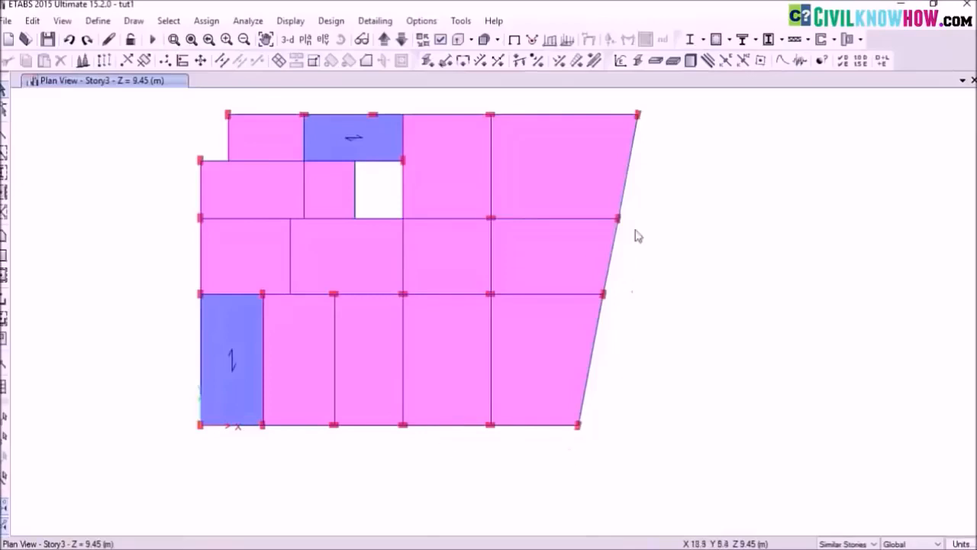
mouse_move(430, 310)
middle_mouse_down()
mouse_move(422, 320)
mouse_move(435, 308)
middle_mouse_up()
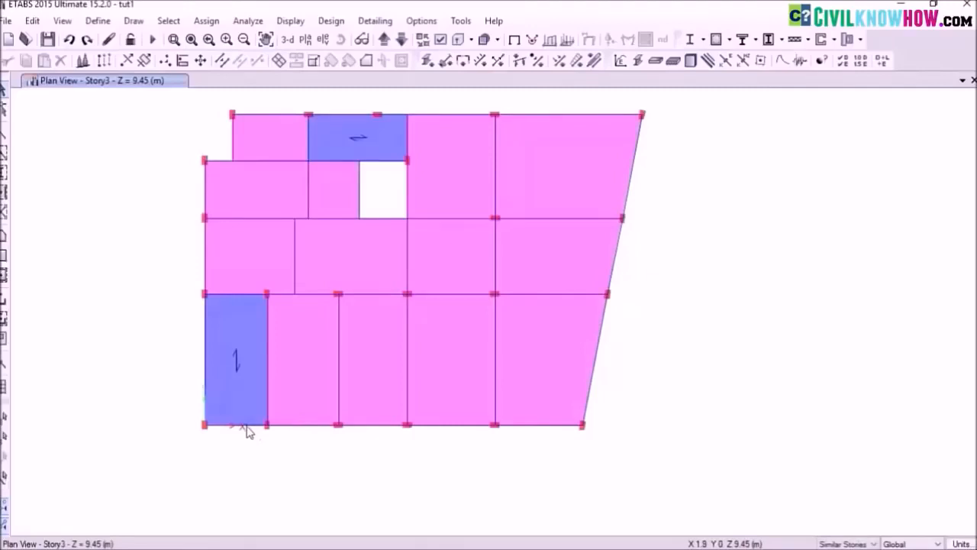
left_click(301, 429)
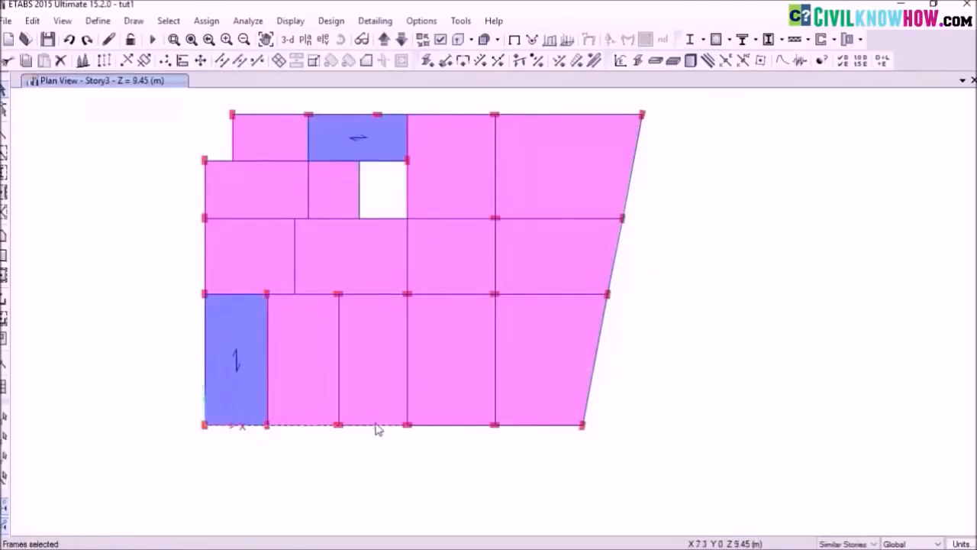
left_click(448, 426)
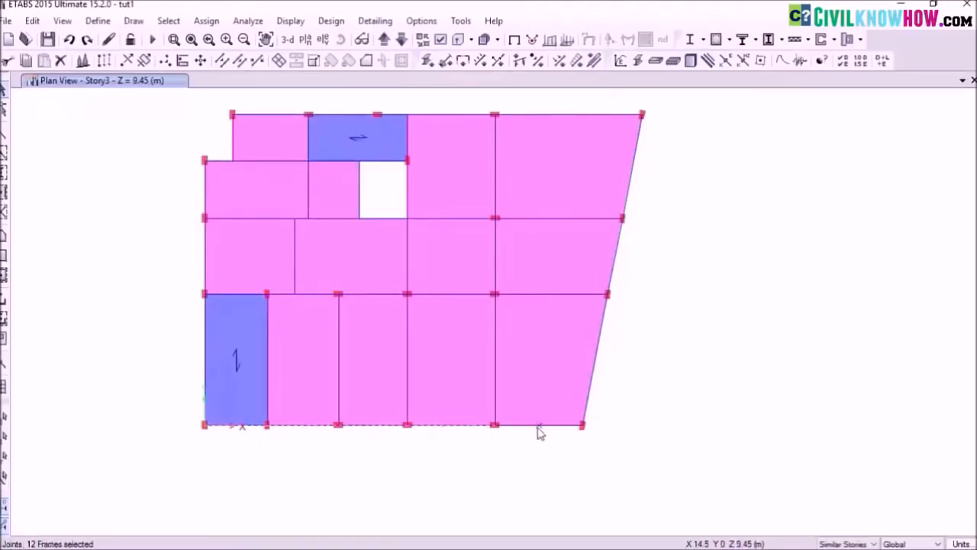
left_click(532, 427)
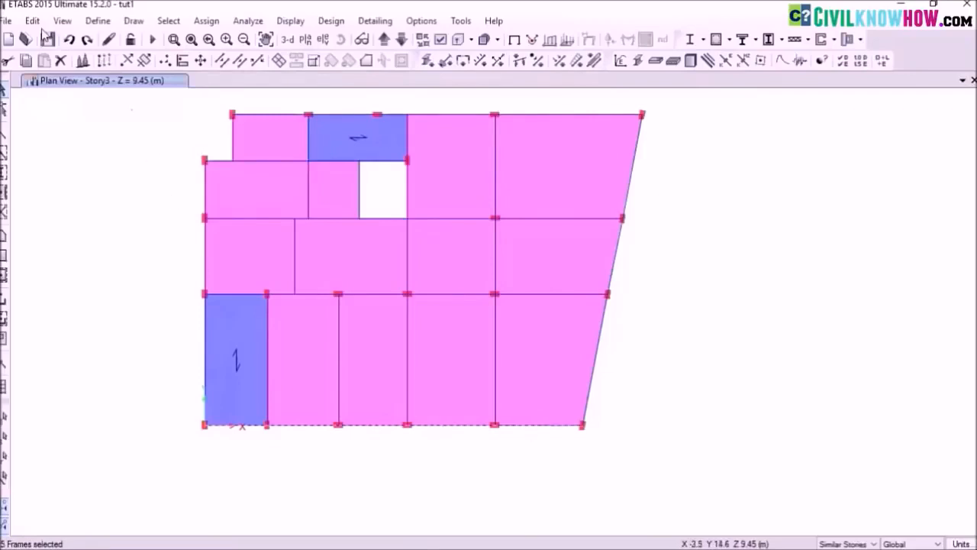
left_click(32, 21)
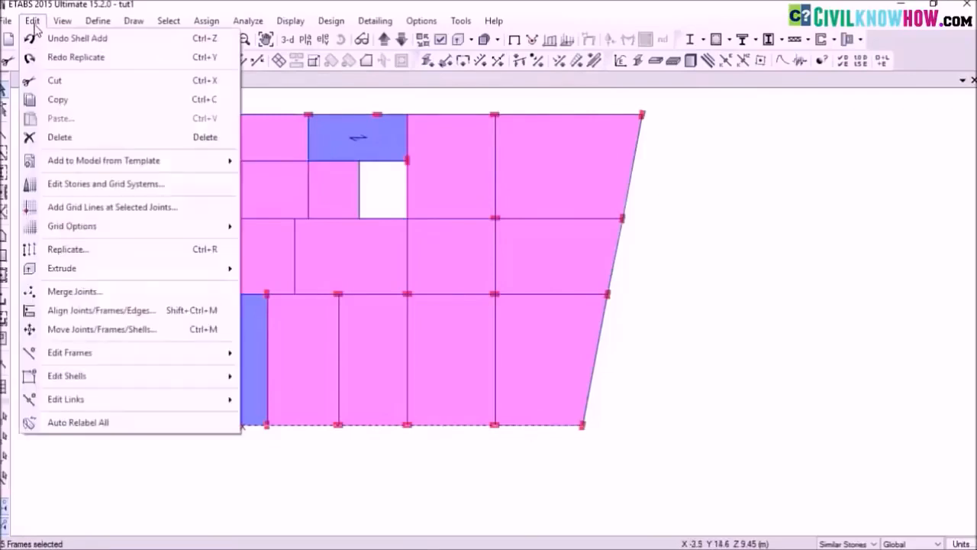
left_click(97, 251)
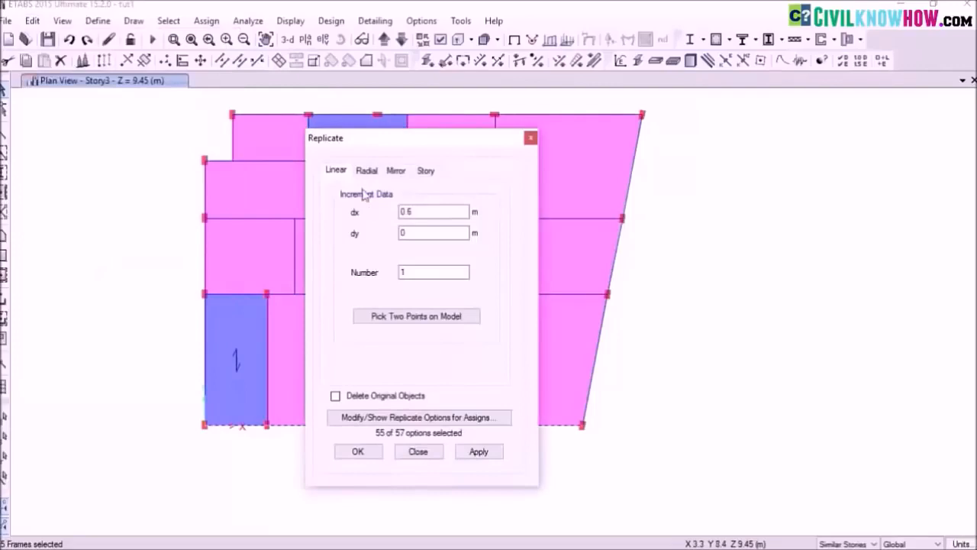
left_click_drag(400, 136, 695, 128)
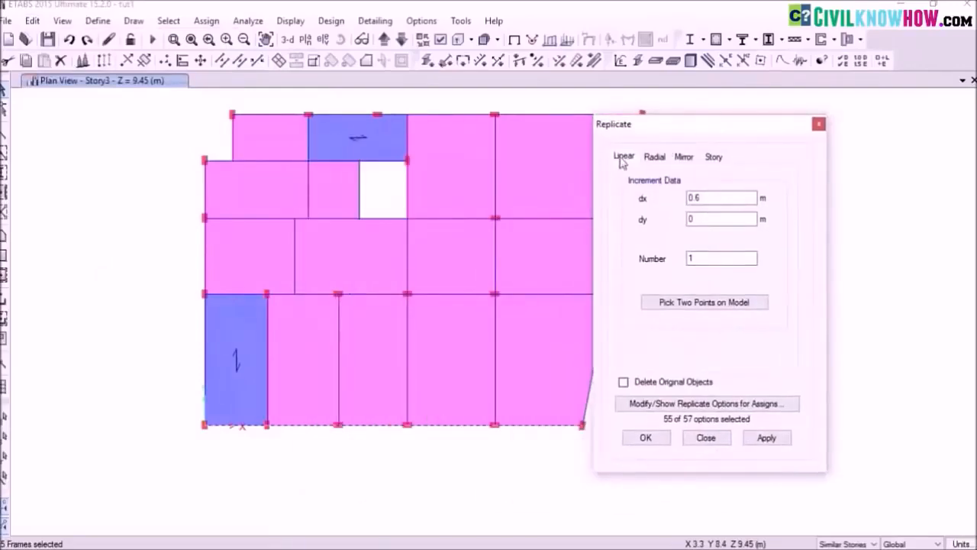
left_click_drag(704, 198, 672, 225)
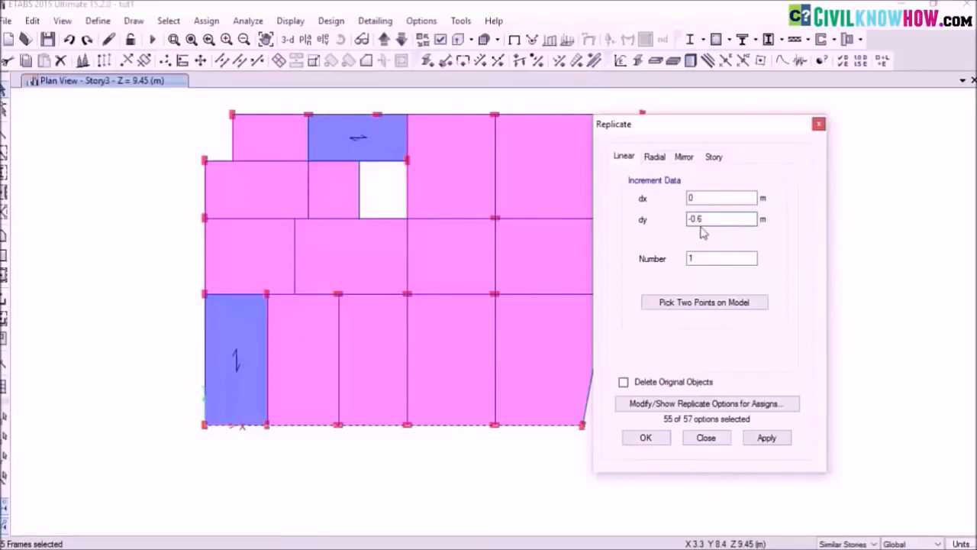
left_click(765, 438)
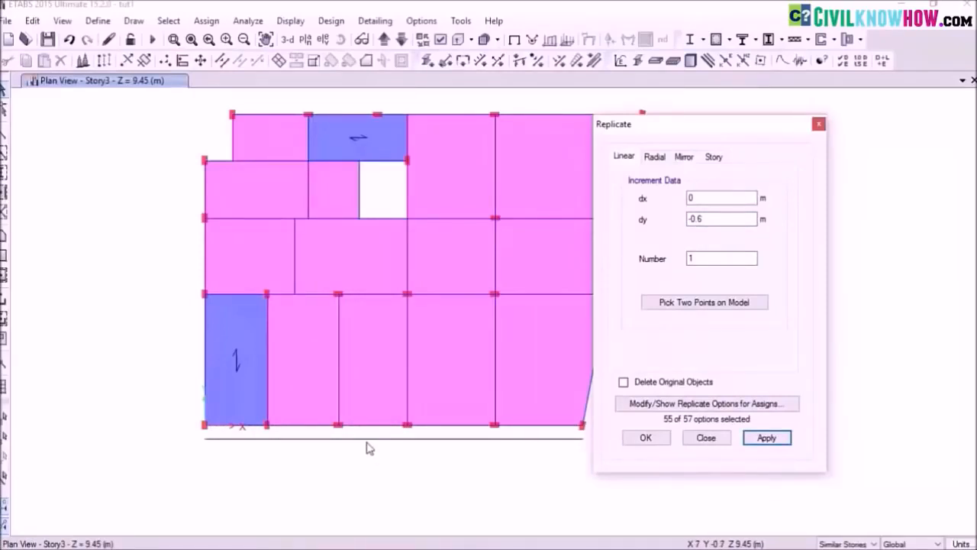
left_click(645, 438)
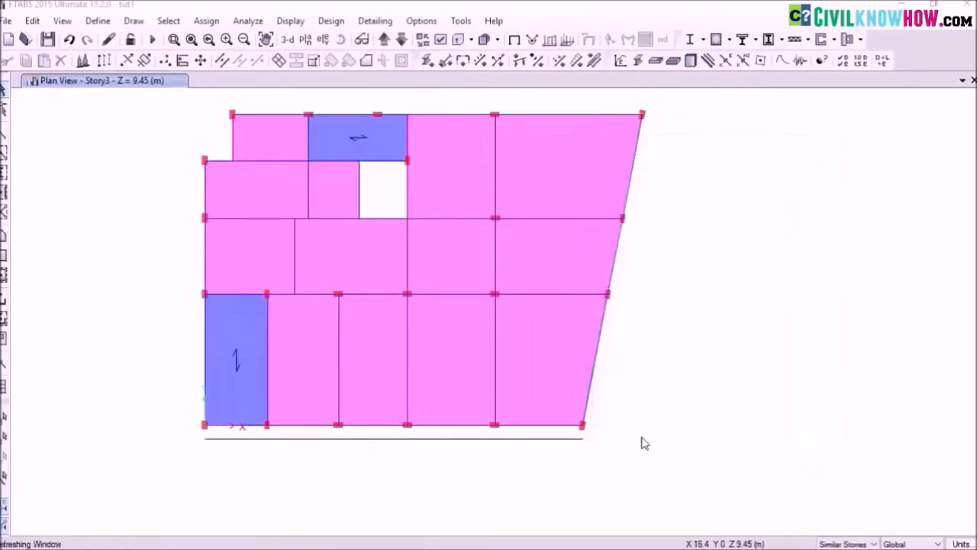
- Replicate the three beams along the slanted right edge once, offset about 0.6 m outward in X with dy 0
left_click(634, 183)
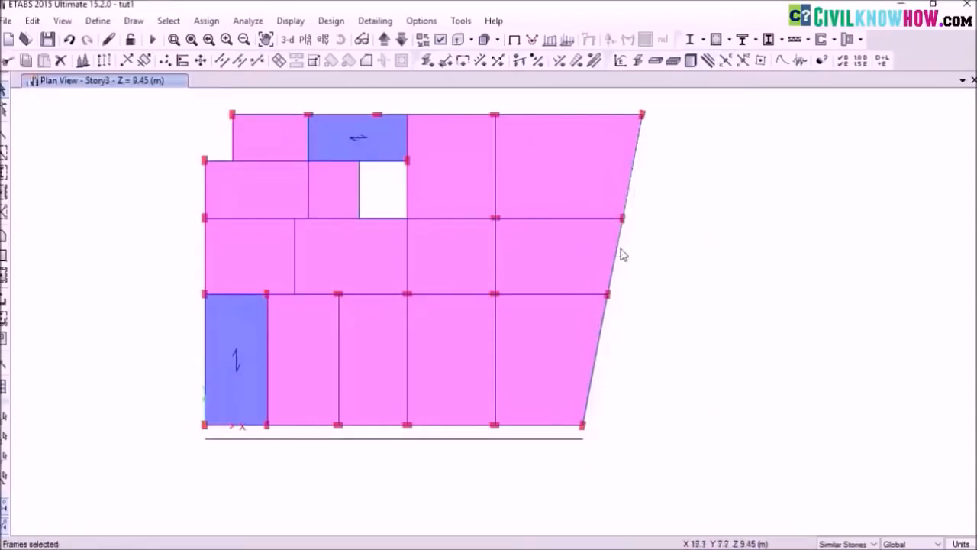
left_click(616, 247)
left_click(598, 351)
left_click(32, 21)
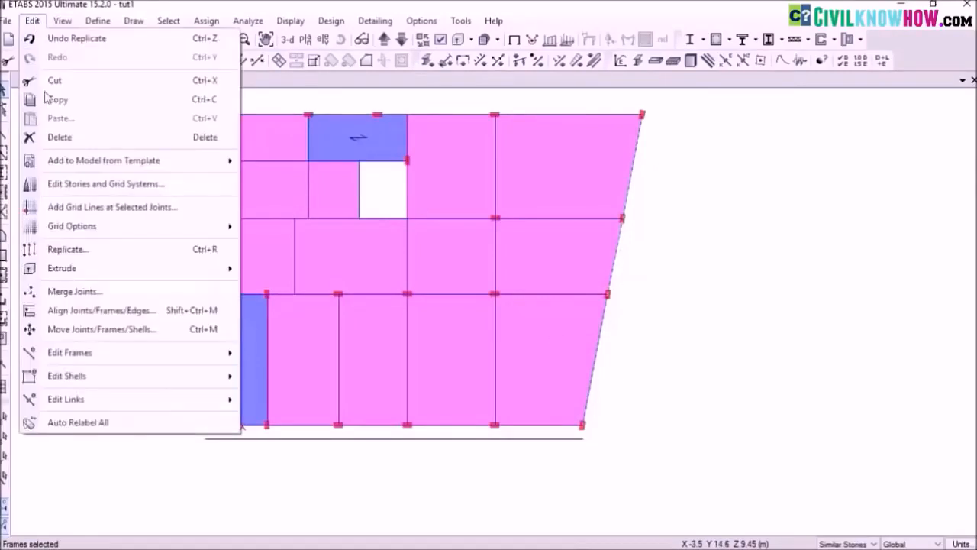
left_click(84, 243)
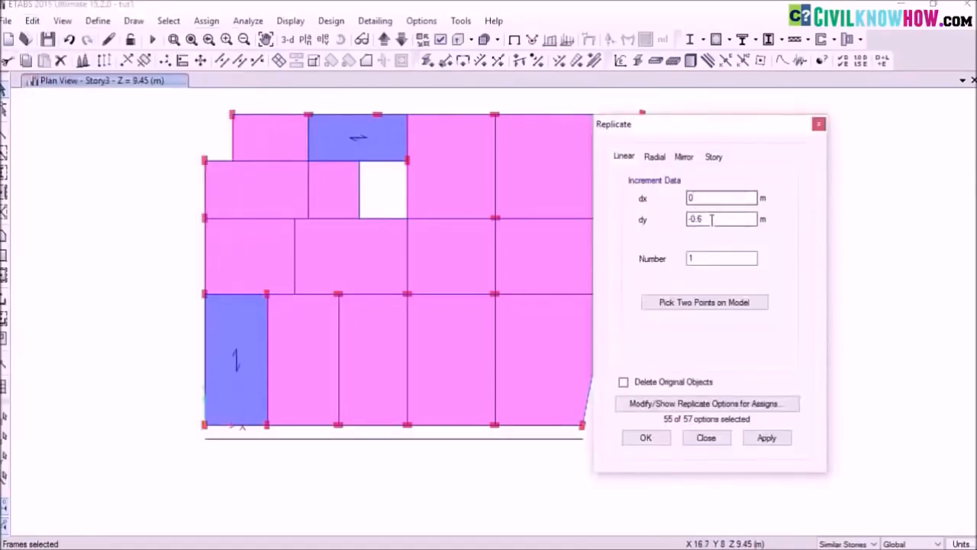
type("0")
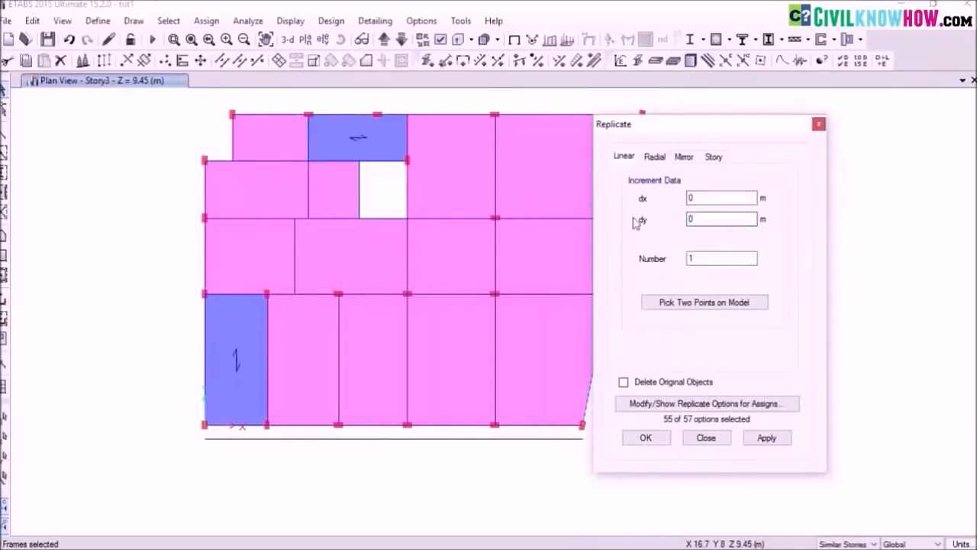
left_click(705, 197)
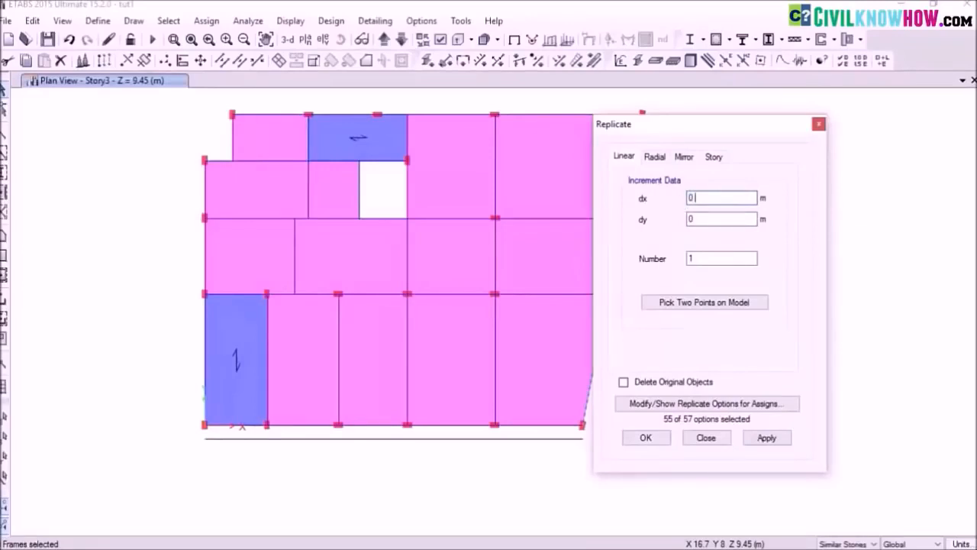
left_click(767, 437)
left_click(645, 438)
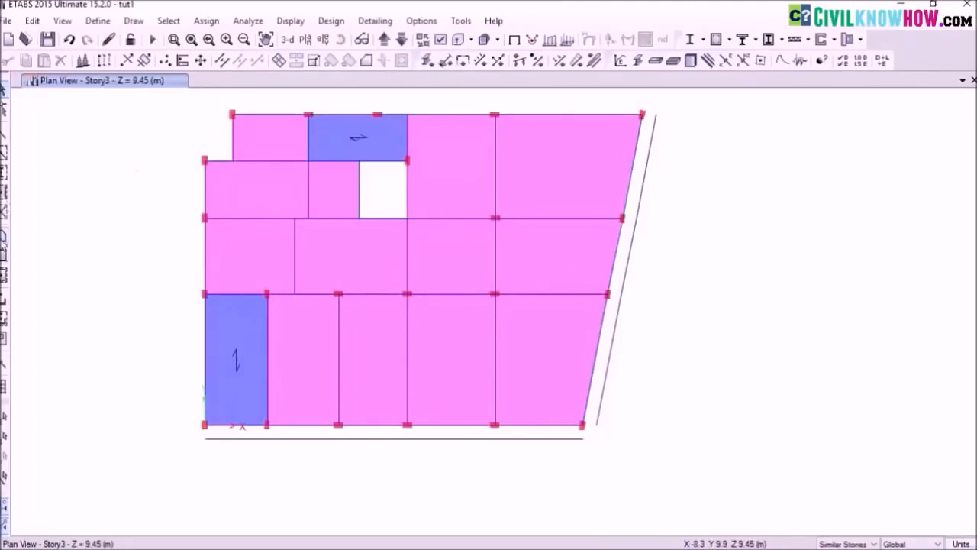
- Draw a shade120 slab strip between the plan's lower edge and its replicated beam line, and leave area drawing mode
left_click(4, 252)
left_click(569, 138)
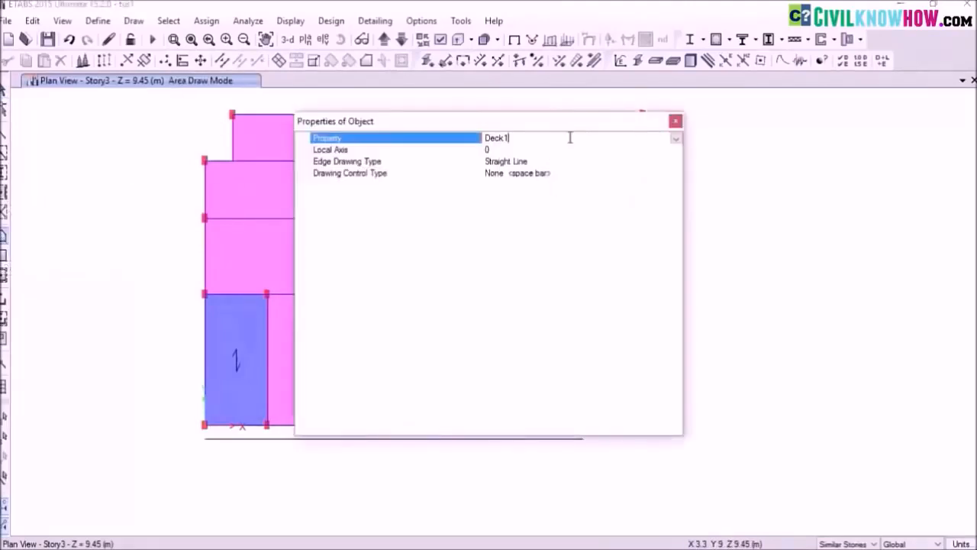
left_click(675, 139)
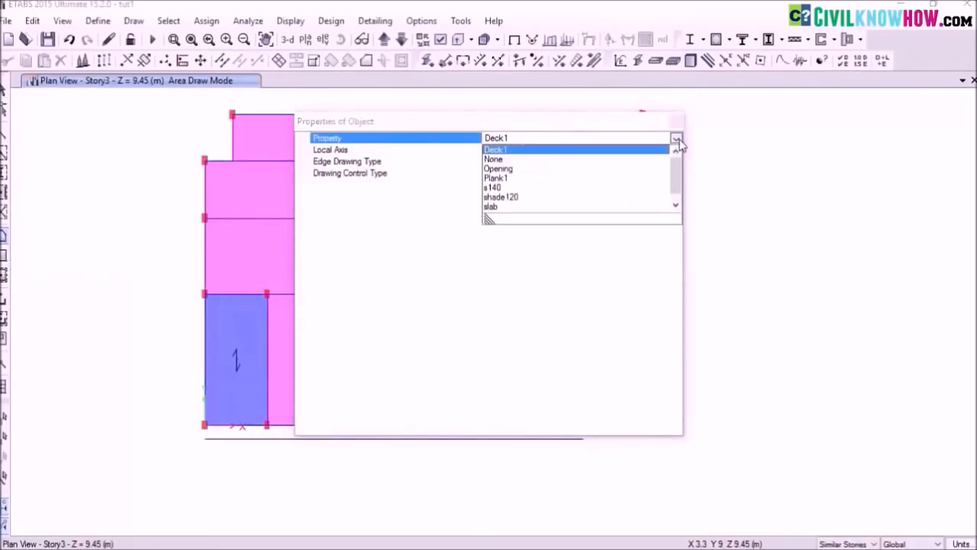
left_click(504, 197)
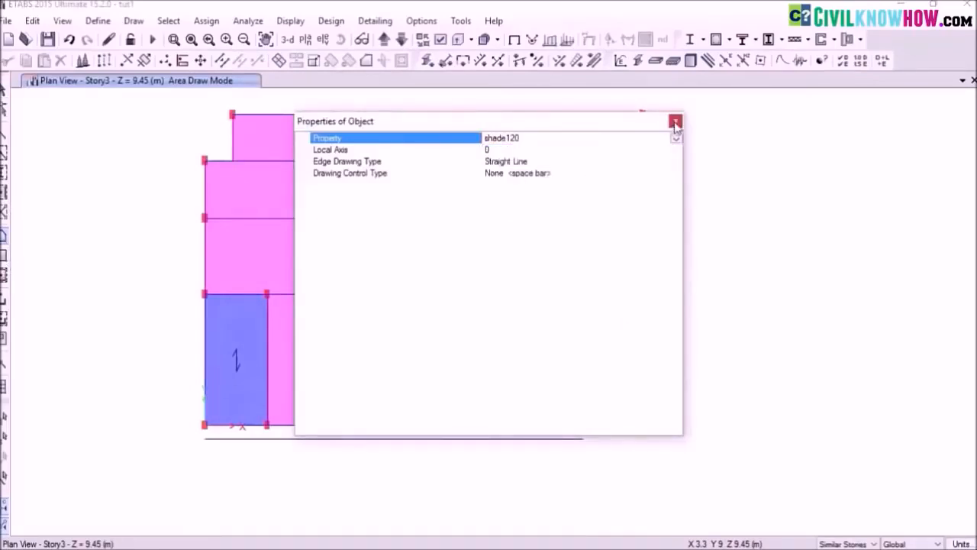
left_click(675, 121)
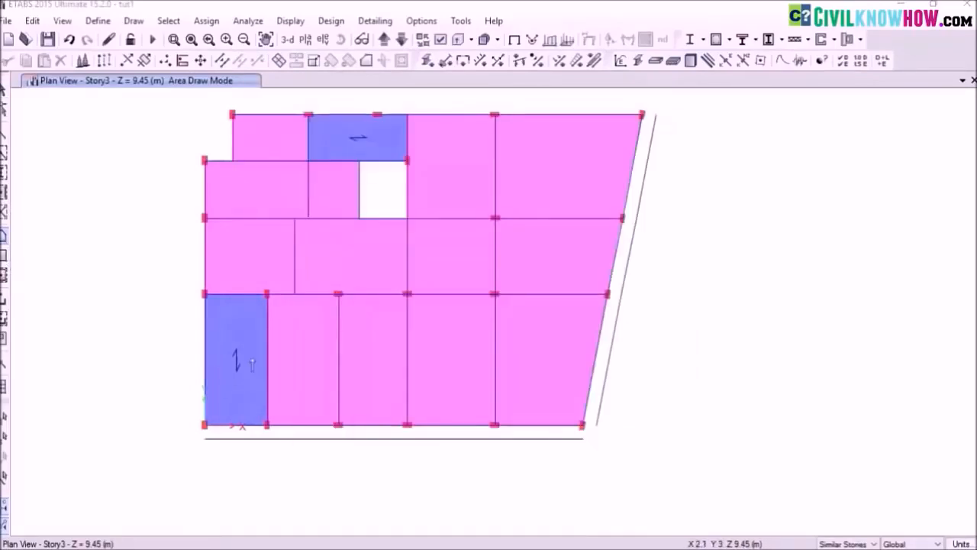
left_click(204, 424)
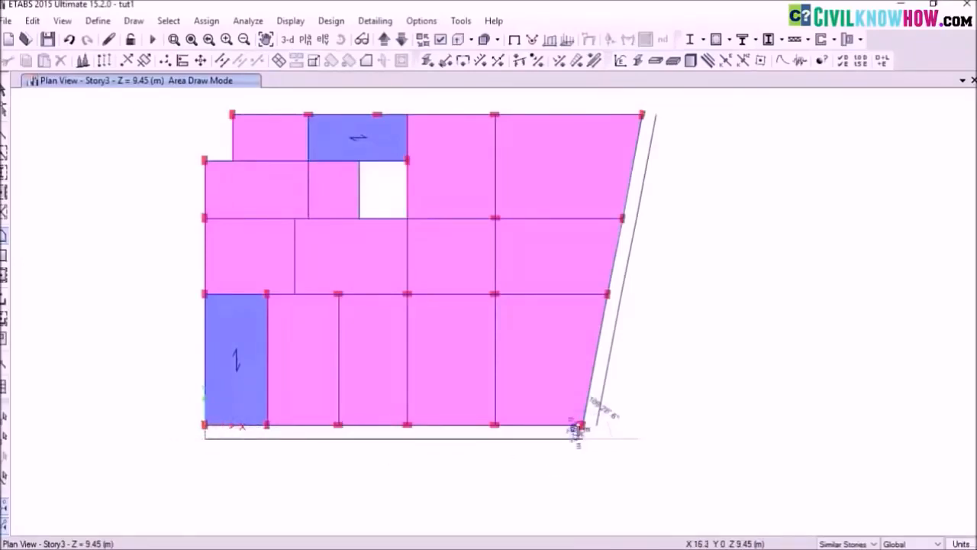
left_click(581, 425)
double_click(206, 426)
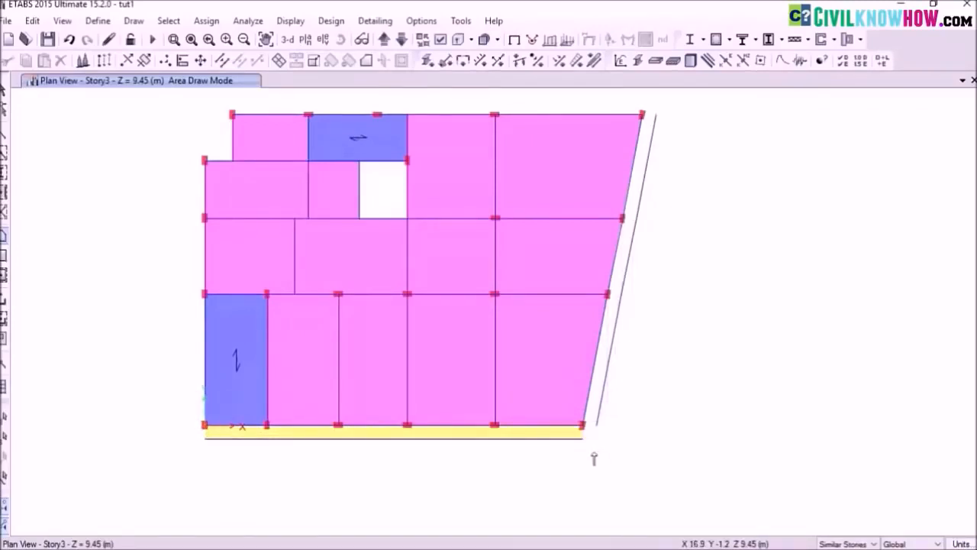
key("Escape")
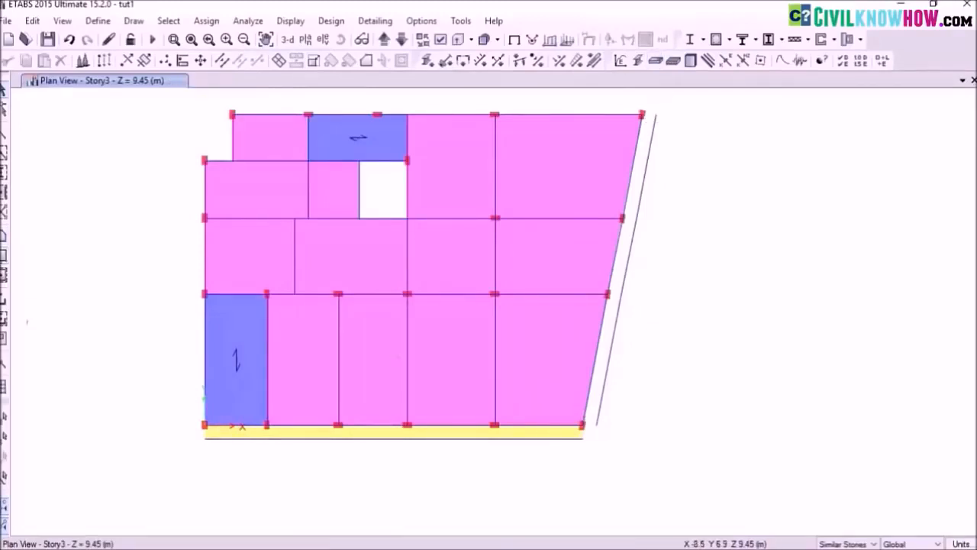
- Draw a shade120 slab strip between the slanted right edge and its replicated beam line, following the edge joints, and leave area drawing mode
left_click(4, 240)
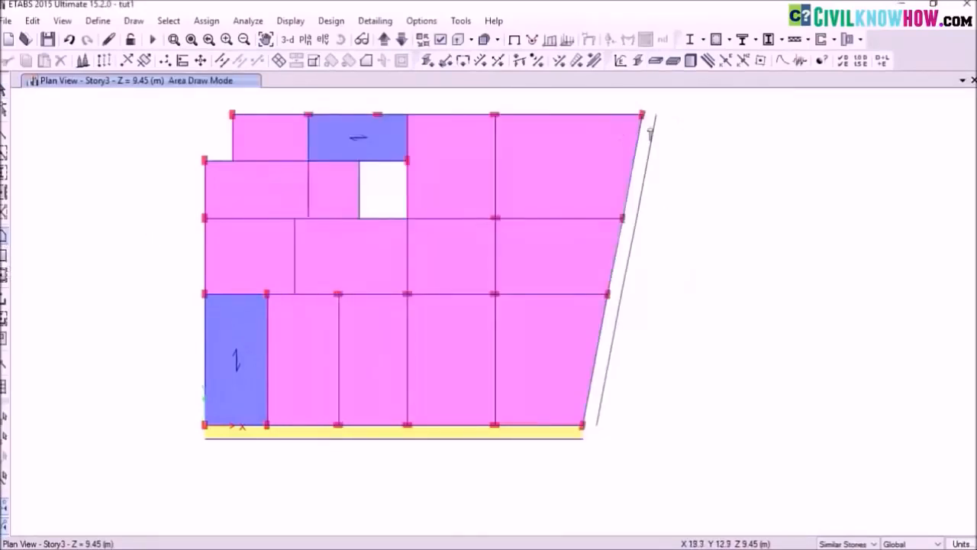
left_click(642, 115)
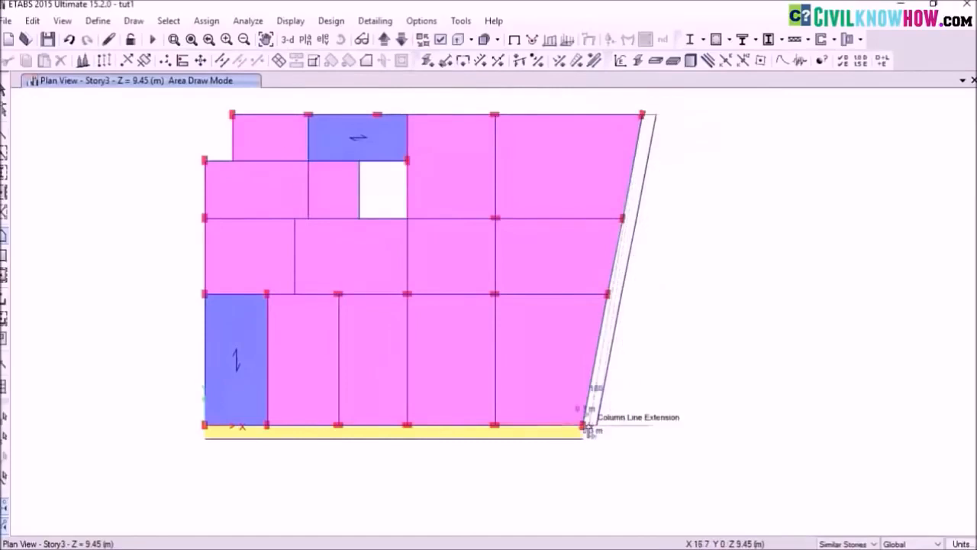
left_click(582, 426)
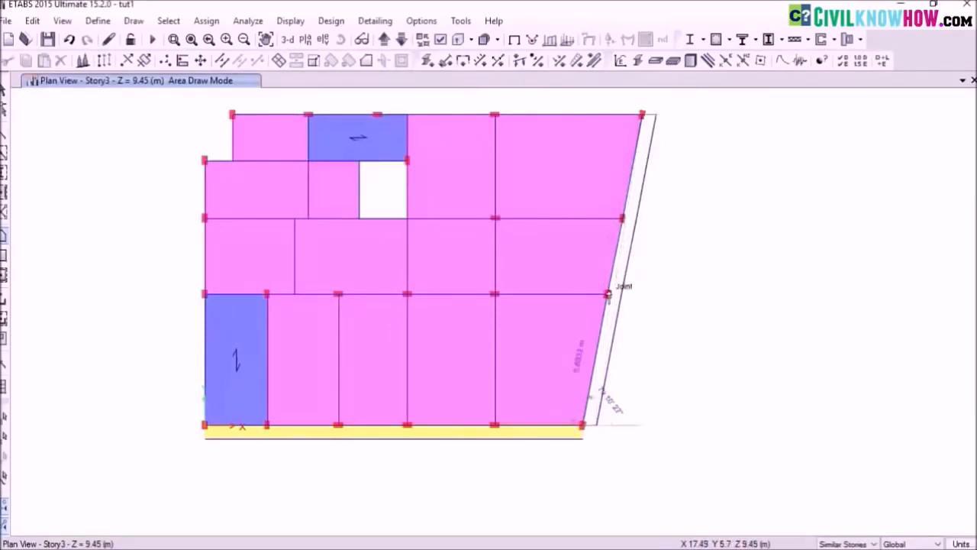
left_click(608, 294)
left_click(623, 218)
double_click(642, 116)
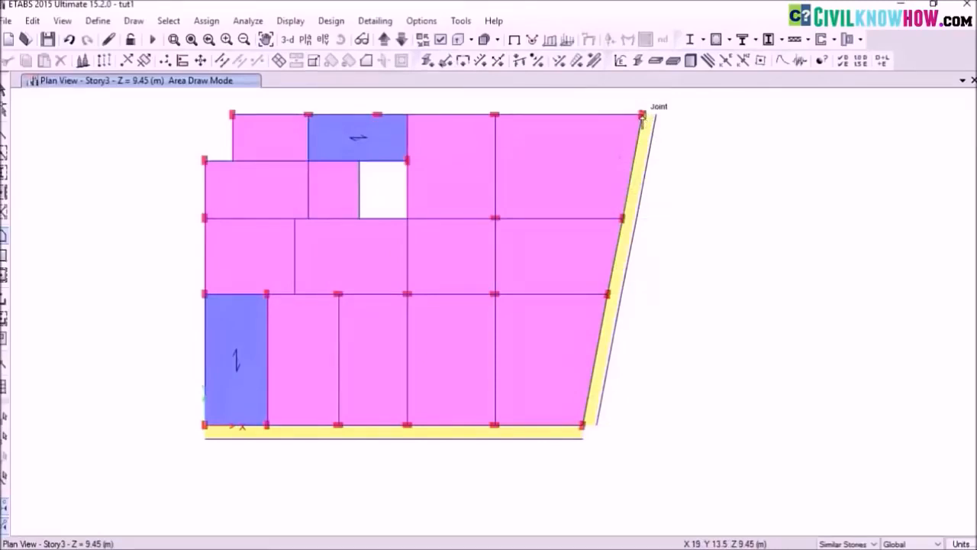
key("Escape")
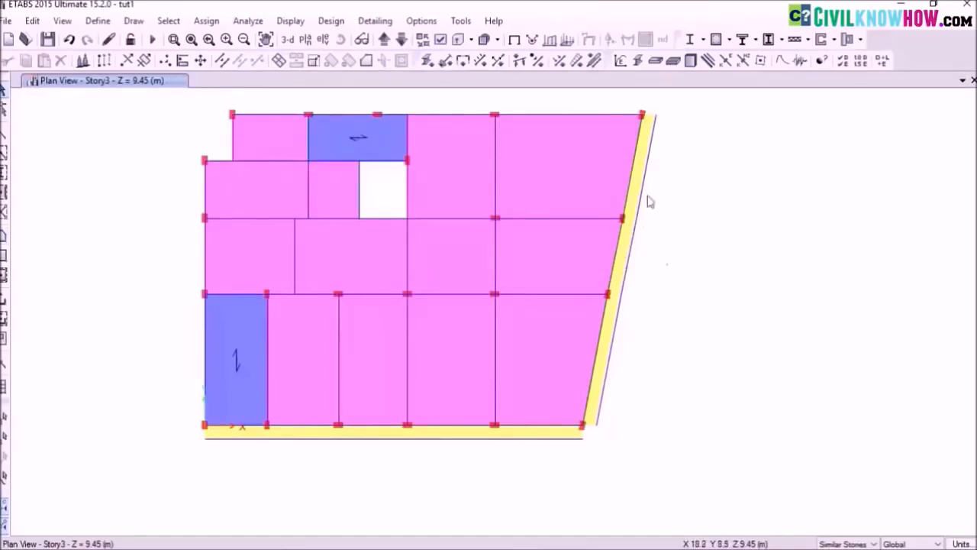
- Delete the replicated beams along the outer edges of both shade slabs and show the whole model in the 3-D view
left_click(652, 141)
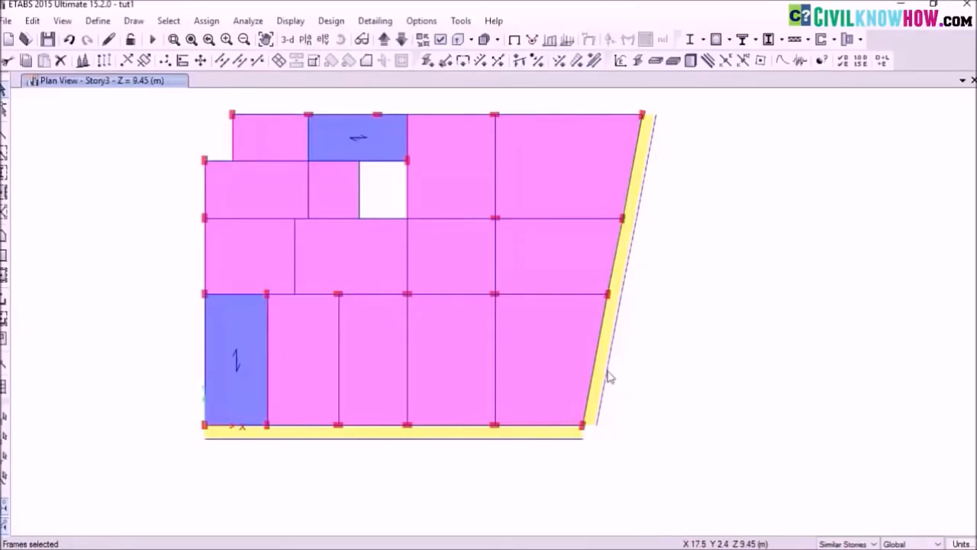
key("Delete")
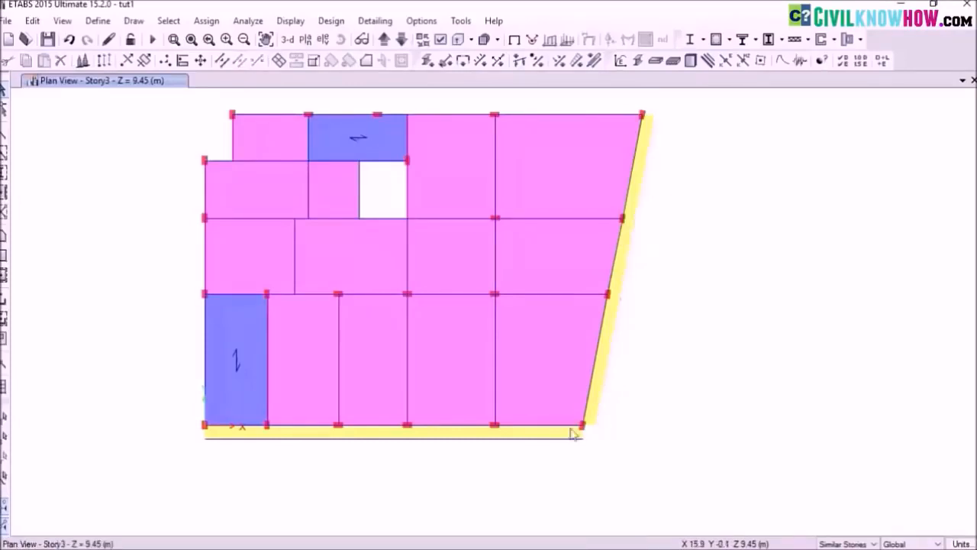
left_click(224, 440)
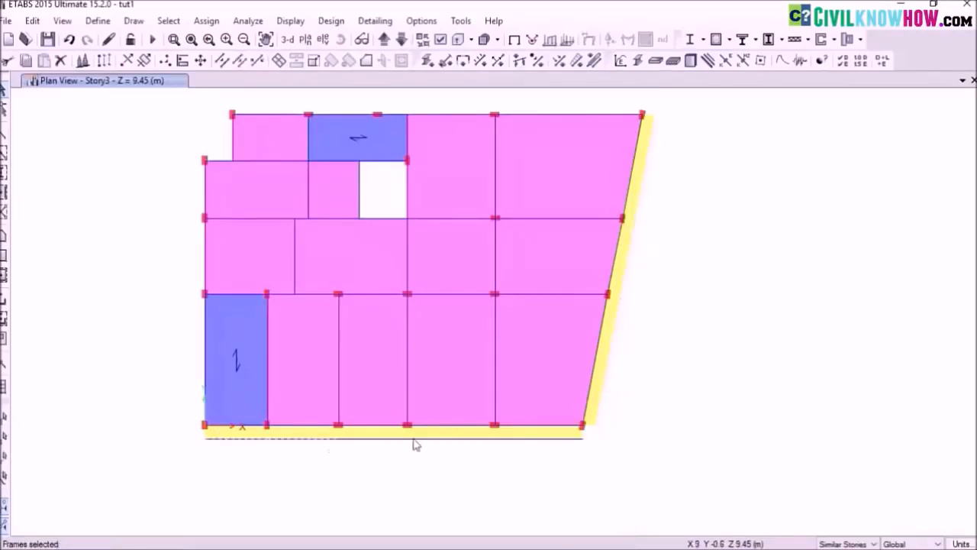
left_click(368, 447)
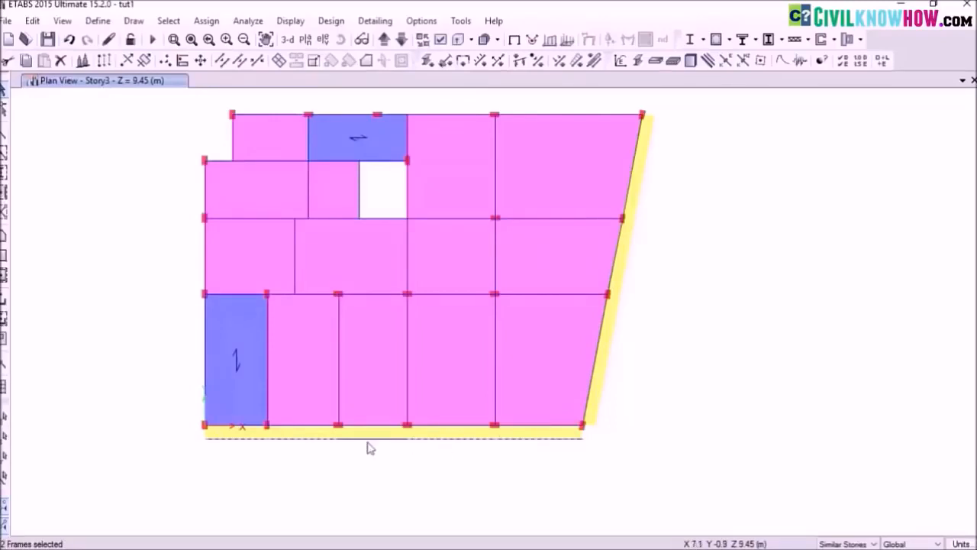
key("Delete")
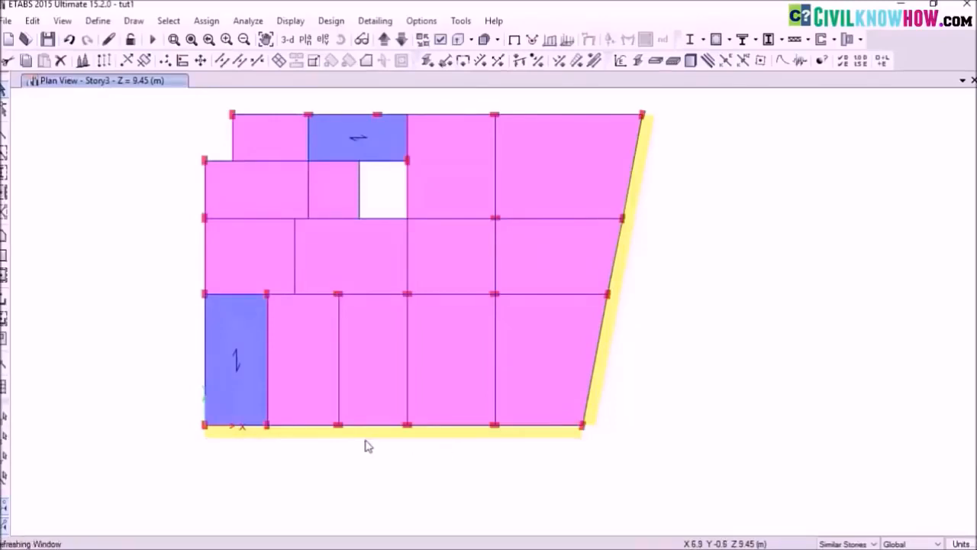
left_click(285, 41)
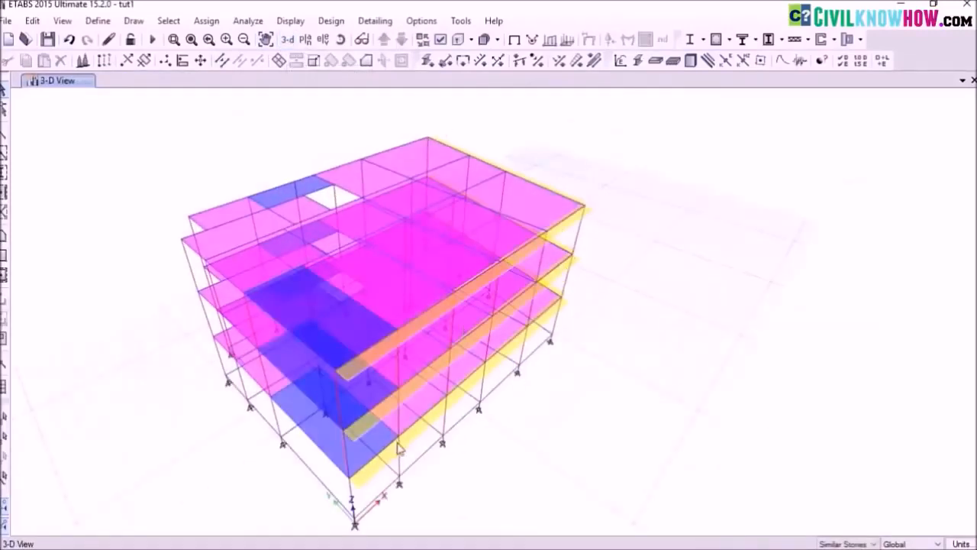
- On the Story1 plan, draw a B240x500 beam about 4 m long closing the open side of the projecting frame, and leave line drawing mode
left_click_drag(639, 329, 390, 351)
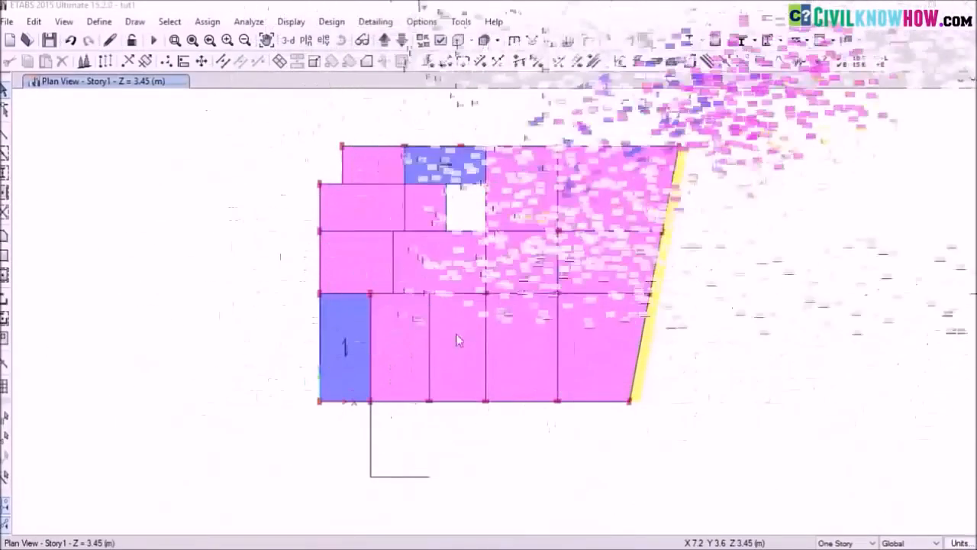
left_click(372, 422)
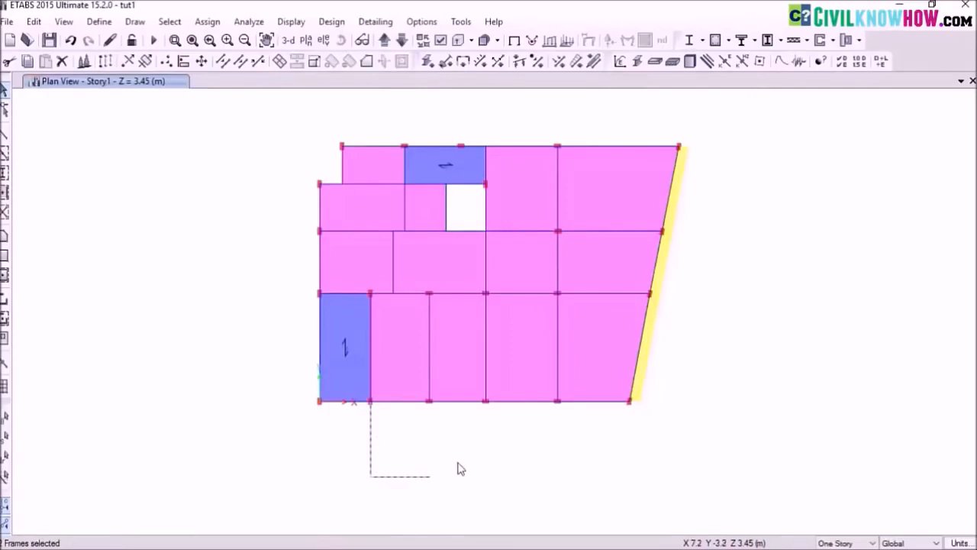
left_click(5, 135)
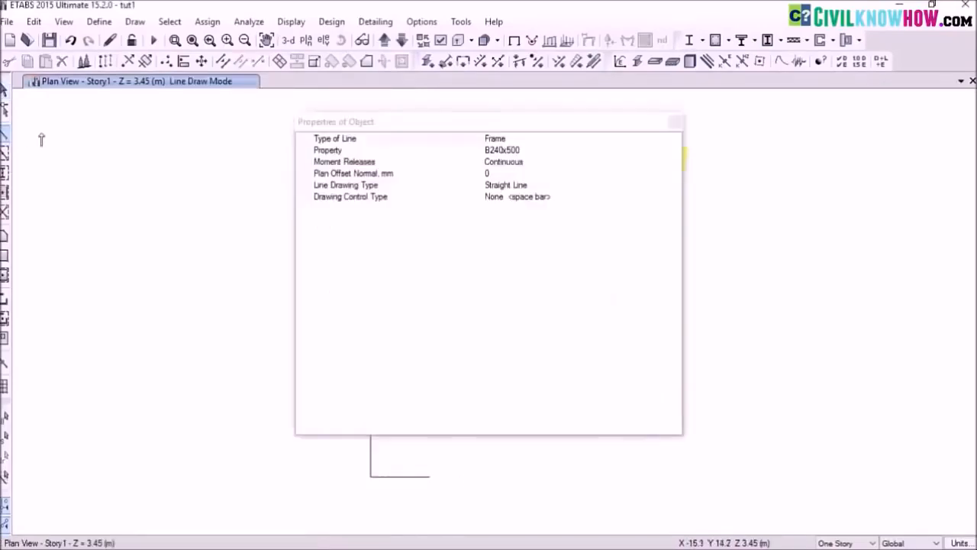
left_click(674, 123)
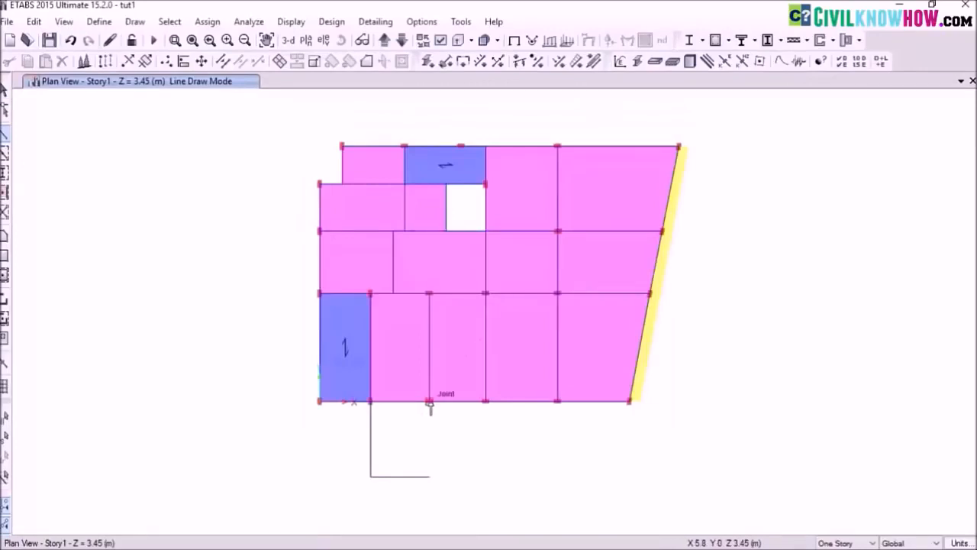
left_click(429, 477)
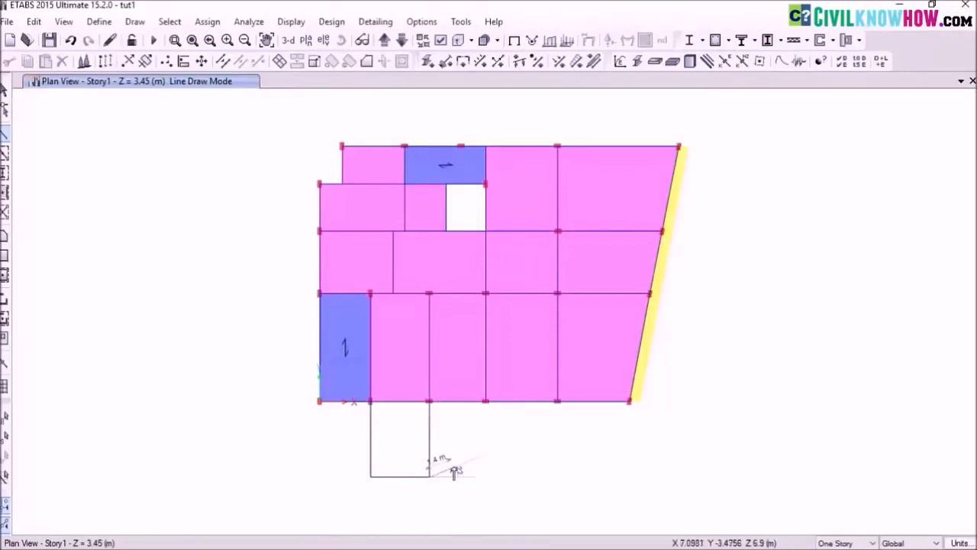
key("Escape")
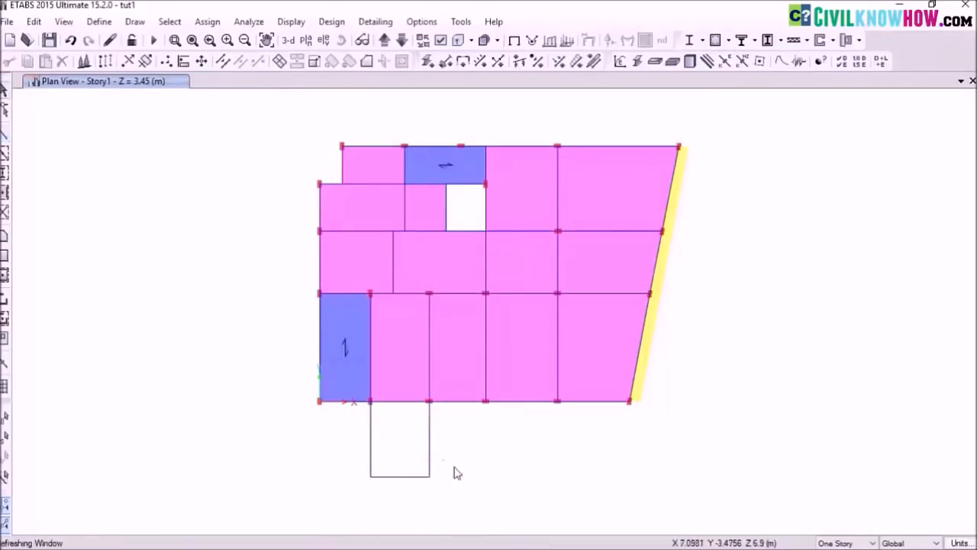
- Mirror the projecting frame's side and outer beams about the line from (5.8, 0) to (5.8, -4), and delete the beam on that line
left_click(372, 428)
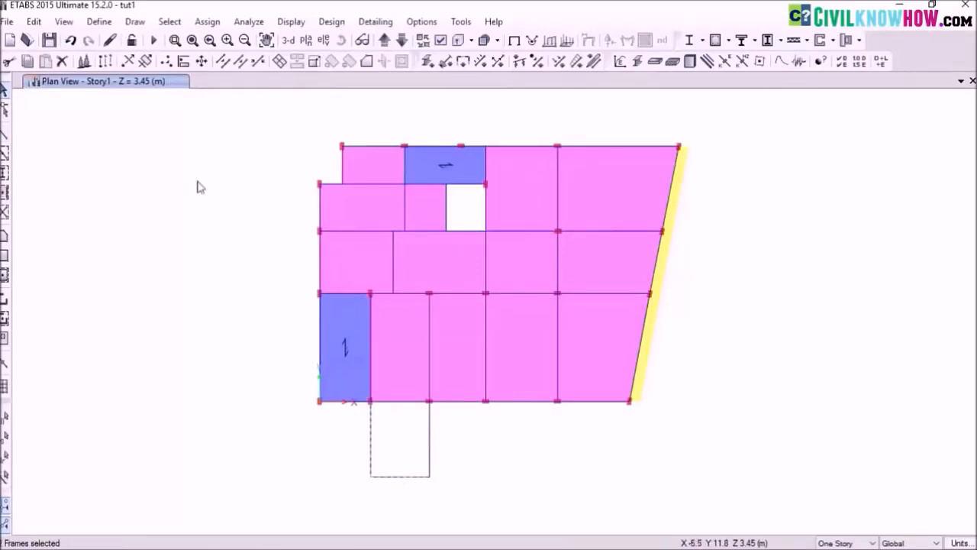
left_click(33, 22)
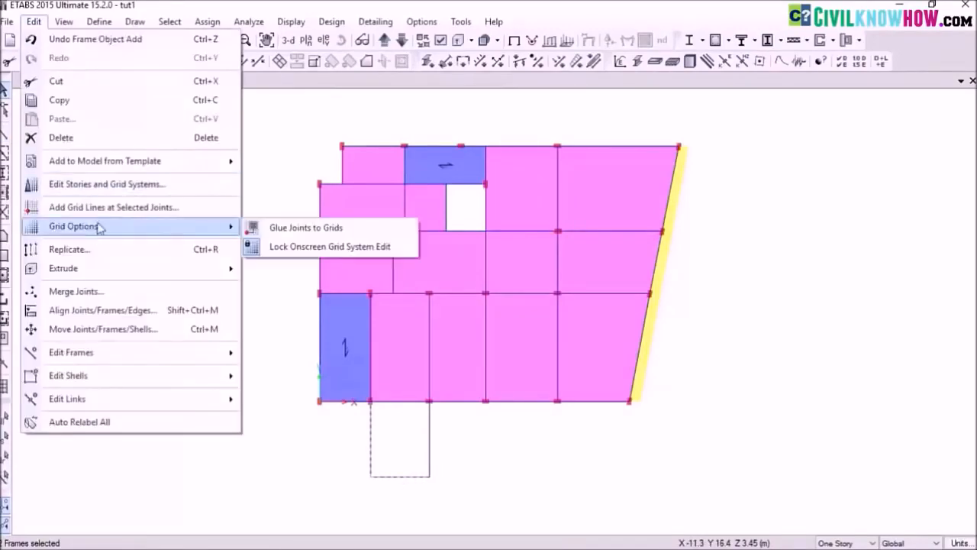
left_click(91, 250)
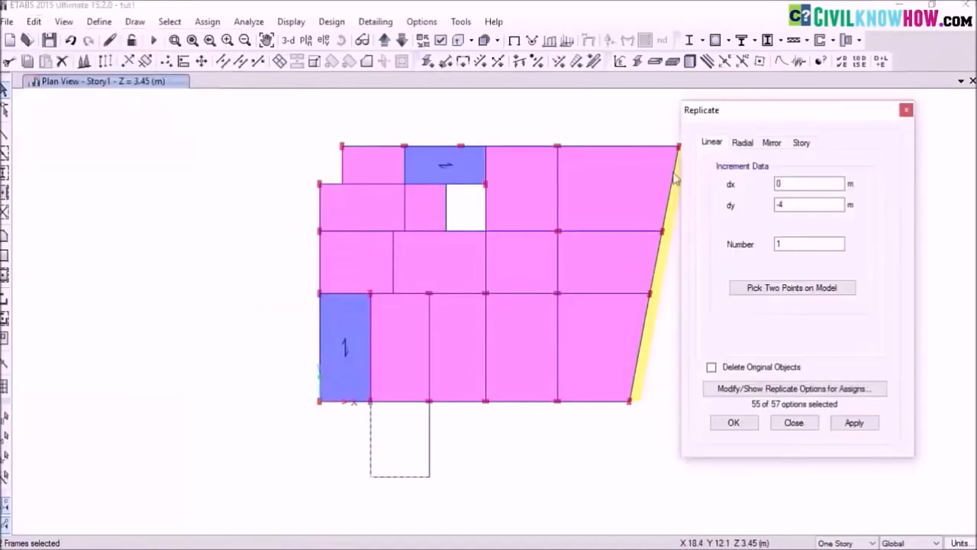
left_click(773, 144)
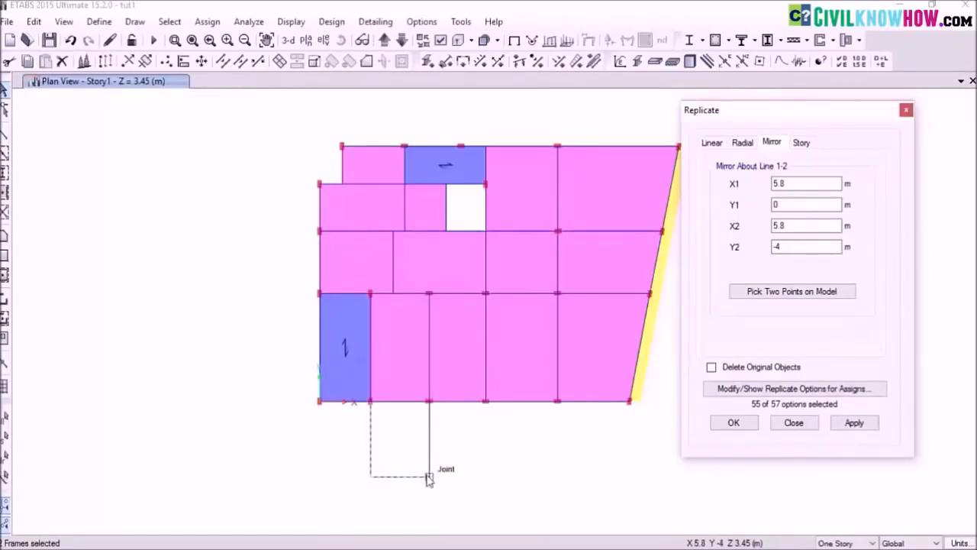
left_click(796, 292)
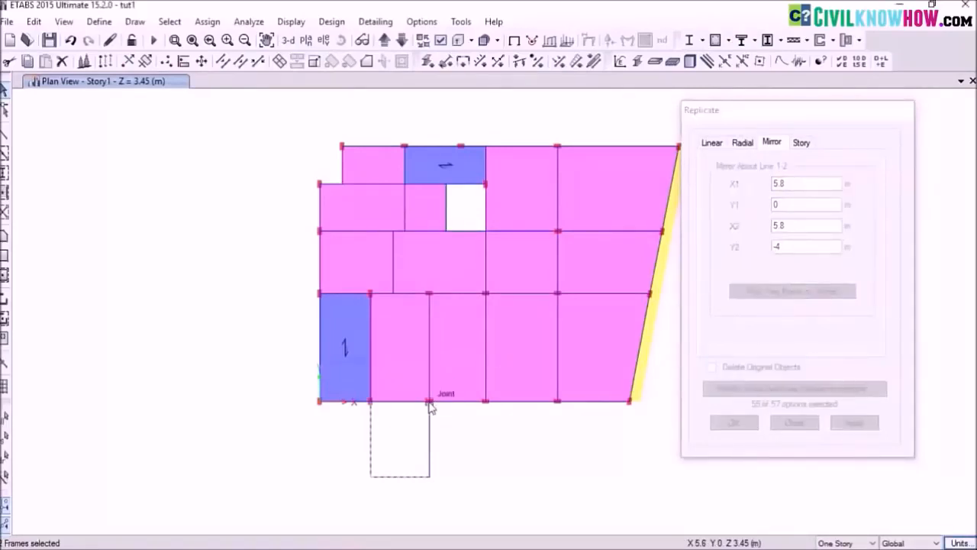
left_click(429, 477)
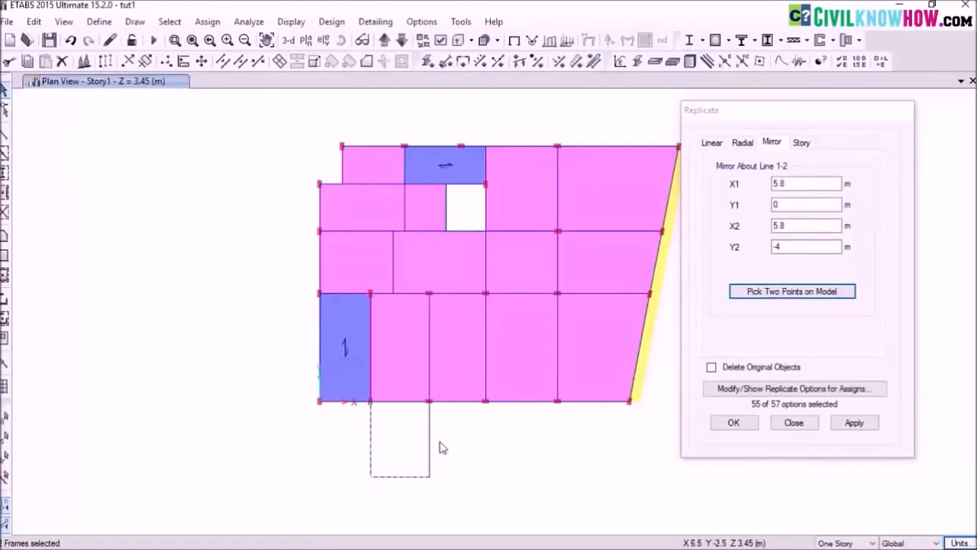
left_click(852, 424)
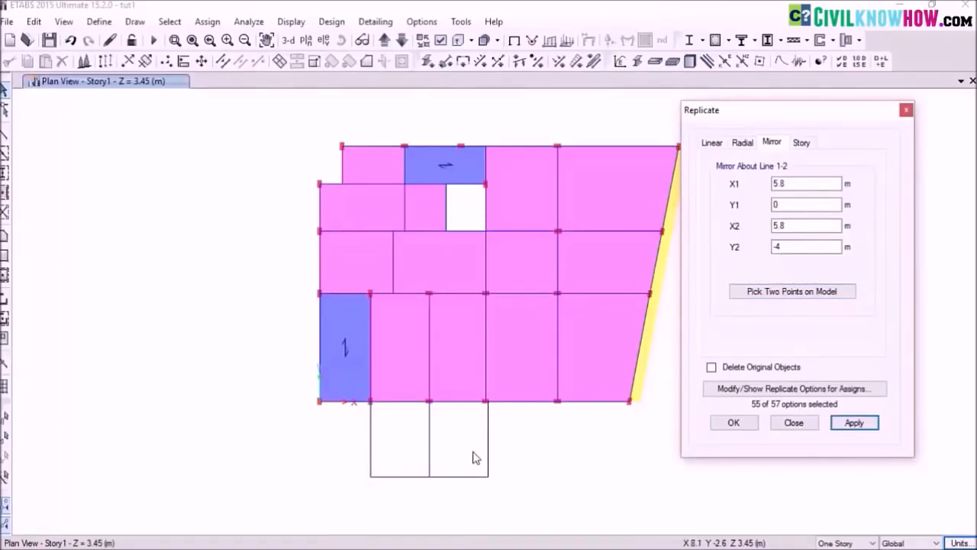
left_click(429, 437)
key("Delete")
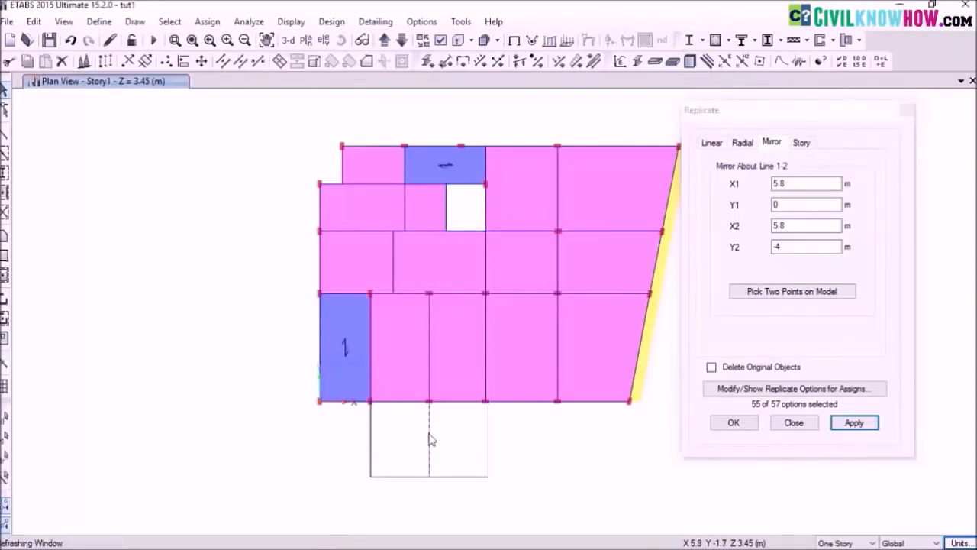
- Draw a rectangular s140 slab over the whole projecting bay below the plan's lower edge, and leave area drawing mode
left_click(4, 256)
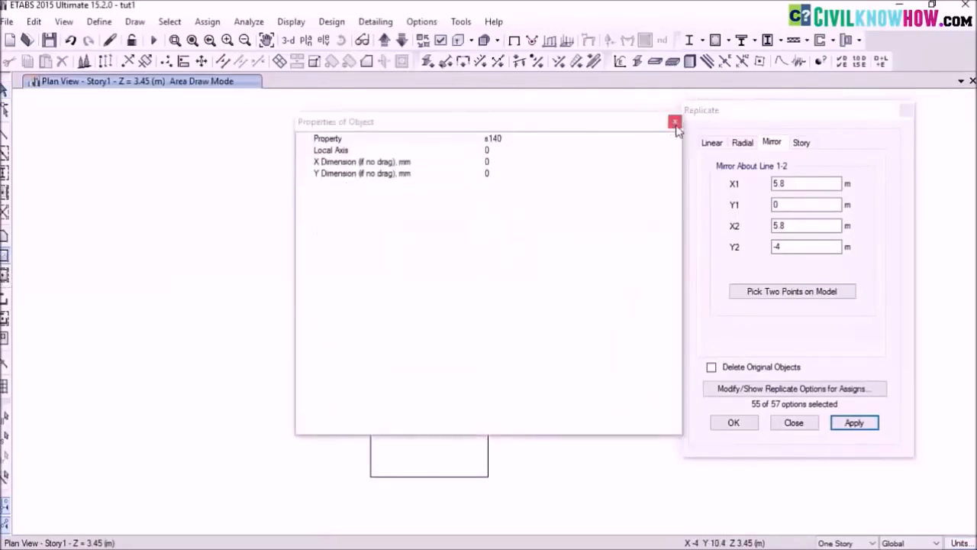
left_click(676, 122)
left_click(732, 422)
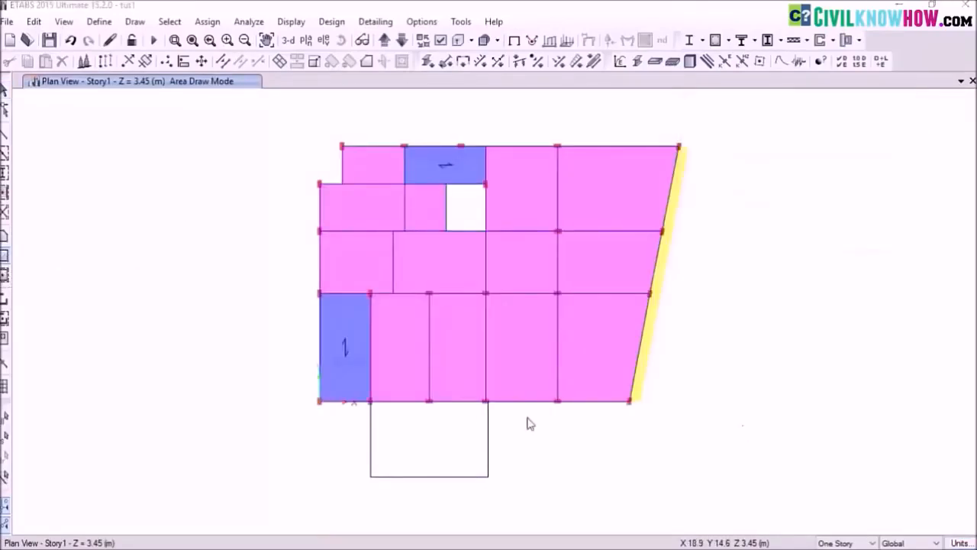
left_click(370, 401)
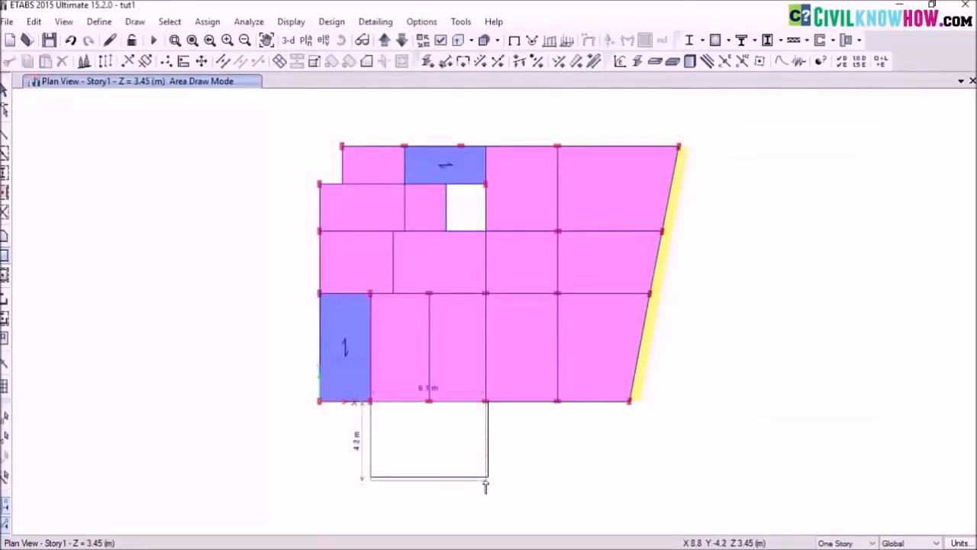
left_click(489, 477)
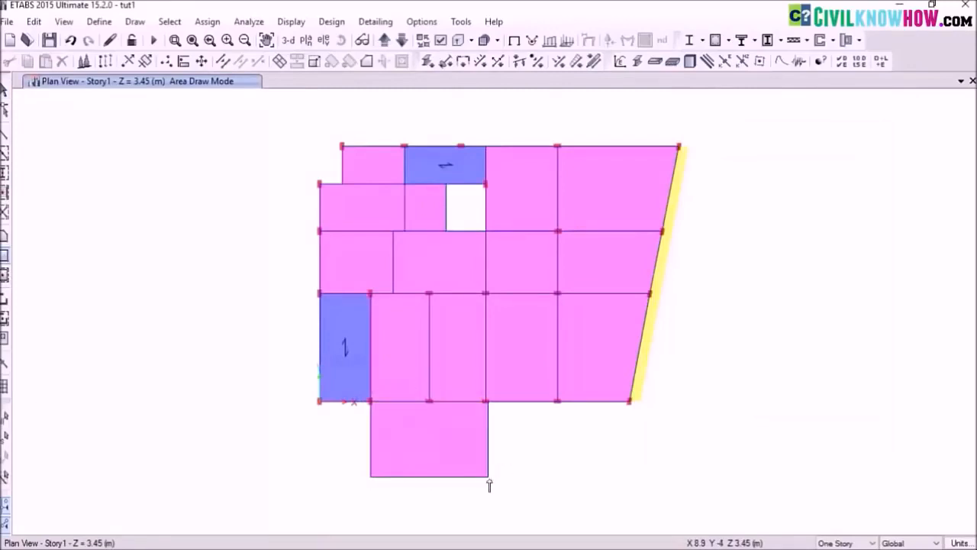
scroll(436, 451, "up", 3)
scroll(436, 451, "down", 3)
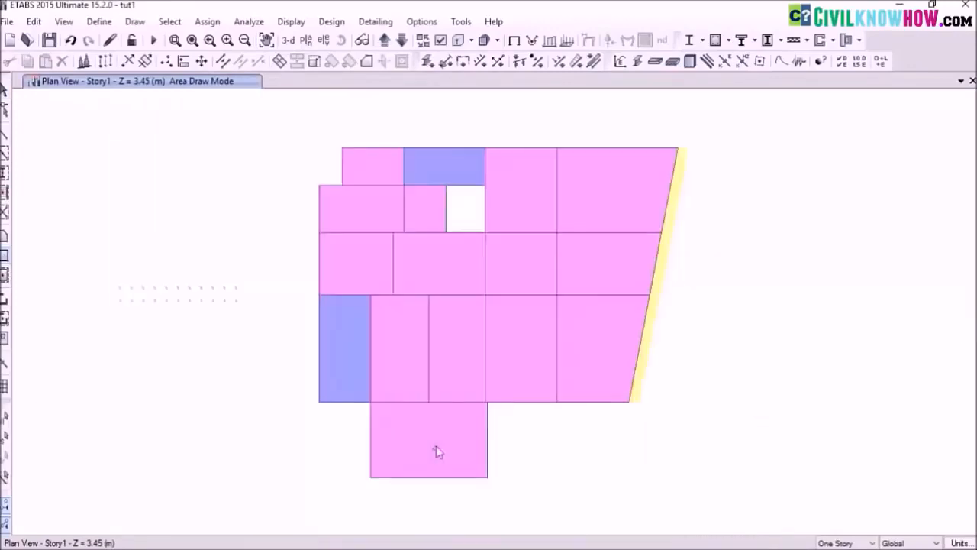
middle_click_drag(436, 450, 436, 385)
scroll(412, 391, "up", 3)
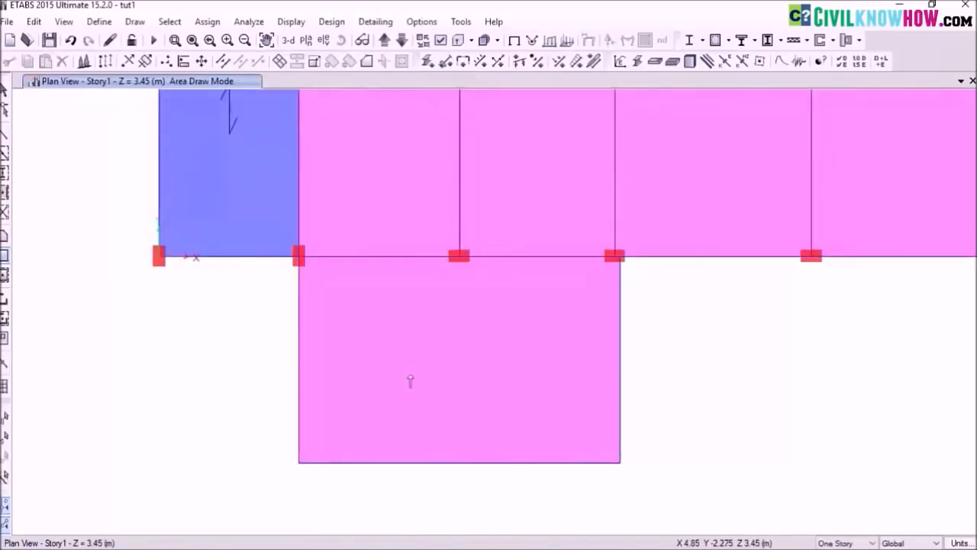
key("Escape")
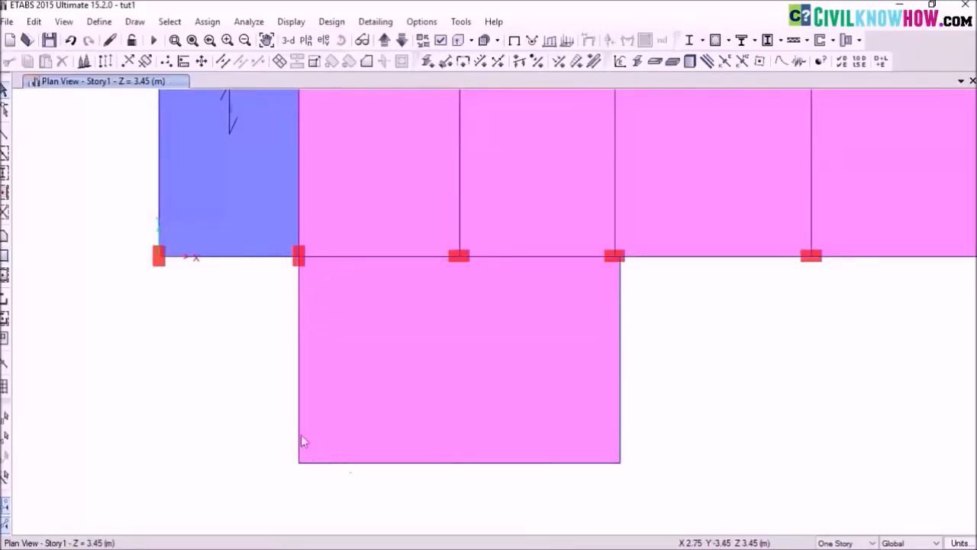
- Round the projecting slab's lower-left corner with a 500 mm fillet using Chamfer Slab Corners
left_click(416, 355)
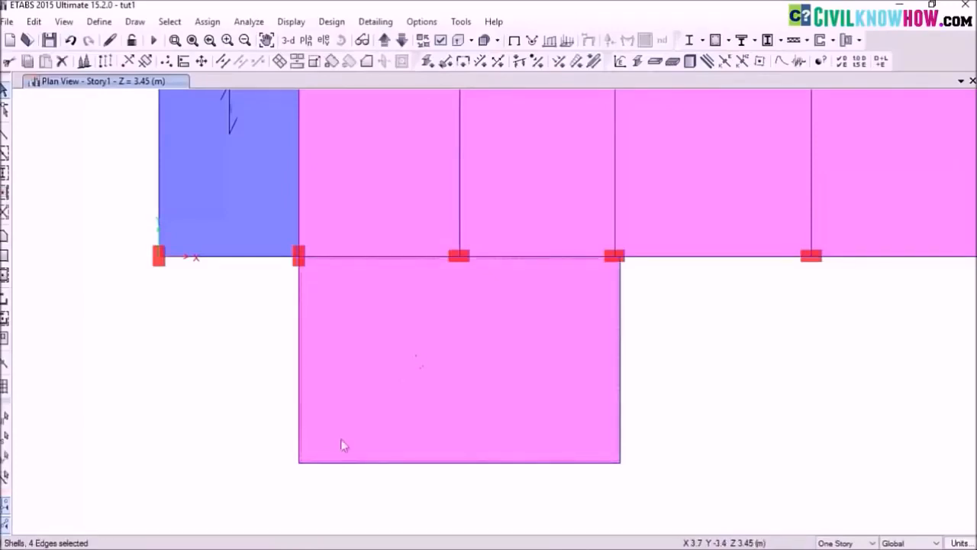
left_click(300, 464)
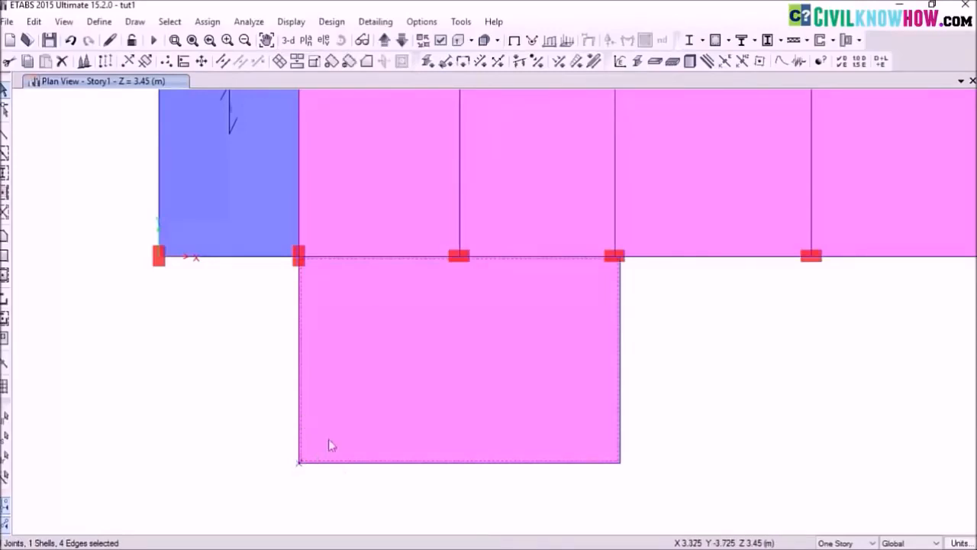
left_click(34, 21)
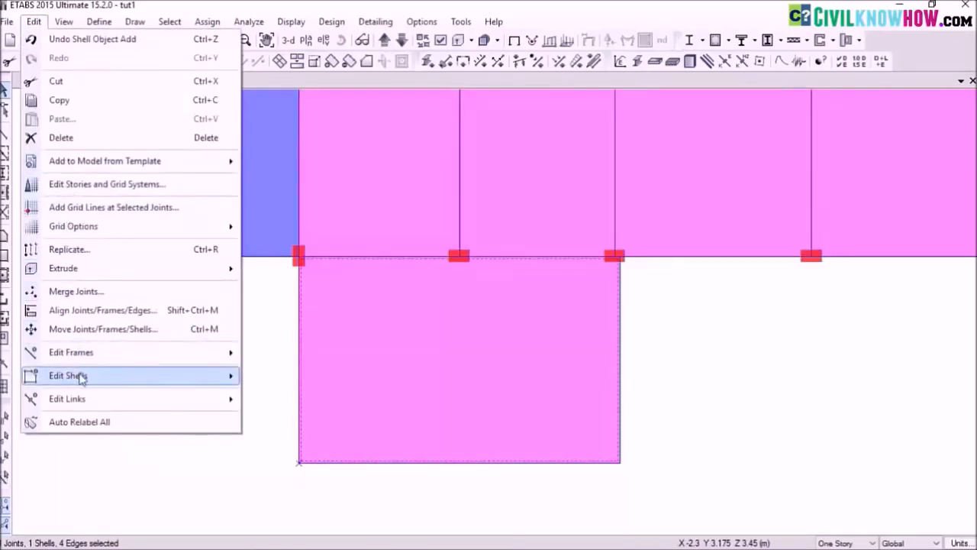
mouse_move(104, 376)
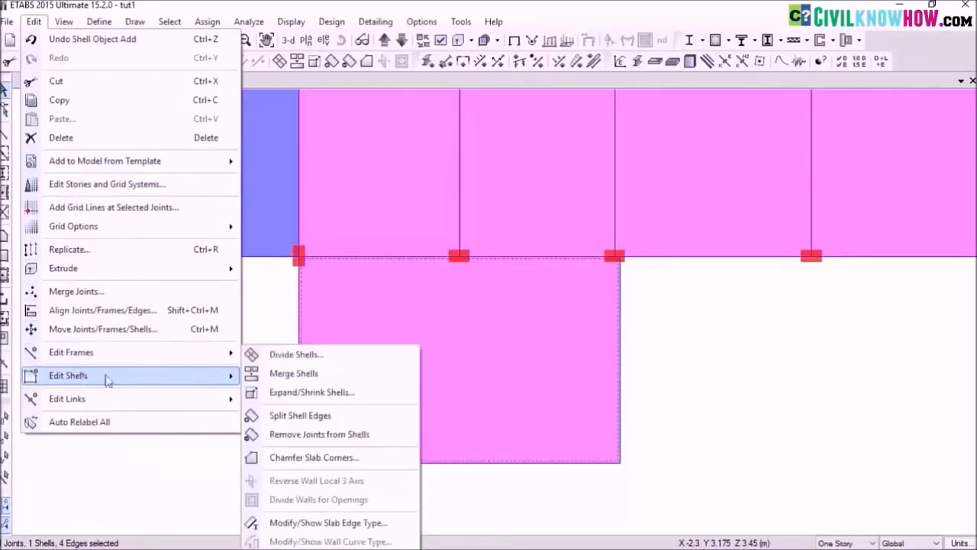
left_click(306, 458)
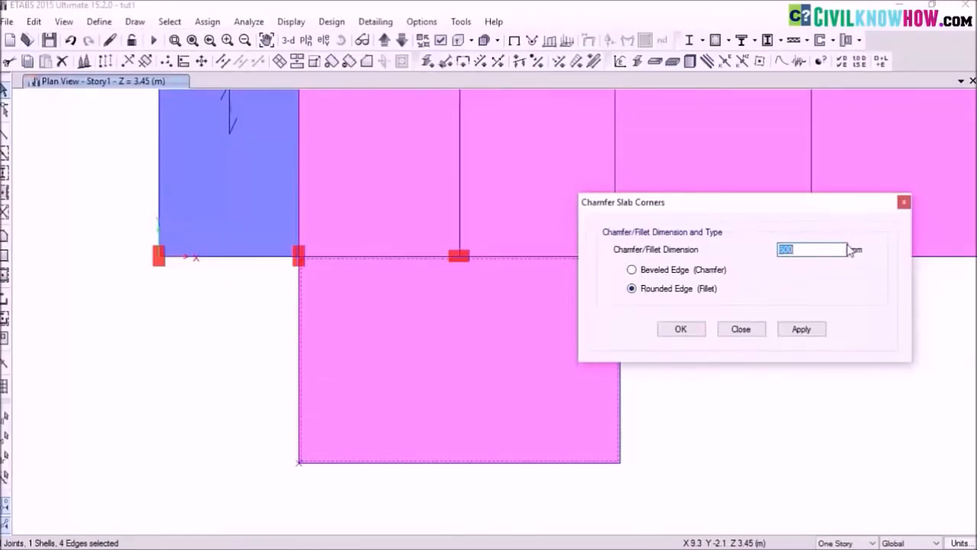
left_click(800, 329)
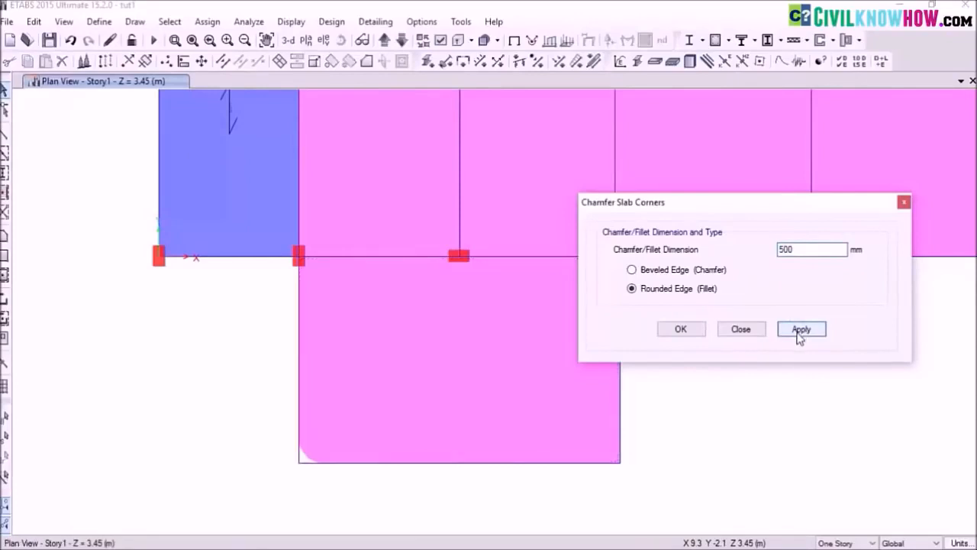
scroll(385, 445, "up", 3)
middle_click_drag(240, 447, 260, 400)
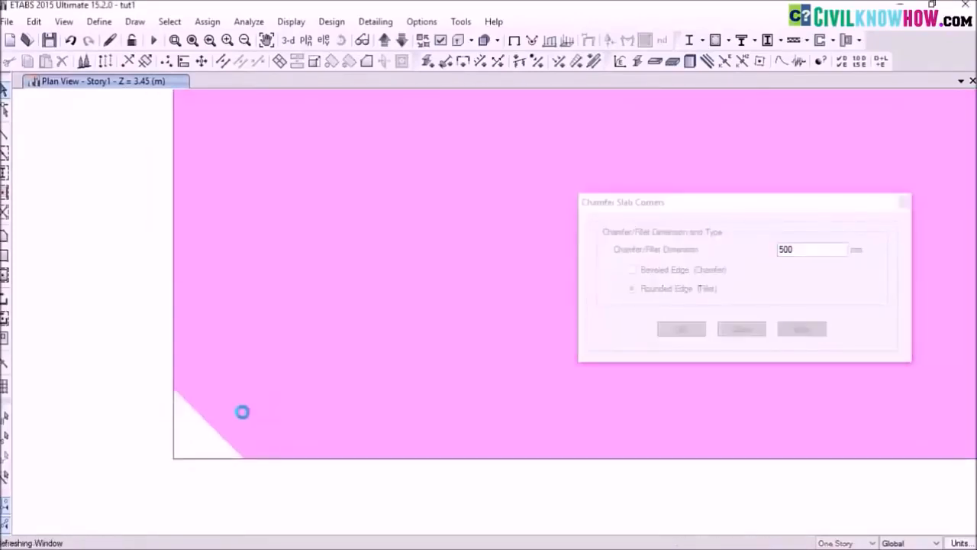
left_click(686, 335)
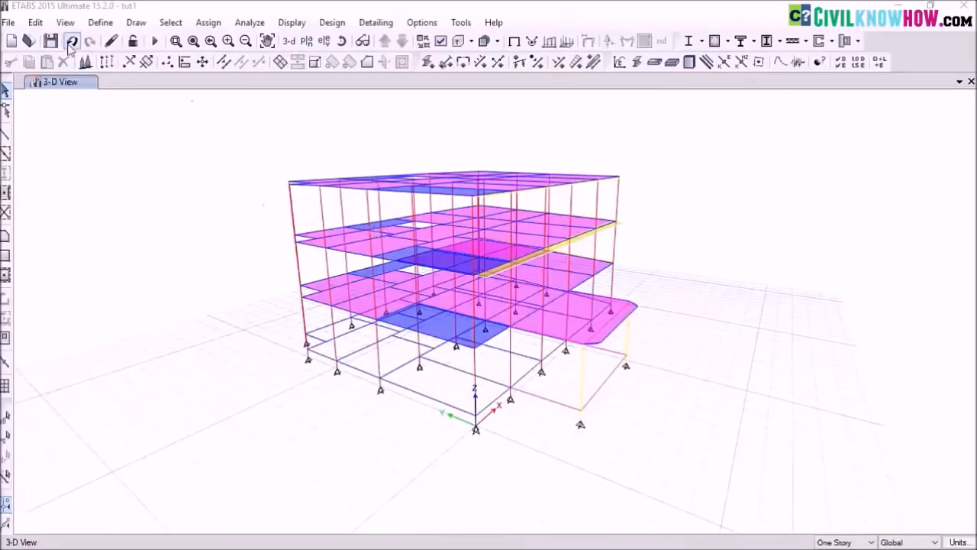
- Add one 3 m story above Story3, keeping existing story heights and replicating the new story from Story3
left_click(36, 23)
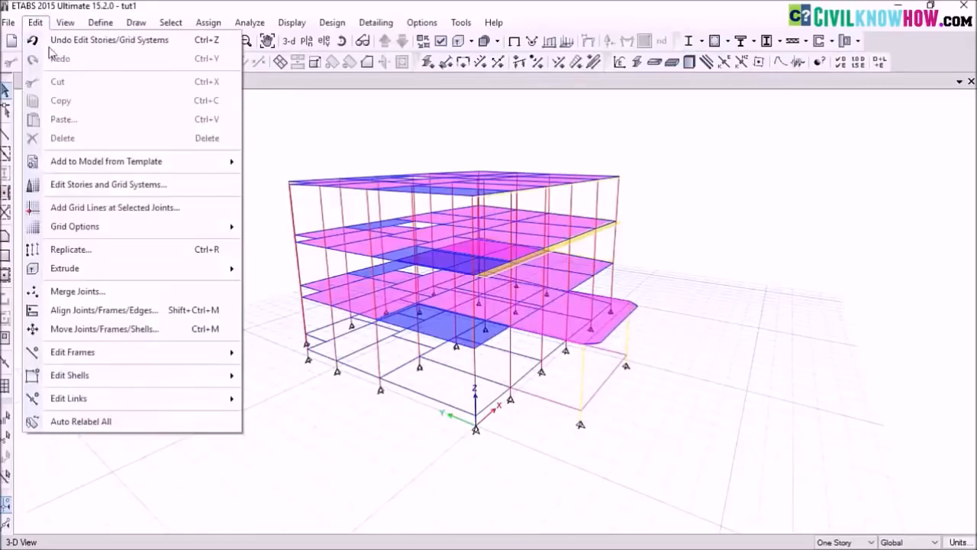
left_click(109, 188)
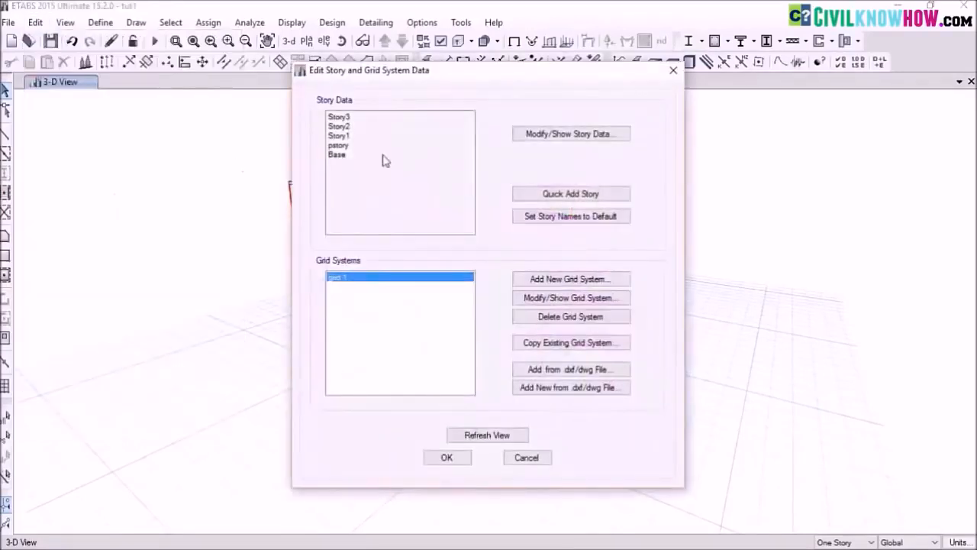
left_click(535, 136)
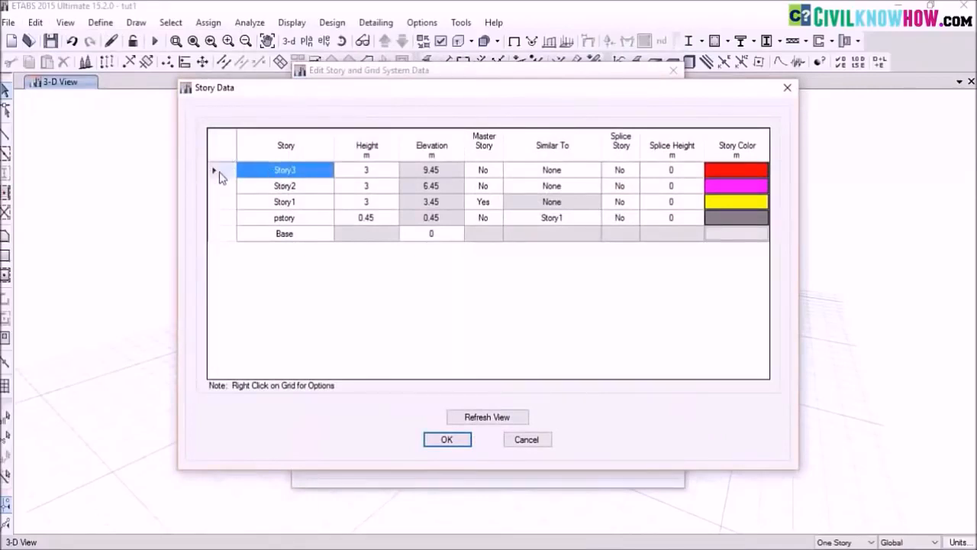
right_click(217, 175)
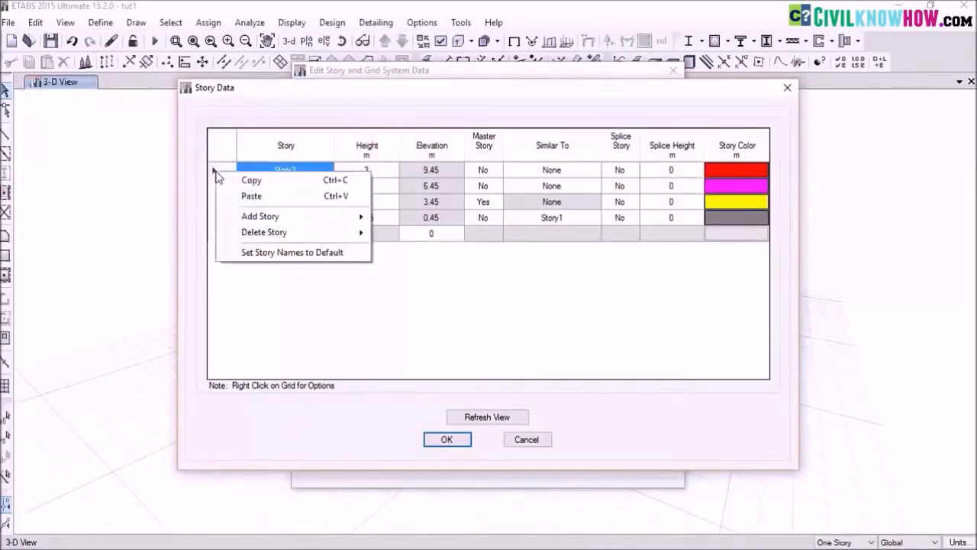
mouse_move(271, 218)
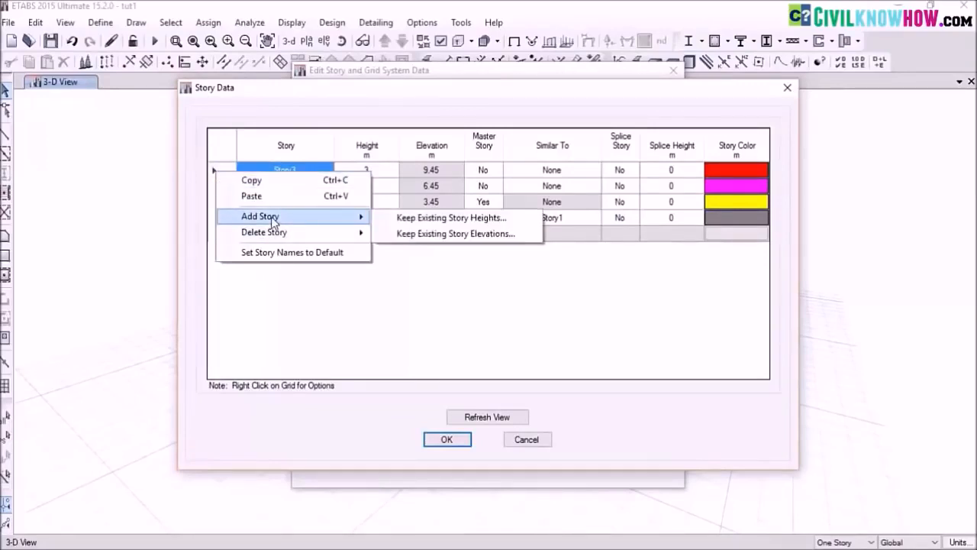
left_click(420, 221)
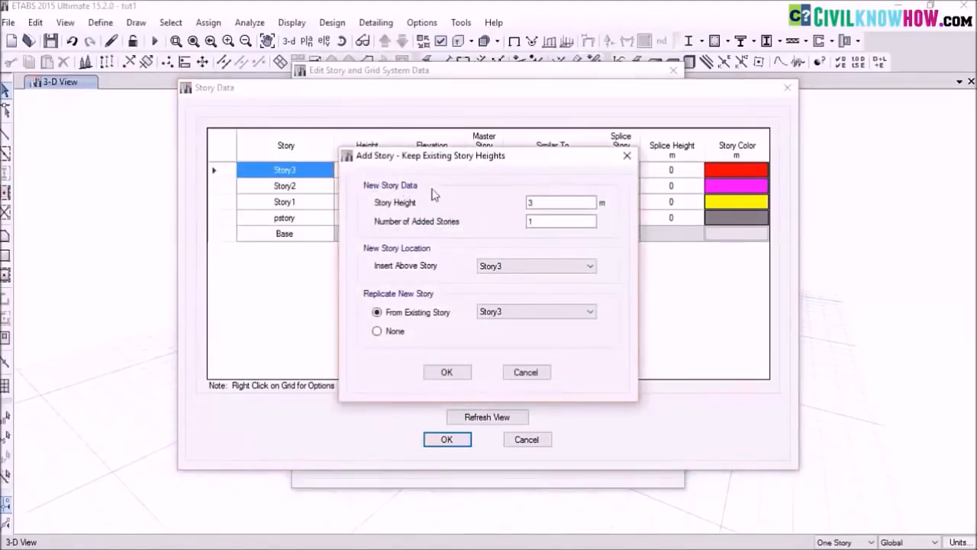
left_click(545, 206)
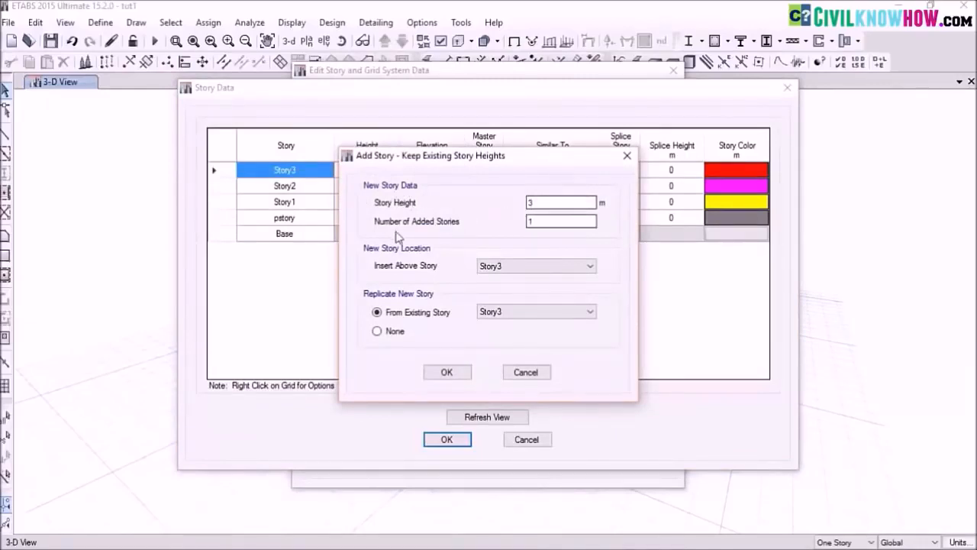
left_click(535, 222)
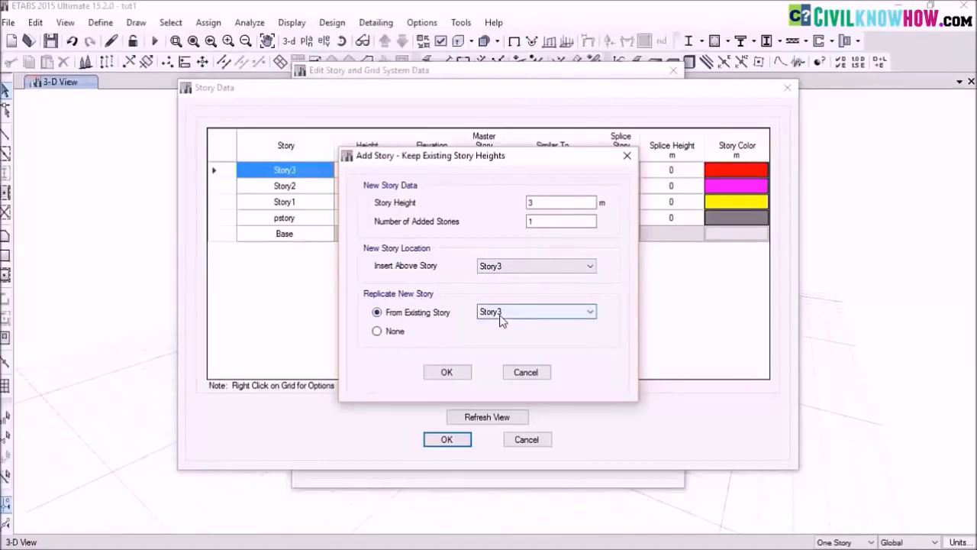
left_click(447, 373)
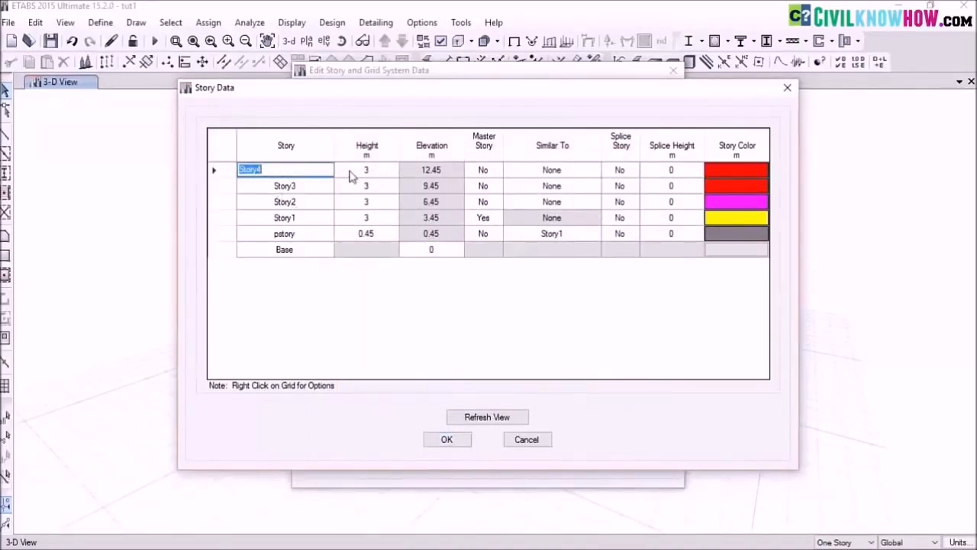
left_click(453, 440)
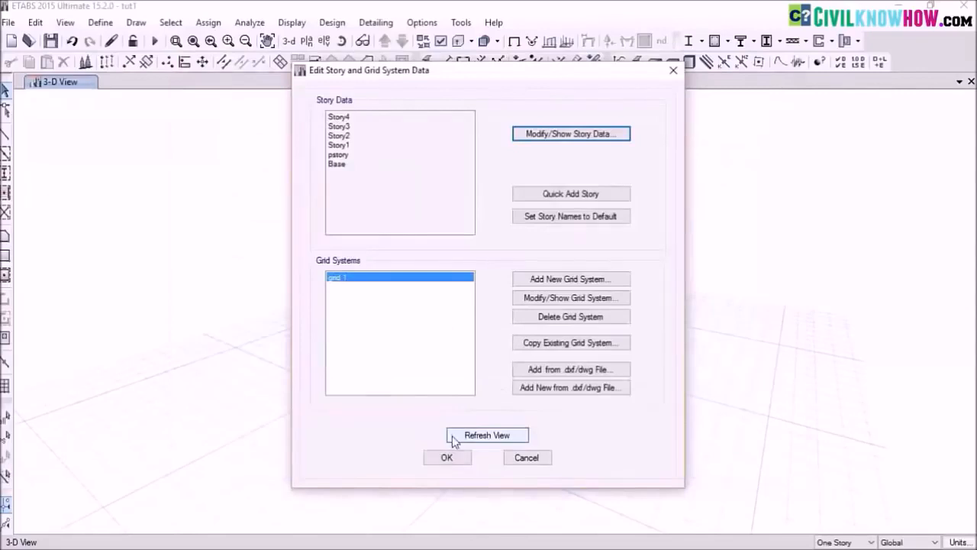
left_click(448, 457)
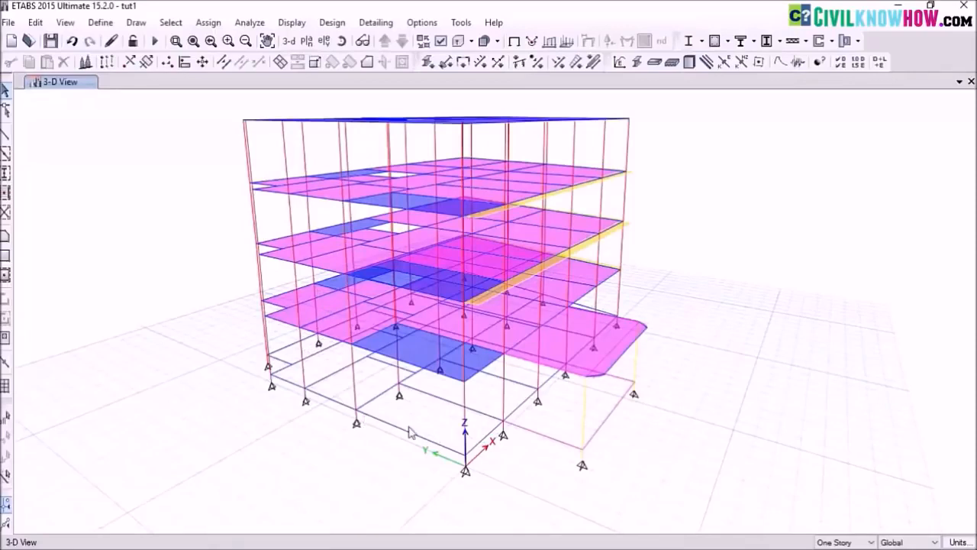
- Select everything on the pstory level and show only those selected objects
left_click(171, 22)
mouse_move(228, 46)
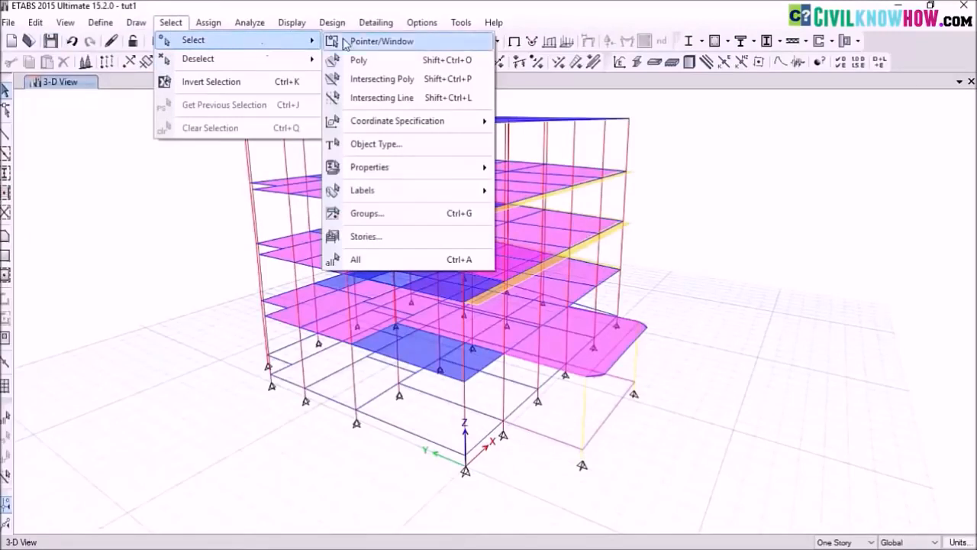
left_click(384, 236)
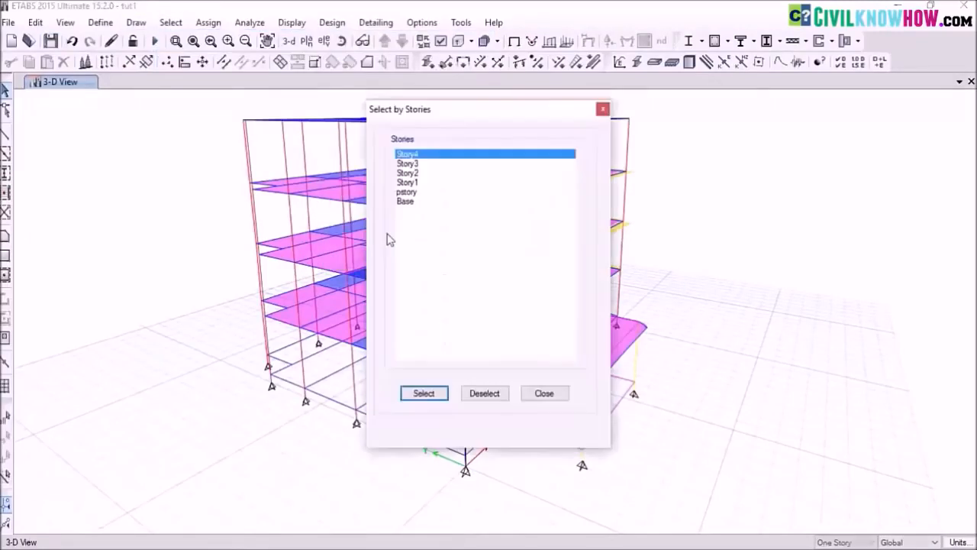
left_click(411, 193)
left_click(431, 397)
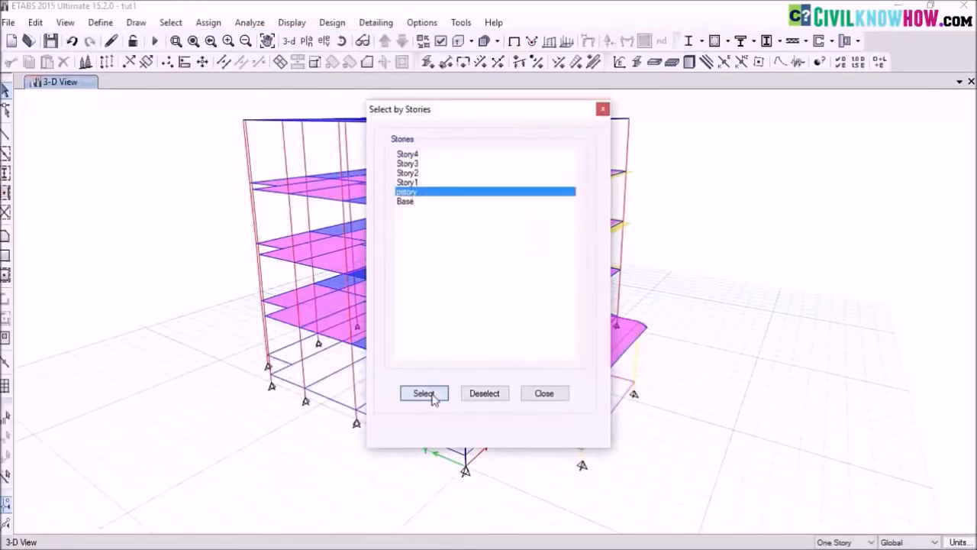
left_click(535, 396)
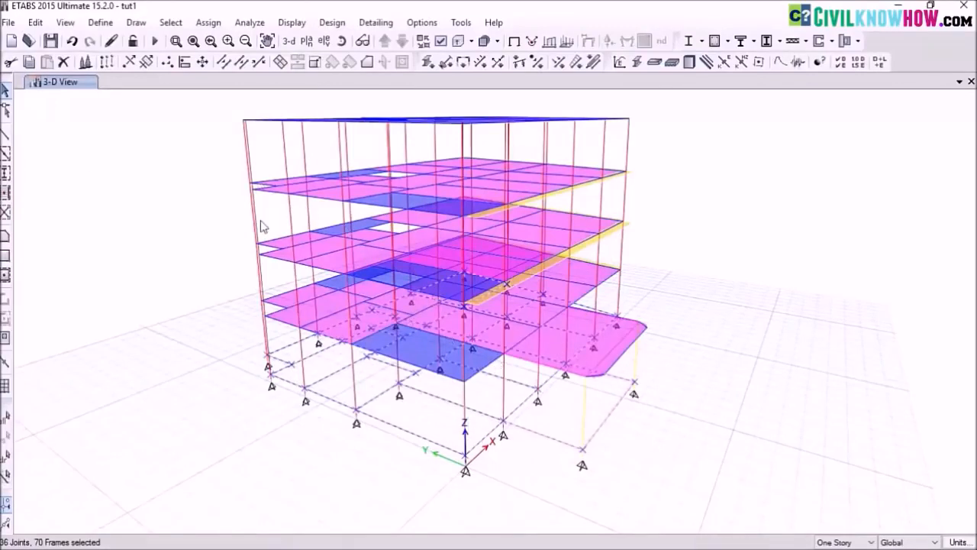
left_click(65, 22)
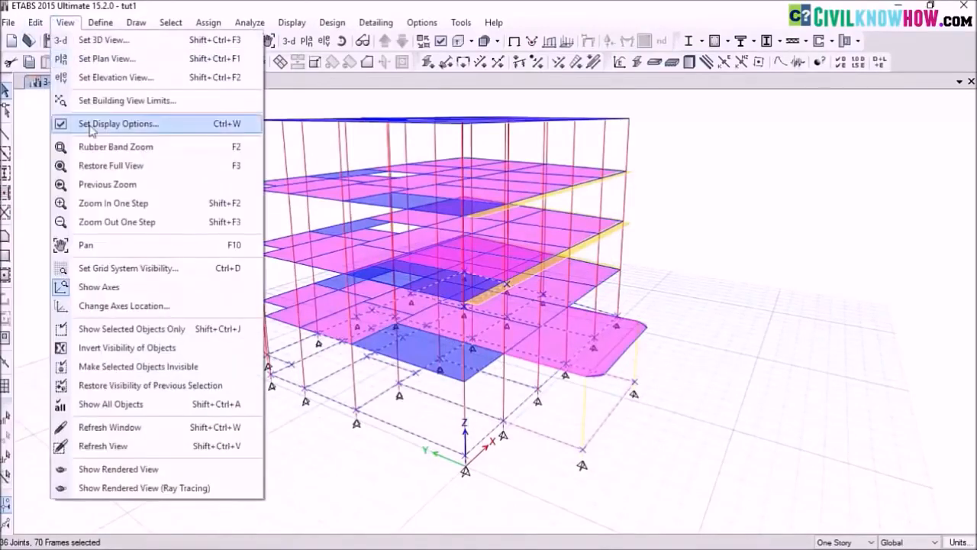
left_click(129, 333)
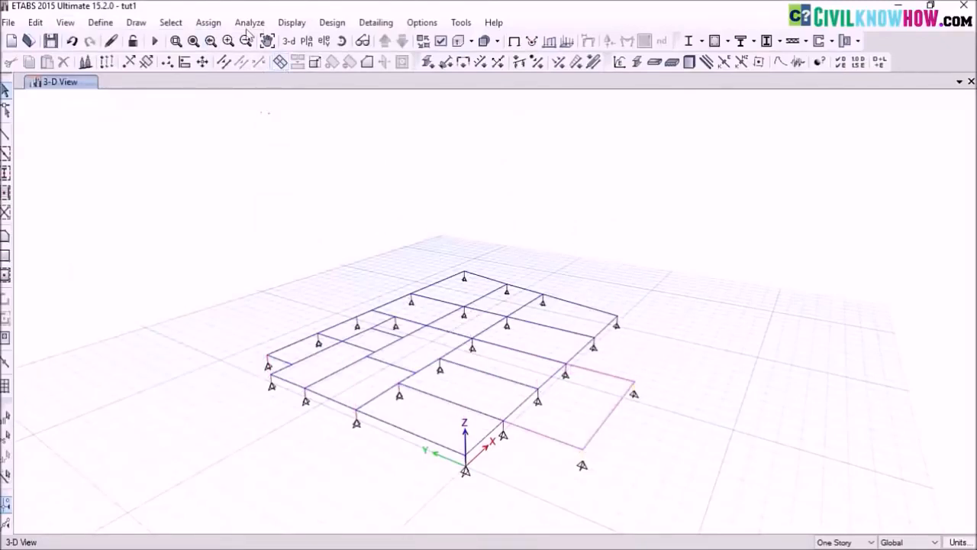
- Open the plan view of the pstory level and centre the plan in the window
left_click(306, 40)
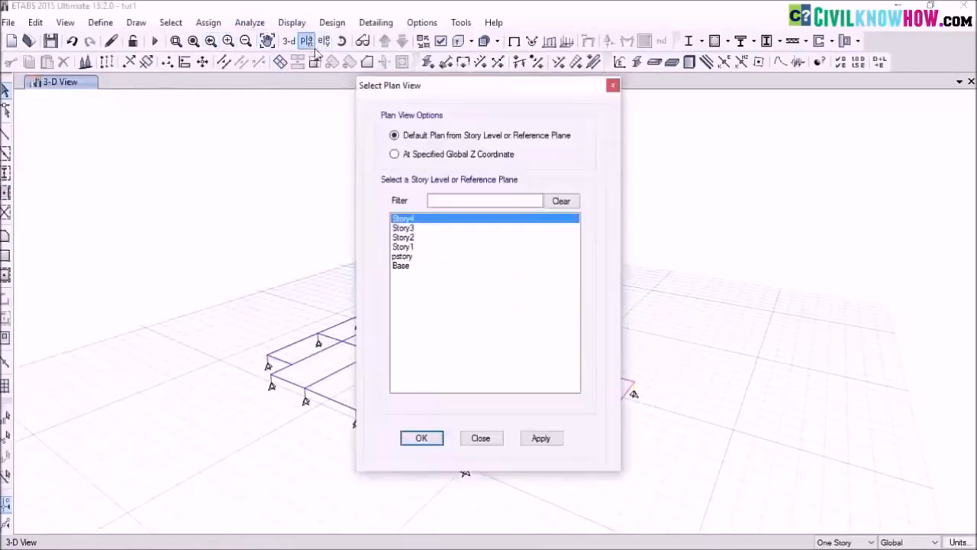
left_click(412, 257)
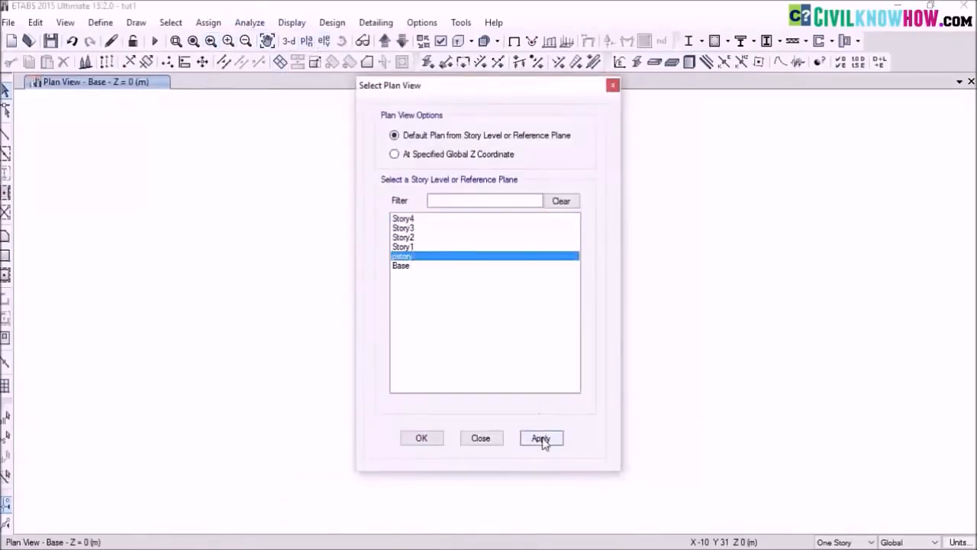
left_click(541, 439)
left_click(421, 438)
mouse_move(527, 366)
middle_mouse_down()
mouse_move(464, 335)
mouse_move(469, 321)
middle_mouse_up()
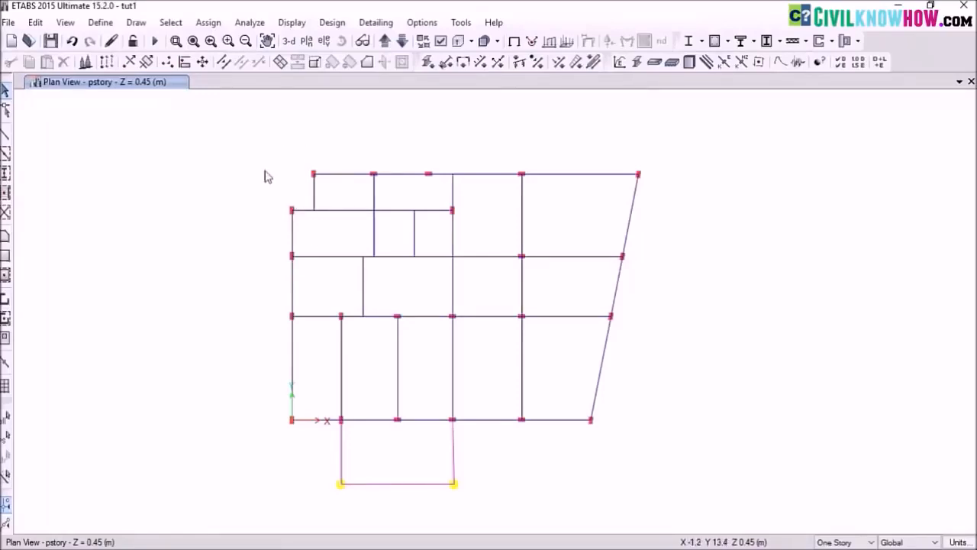
- Hide the columns in the pstory plan through the display options
left_click(65, 24)
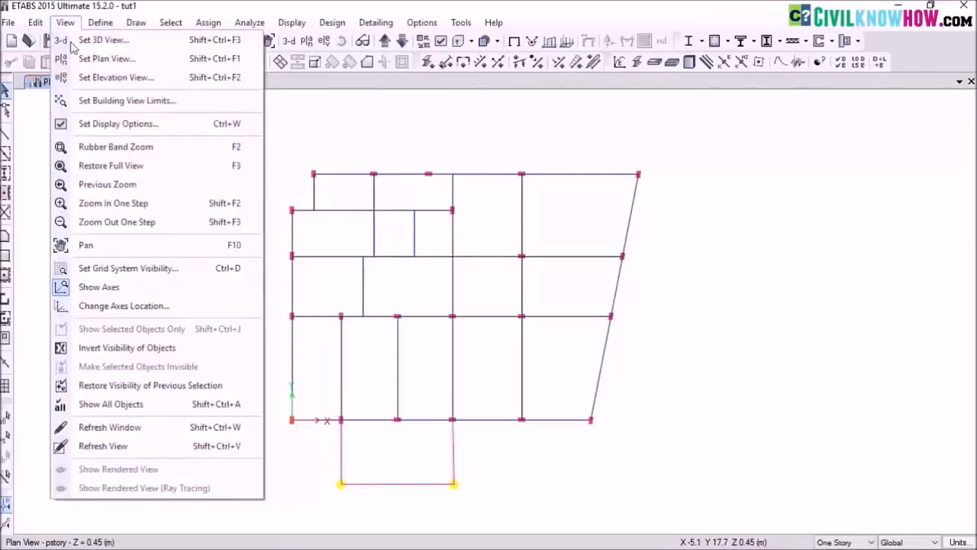
left_click(118, 123)
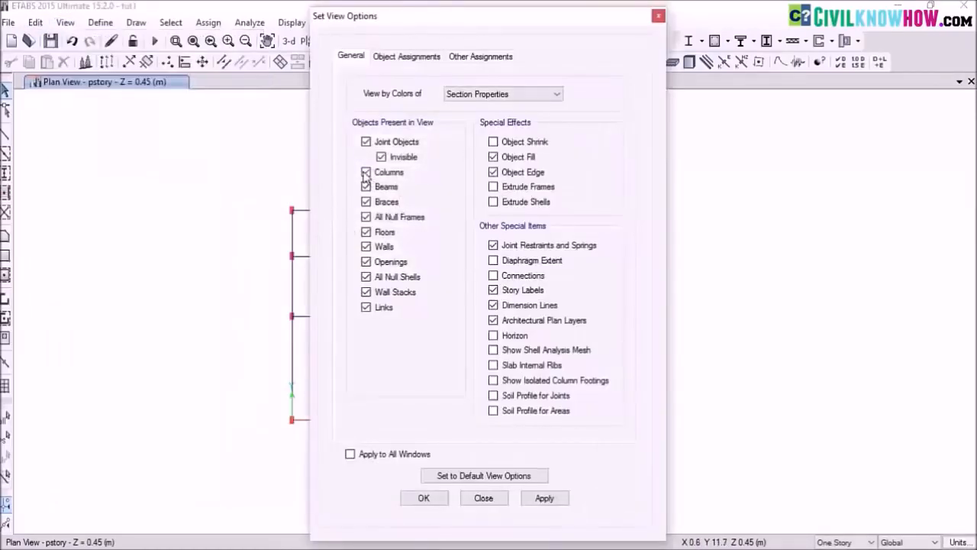
left_click(366, 173)
left_click(545, 498)
left_click(424, 499)
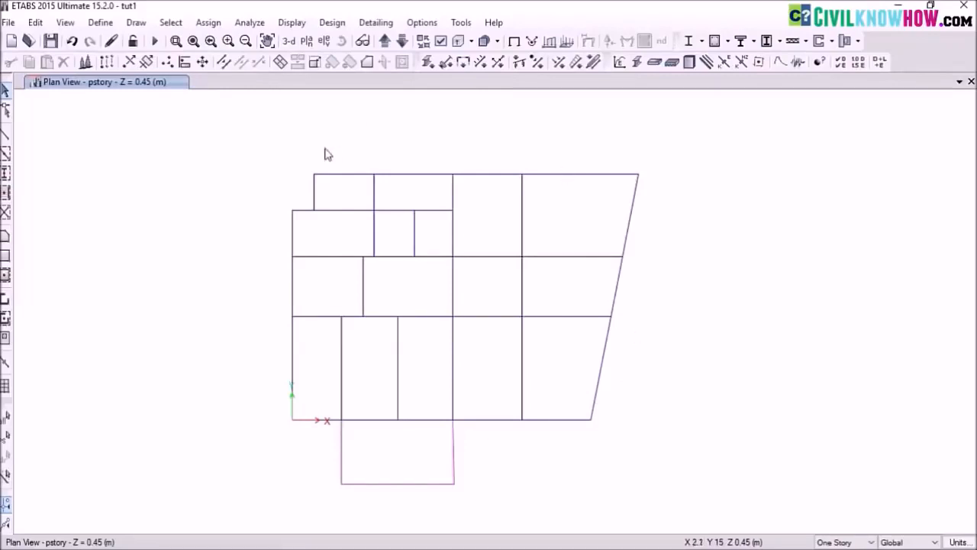
- Select the pstory beams of the main building, above the projecting bay in plan, and assign them the PB300x450 frame section
left_click_drag(240, 144, 257, 334)
left_click_drag(513, 451, 498, 410)
left_click_drag(575, 451, 558, 395)
left_click_drag(415, 434, 415, 405)
left_click_drag(386, 436, 358, 398)
left_click_drag(313, 439, 298, 383)
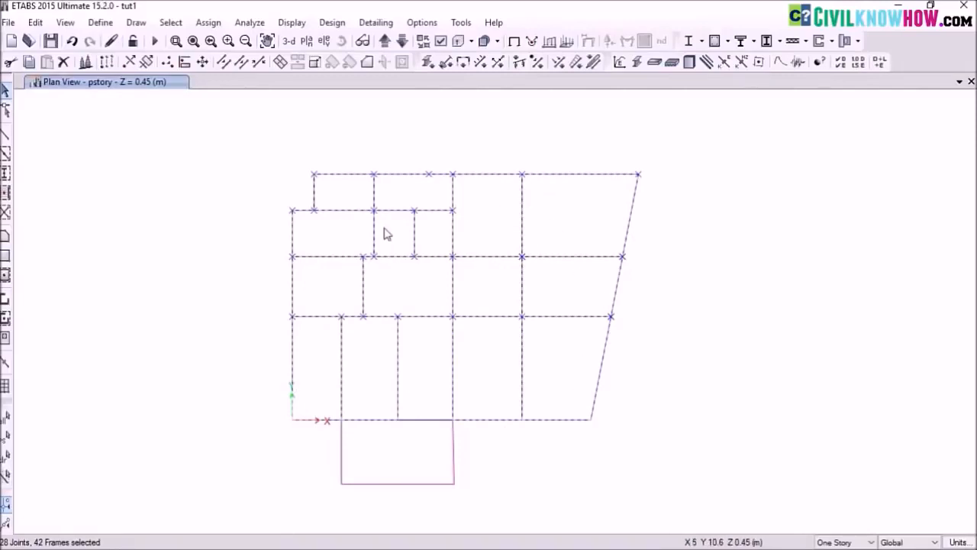
left_click(208, 23)
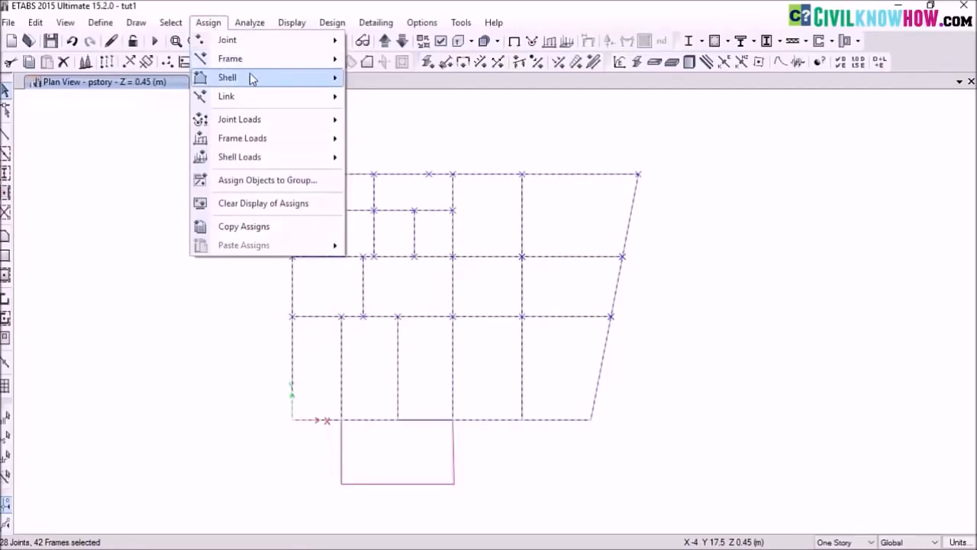
mouse_move(255, 59)
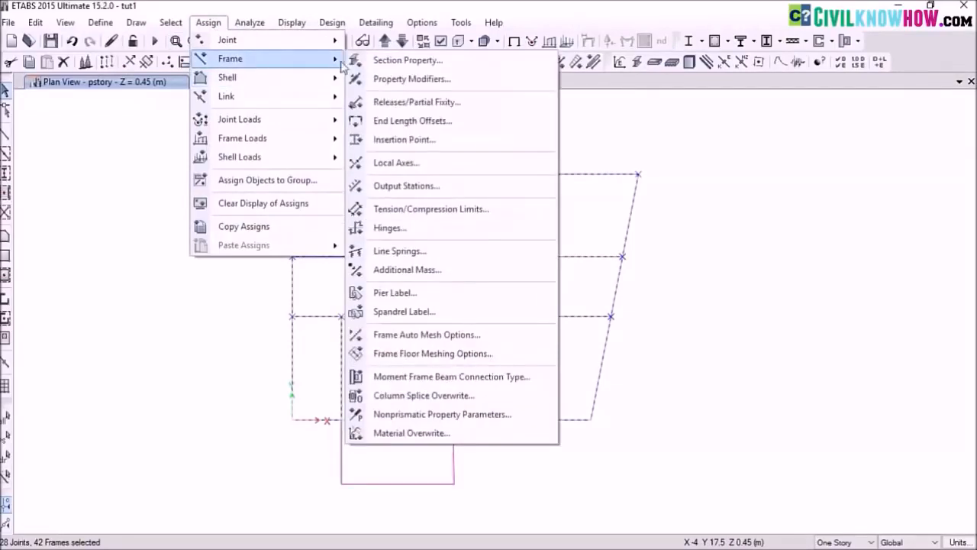
left_click(406, 61)
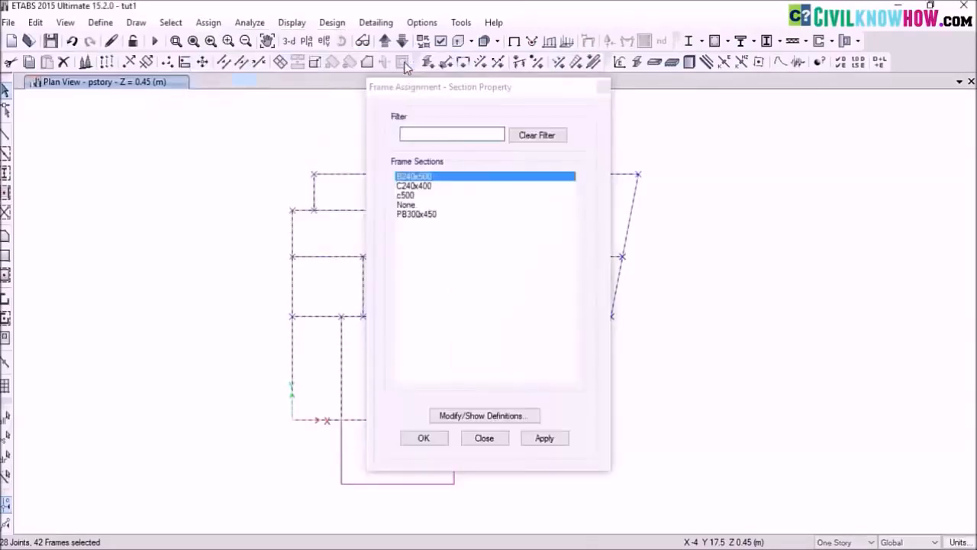
left_click(430, 216)
left_click(545, 441)
left_click(438, 442)
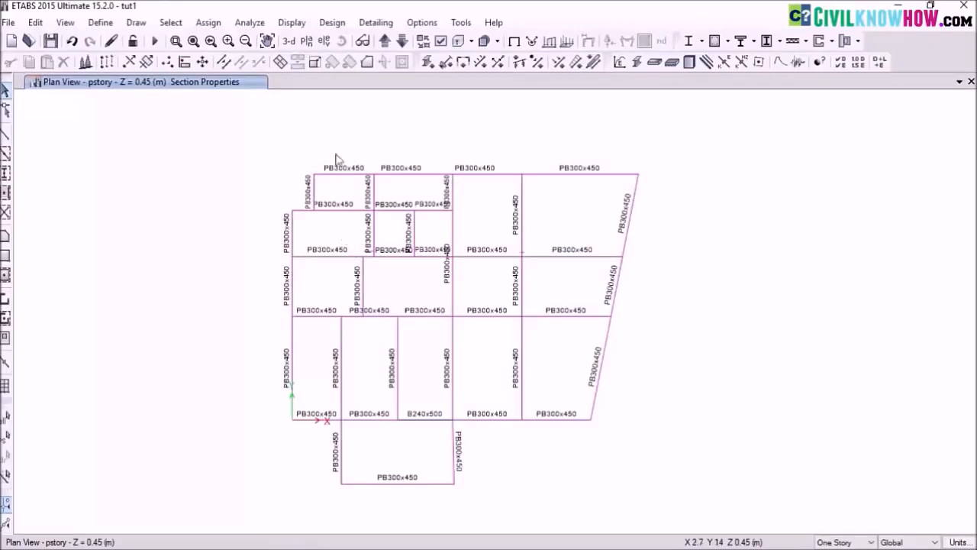
- Show all objects of the building in the 3-D view and turn the column display back on
left_click(288, 41)
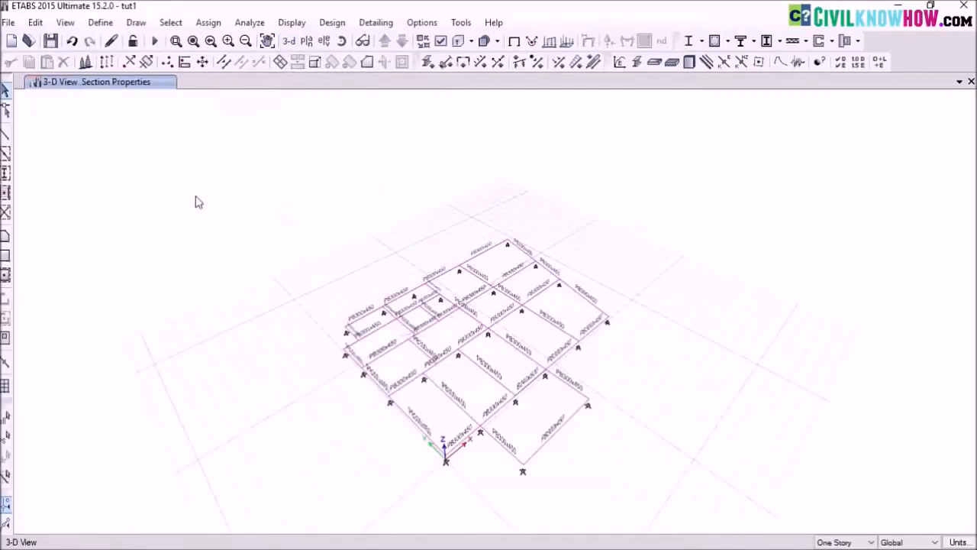
left_click(65, 22)
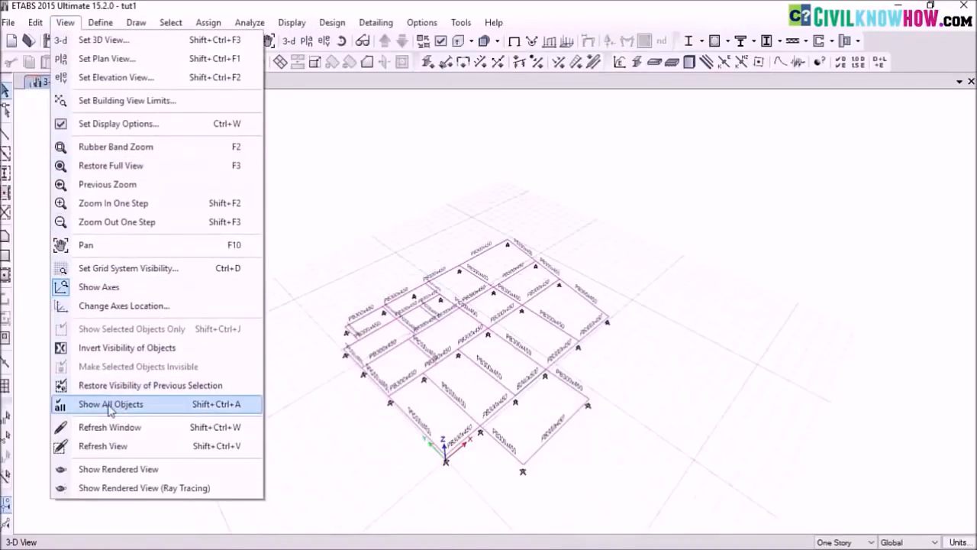
left_click(140, 410)
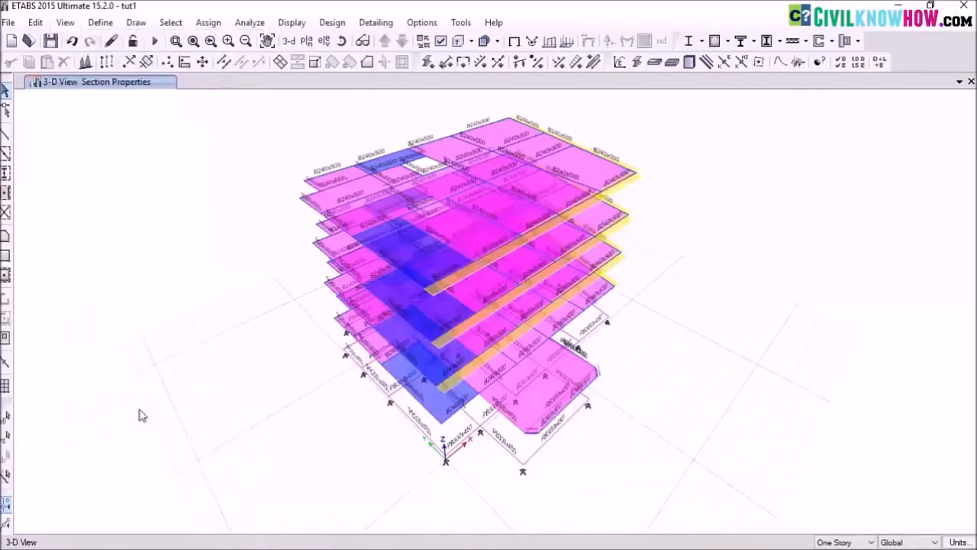
left_click(65, 23)
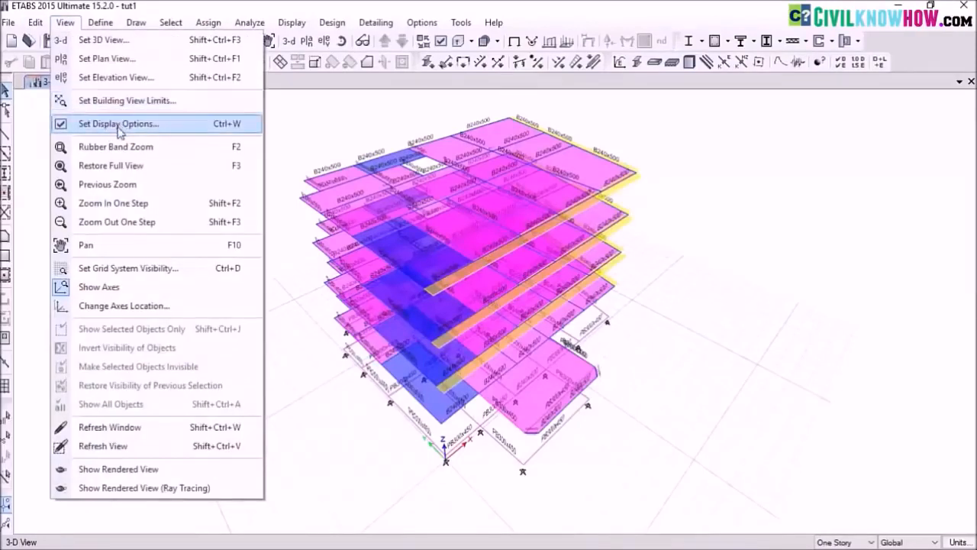
left_click(119, 126)
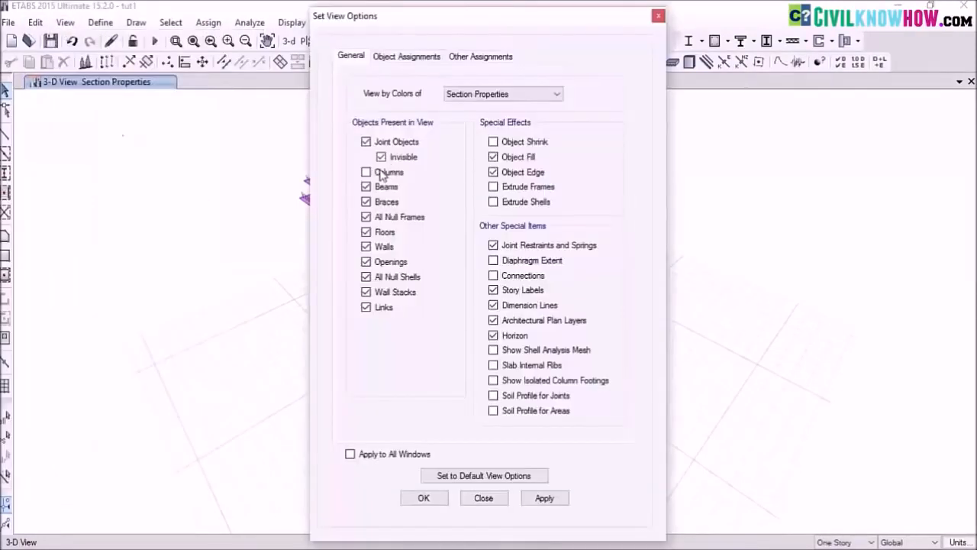
left_click(556, 499)
left_click(427, 498)
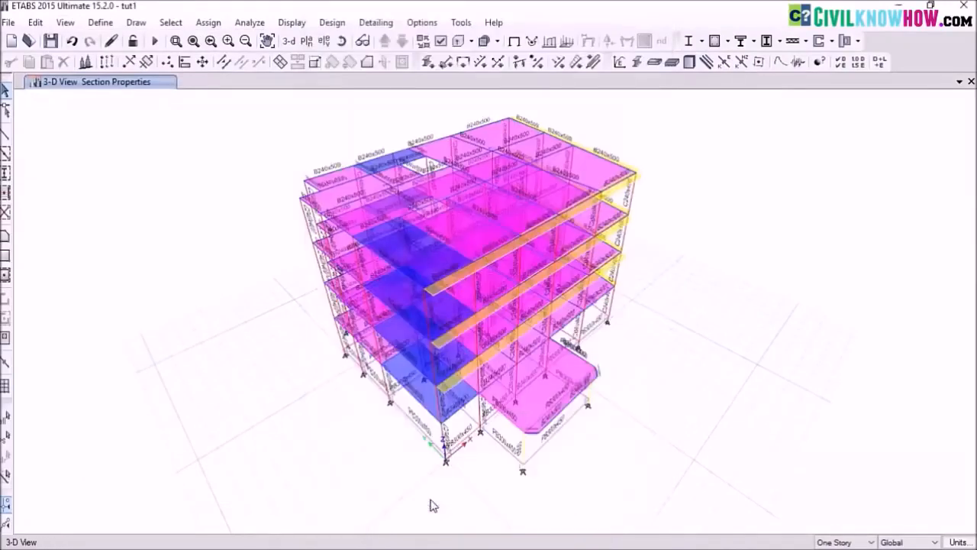
- Clear the section property labels displayed on the building in the 3-D view
left_click(208, 22)
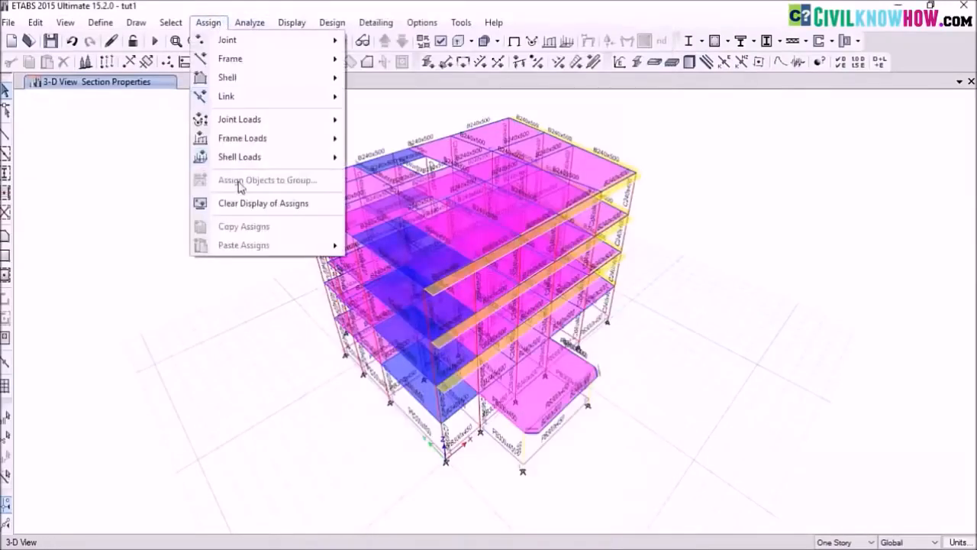
left_click(247, 205)
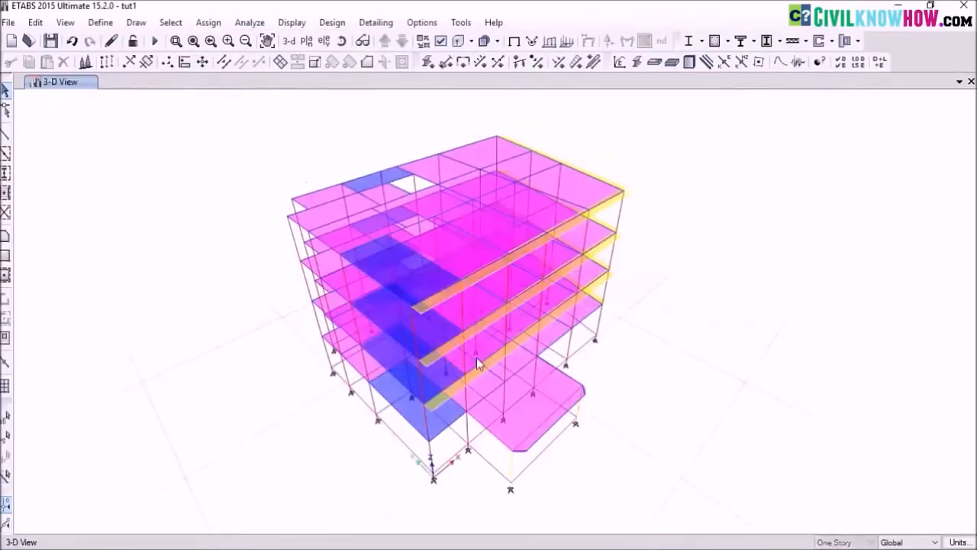
left_click(340, 39)
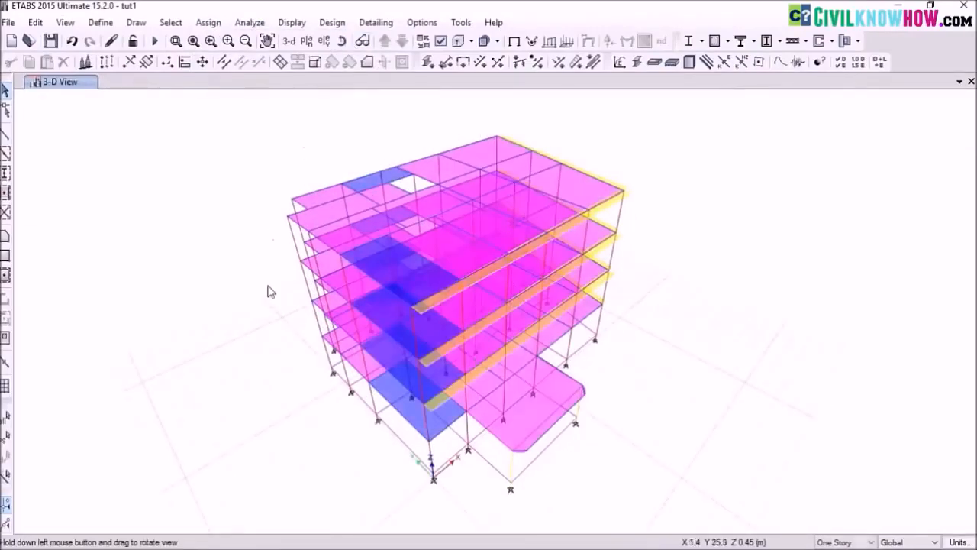
left_click_drag(271, 311, 285, 244)
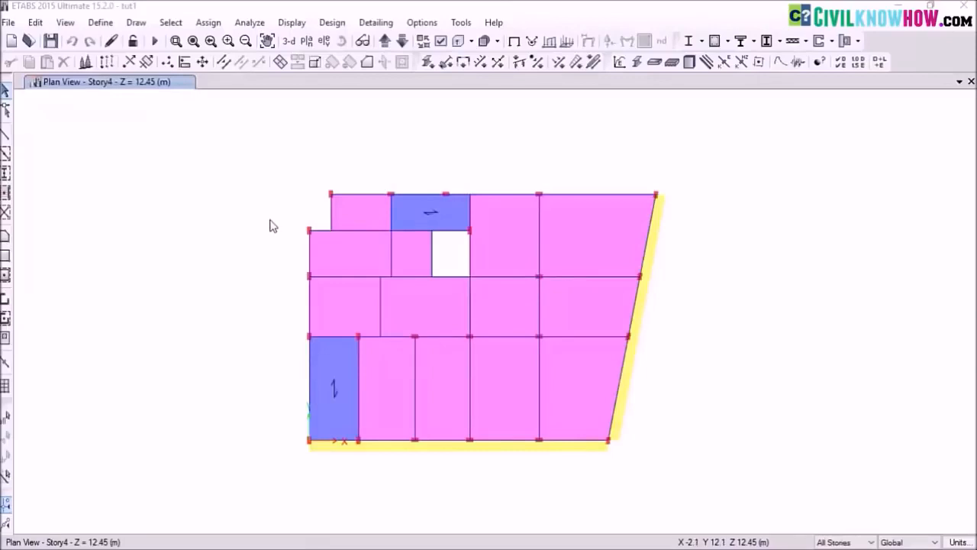
- Add a new wall section property named retwall and set its material to M30
left_click(103, 23)
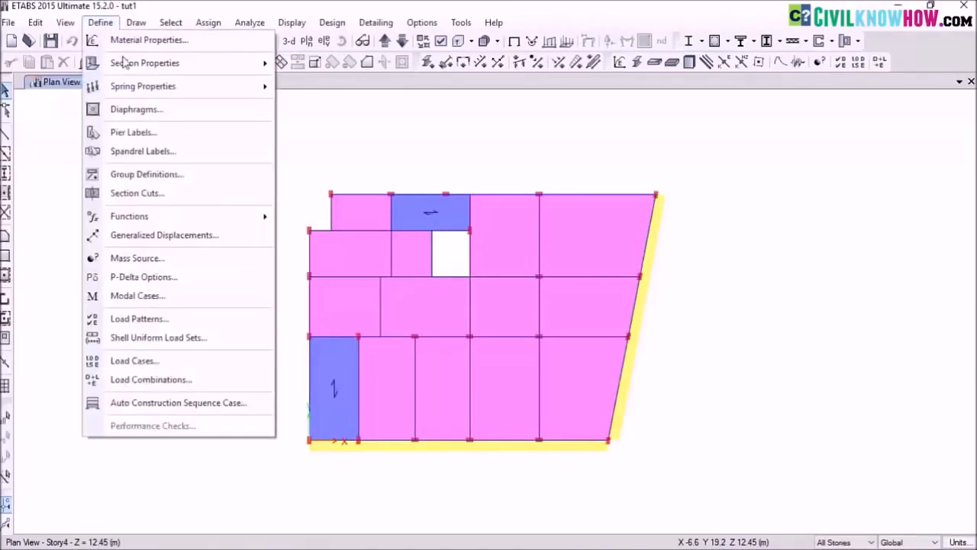
mouse_move(169, 72)
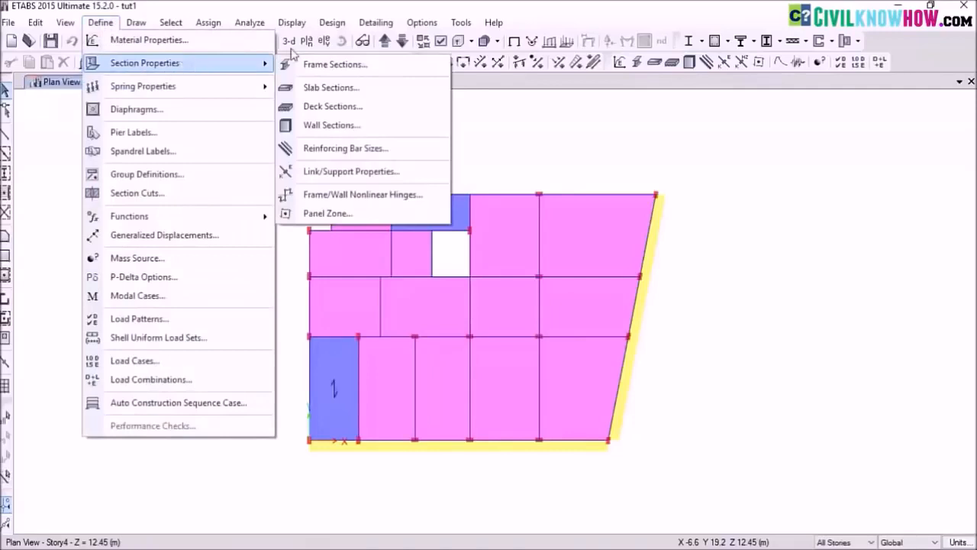
left_click(330, 125)
left_click(580, 228)
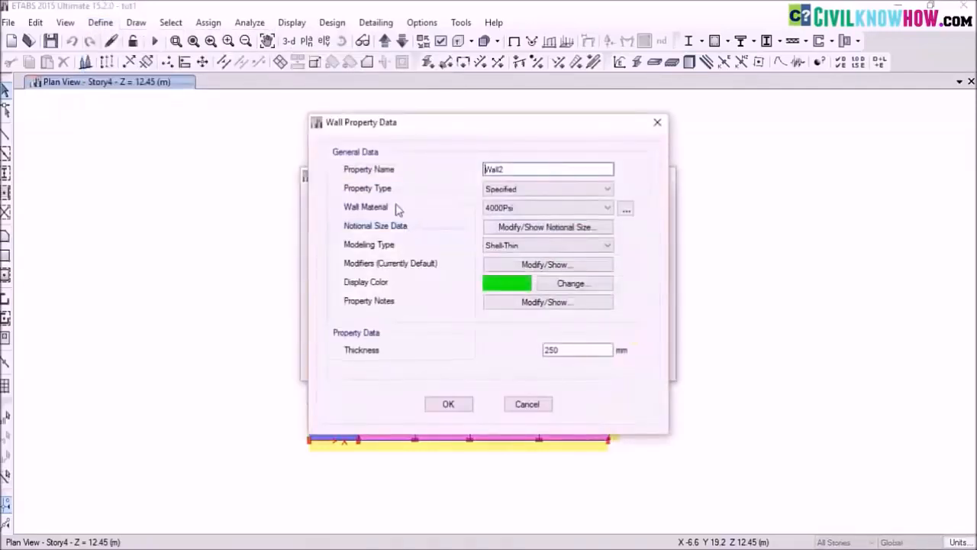
double_click(513, 169)
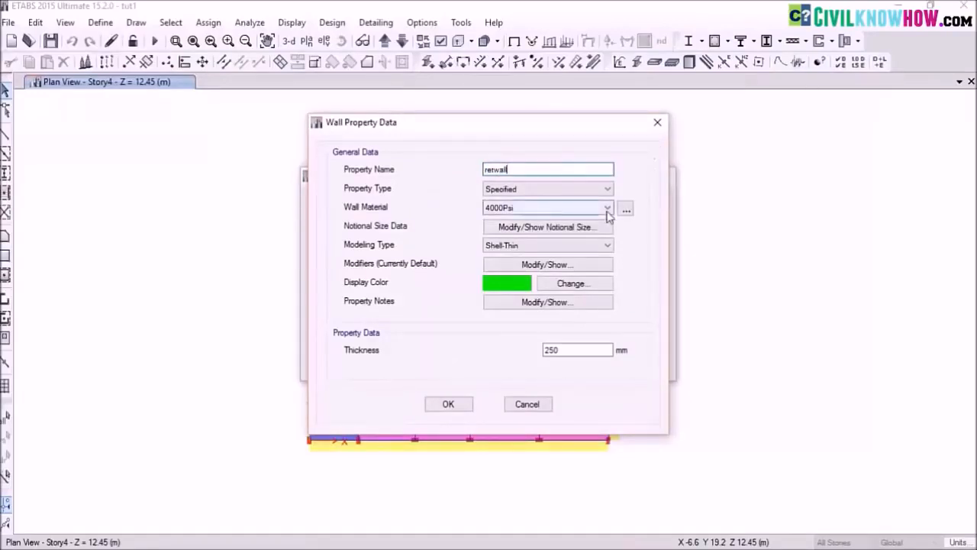
left_click(609, 211)
left_click(535, 264)
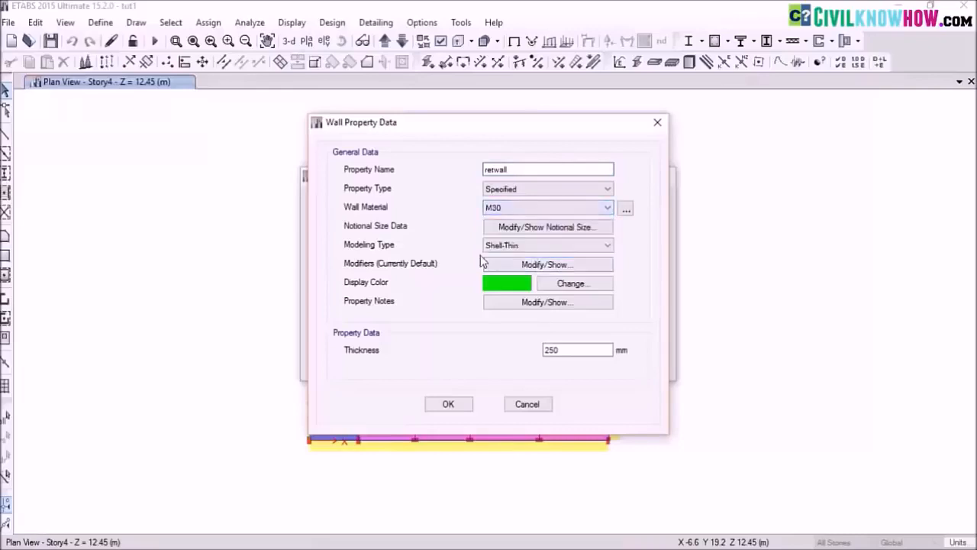
- Set the retwall property to Membrane modeling with a thickness of 200 mm and save the wall properties
left_click(609, 245)
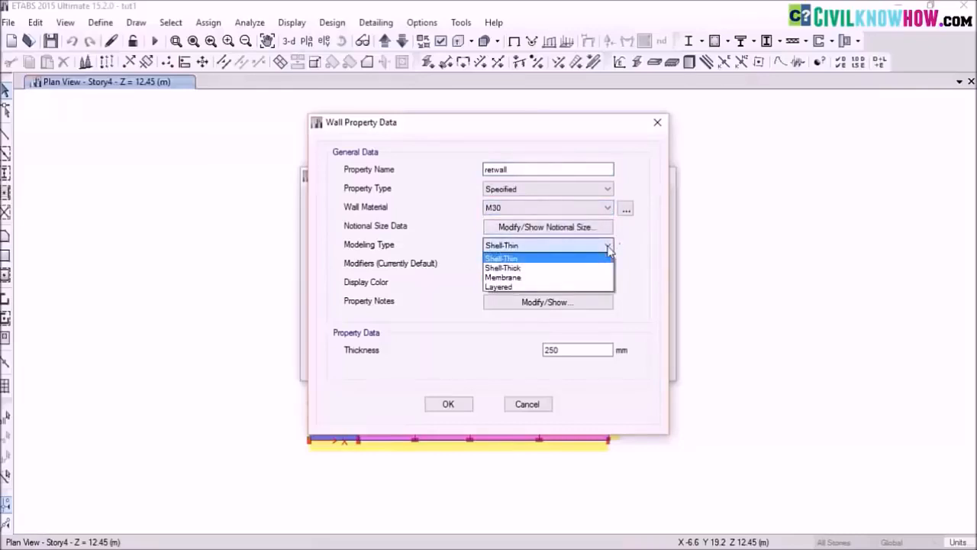
left_click(508, 272)
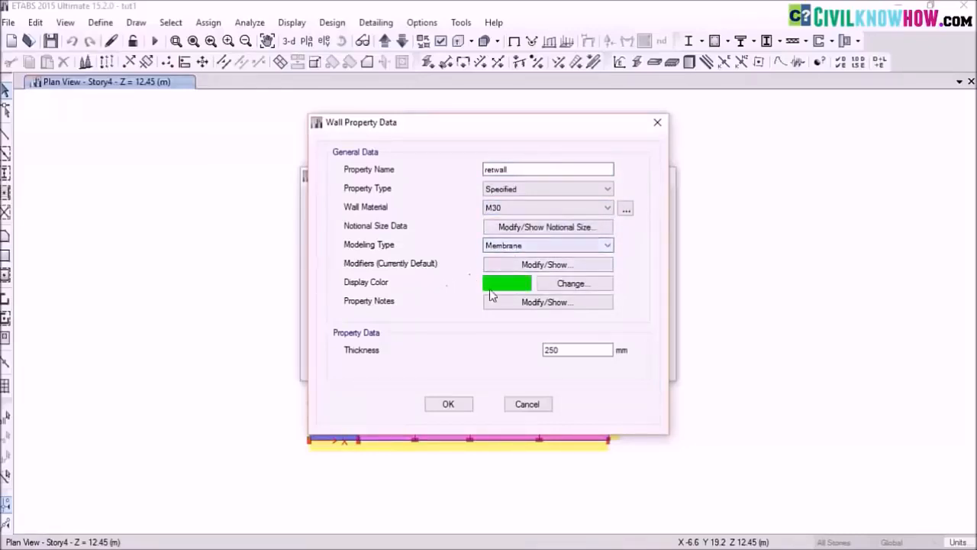
left_click_drag(579, 348, 516, 347)
type("20")
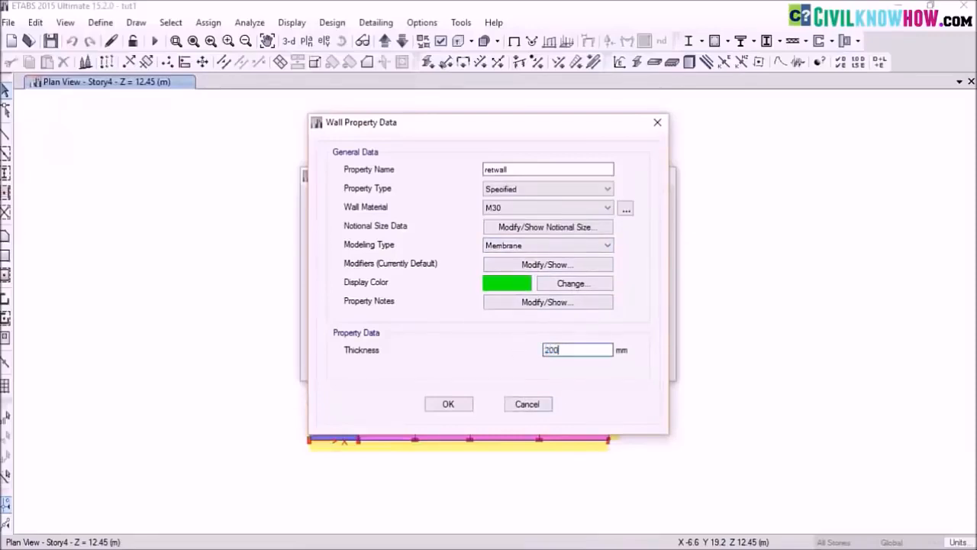
left_click(449, 403)
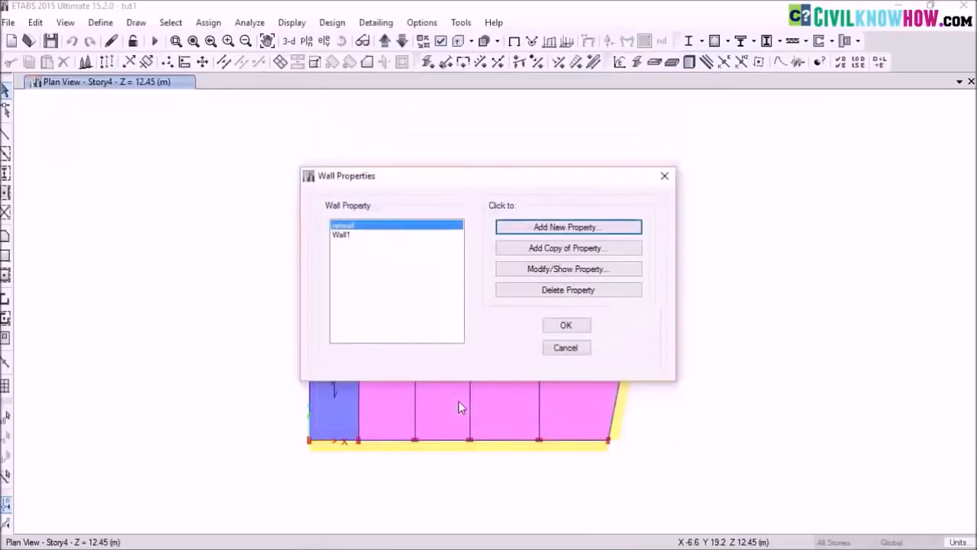
left_click(572, 328)
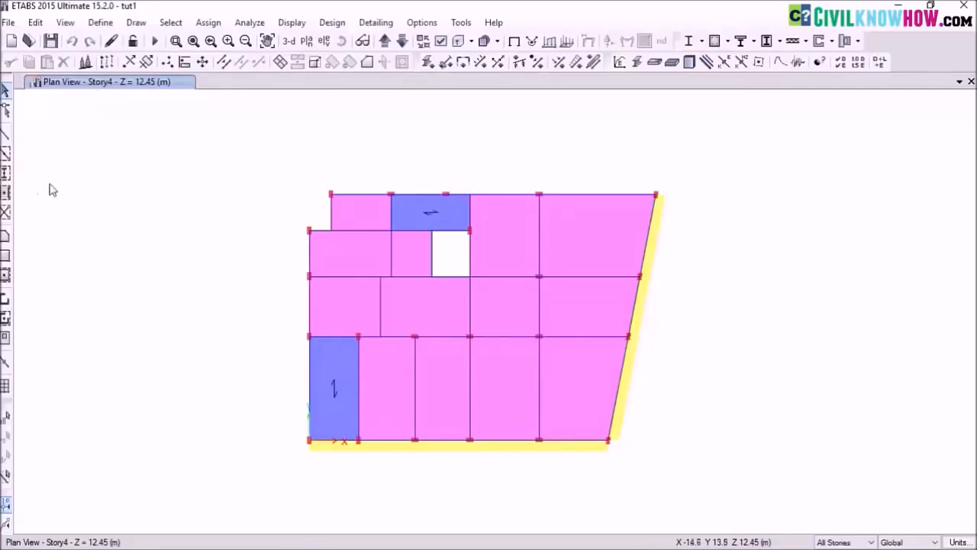
- Draw a C-shaped retwall wall through all stories in the Story4 plan, along the upper, left and lower edges of the slab opening
left_click(6, 301)
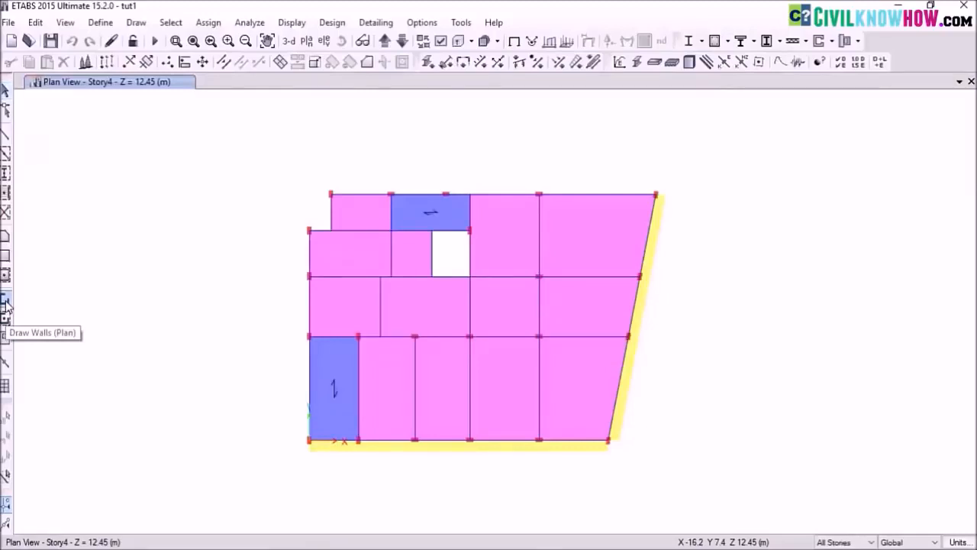
left_click(511, 151)
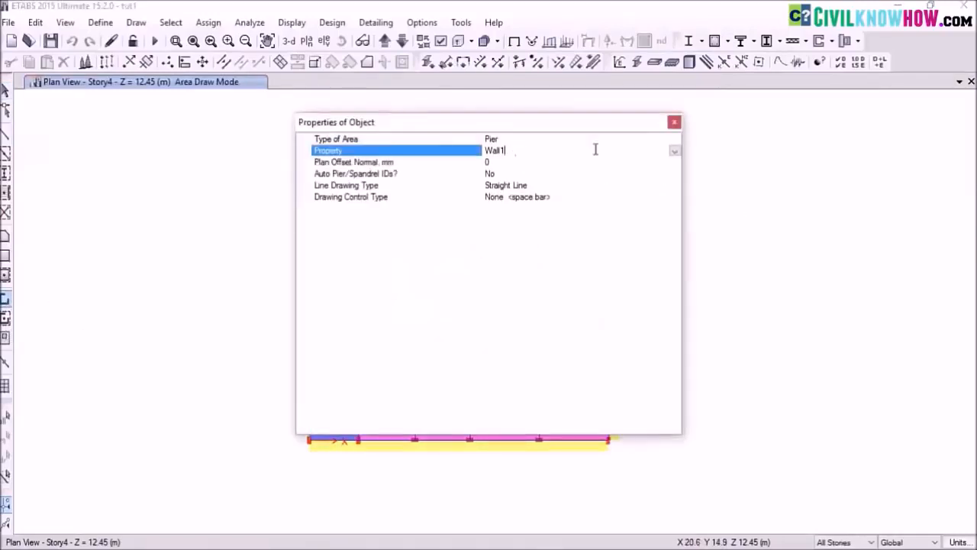
left_click(672, 153)
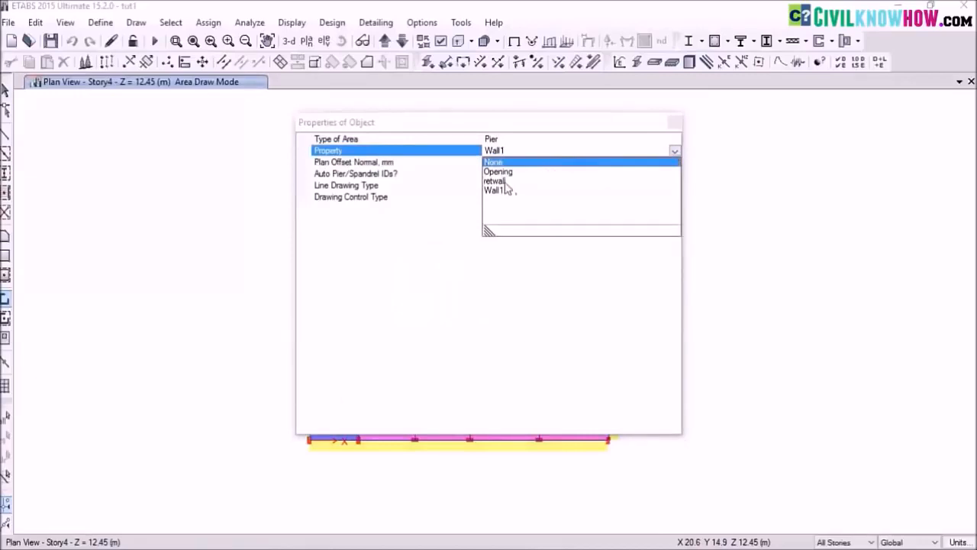
left_click(502, 181)
left_click(674, 123)
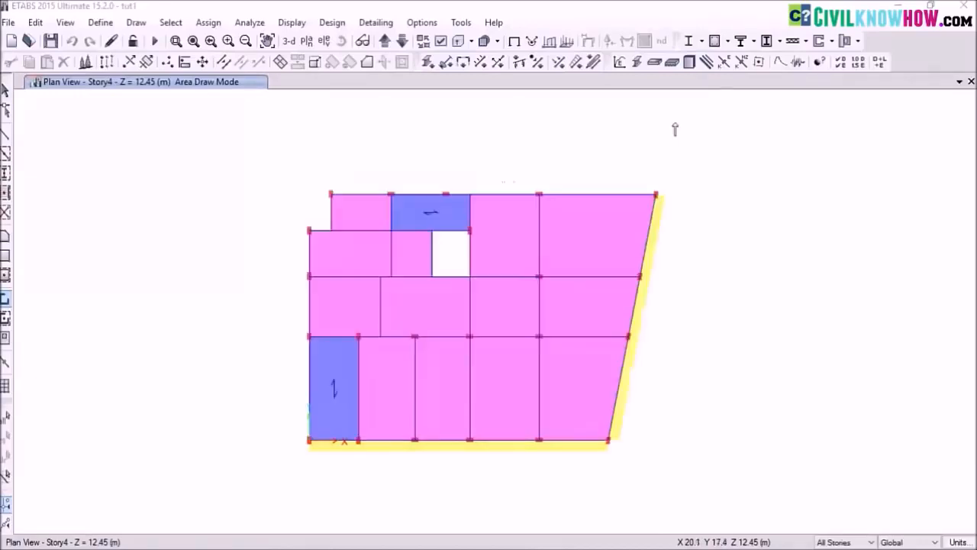
scroll(453, 244, "up", 4)
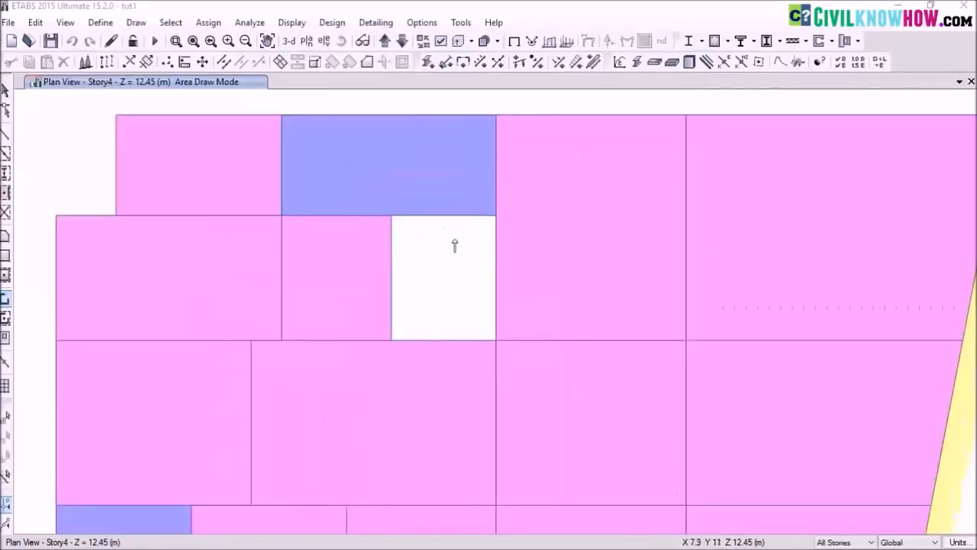
scroll(454, 244, "up", 2)
scroll(454, 244, "down", 4)
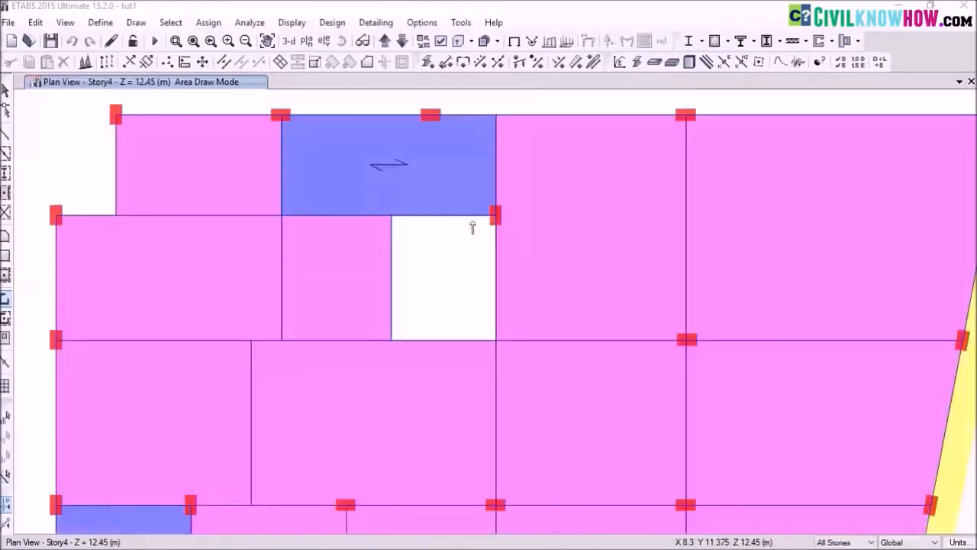
left_click(496, 216)
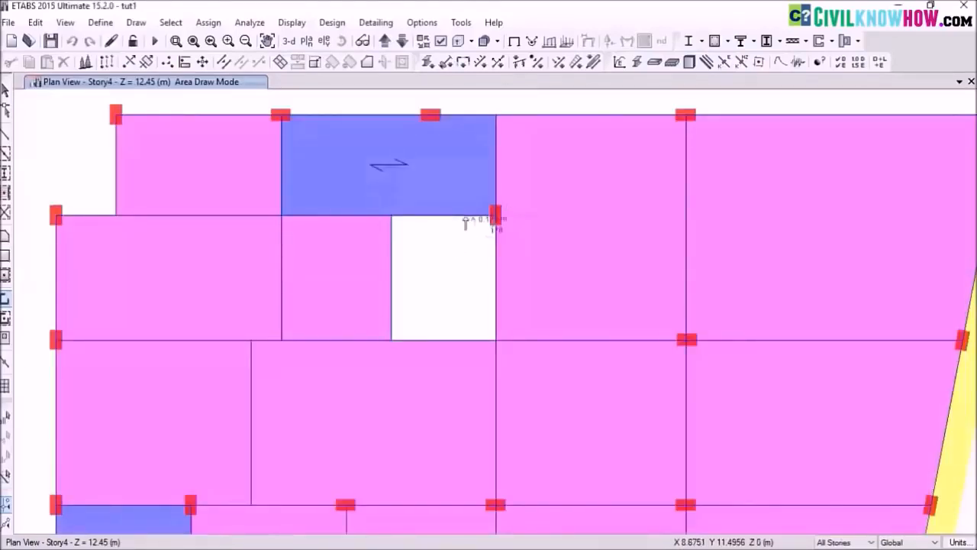
left_click(391, 218)
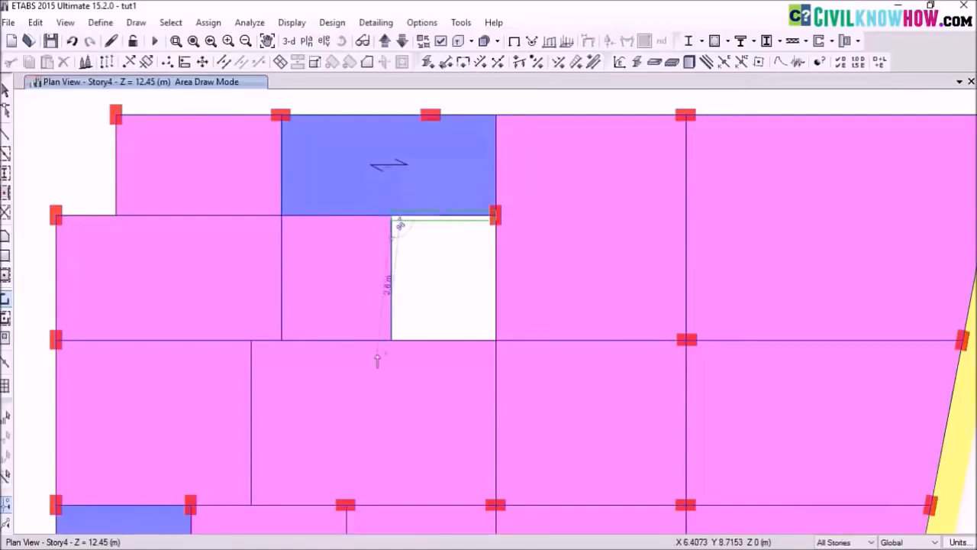
left_click(391, 339)
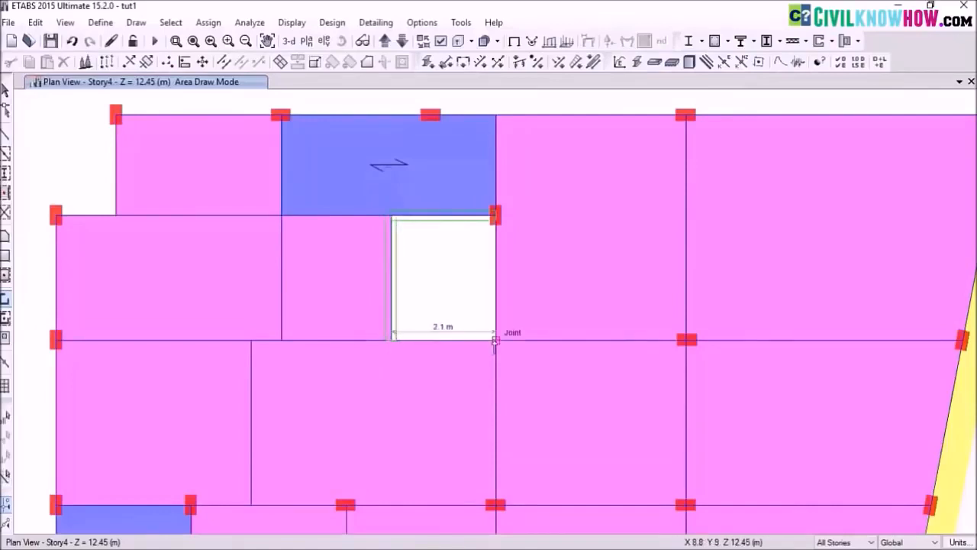
left_click(496, 340)
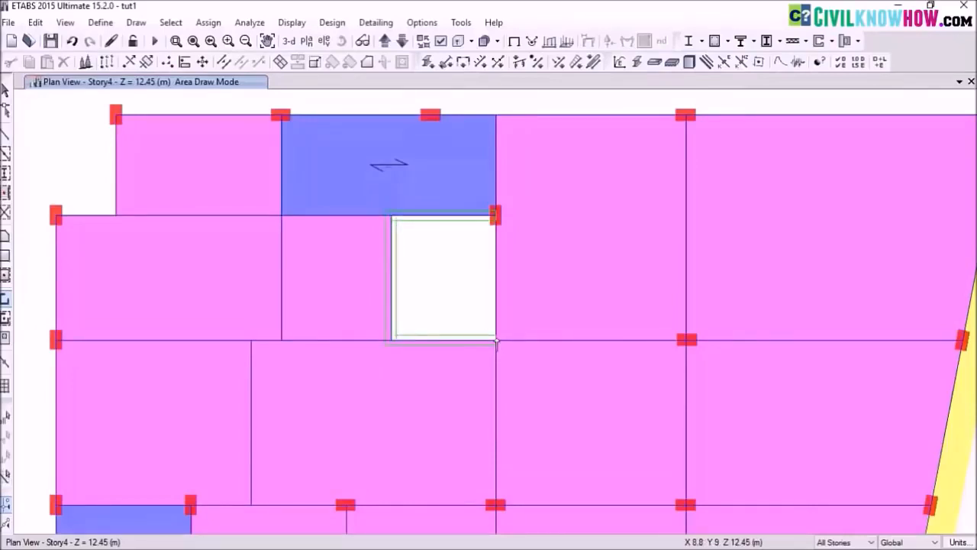
key("Escape")
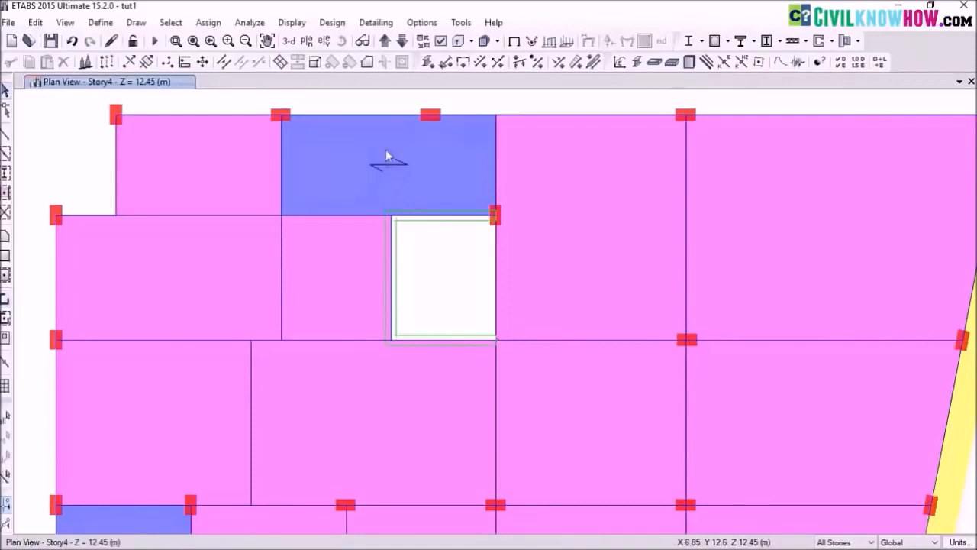
- Show the building in the 3-D view and hide its beams and floors to inspect the new C-shaped wall
left_click(288, 41)
middle_click_drag(495, 250, 484, 279, "shift")
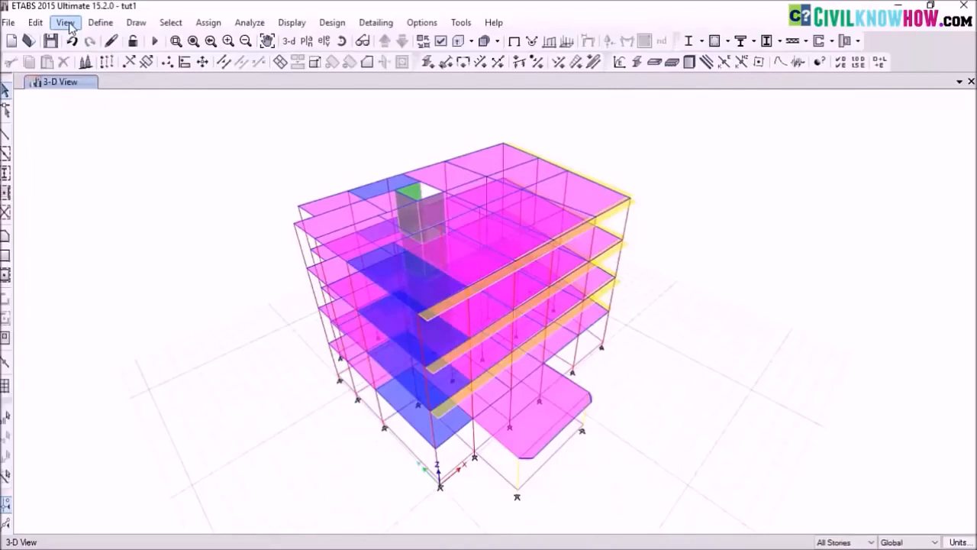
left_click(66, 23)
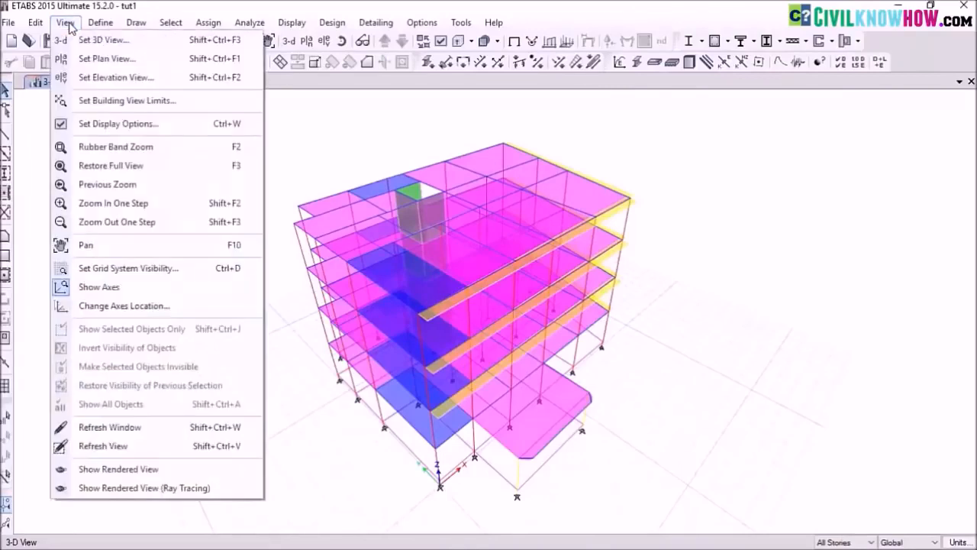
left_click(124, 123)
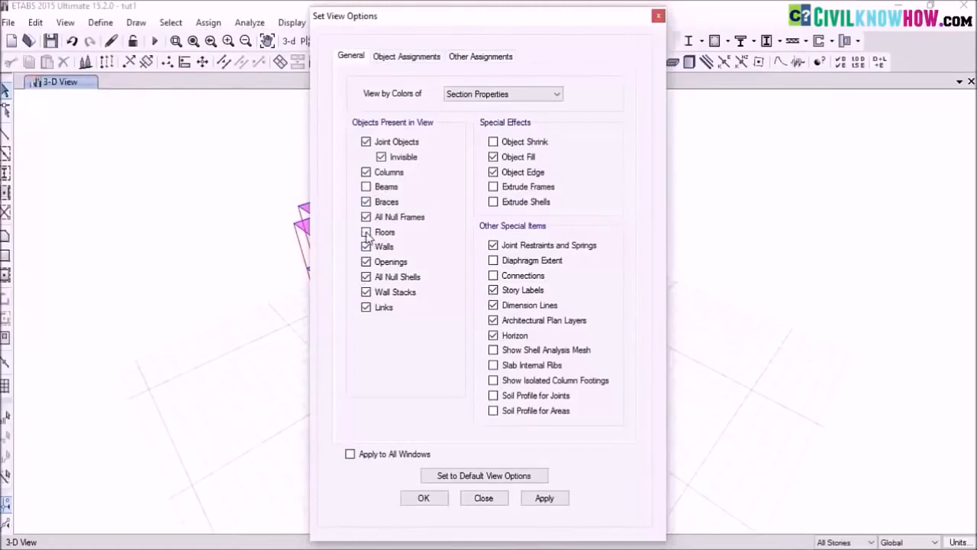
left_click(545, 498)
left_click(423, 497)
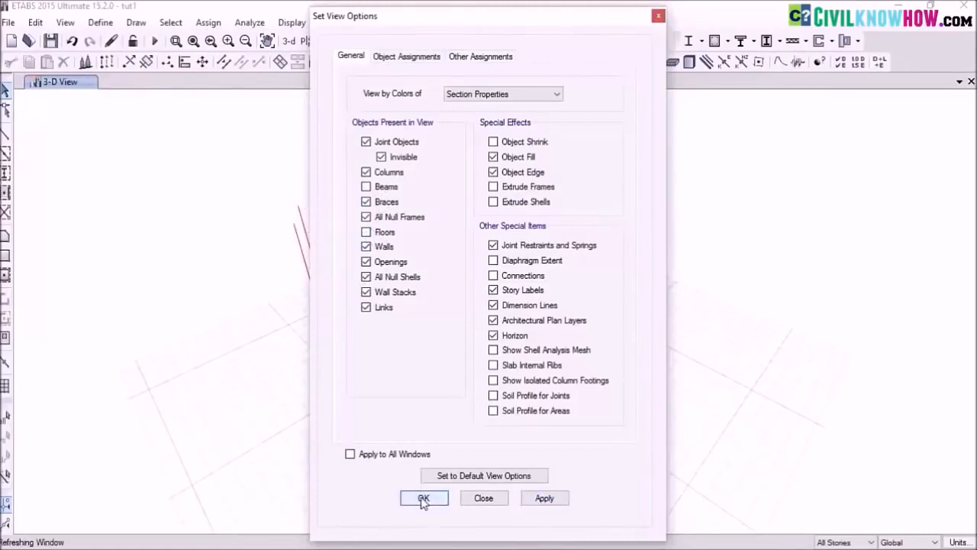
scroll(447, 198, "up", 3)
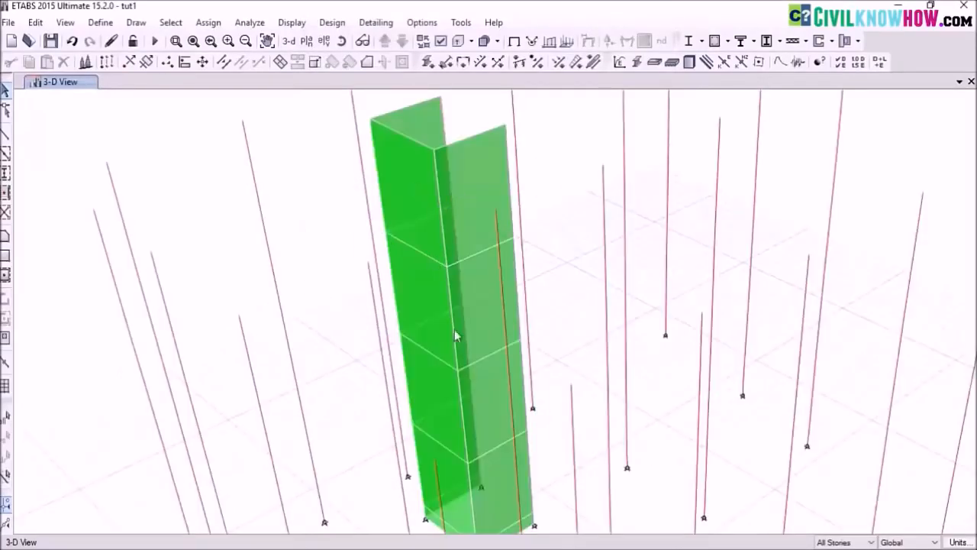
scroll(455, 331, "down", 4)
middle_click_drag(457, 306, 445, 285)
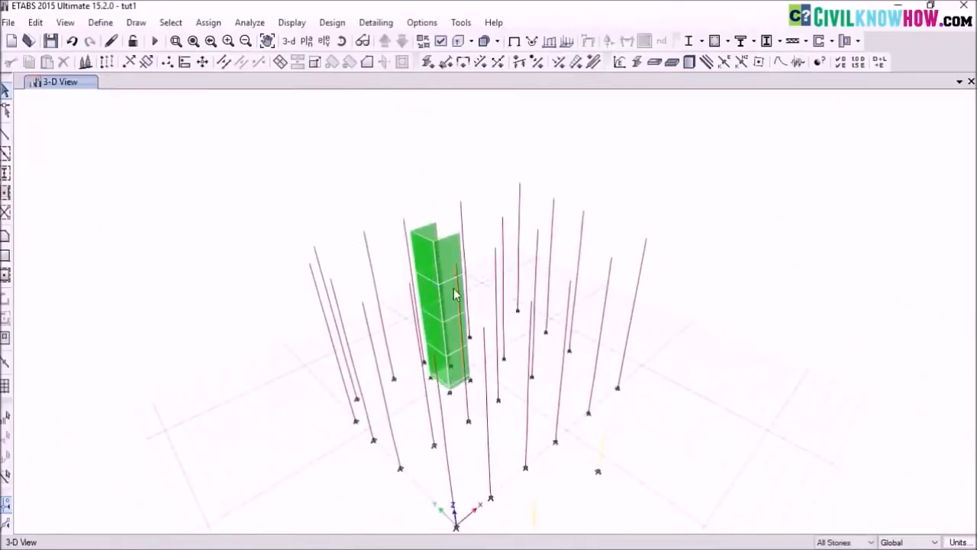
- In the Story4 plan, delete the column at the upper open end of the C-shaped wall through all stories
left_click(306, 41)
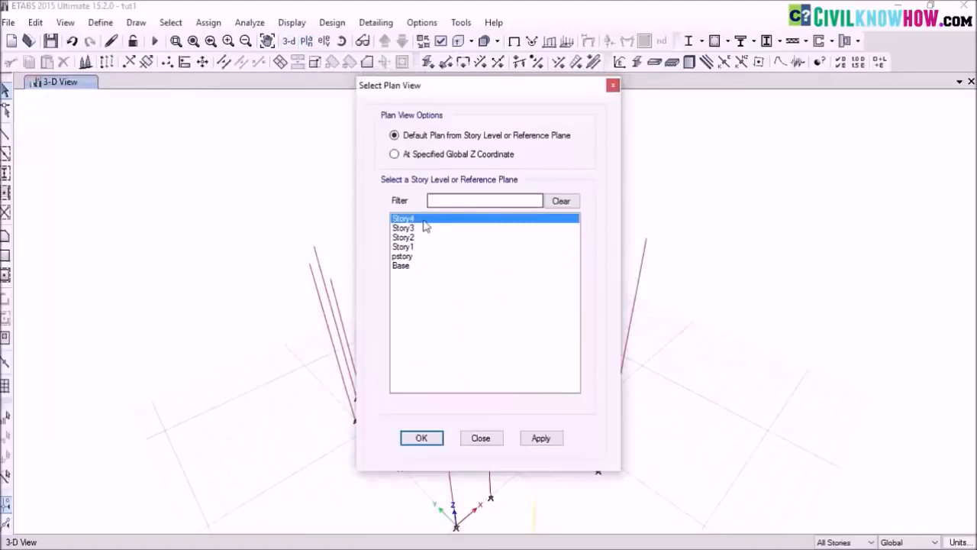
left_click(539, 438)
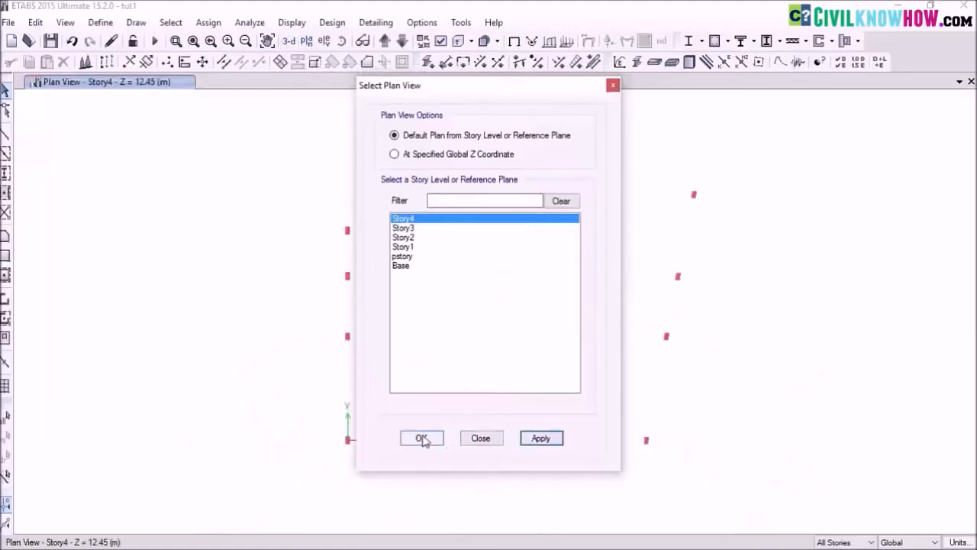
left_click(421, 438)
scroll(522, 284, "up", 3)
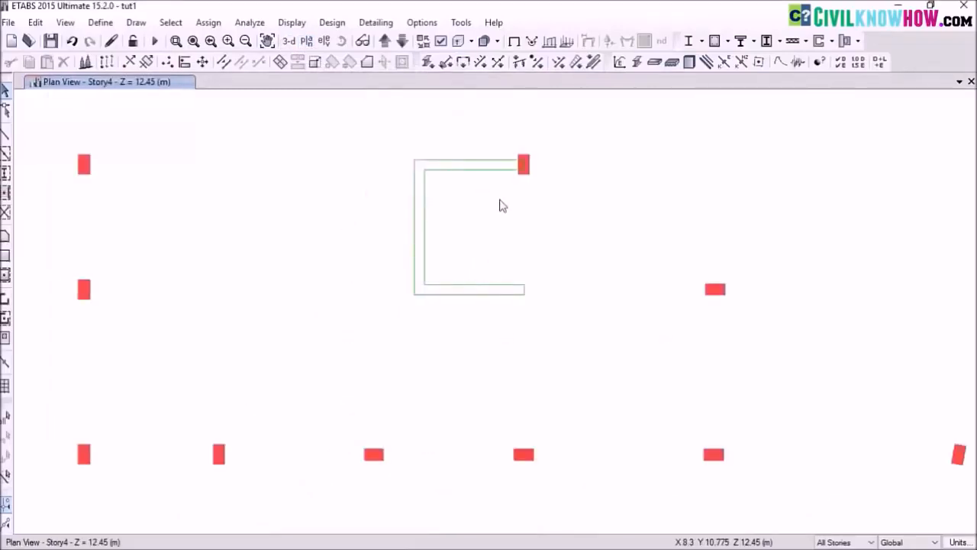
left_click_drag(514, 135, 563, 203)
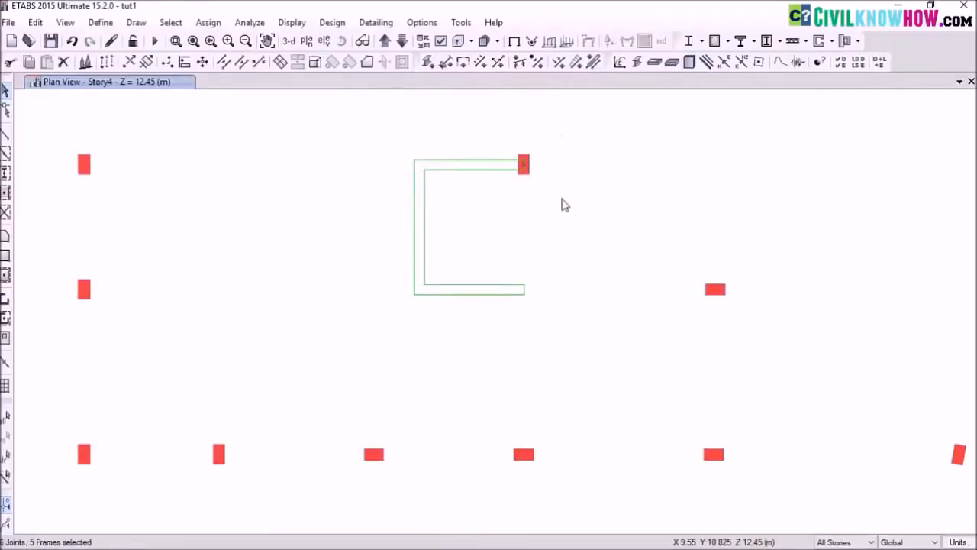
key("Delete")
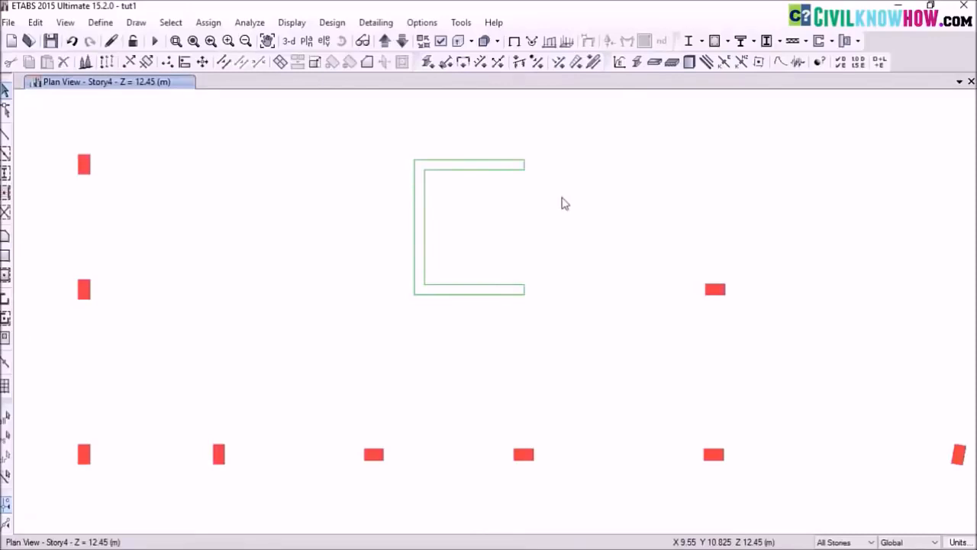
- Make the beams and floors visible again in the Story4 plan view
left_click(67, 23)
left_click(142, 125)
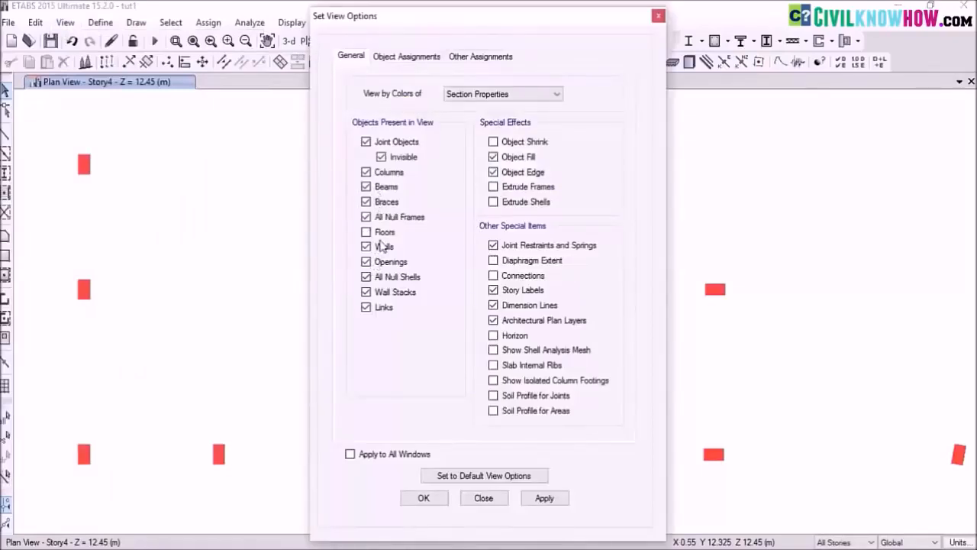
left_click(544, 497)
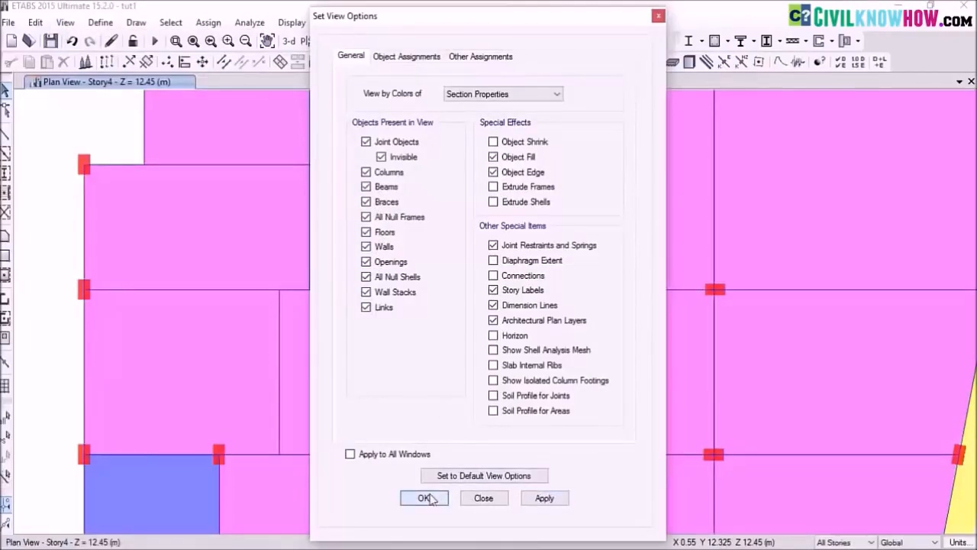
left_click(425, 498)
- Draw a rectangular area with the Opening property over the slab void enclosed by the C-shaped wall
scroll(487, 252, "down", 3)
scroll(487, 252, "up", 3)
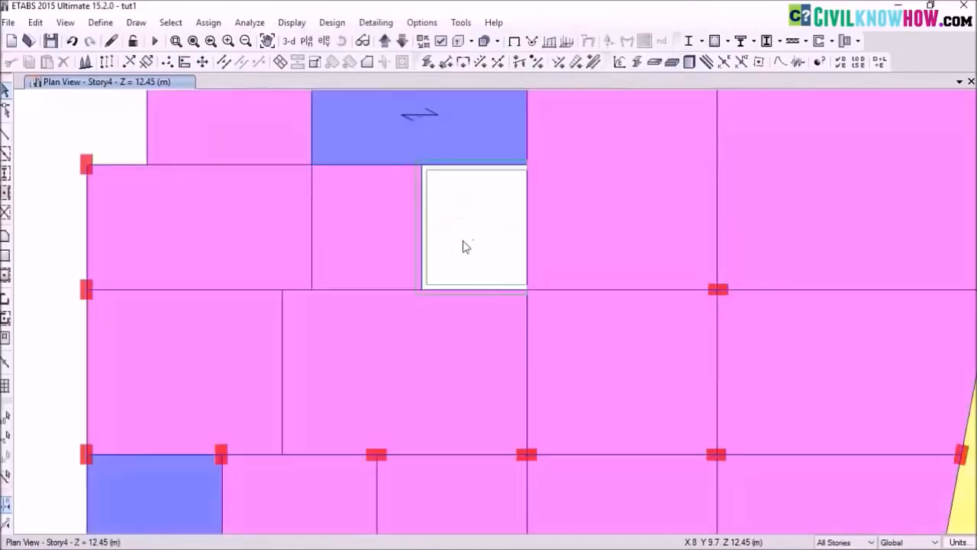
middle_click_drag(463, 242, 415, 250)
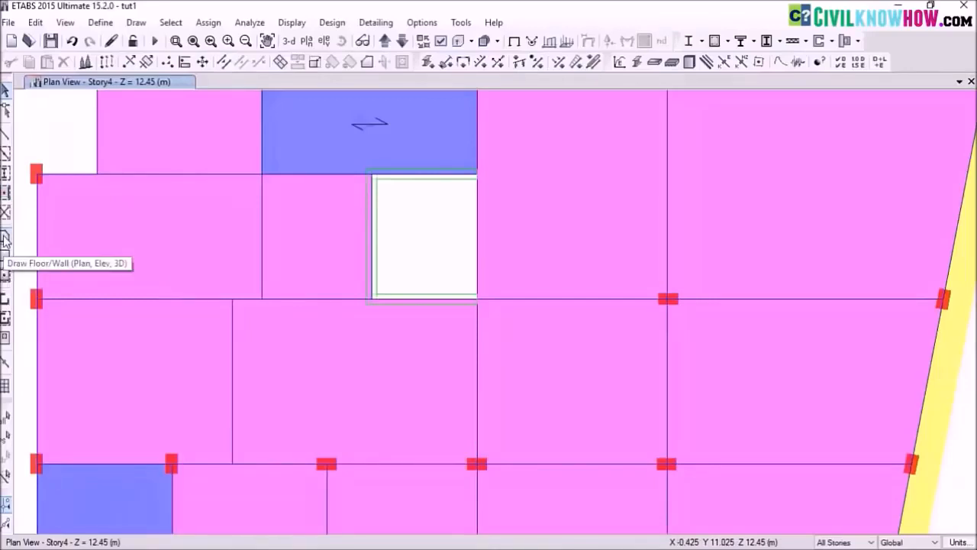
left_click(5, 256)
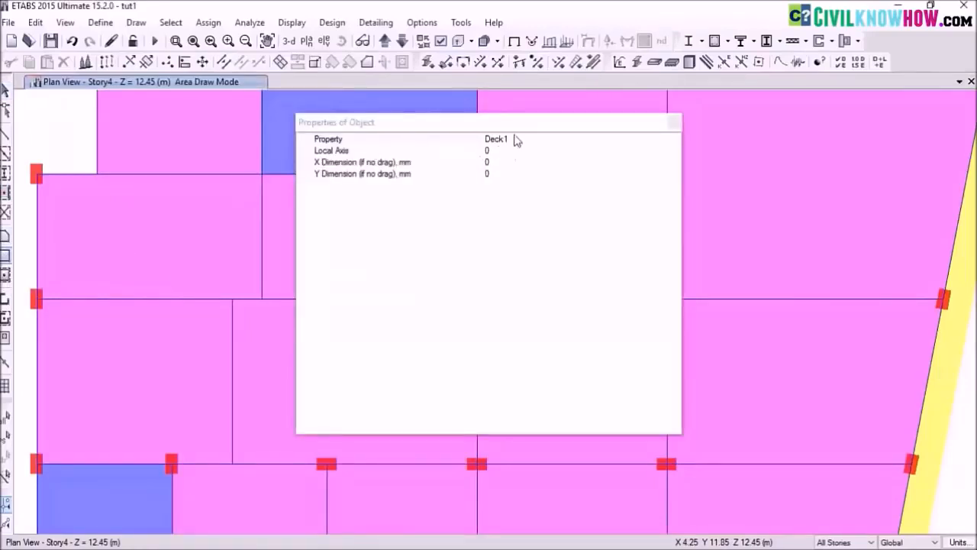
left_click(516, 141)
left_click(674, 140)
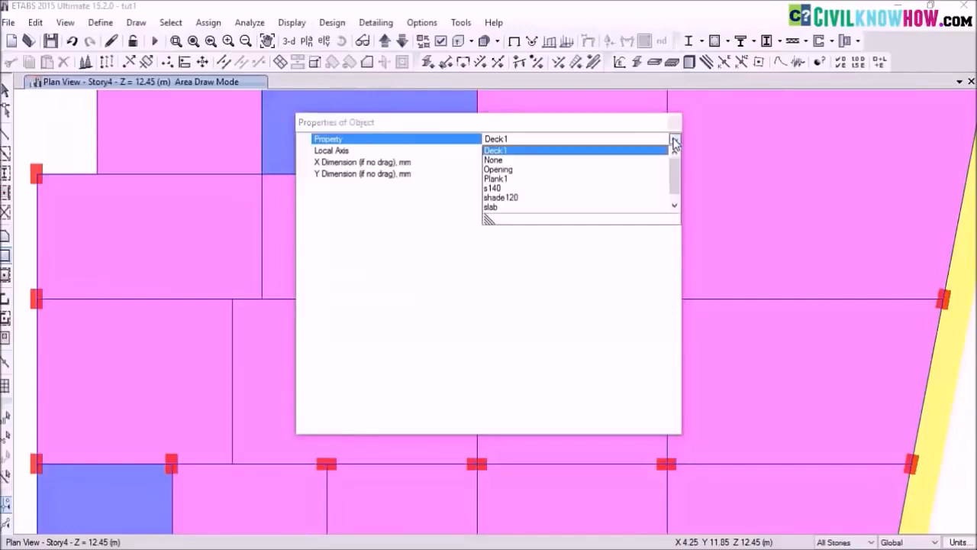
left_click(506, 175)
left_click(674, 124)
left_click_drag(372, 174, 479, 300)
scroll(433, 257, "down", 3)
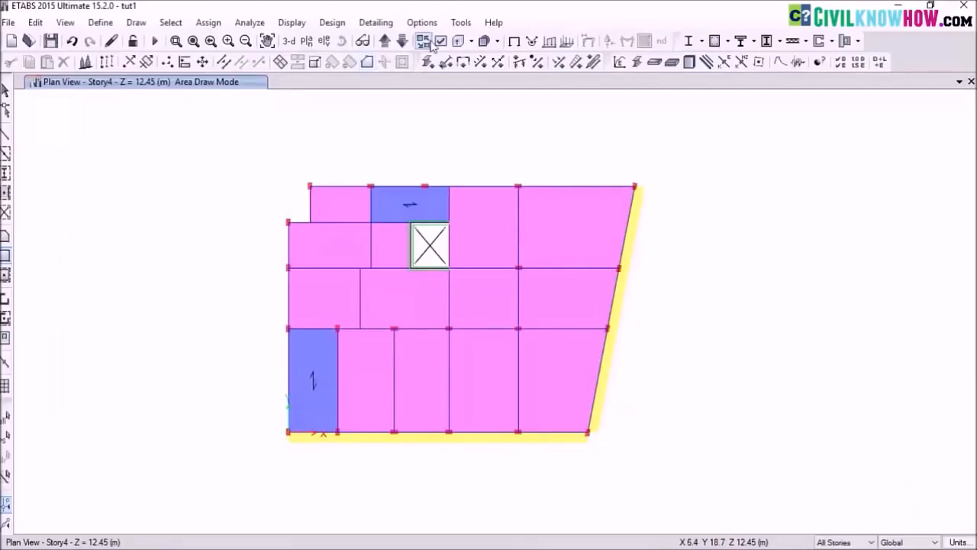
- Check the new opening in the 3-D view and in the plan views from Story4 down through the lower stories
left_click(289, 41)
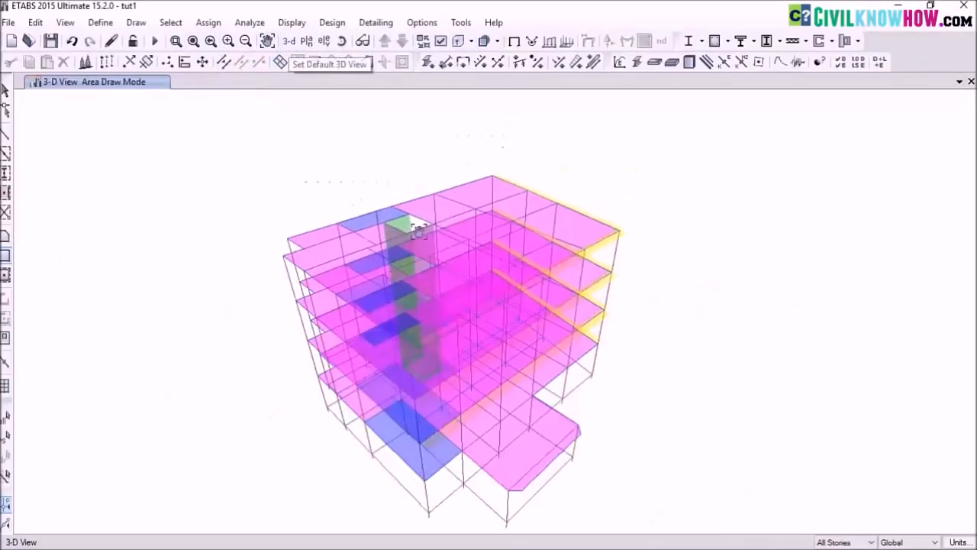
left_click(306, 41)
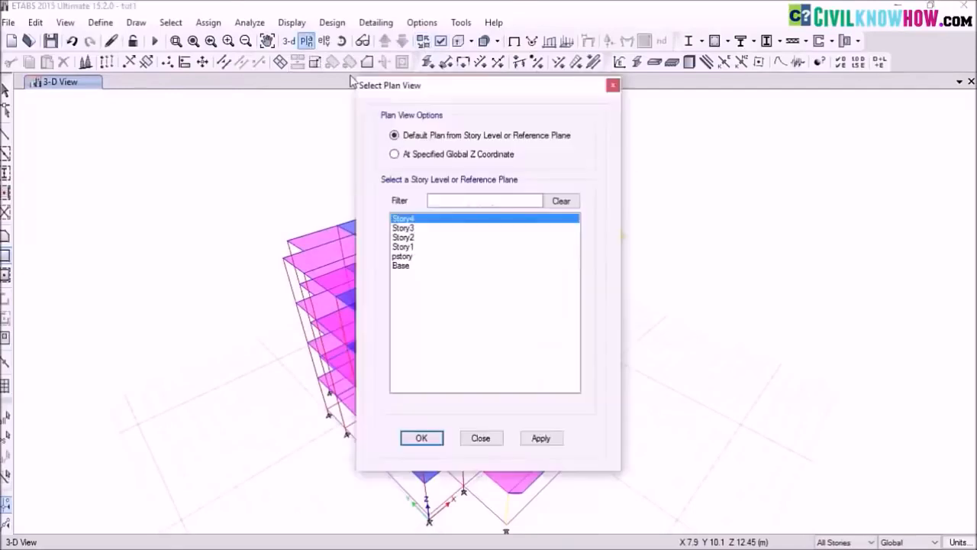
left_click(539, 438)
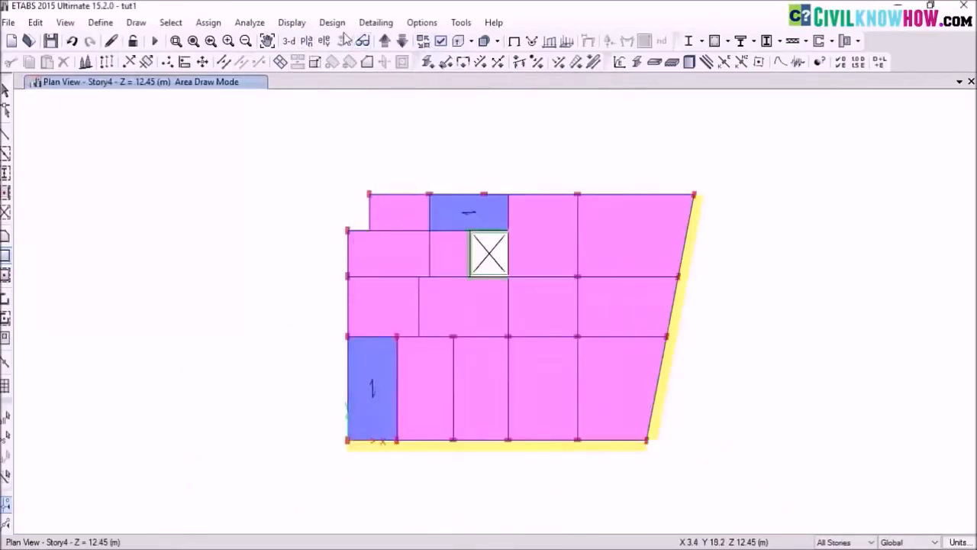
left_click(401, 42)
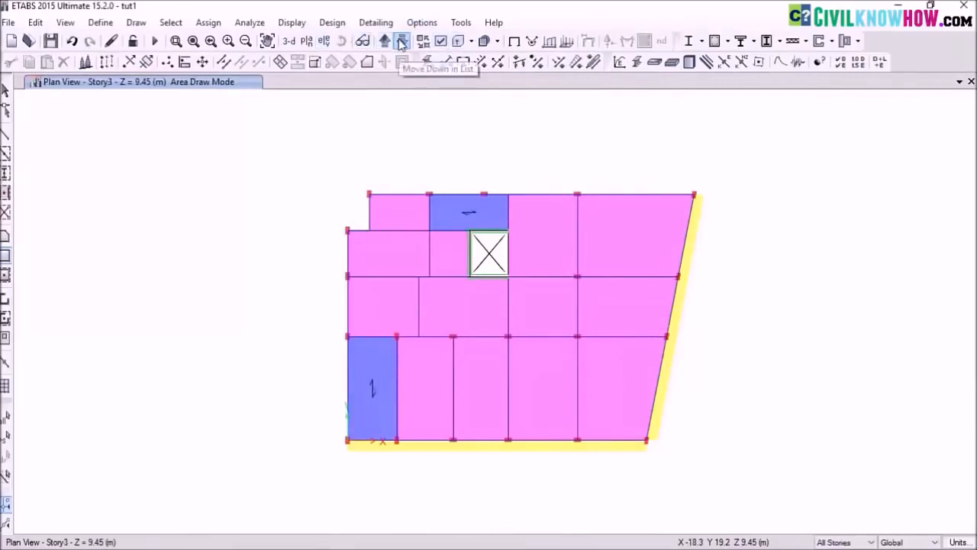
left_click(400, 42)
left_click(401, 42)
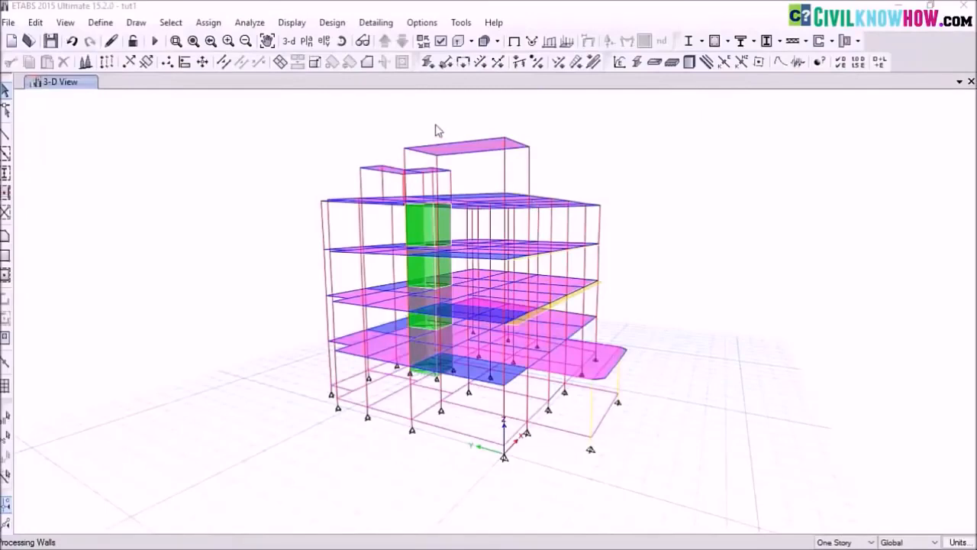
- Display the 3-D model with extruded frames and view the building from several angles
left_click(341, 41)
mouse_move(274, 163)
left_mouse_down()
mouse_move(282, 218)
mouse_move(272, 214)
mouse_move(298, 244)
mouse_move(279, 194)
mouse_move(336, 204)
mouse_move(334, 190)
mouse_move(292, 209)
mouse_move(316, 212)
mouse_move(415, 188)
mouse_move(331, 190)
mouse_move(272, 148)
left_mouse_up()
left_click(66, 23)
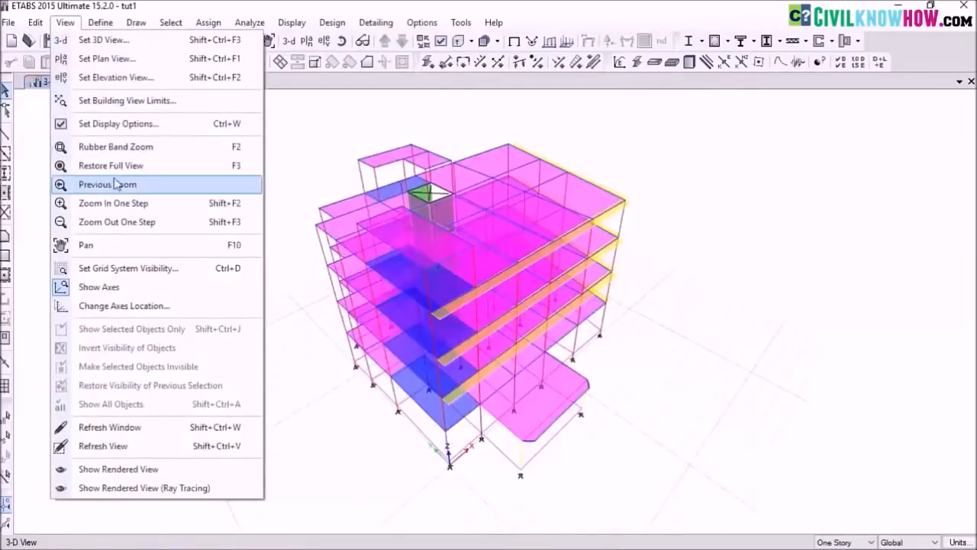
left_click(140, 125)
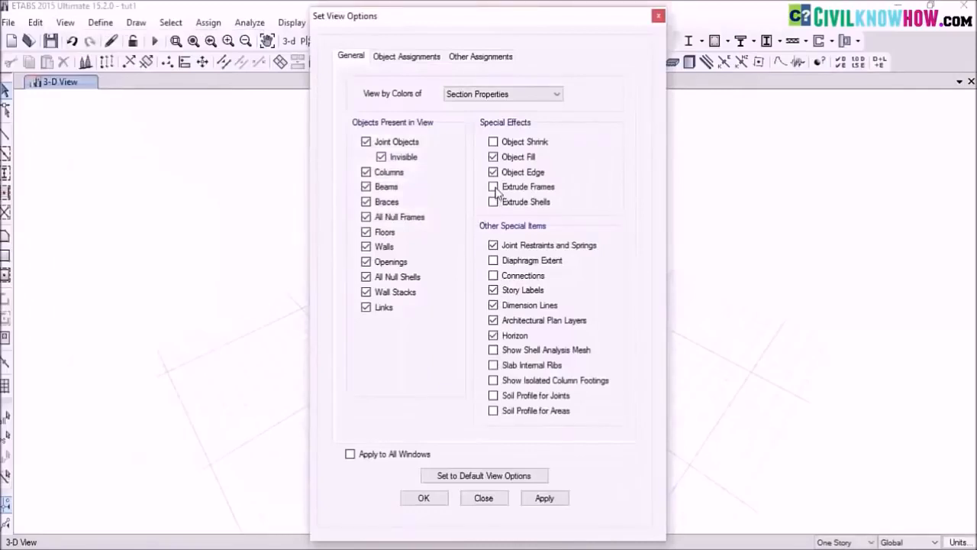
left_click(545, 504)
left_click(425, 499)
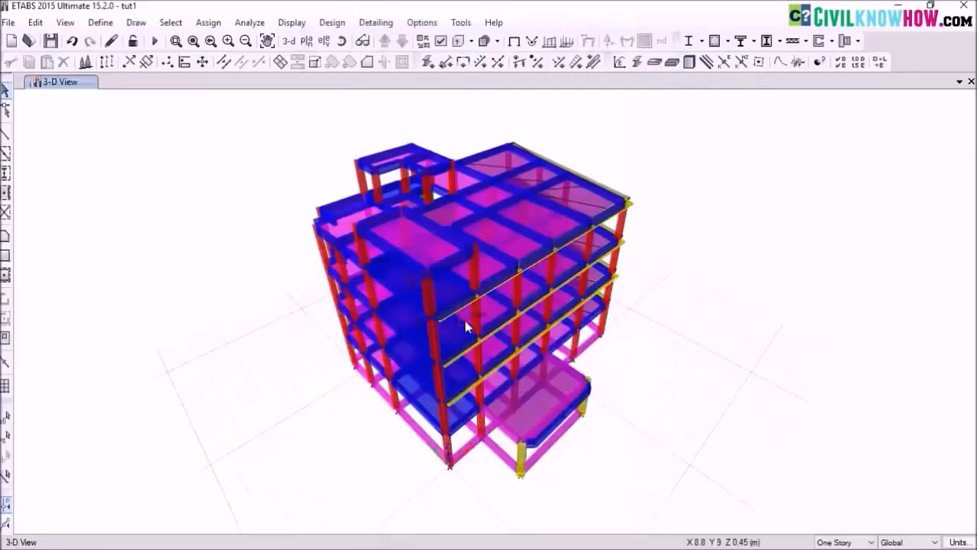
left_click(341, 41)
left_click_drag(290, 194, 231, 138)
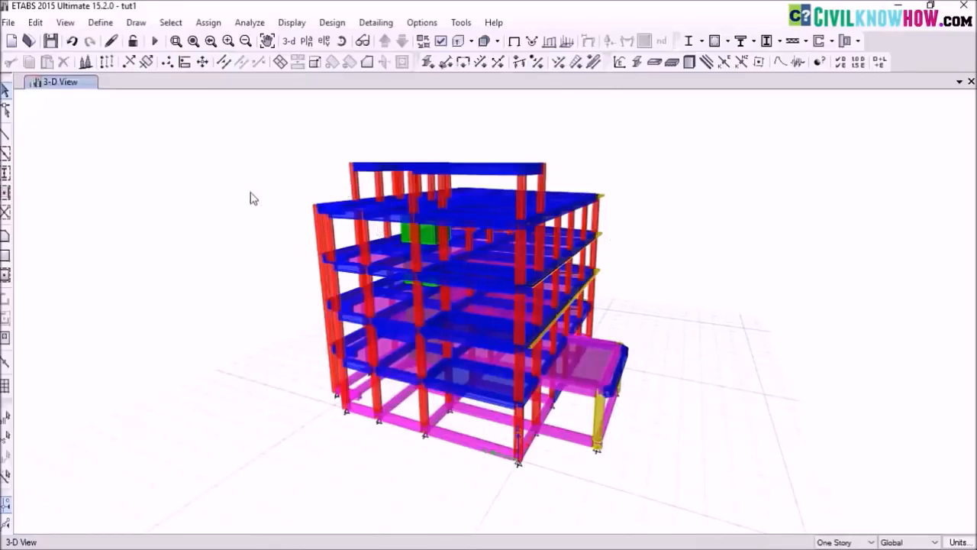
- Open the 3D rendered view and examine the frame, slabs and C-shaped wall by rotating and walking around the building
left_click(66, 23)
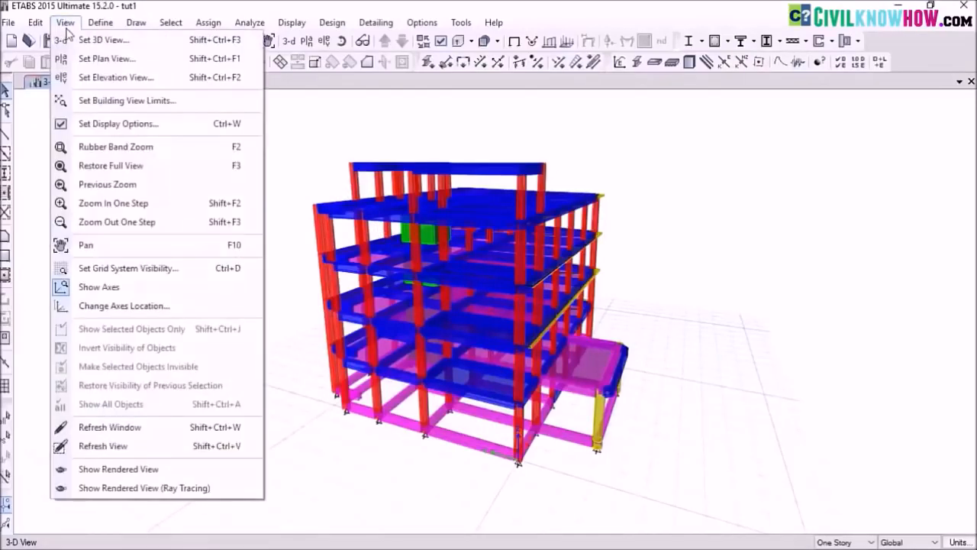
left_click(103, 473)
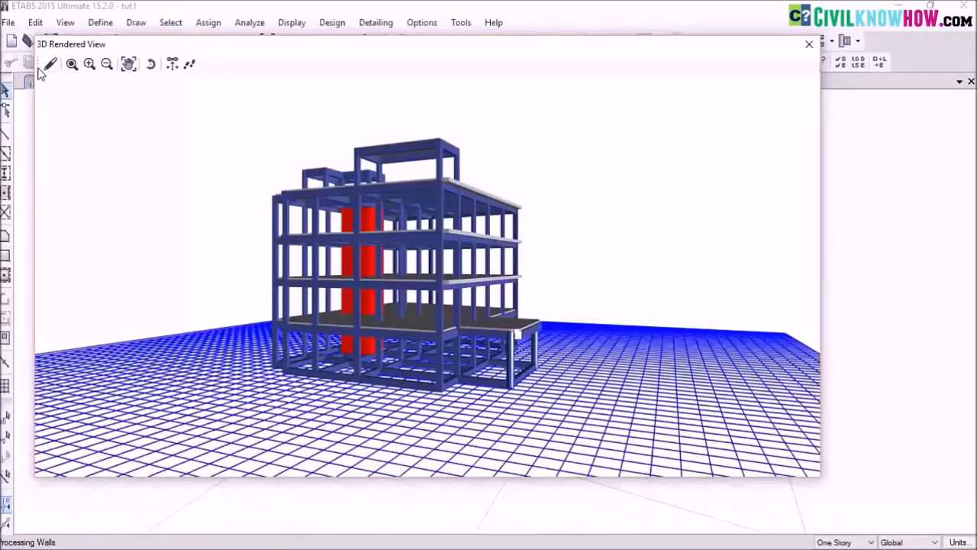
middle_click_drag(255, 190, 255, 165)
left_click(152, 67)
left_click_drag(150, 177, 154, 92)
left_click(172, 64)
left_click_drag(178, 161, 76, 198)
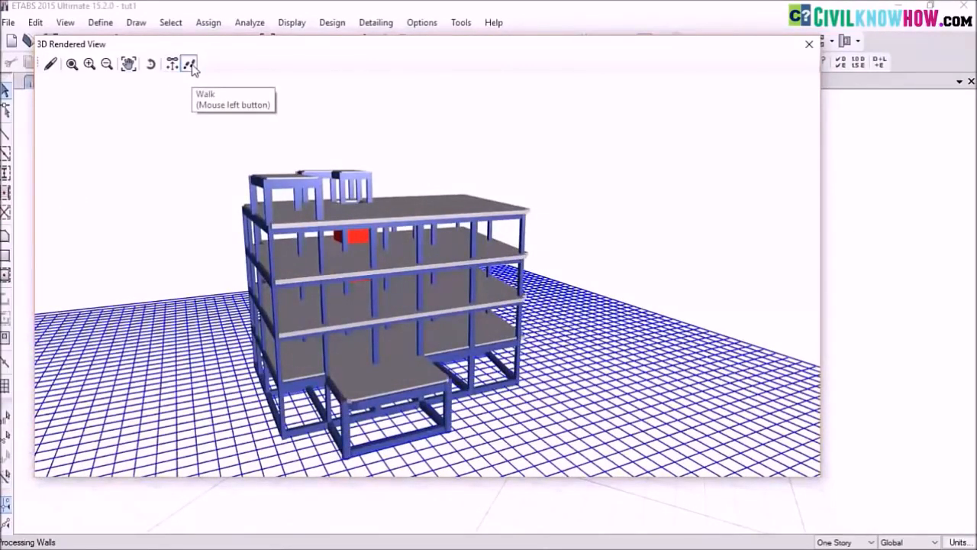
mouse_move(337, 334)
left_mouse_down()
mouse_move(351, 264)
mouse_move(338, 190)
mouse_move(307, 264)
mouse_move(344, 339)
left_mouse_up()
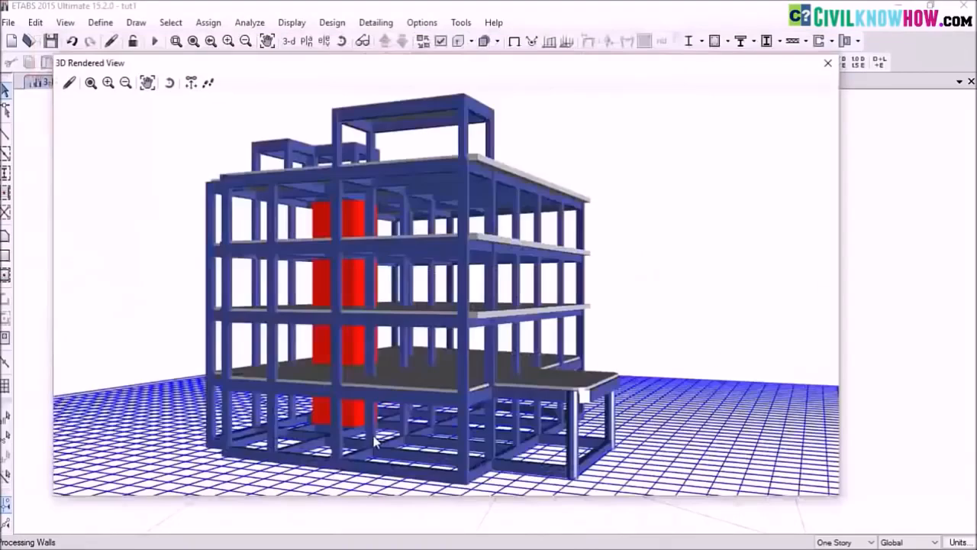
left_click_drag(366, 412, 357, 318)
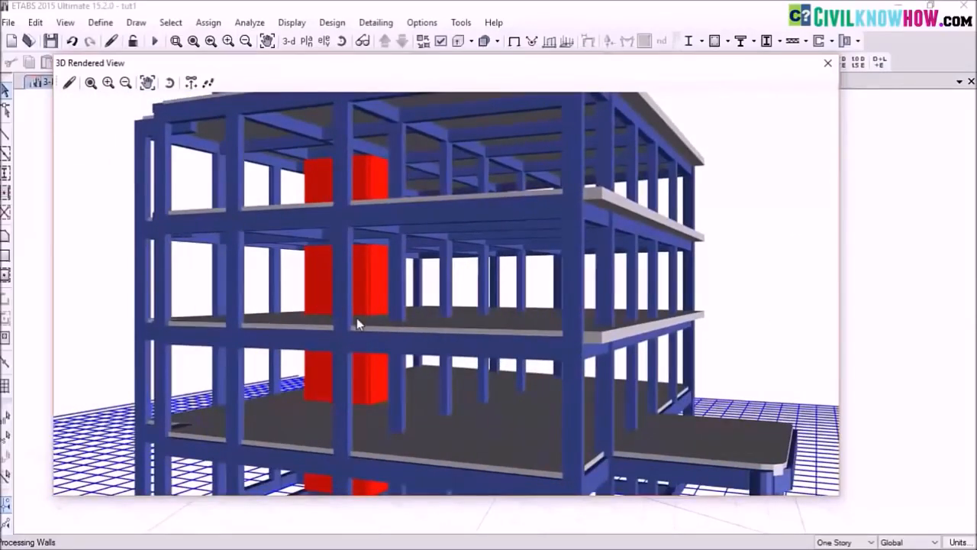